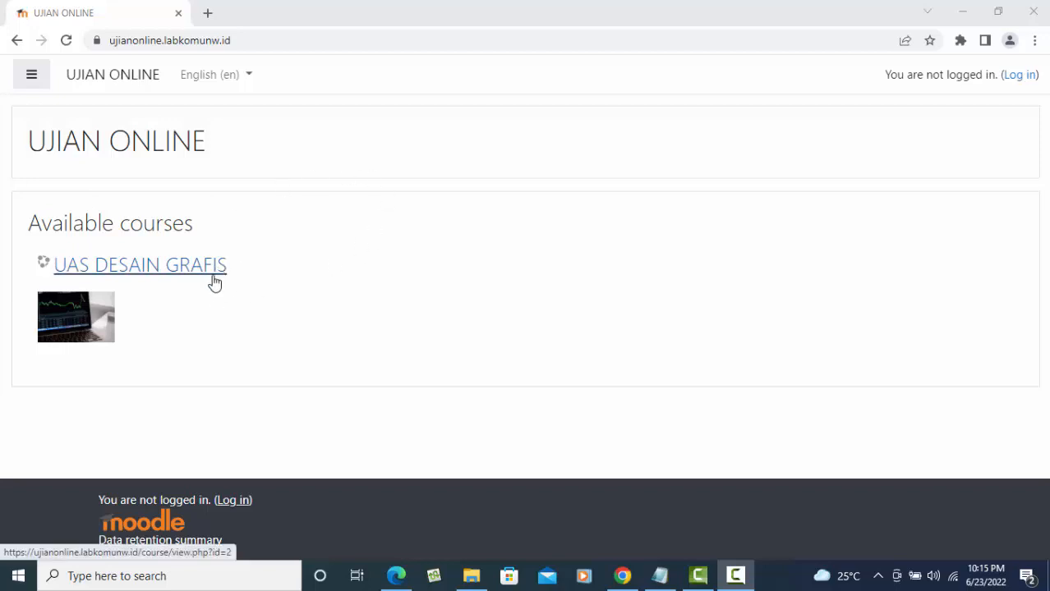
# - Look at the UAS DESAIN GRAFIS course, return to the course list, and go to the login page
pyautogui.click(152, 269)
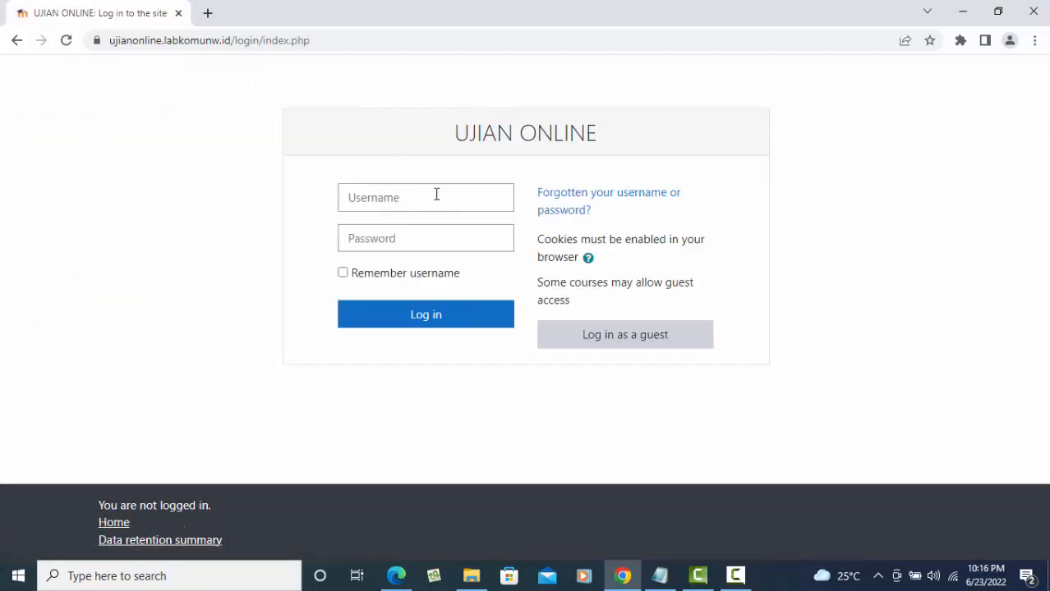
pyautogui.click(15, 40)
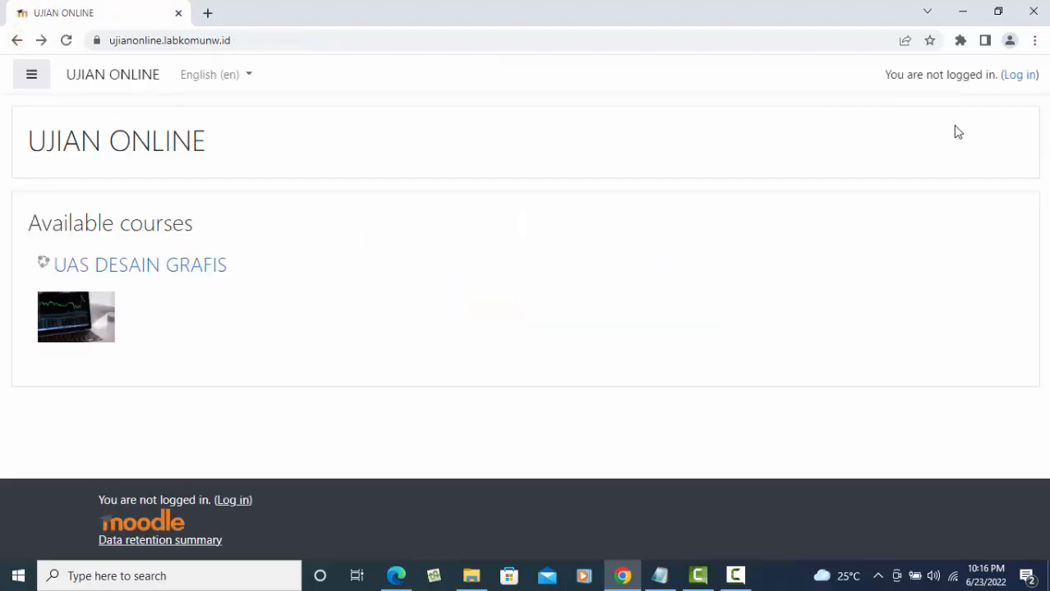
pyautogui.click(1016, 76)
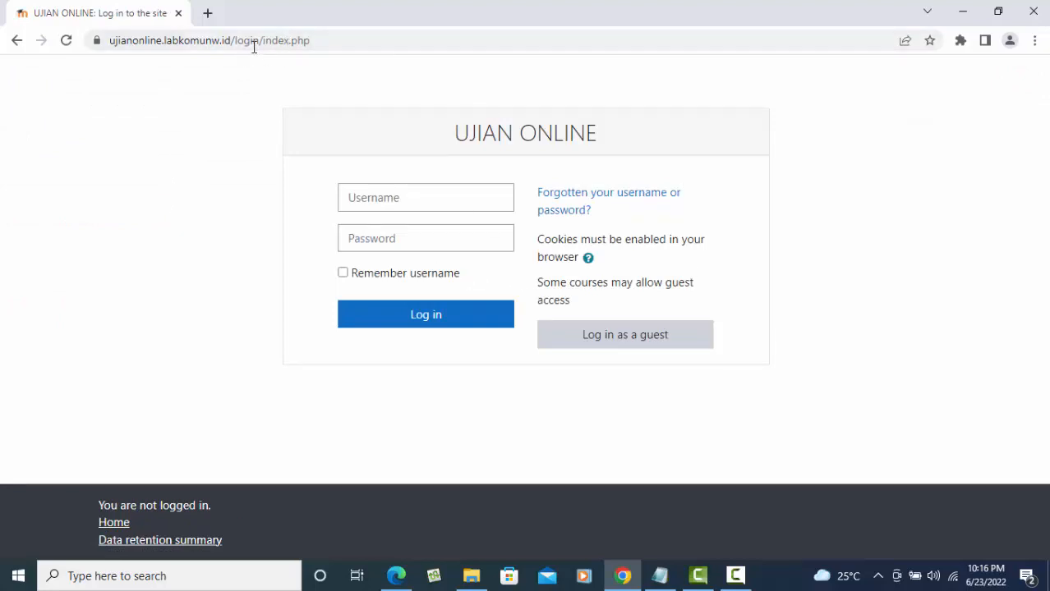
# - Log in with the saved administrator username and the account password
pyautogui.click(399, 197)
pyautogui.click(433, 292)
pyautogui.click(383, 239)
pyautogui.write('a')
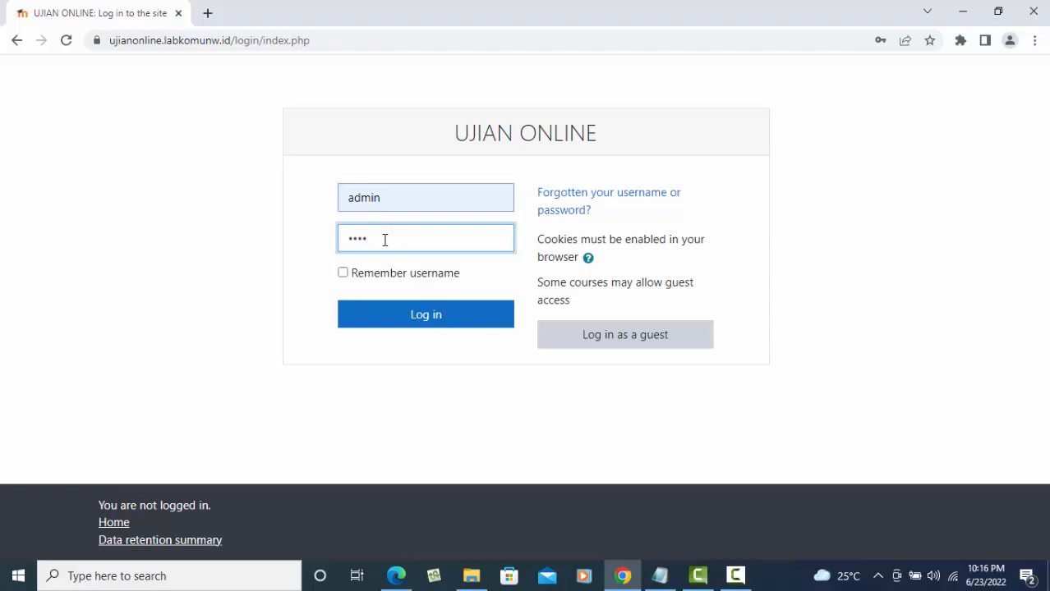
pyautogui.press('BackSpace')
pyautogui.write('ad')
pyautogui.press('BackSpace')
pyautogui.write('ad')
pyautogui.click(441, 306)
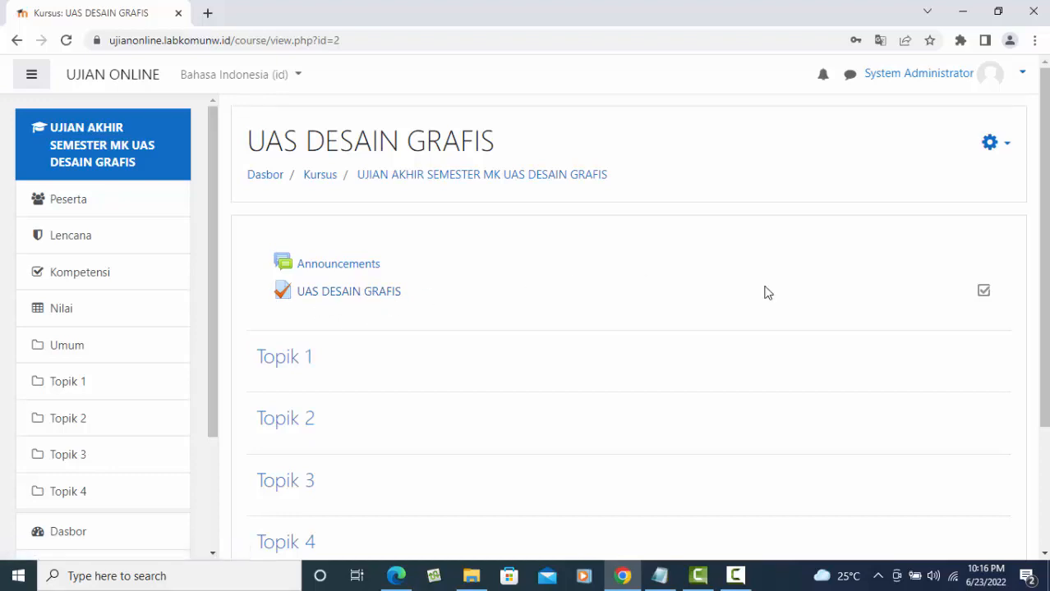
# - Open the UAS DESAIN GRAFIS quiz, then view the course's Peserta list showing 0 participants
pyautogui.click(363, 293)
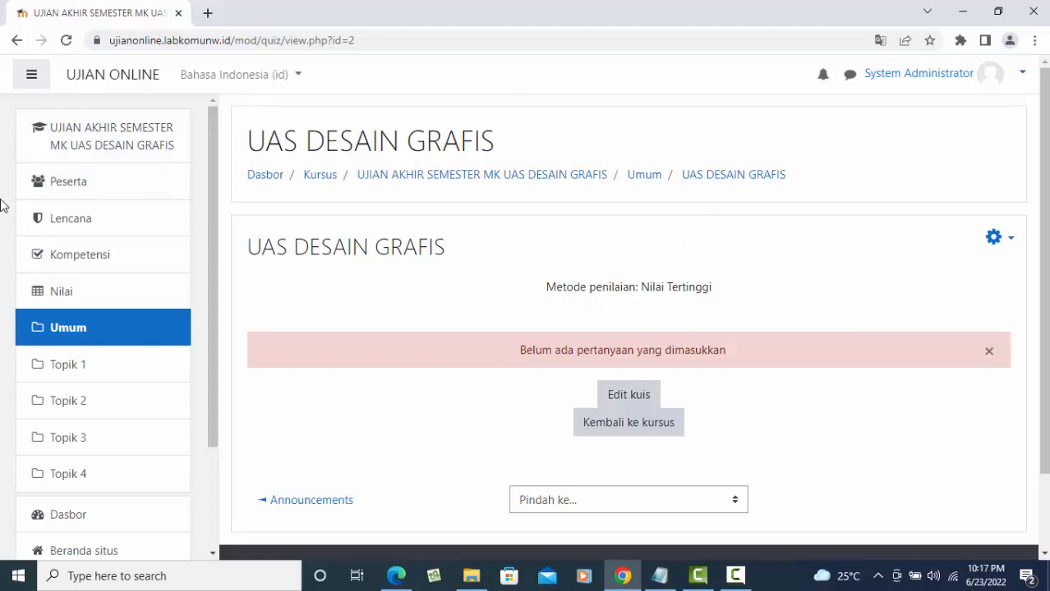
pyautogui.click(77, 180)
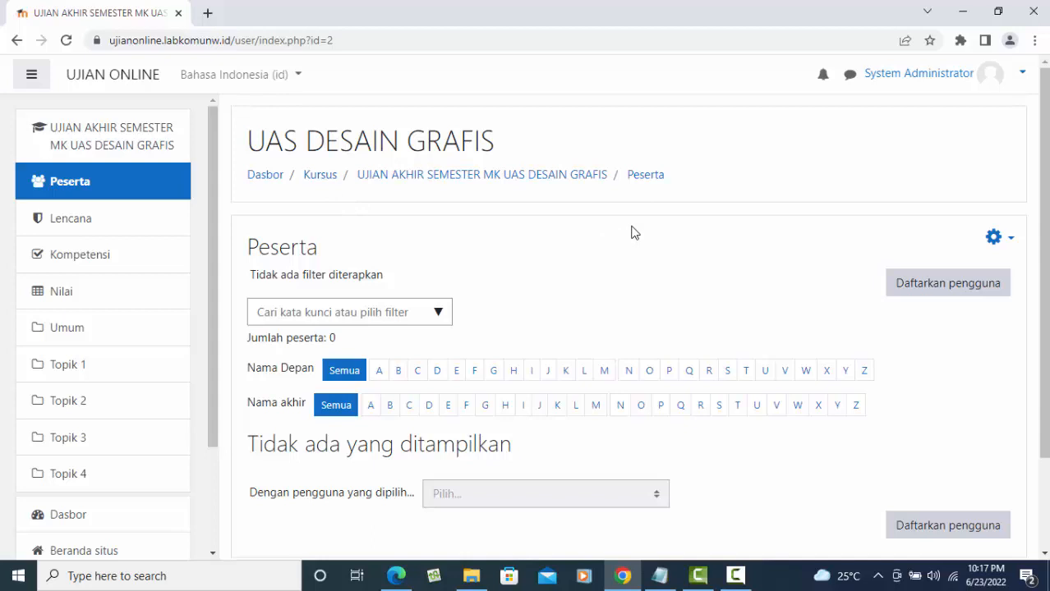
# - Change the interface language to English (en) and bring up Enrol users for the course
pyautogui.scroll(-3, 542, 300)
pyautogui.scroll(3, 525, 271)
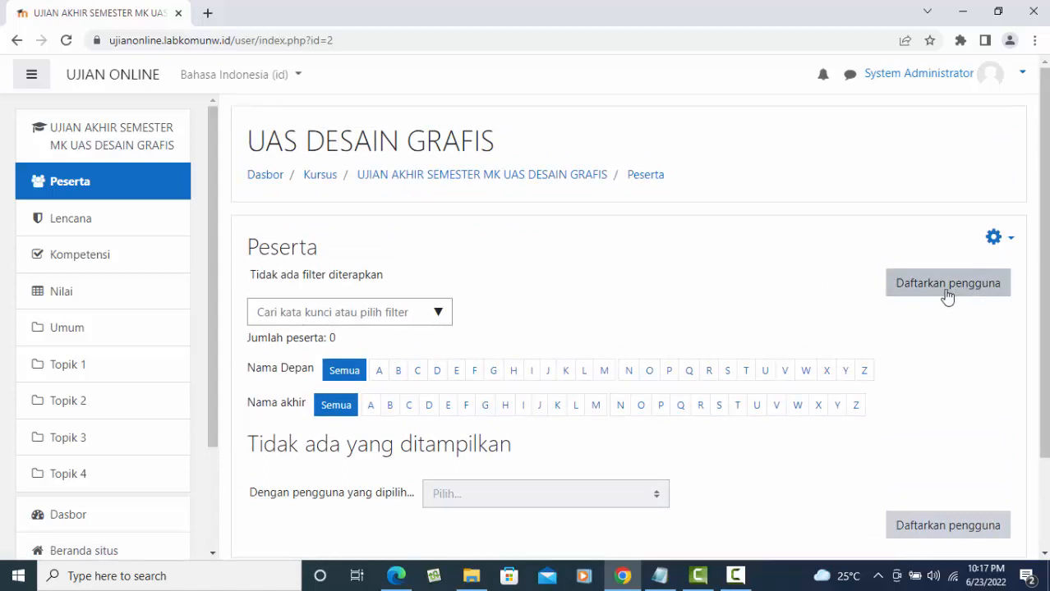
pyautogui.click(277, 78)
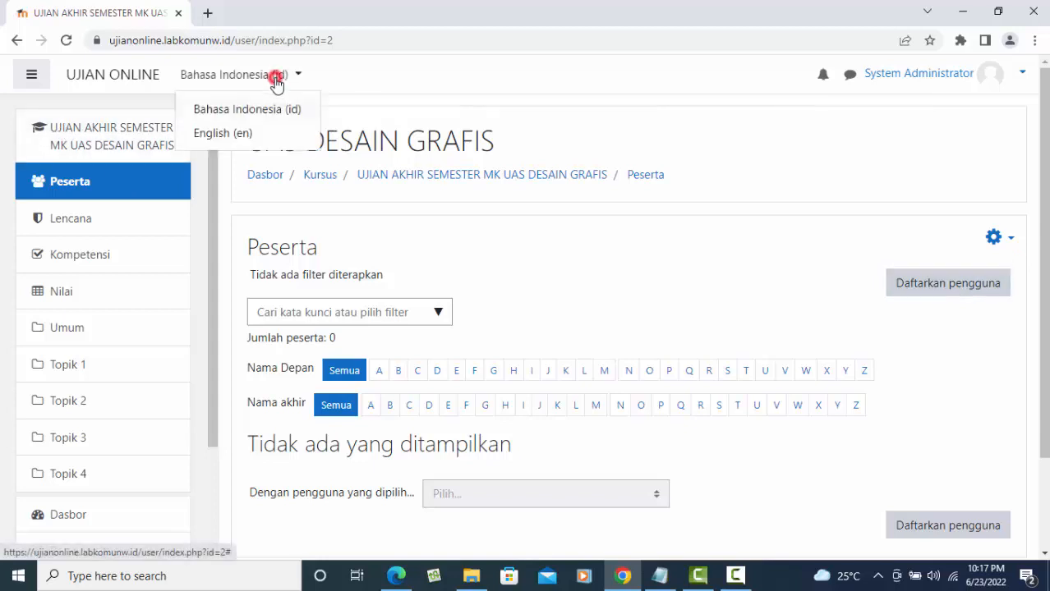
pyautogui.click(260, 131)
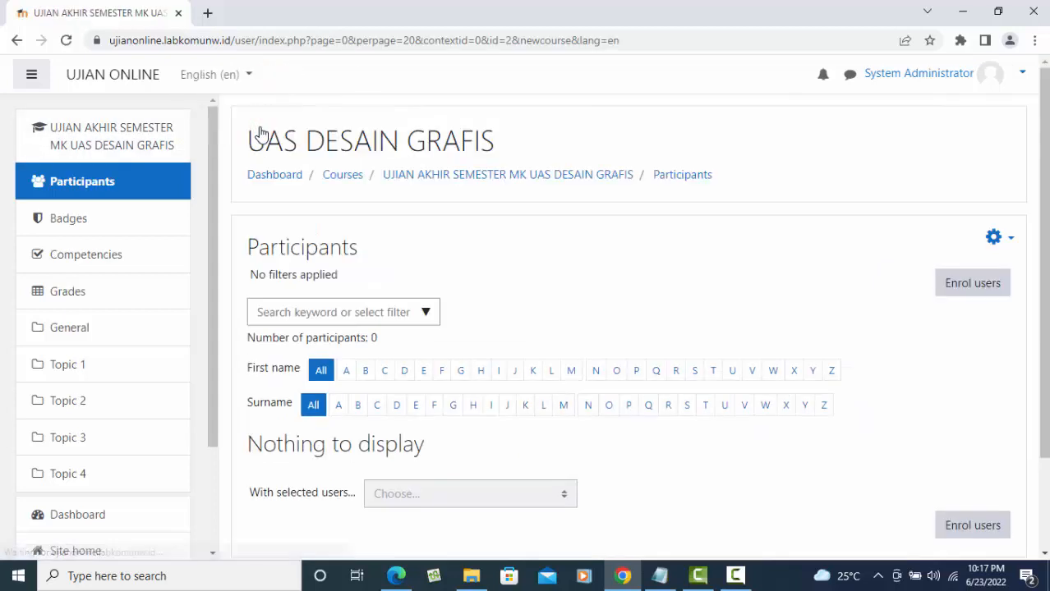
pyautogui.click(244, 77)
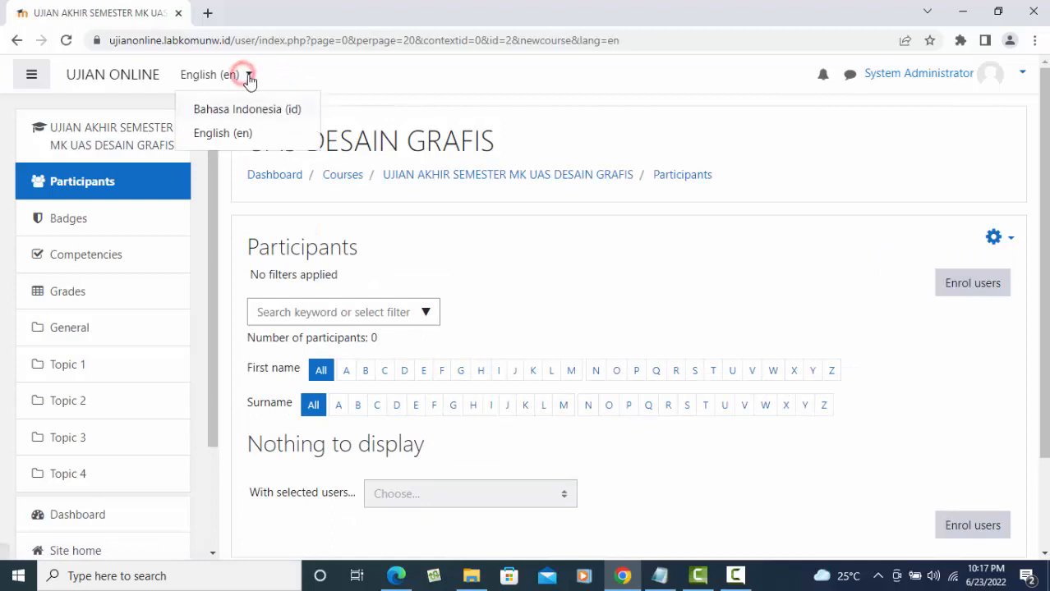
pyautogui.click(525, 90)
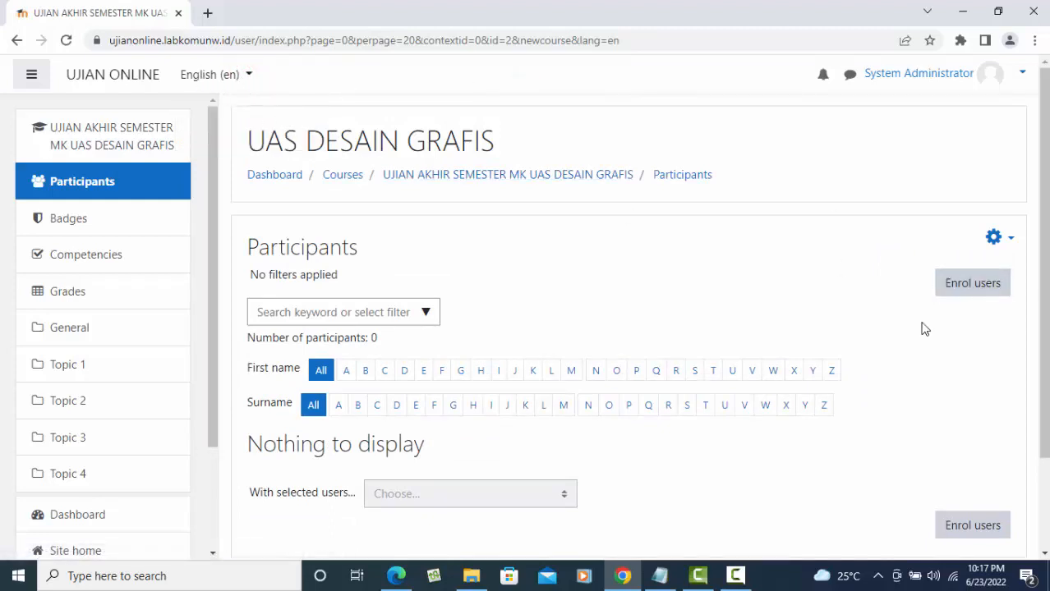
pyautogui.click(980, 288)
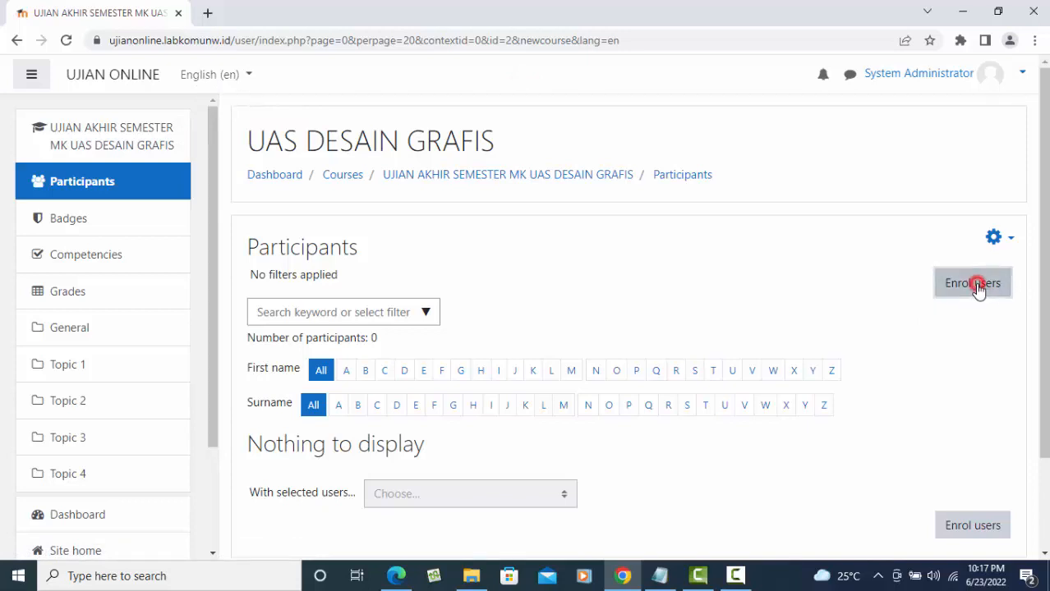
# - Dismiss the Enrol users dialog without enrolling anyone, leaving 0 participants
pyautogui.click(536, 221)
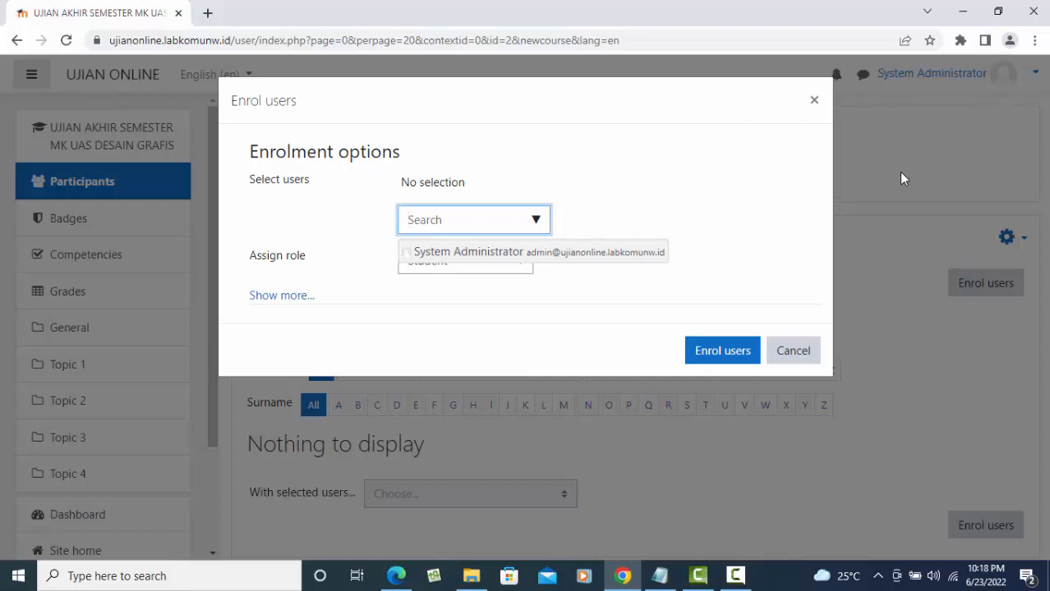
pyautogui.click(814, 103)
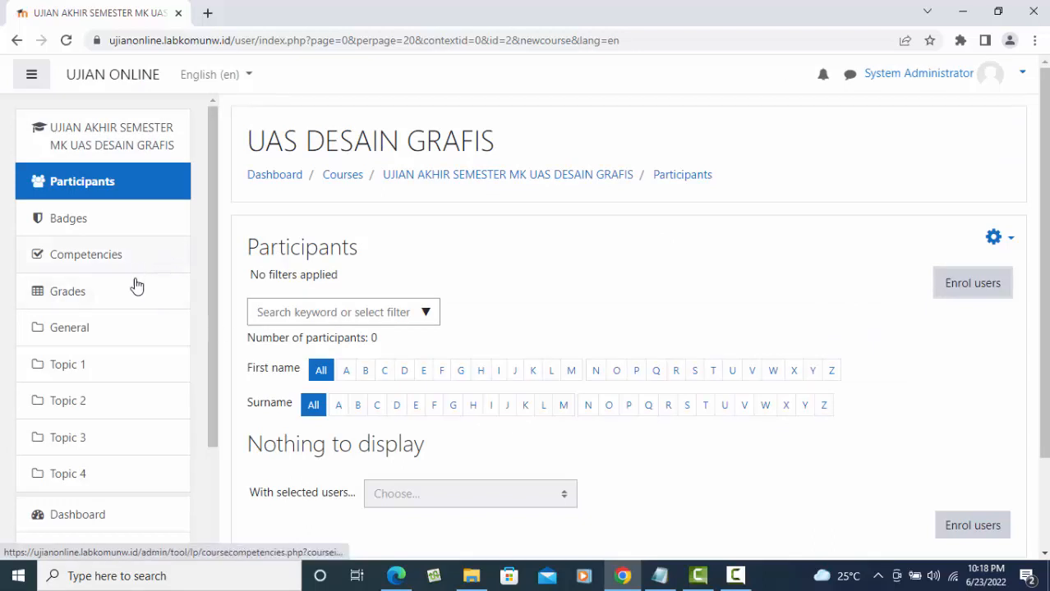
pyautogui.scroll(-3, 134, 280)
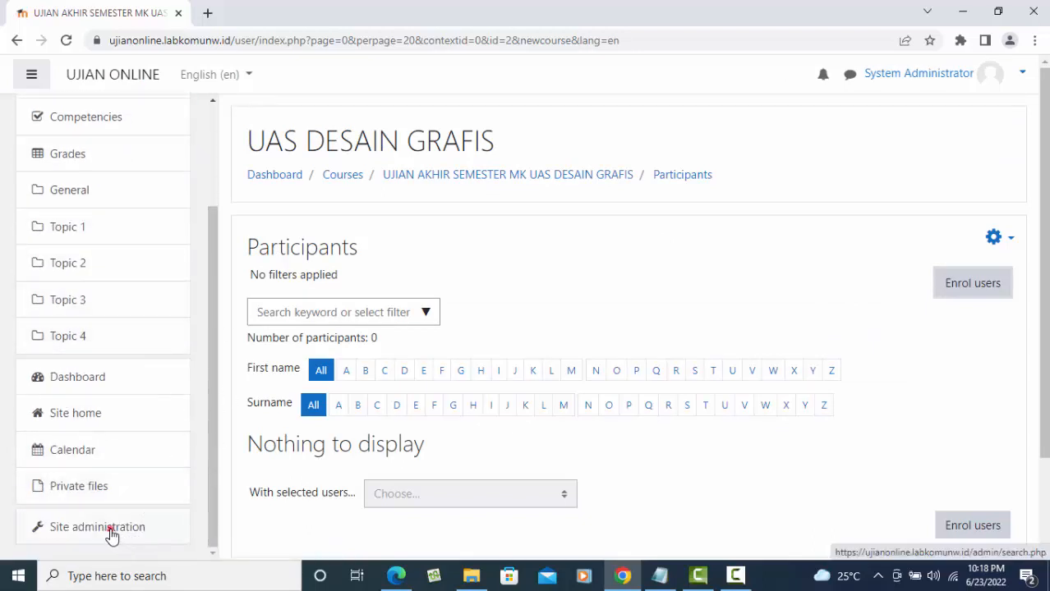
# - From Site administration > Users, begin a new user account with username 'guru'
pyautogui.click(111, 532)
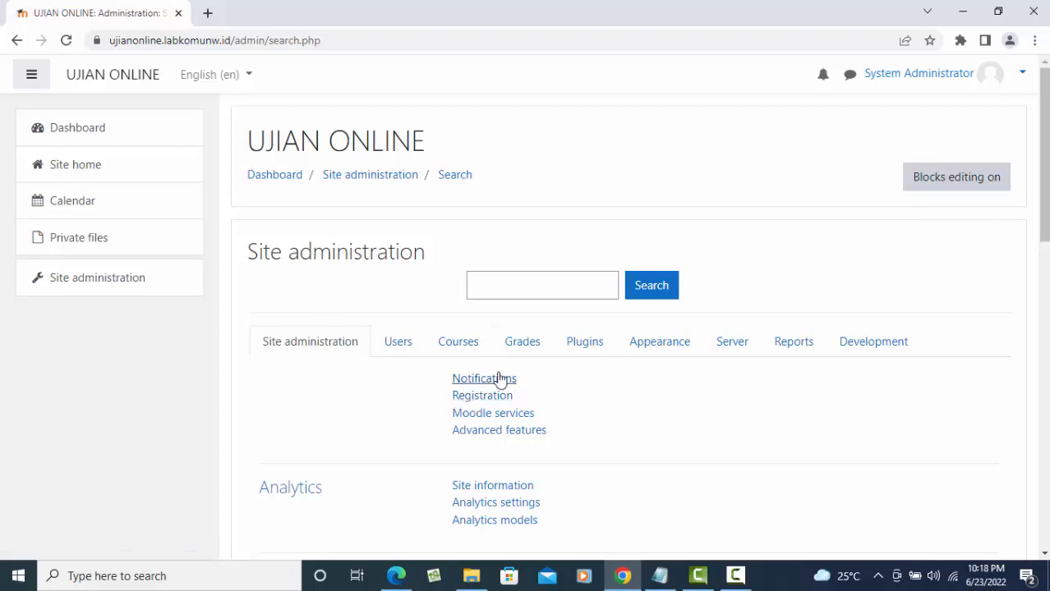
pyautogui.click(399, 349)
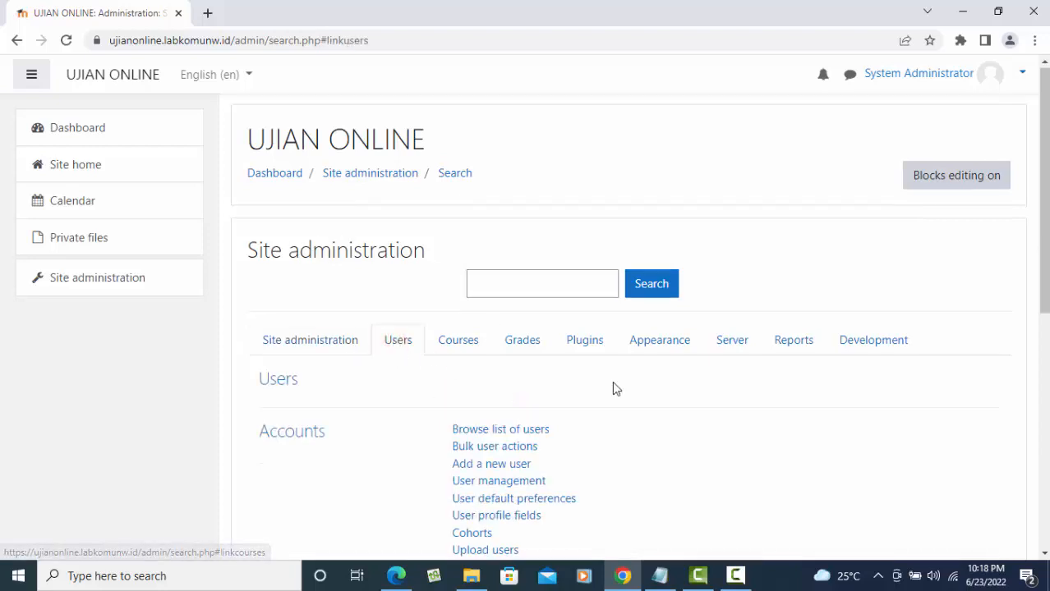
pyautogui.scroll(-1, 612, 381)
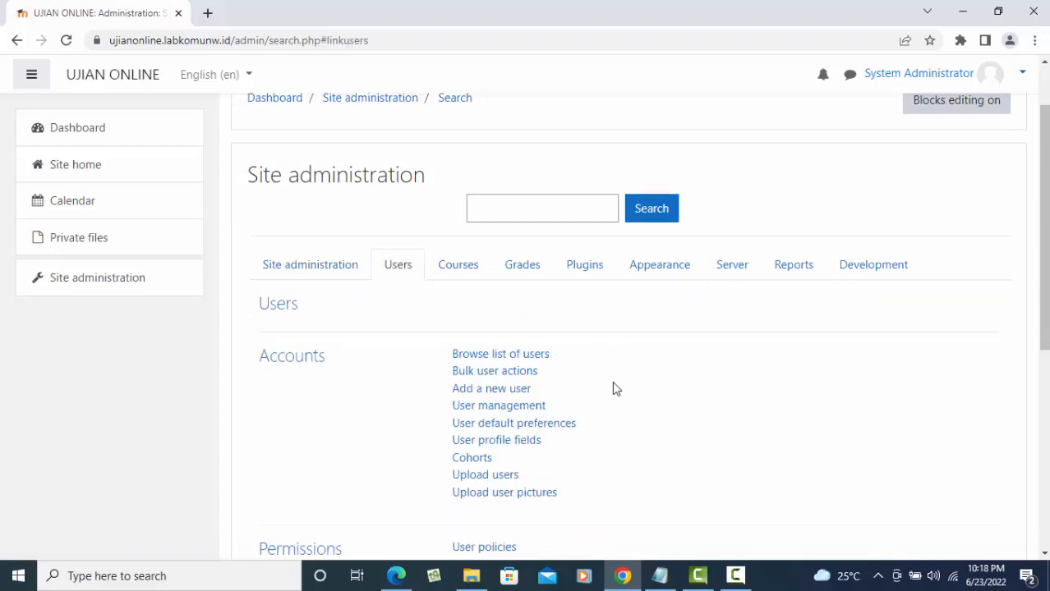
pyautogui.click(497, 393)
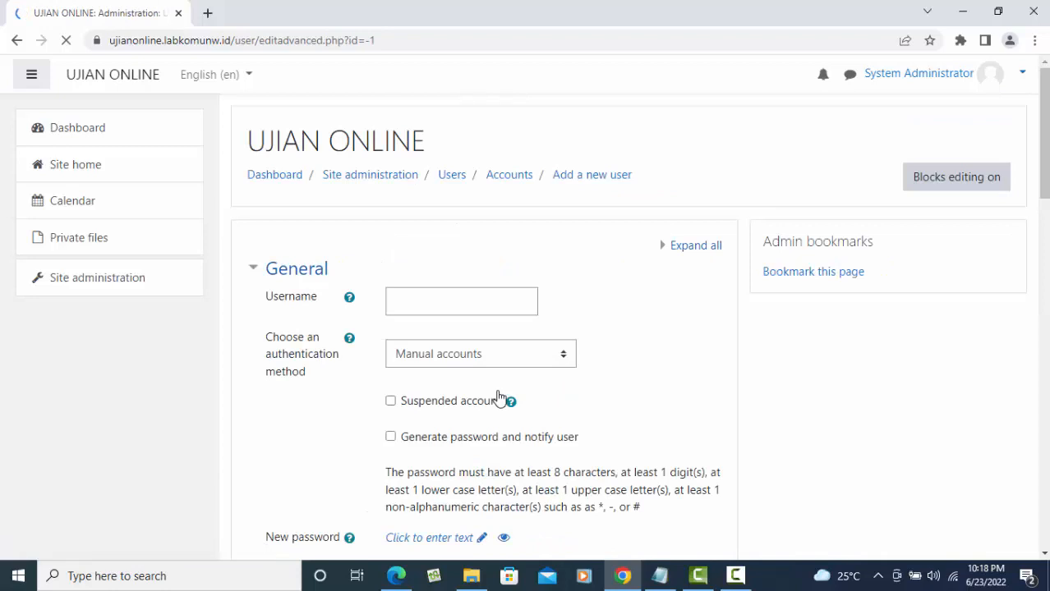
pyautogui.scroll(-2, 534, 305)
pyautogui.scroll(2, 493, 300)
pyautogui.click(394, 300)
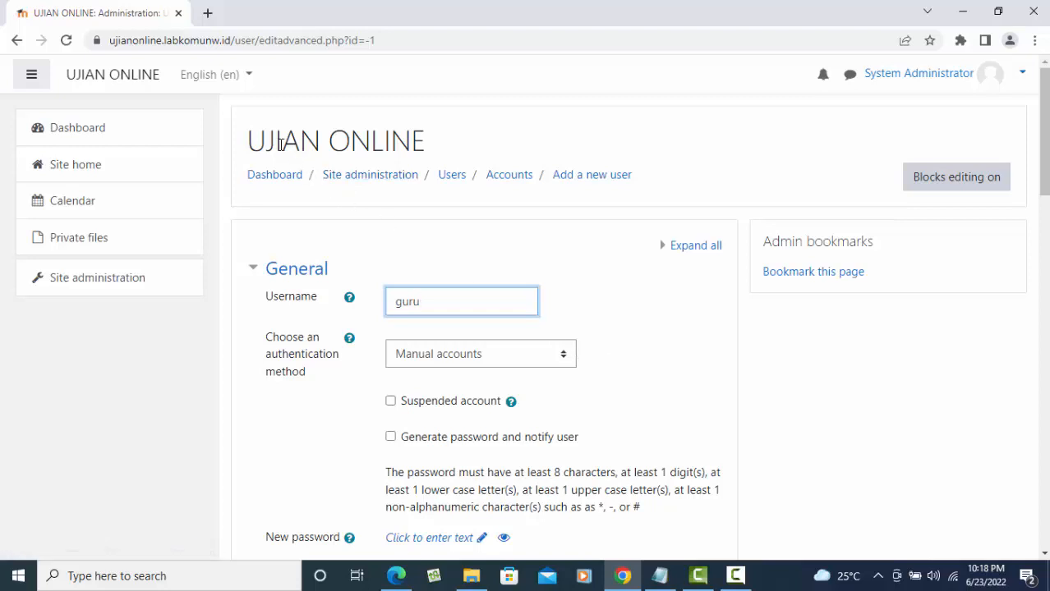
pyautogui.click(240, 76)
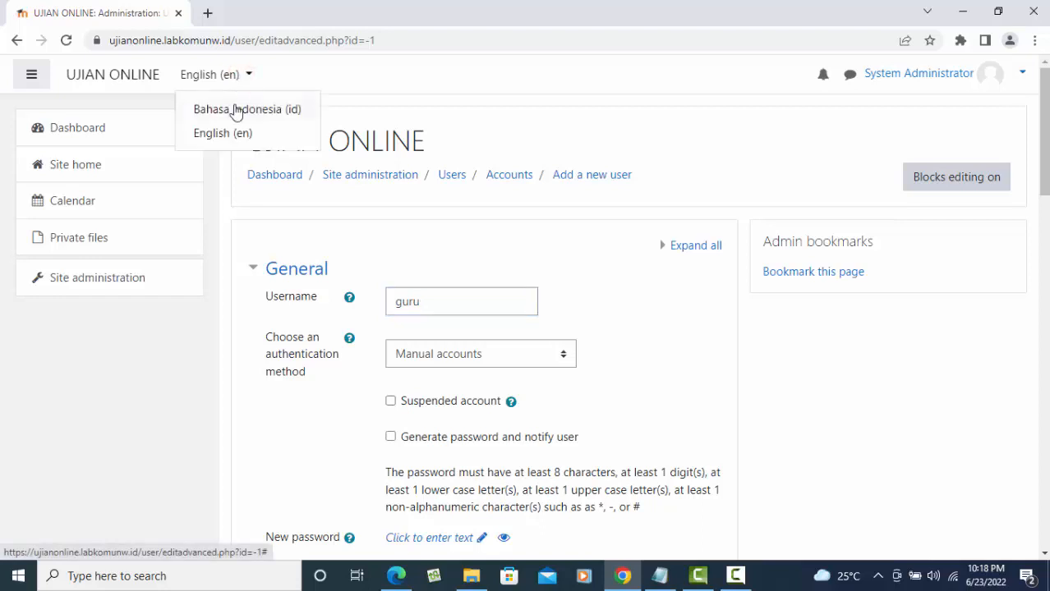
# - Switch to Bahasa Indonesia (id), leave the form, and re-enter the username and a new password
pyautogui.click(236, 118)
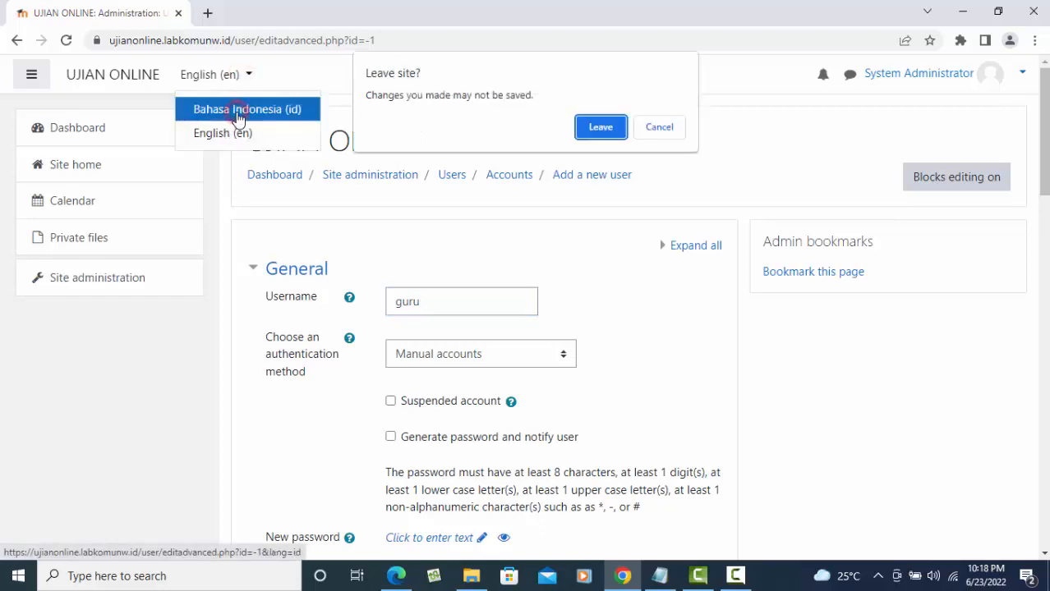
pyautogui.click(599, 129)
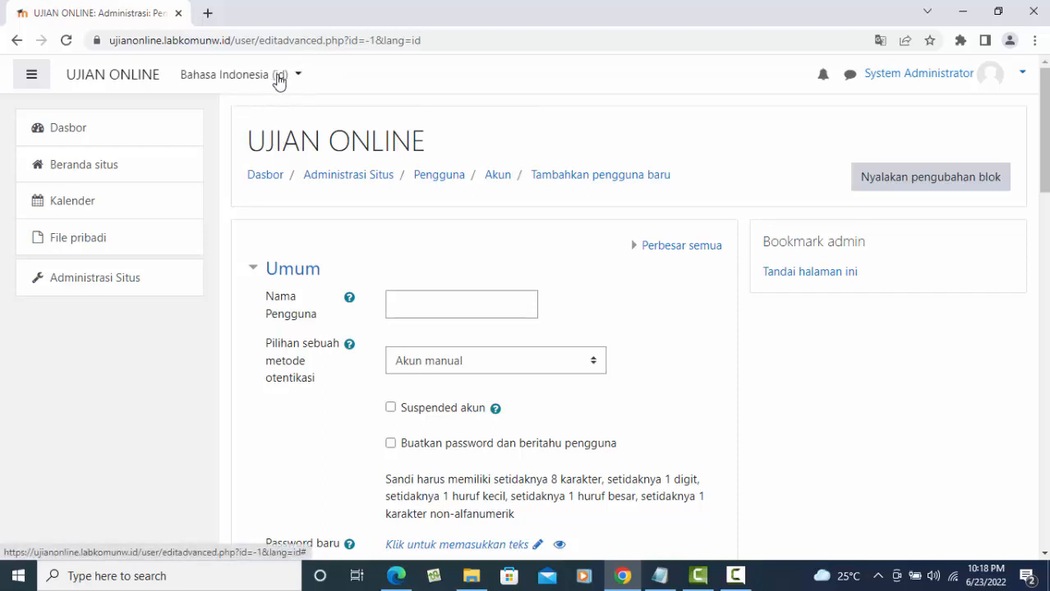
pyautogui.click(277, 76)
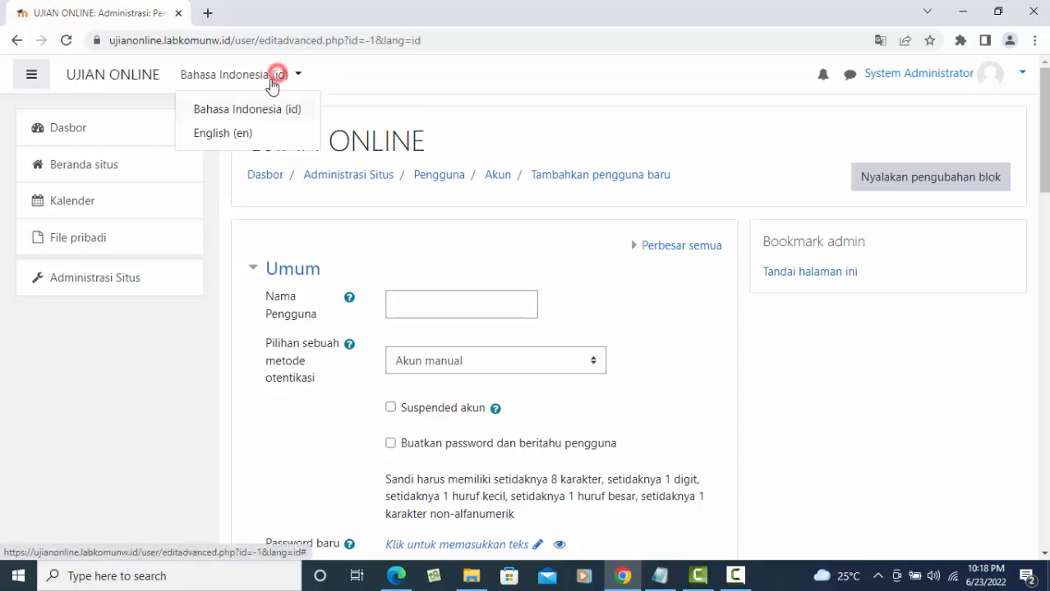
pyautogui.click(465, 79)
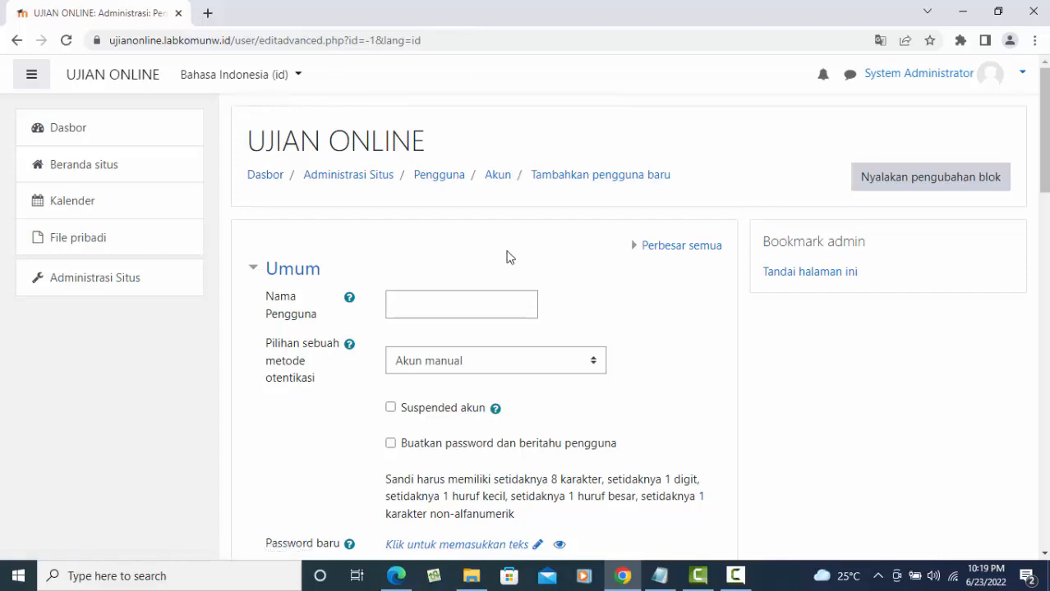
pyautogui.click(418, 311)
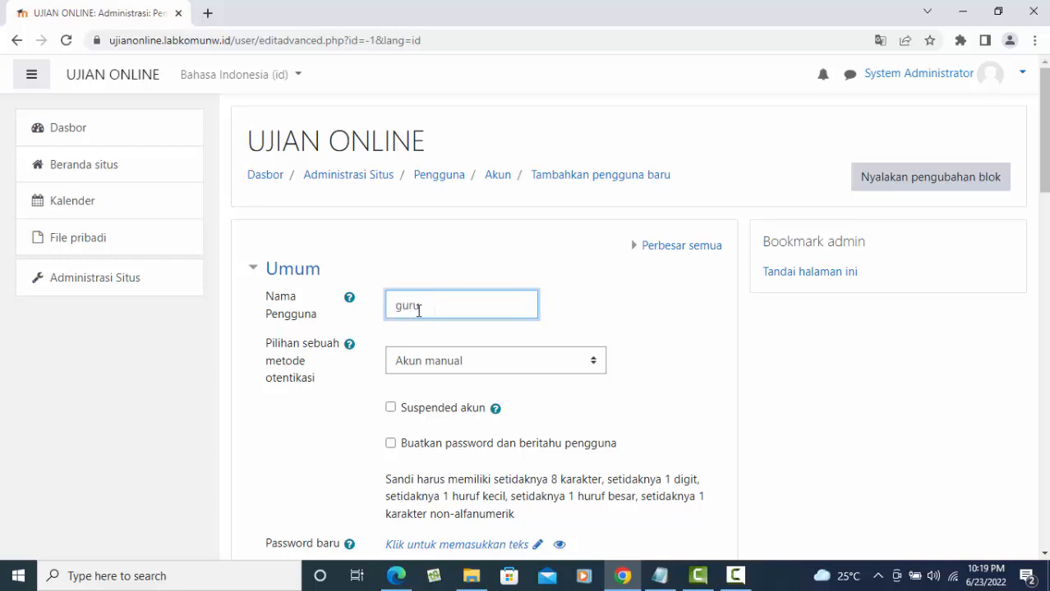
pyautogui.scroll(-2, 657, 345)
pyautogui.click(489, 396)
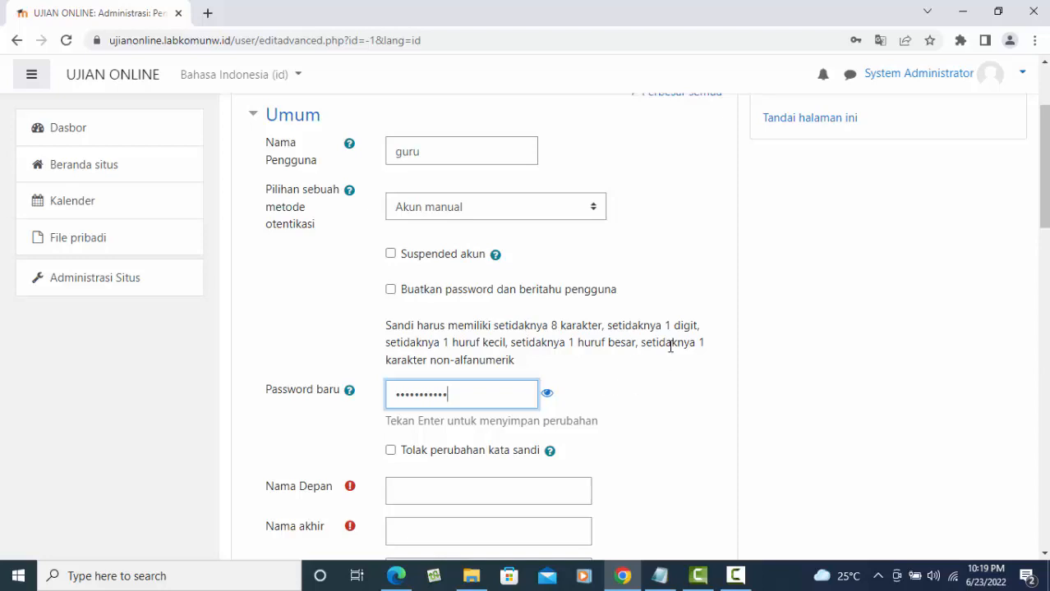
# - Fill in the new user's first name, surname and e-mail address
pyautogui.scroll(-2, 641, 374)
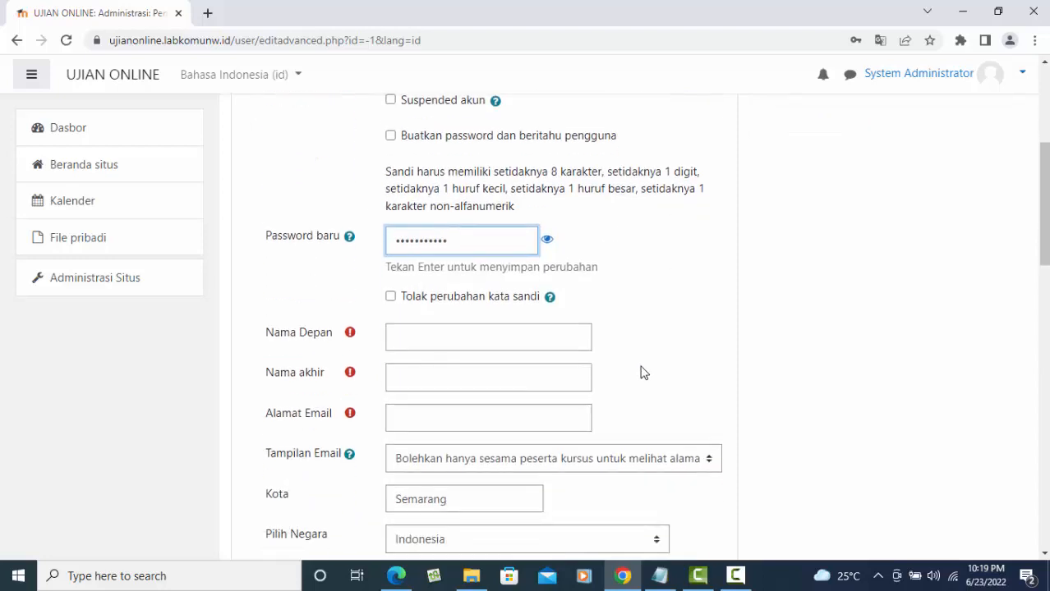
pyautogui.click(482, 343)
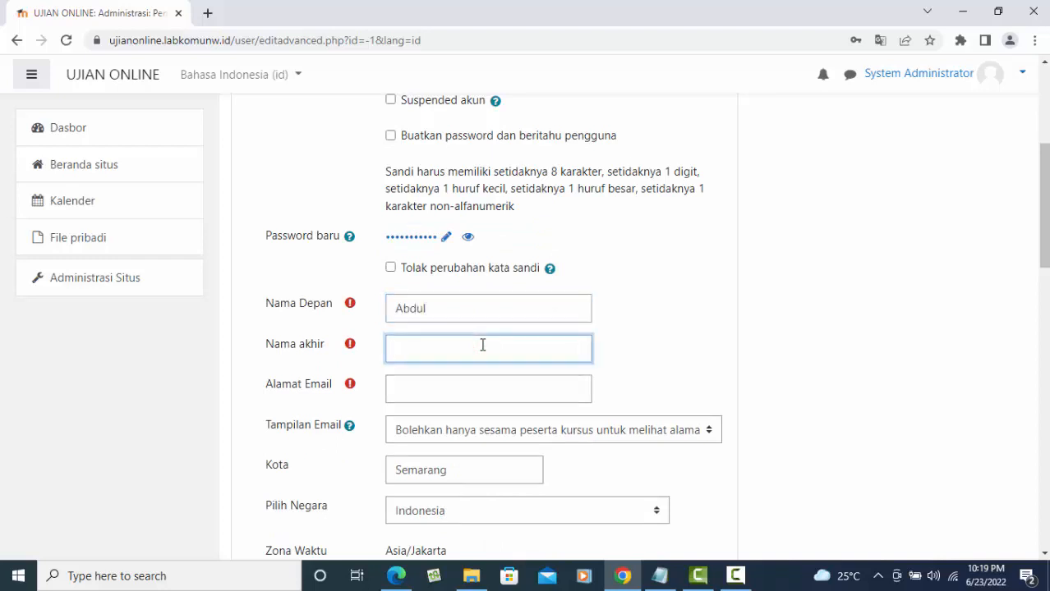
pyautogui.click(482, 345)
pyautogui.write('Rohman')
pyautogui.click(440, 396)
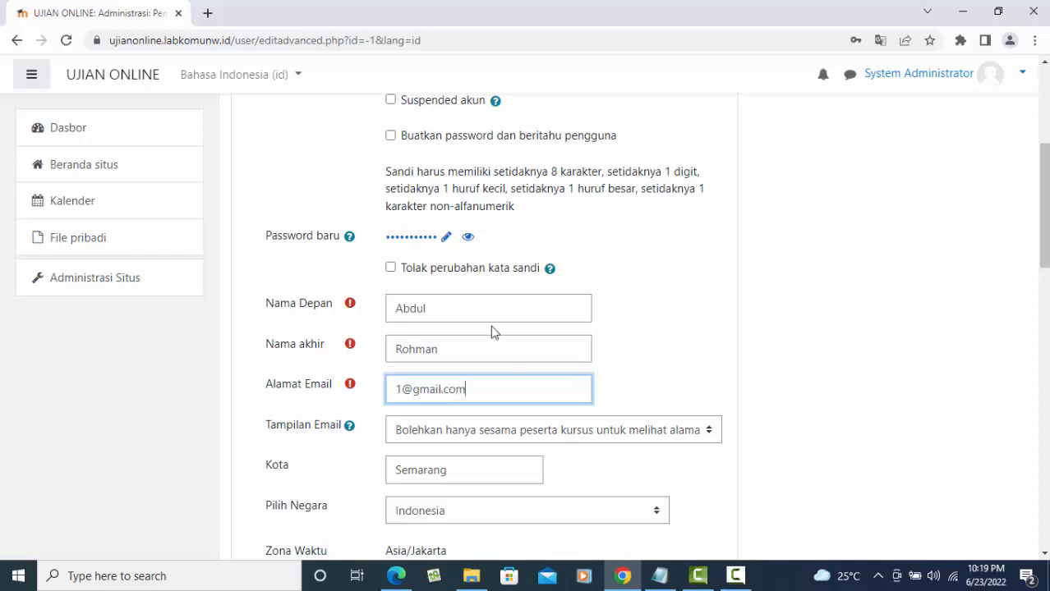
pyautogui.scroll(-2, 694, 360)
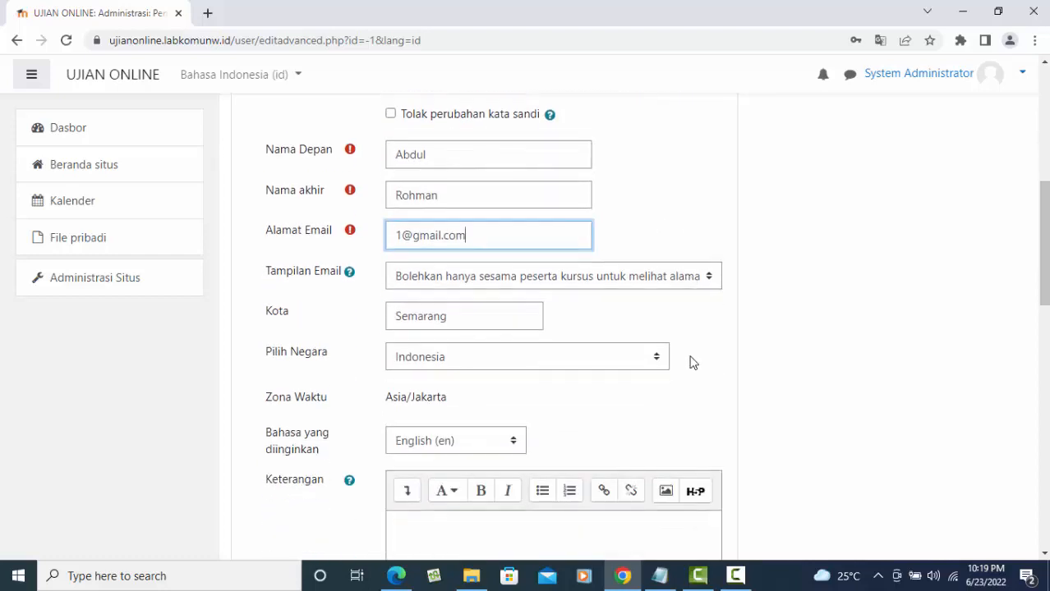
pyautogui.scroll(-2, 690, 361)
# - Set the preferred language to Bahasa Indonesia (id) and submit with 'Menambah pengguna'
pyautogui.click(498, 295)
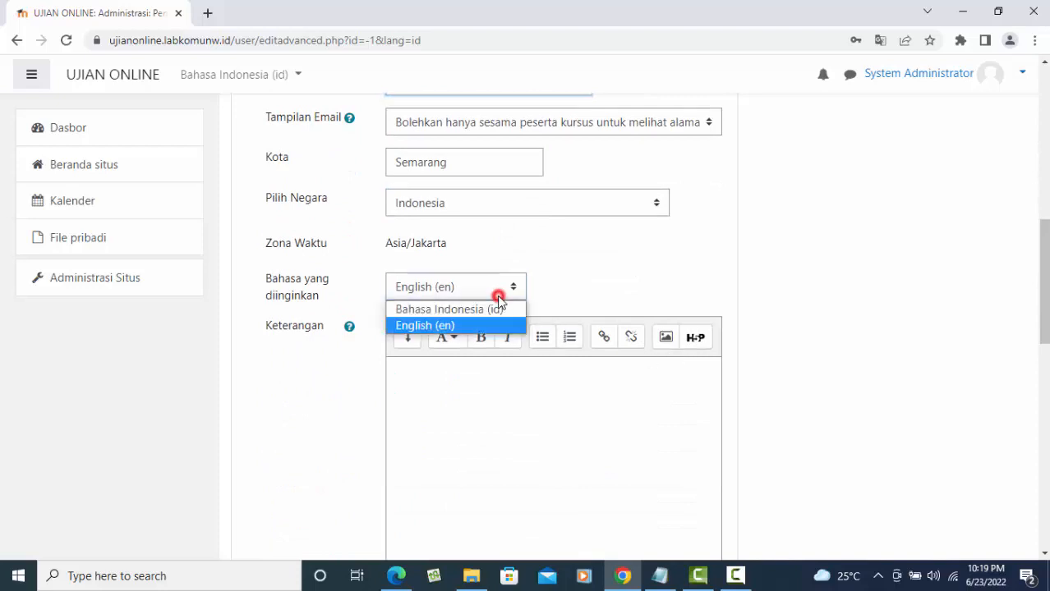
pyautogui.click(485, 309)
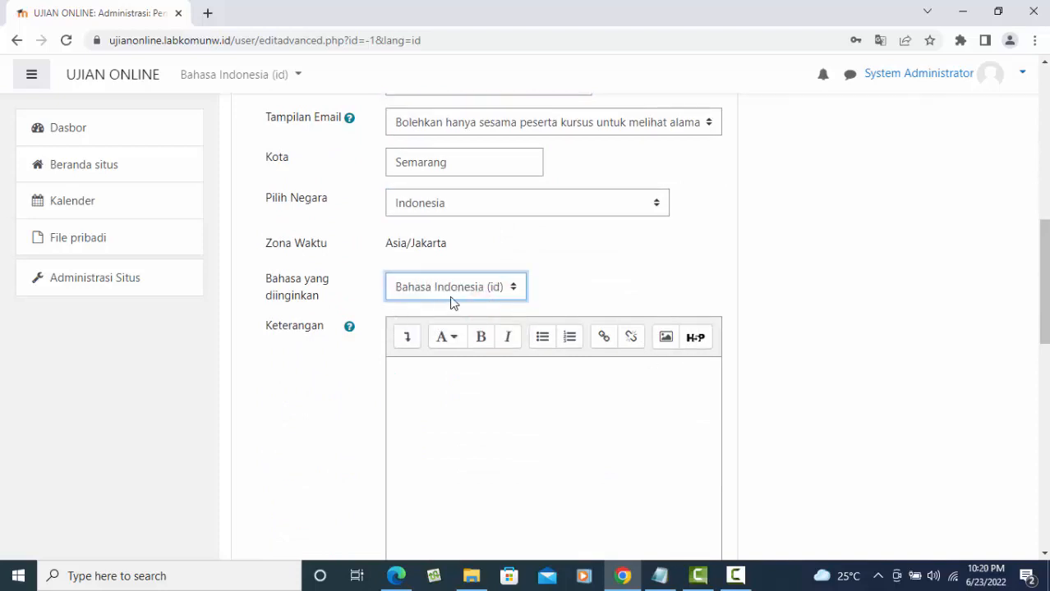
pyautogui.scroll(-3, 638, 300)
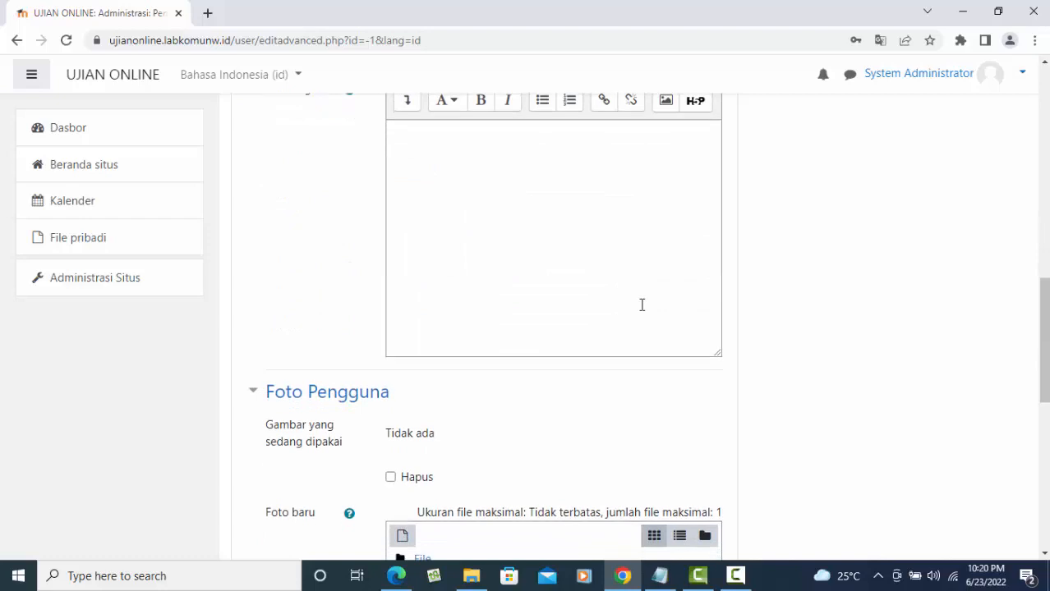
pyautogui.scroll(-4, 642, 305)
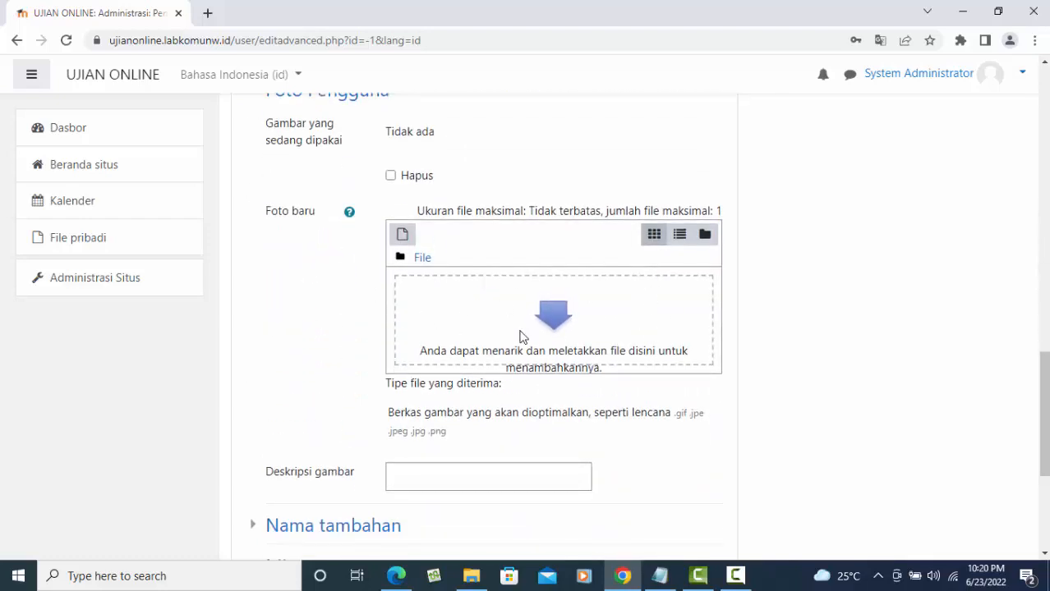
pyautogui.scroll(-4, 739, 301)
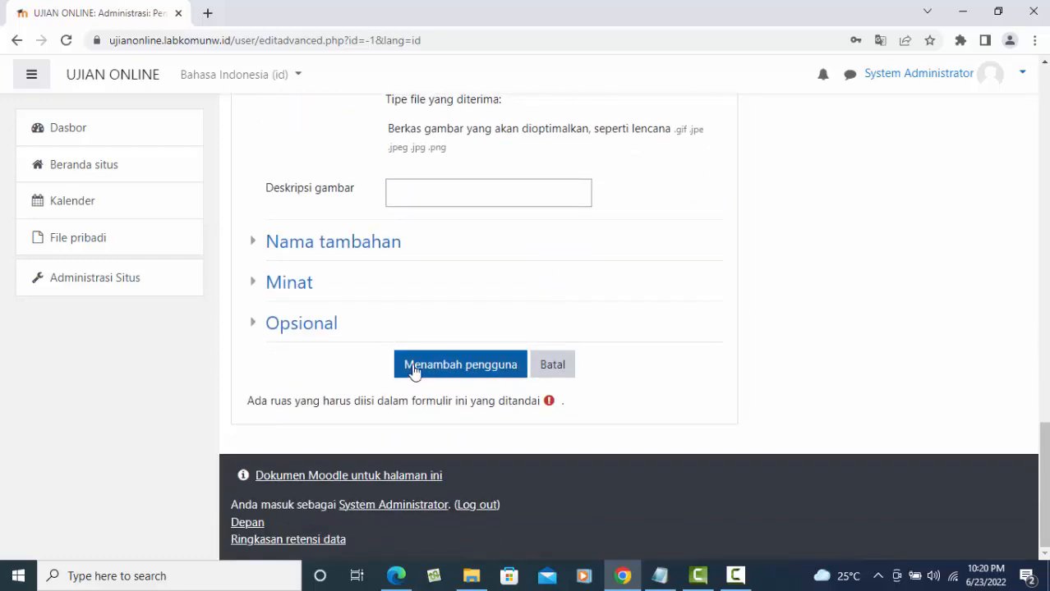
pyautogui.click(474, 372)
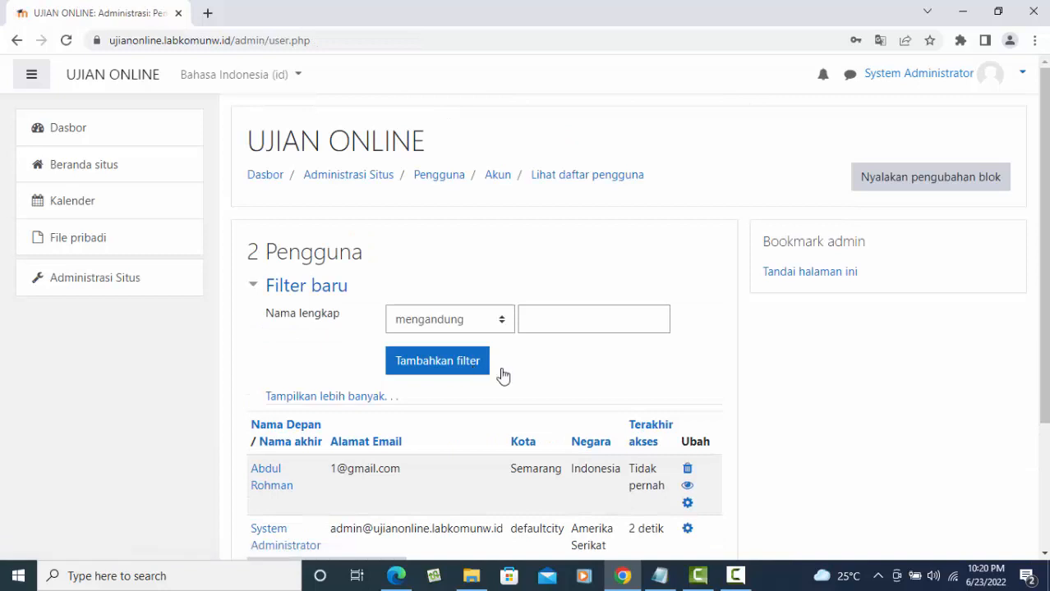
# - Navigate via the Pengguna breadcrumb to the Akun administration category
pyautogui.scroll(-2, 567, 389)
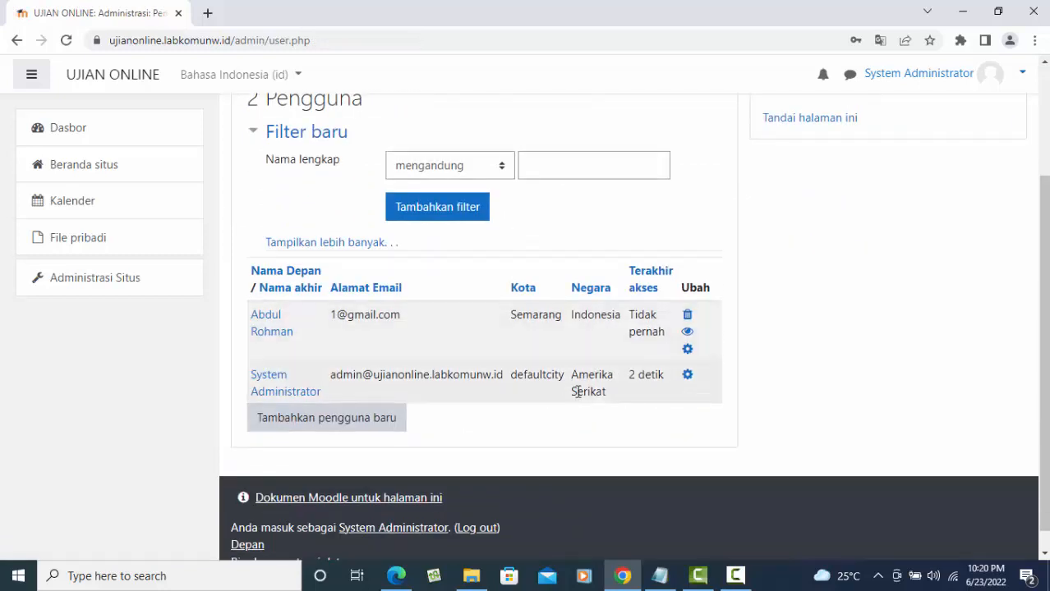
pyautogui.scroll(1, 609, 382)
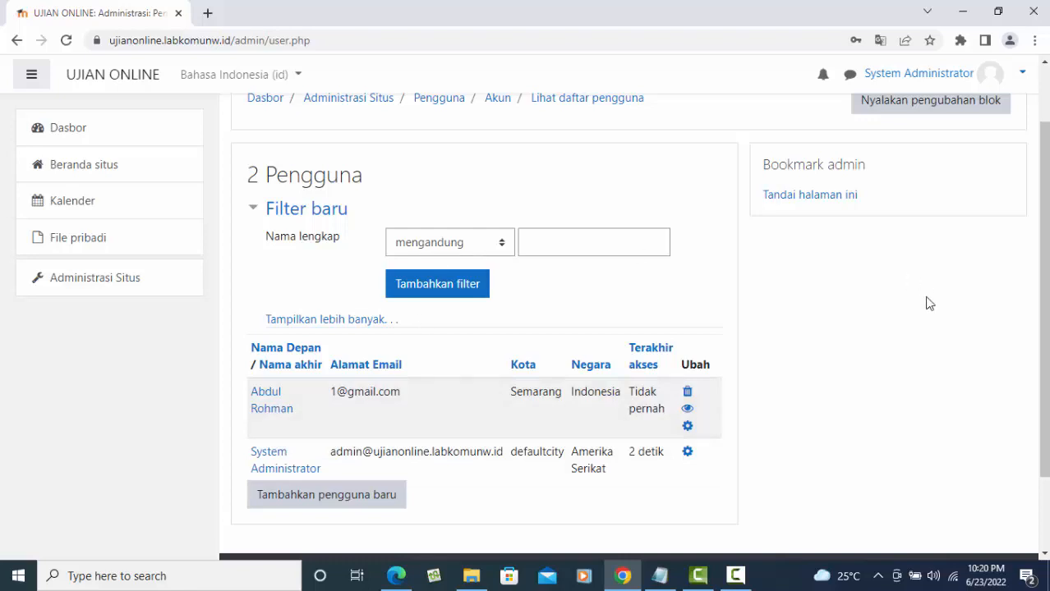
pyautogui.scroll(1, 573, 275)
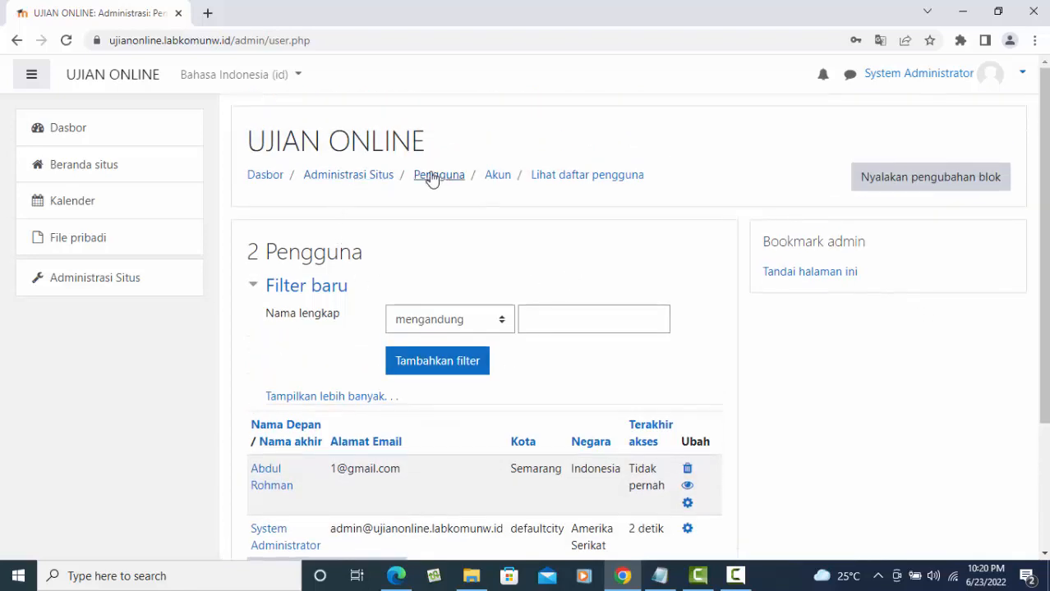
pyautogui.click(456, 178)
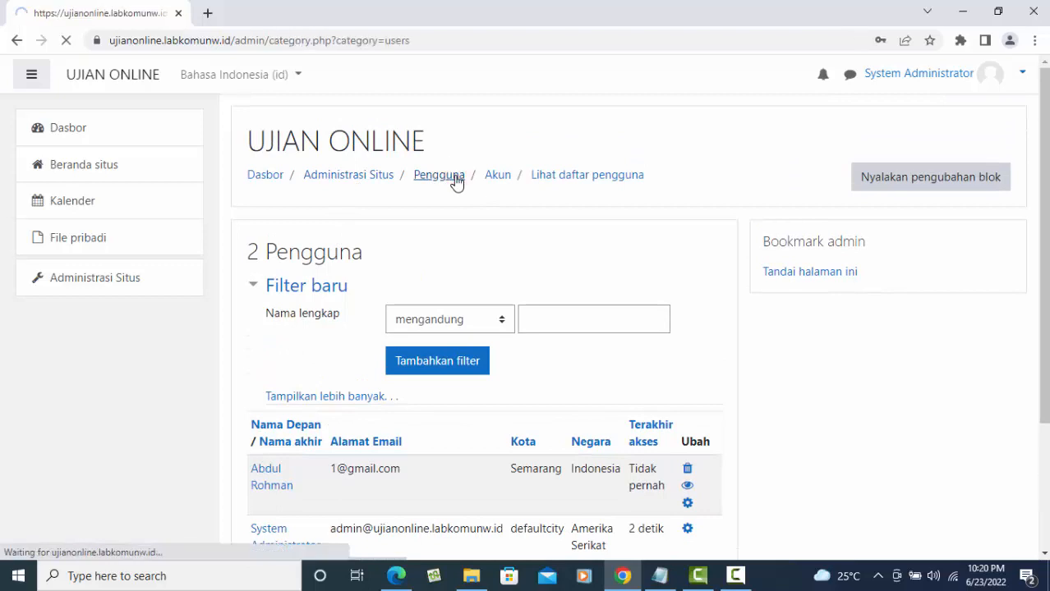
pyautogui.click(321, 293)
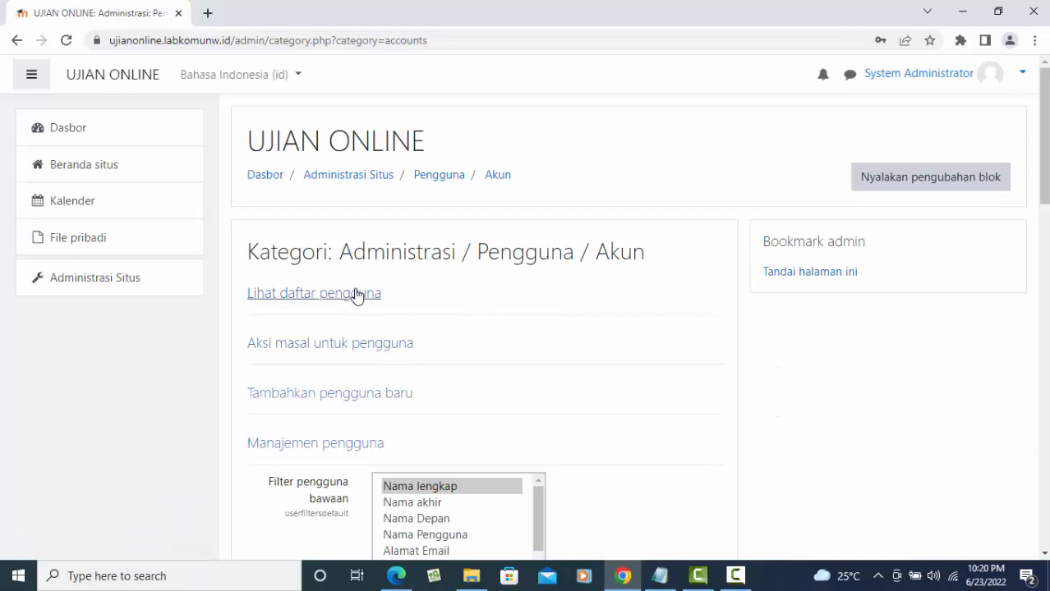
pyautogui.scroll(-2, 357, 375)
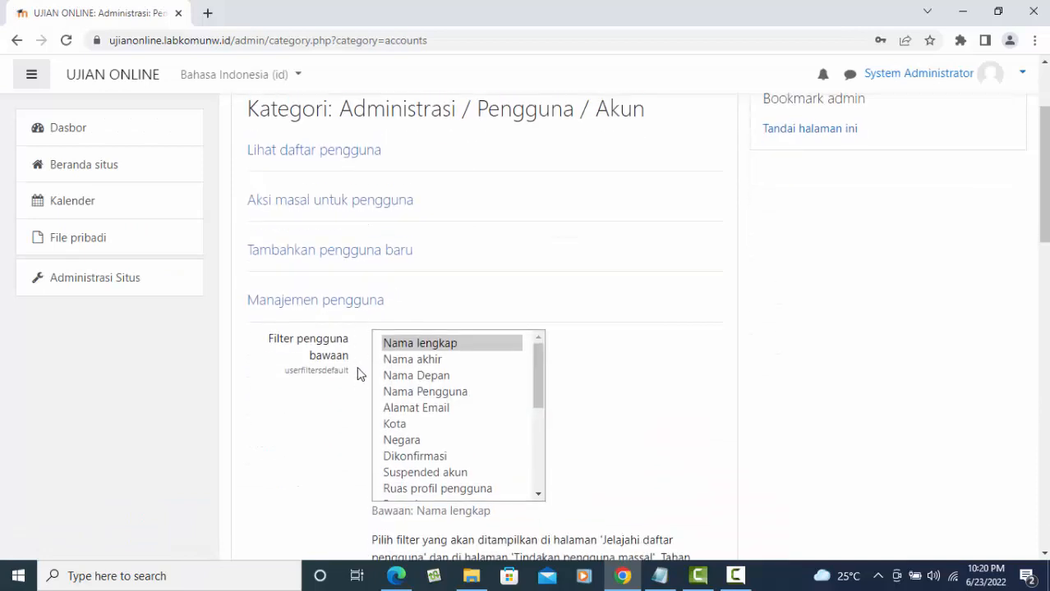
# - Start another new user with username 'siswa' and fill in first name, last name and e-mail
pyautogui.click(340, 246)
pyautogui.click(428, 306)
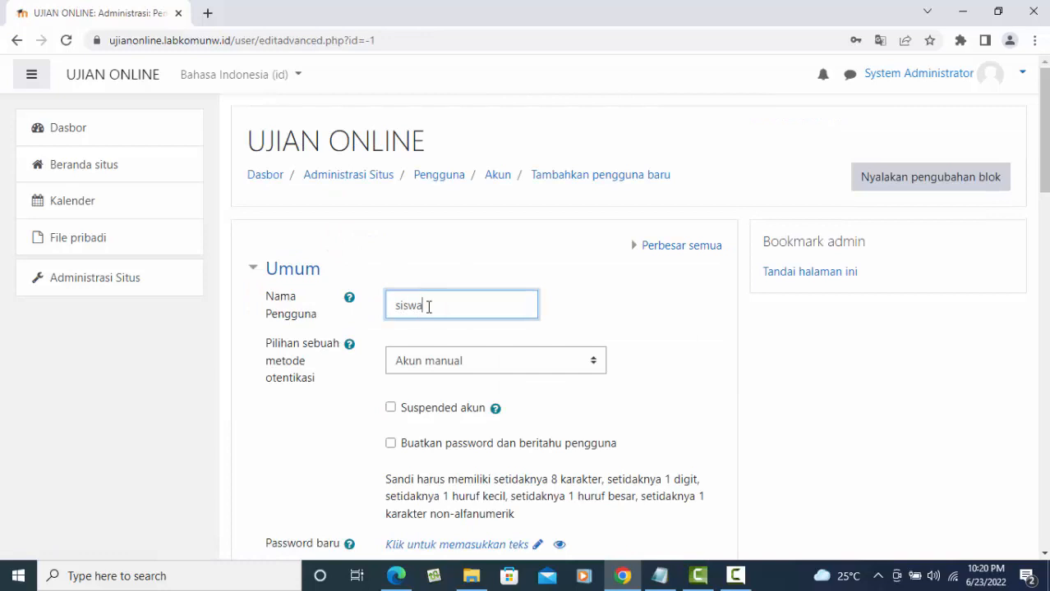
pyautogui.write('siswa')
pyautogui.scroll(-4, 512, 332)
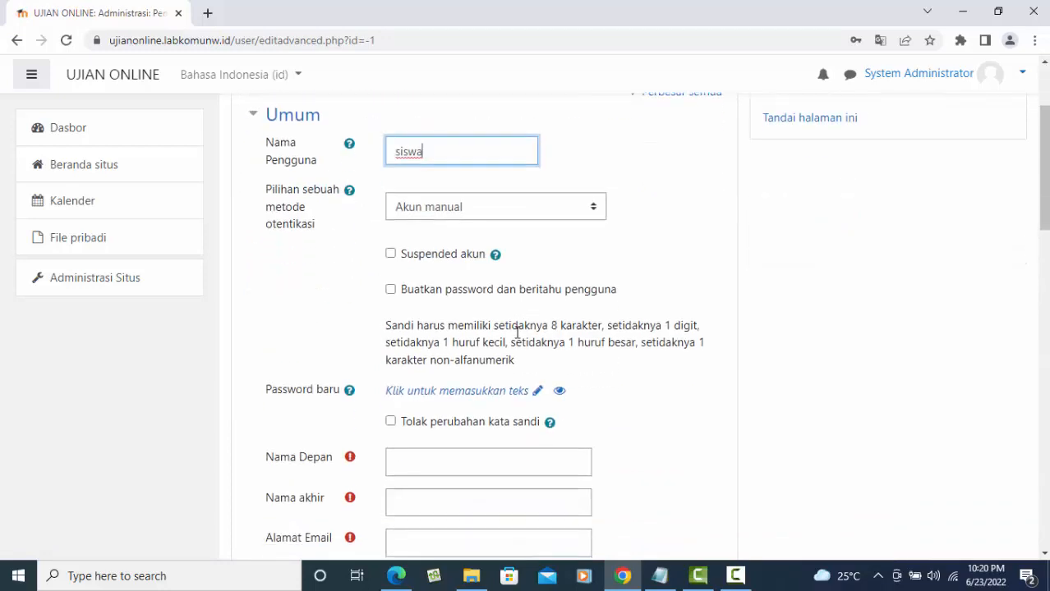
pyautogui.click(414, 309)
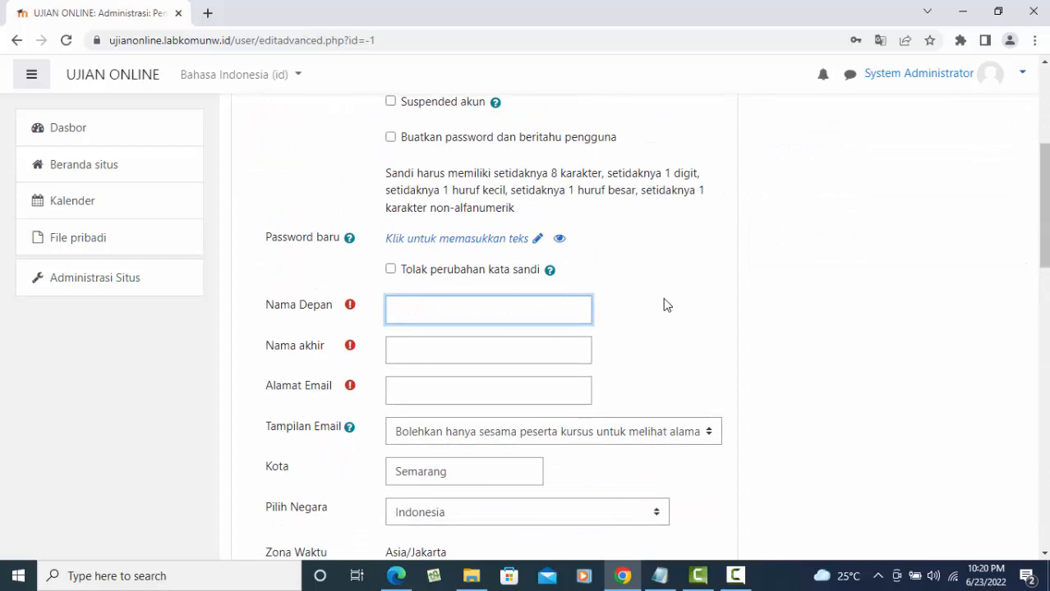
pyautogui.scroll(4, 495, 305)
pyautogui.scroll(-4, 389, 318)
pyautogui.scroll(4, 469, 328)
pyautogui.scroll(-5, 474, 330)
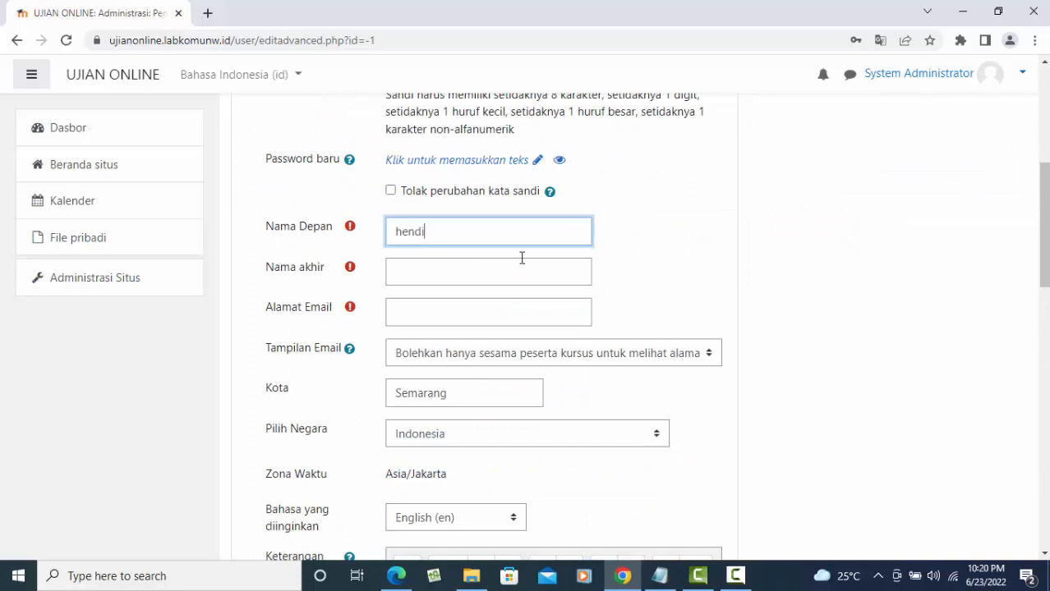
pyautogui.click(469, 279)
pyautogui.write('kurniawan')
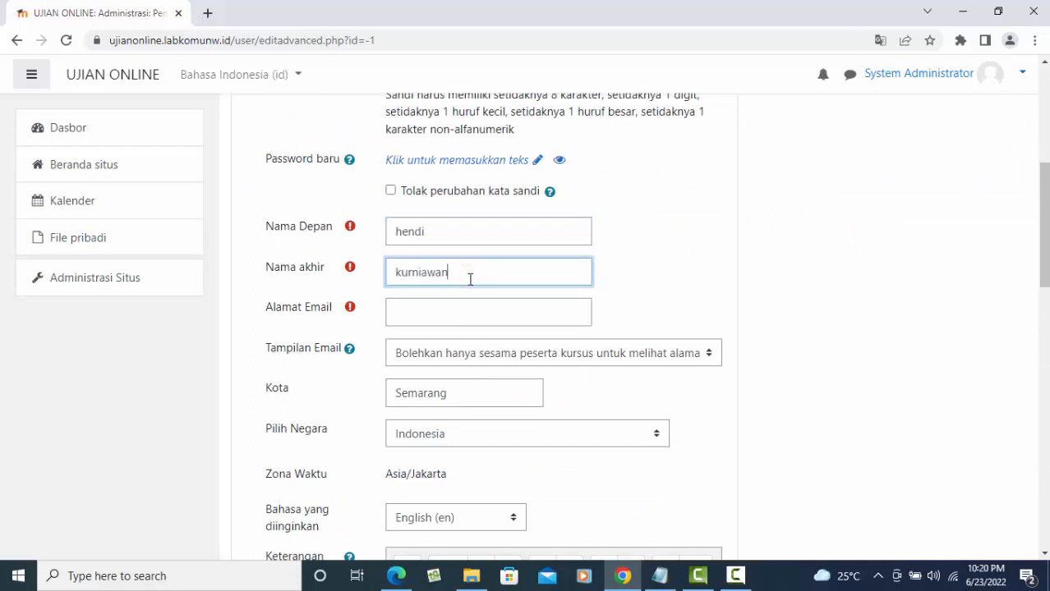
pyautogui.click(417, 316)
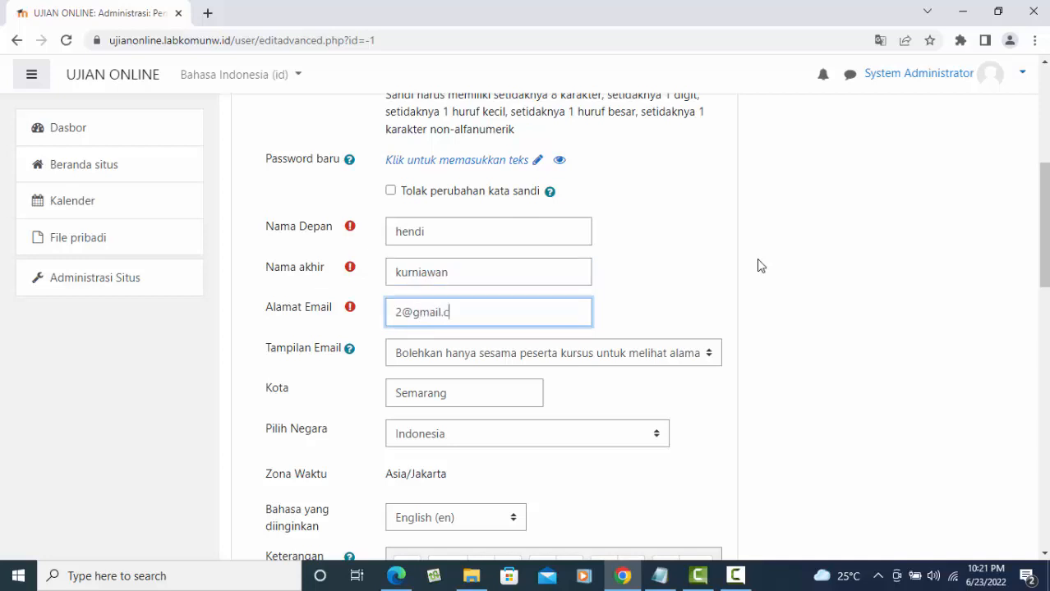
# - Choose Bahasa Indonesia as the preferred language and submit the second user
pyautogui.scroll(-6, 761, 271)
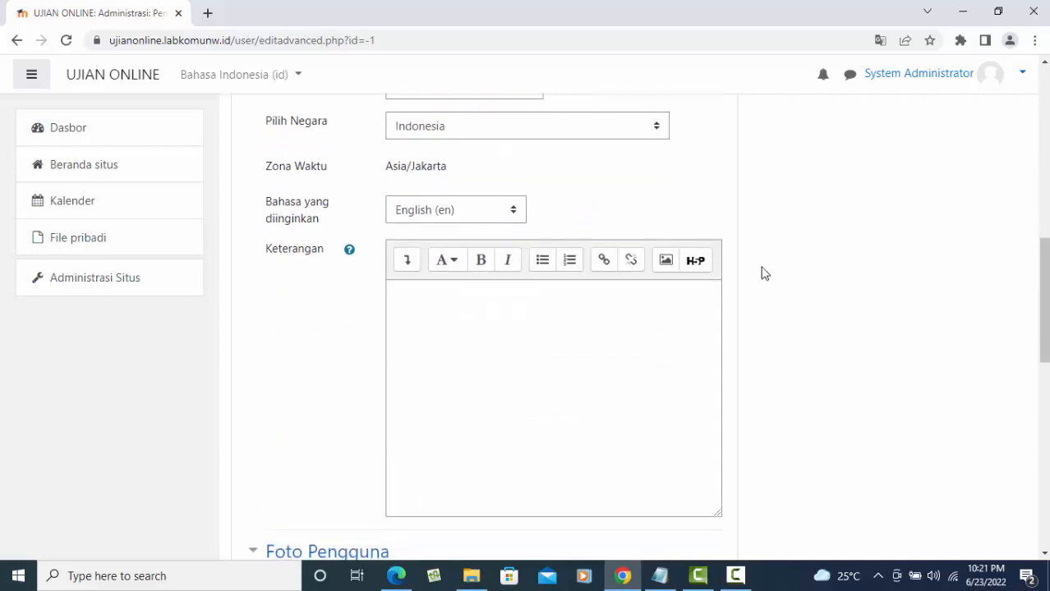
pyautogui.scroll(2, 493, 180)
pyautogui.scroll(1, 458, 164)
pyautogui.click(496, 286)
pyautogui.click(452, 308)
pyautogui.scroll(-10, 519, 316)
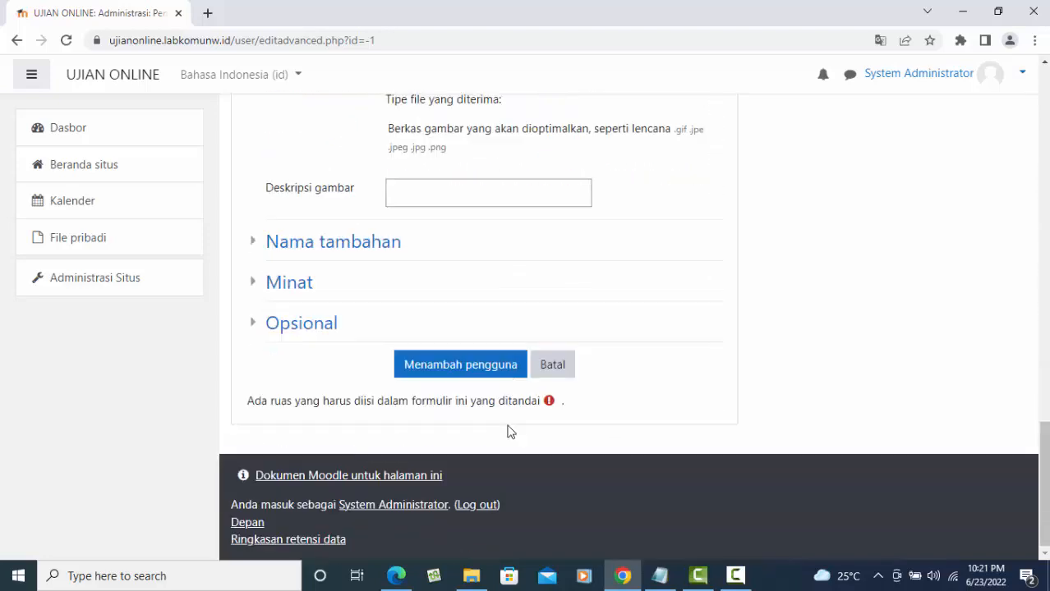
pyautogui.click(474, 363)
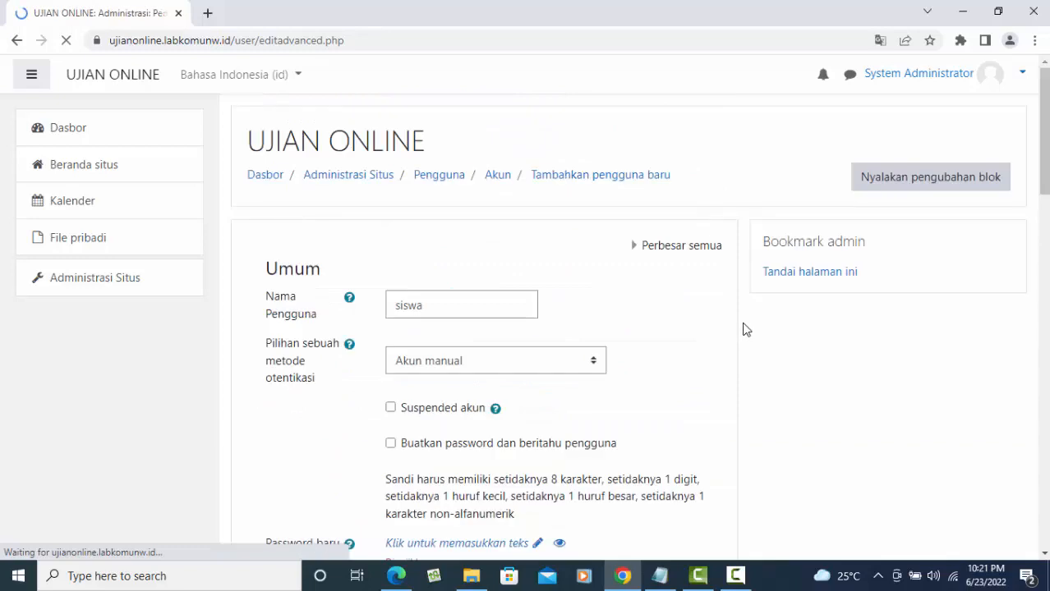
# - Enter the required new password for 'siswa' and save, bringing the user list to 3
pyautogui.scroll(-2, 697, 326)
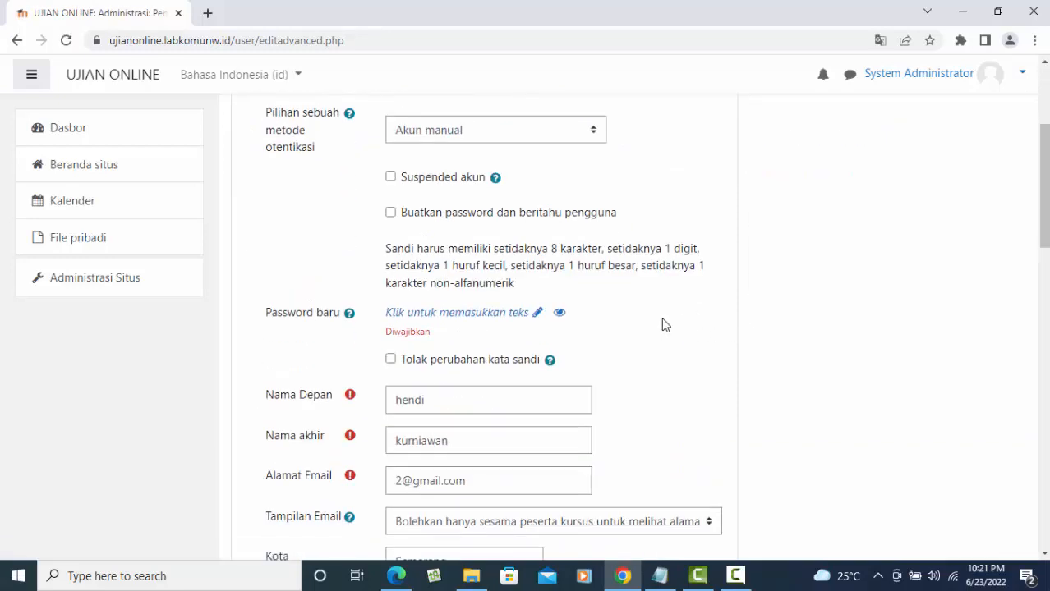
pyautogui.click(481, 317)
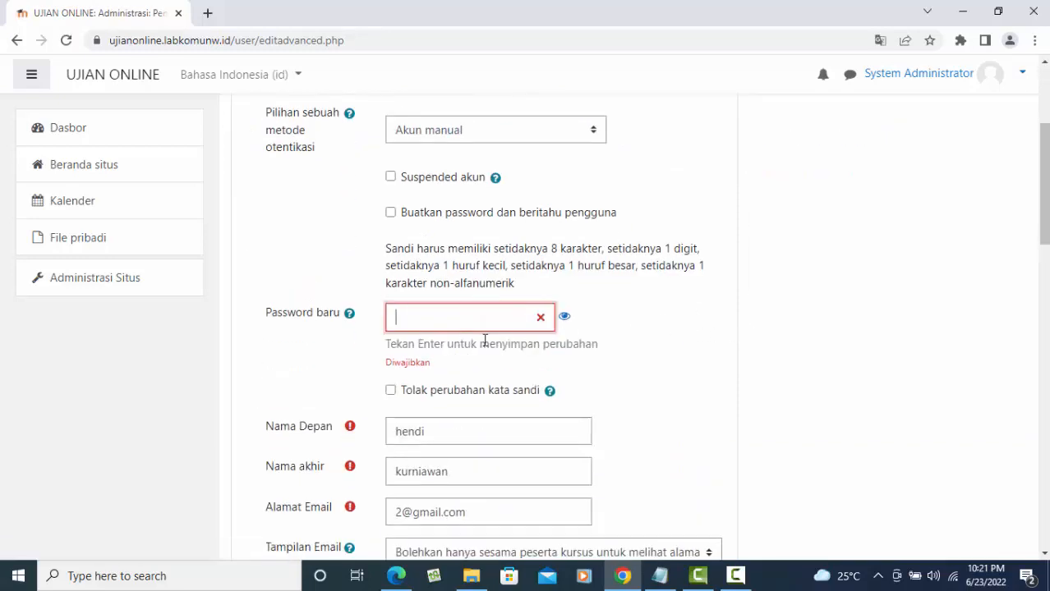
pyautogui.write('•••')
pyautogui.press('BackSpace')
pyautogui.press('BackSpace')
pyautogui.press('BackSpace')
pyautogui.press('BackSpace')
pyautogui.press('BackSpace')
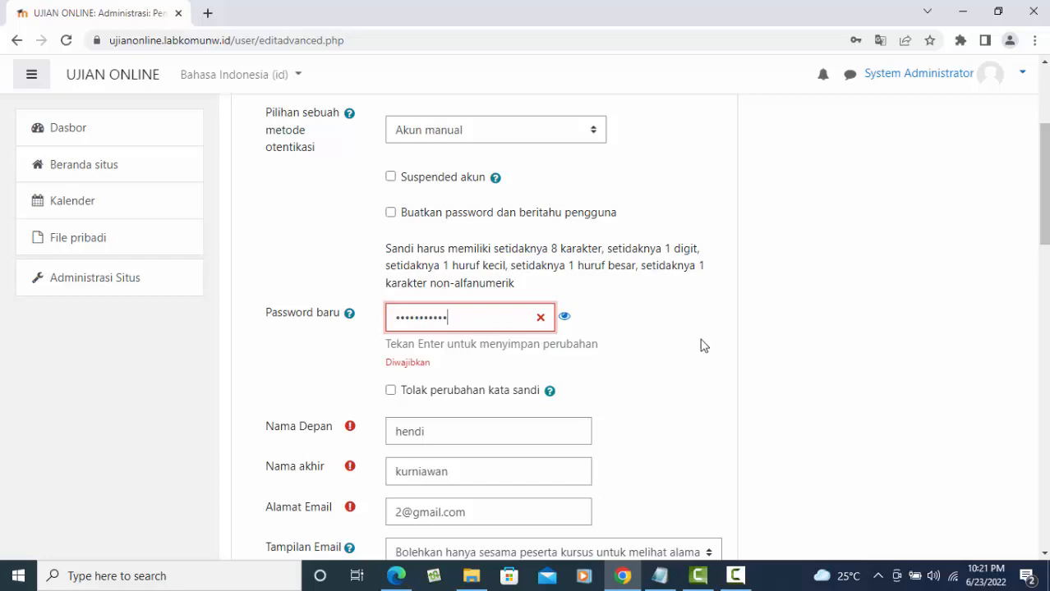
pyautogui.press('Return')
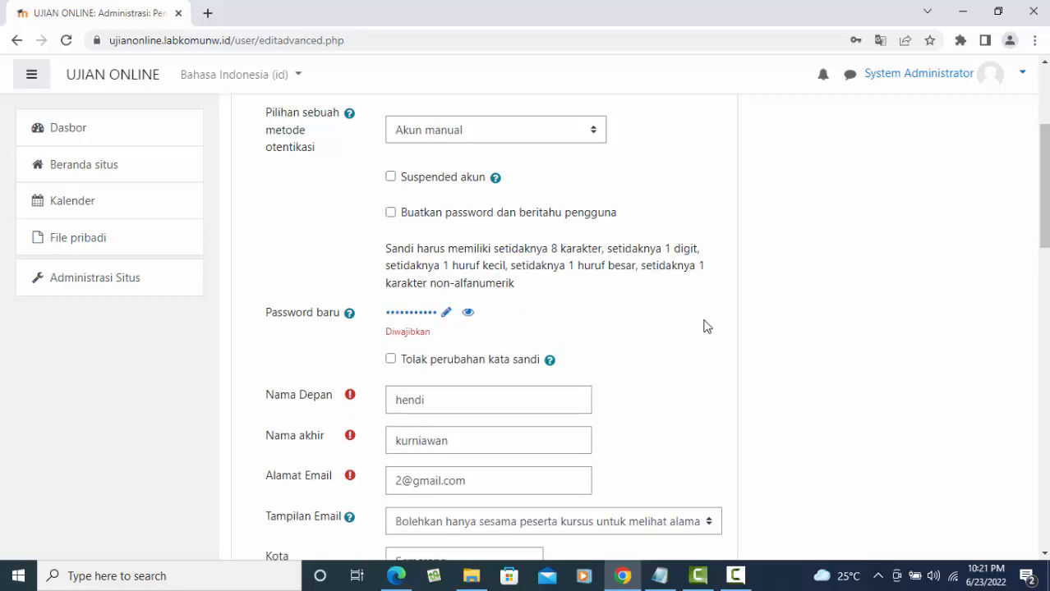
pyautogui.scroll(-10, 637, 359)
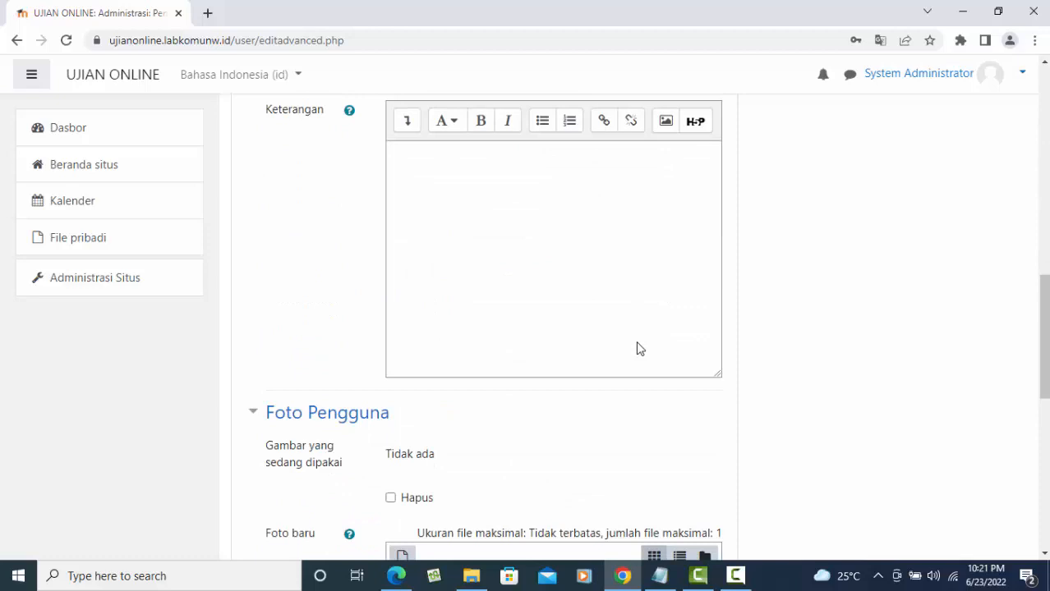
pyautogui.scroll(-5, 639, 353)
pyautogui.click(483, 370)
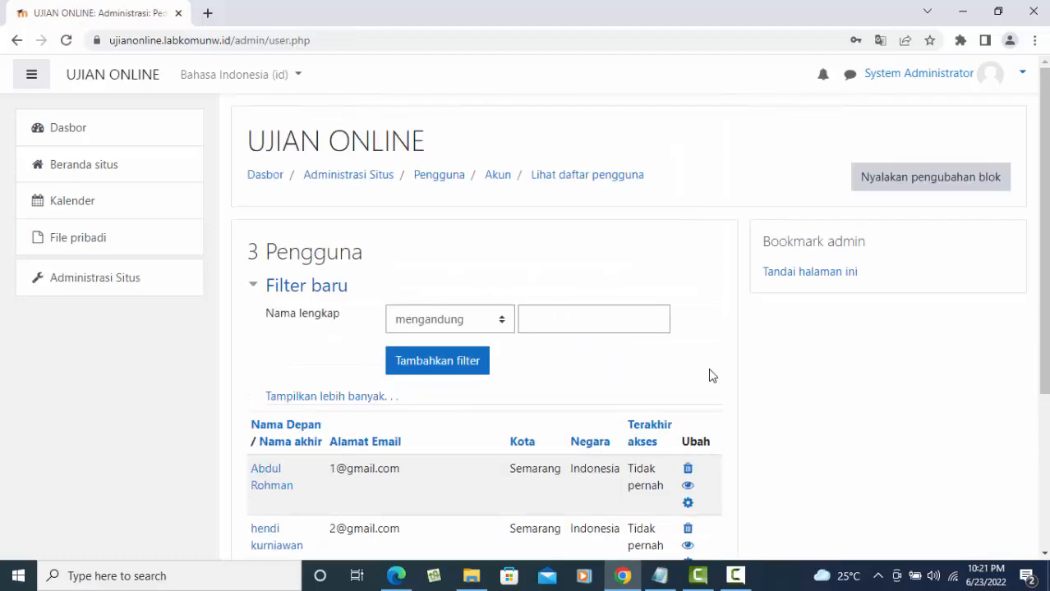
# - Scroll through the Lihat daftar pengguna page to review the three listed user accounts
pyautogui.scroll(-2, 711, 375)
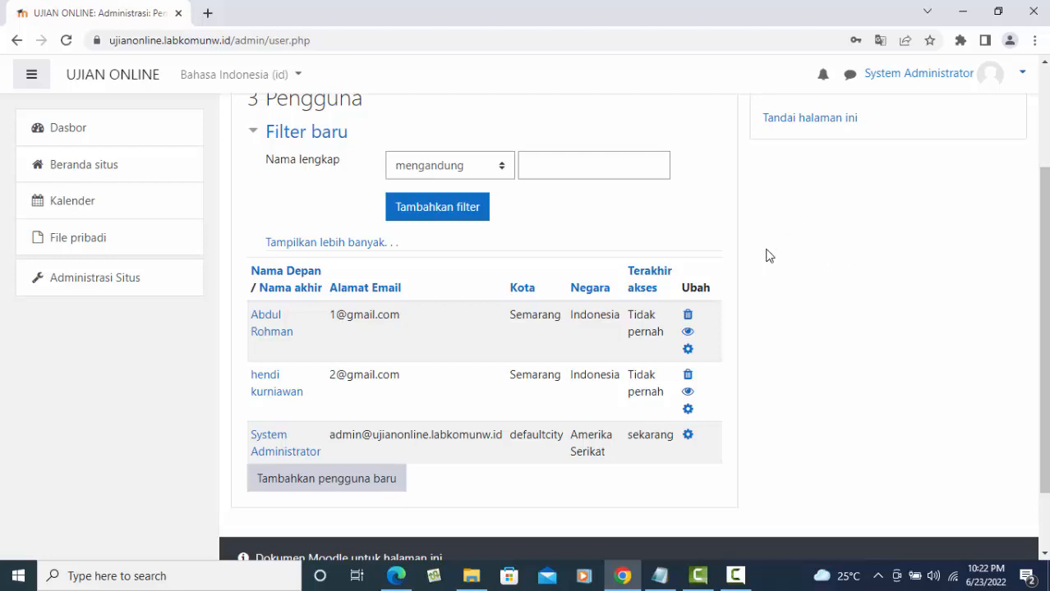
pyautogui.scroll(2, 833, 275)
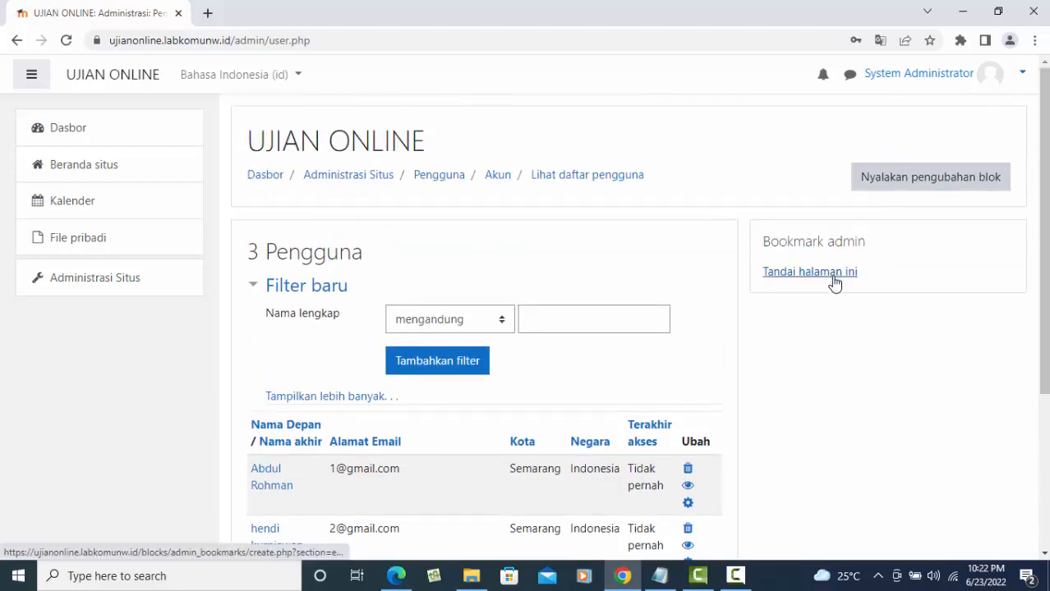
pyautogui.scroll(-3, 830, 279)
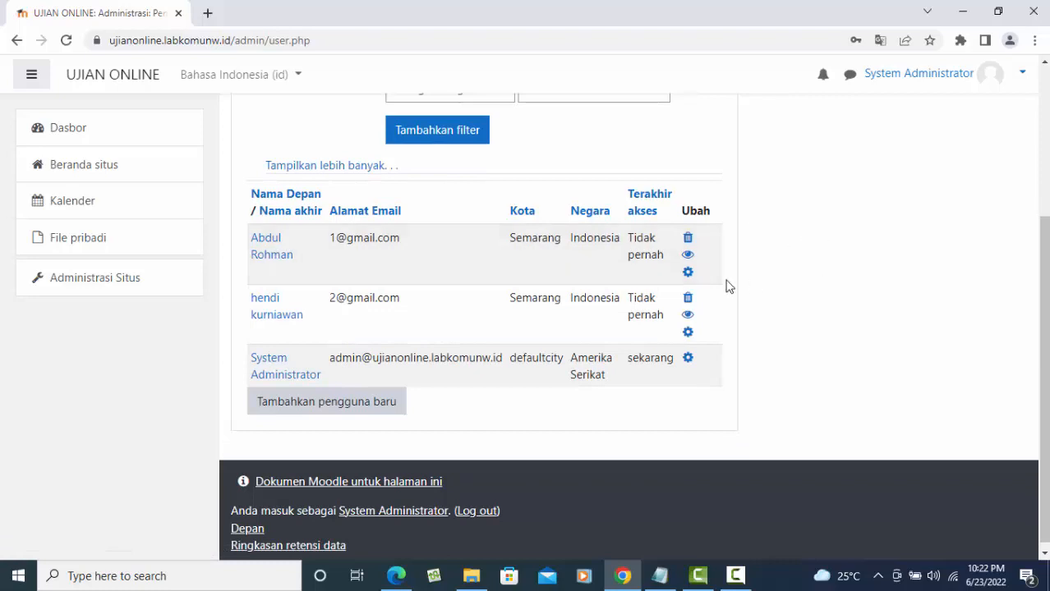
pyautogui.click(687, 273)
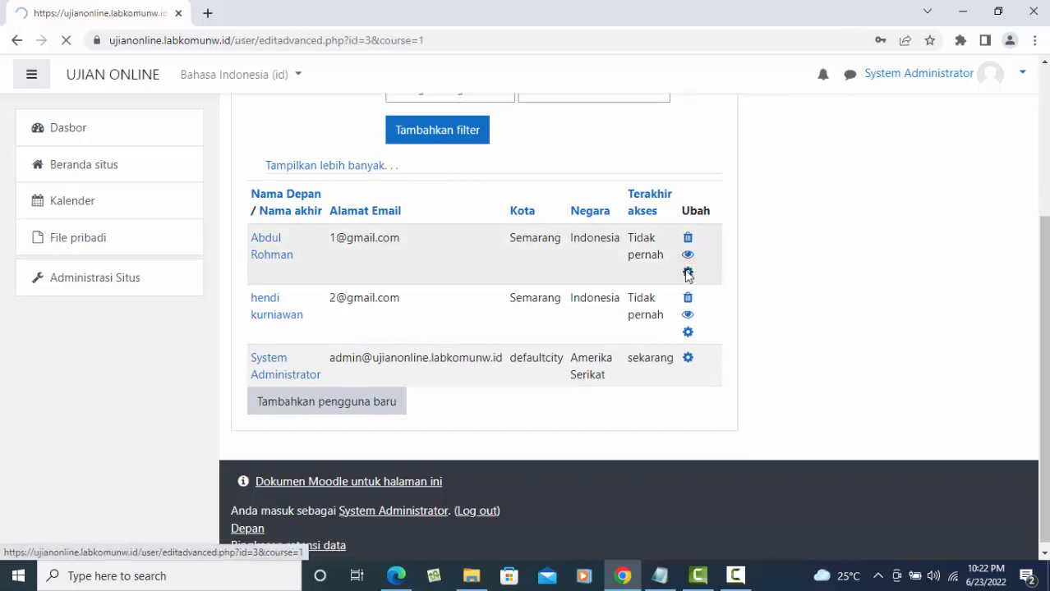
pyautogui.scroll(-2, 718, 332)
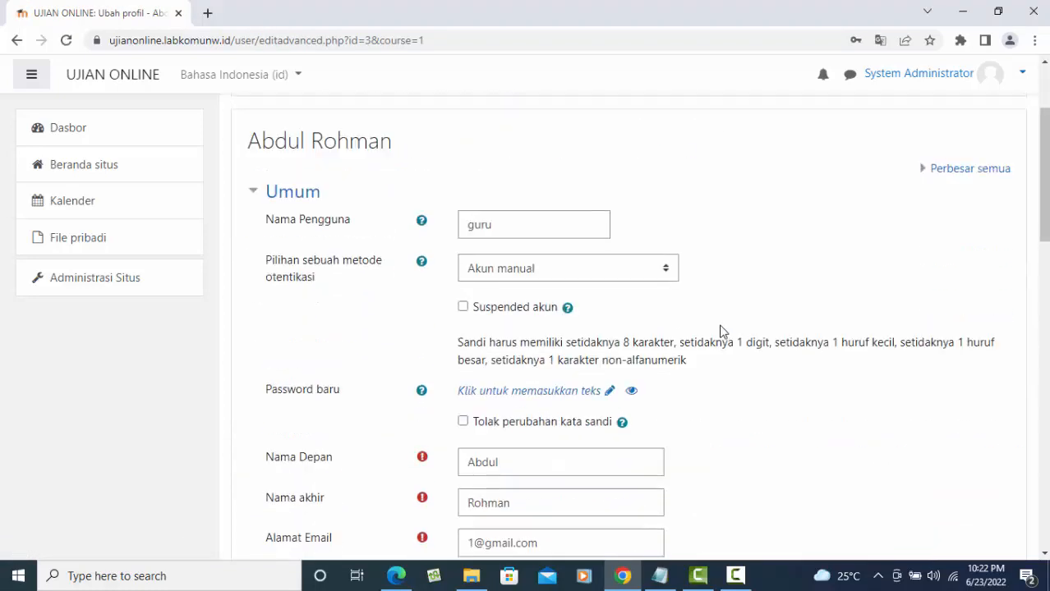
pyautogui.scroll(-2, 722, 327)
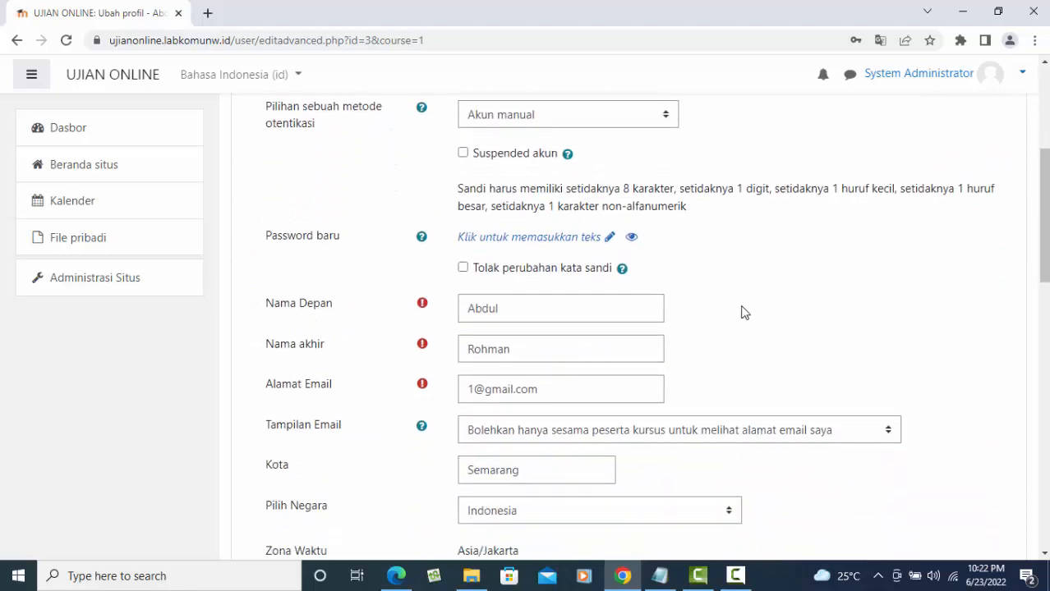
pyautogui.scroll(-12, 777, 294)
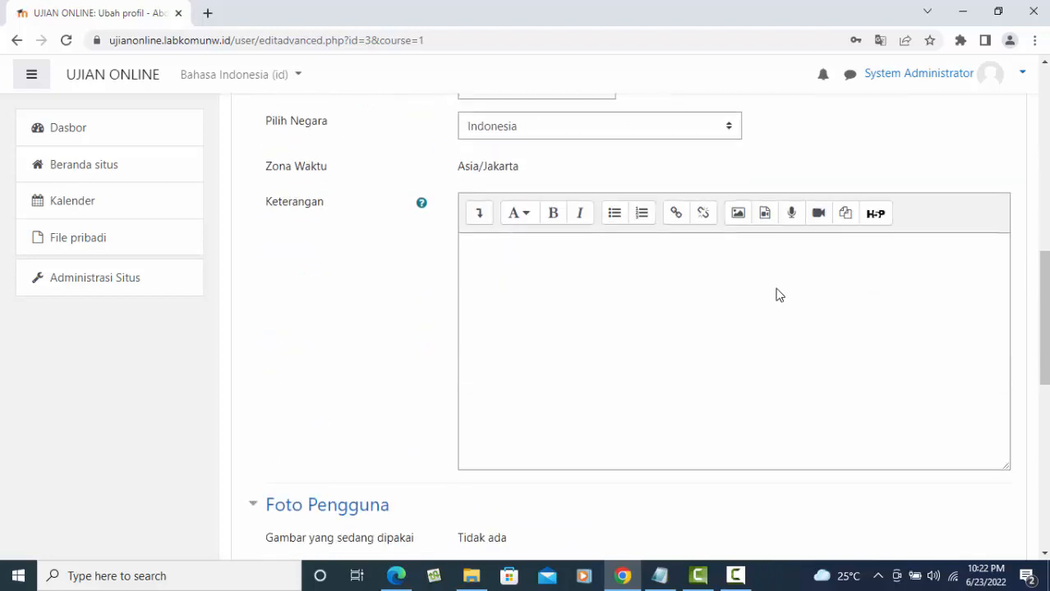
pyautogui.scroll(13, 777, 296)
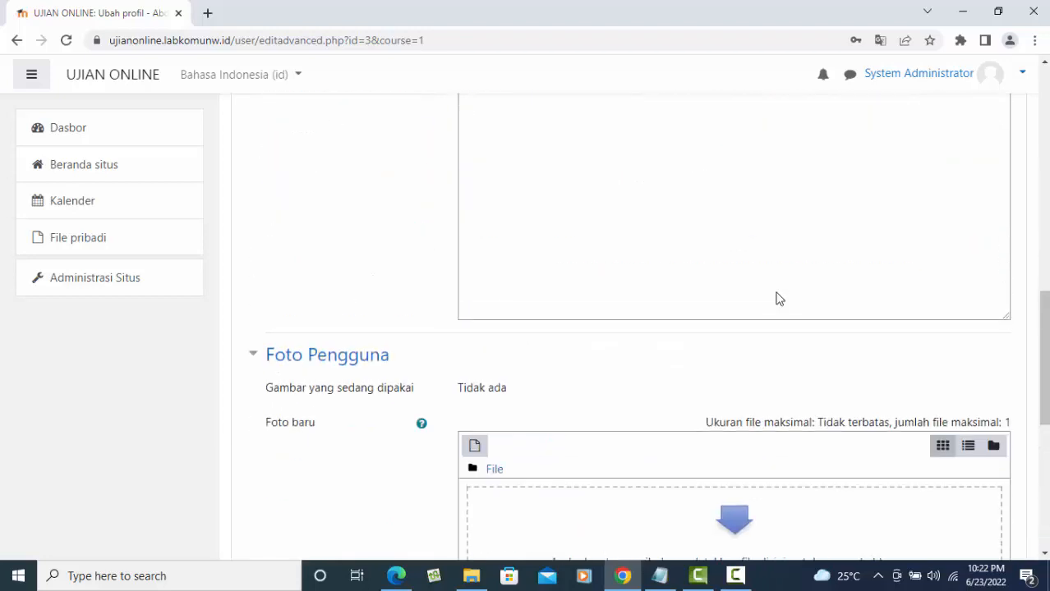
pyautogui.click(17, 41)
pyautogui.scroll(3, 737, 253)
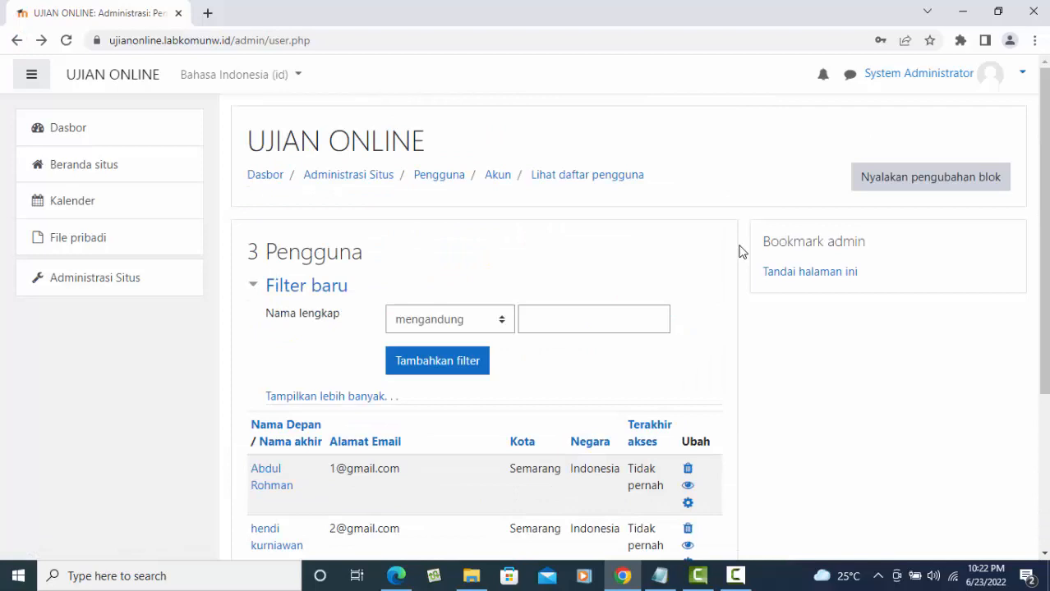
# - Go from the site home, via a brief look at the UAS DESAIN GRAFIS quiz, to the course's Peserta page showing 0 participants
pyautogui.click(96, 168)
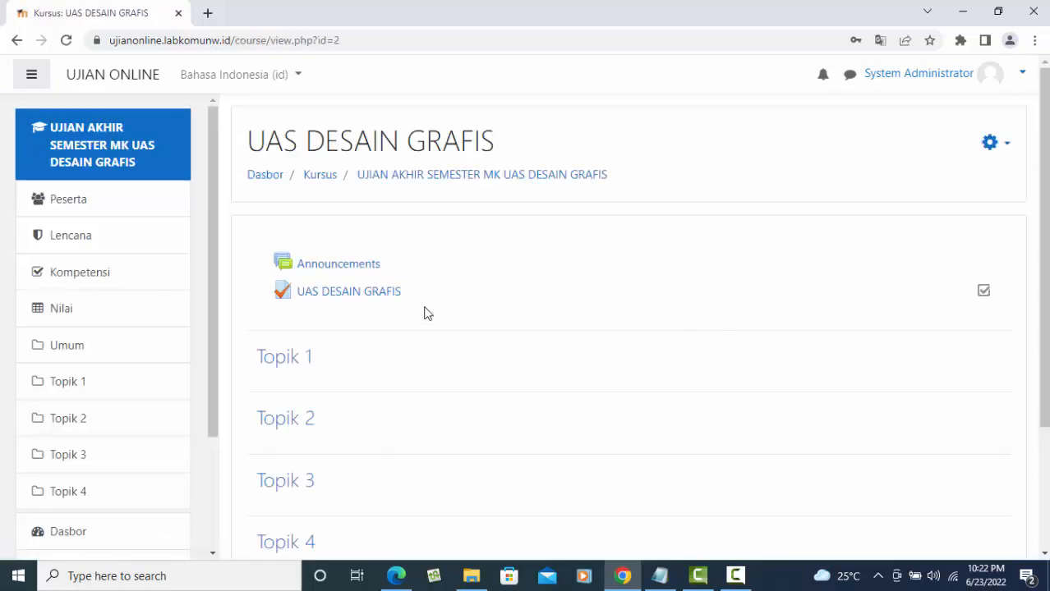
pyautogui.click(369, 295)
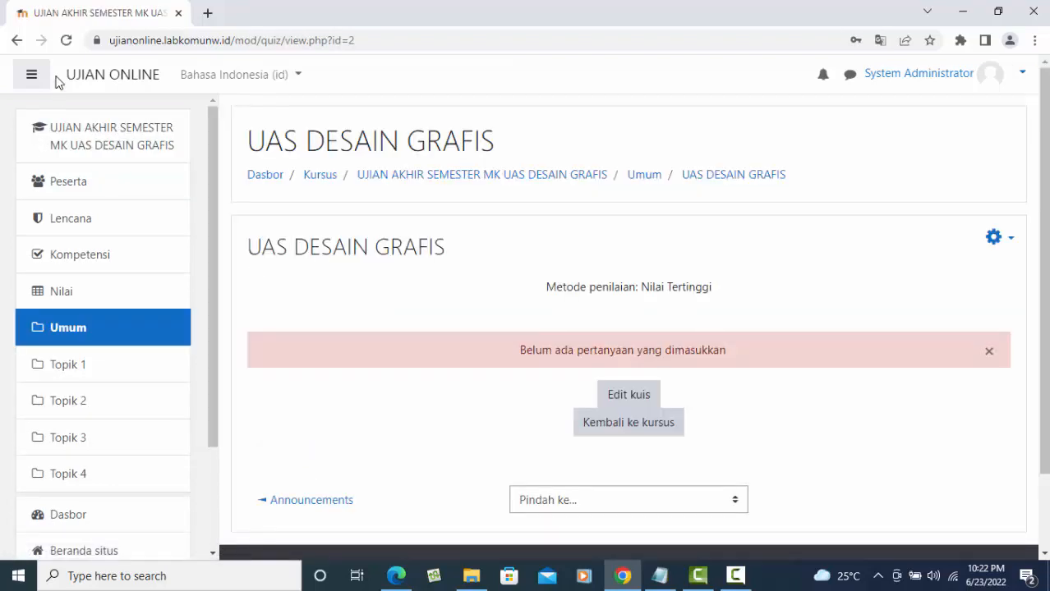
pyautogui.click(16, 40)
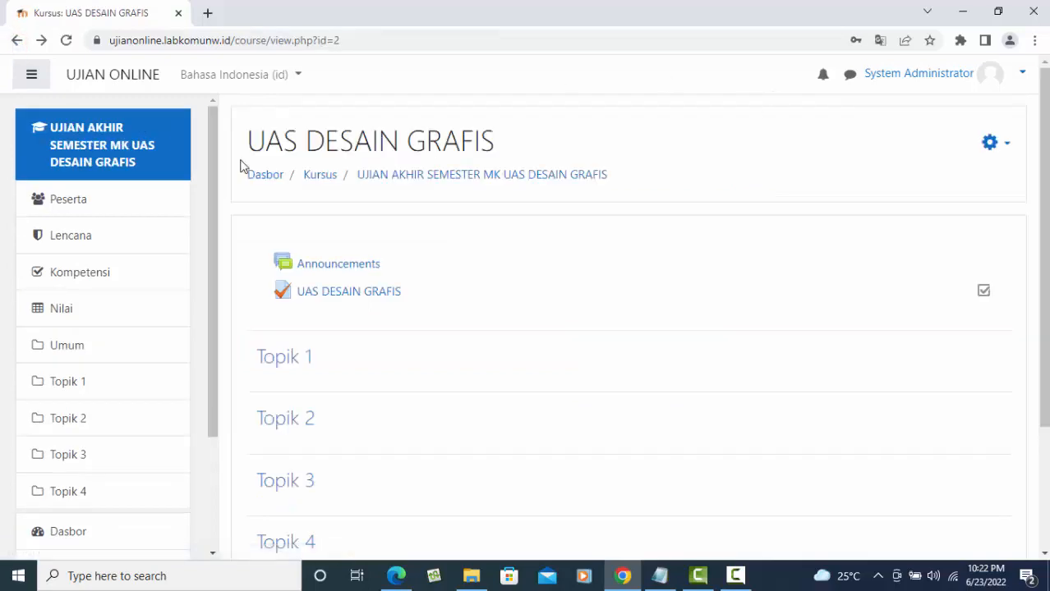
pyautogui.click(63, 207)
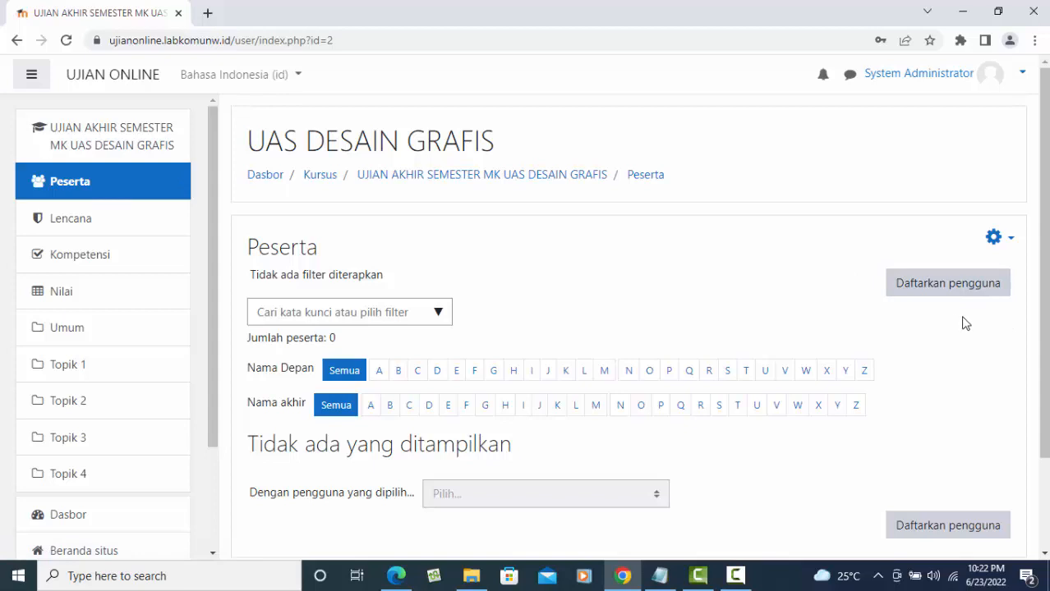
# - Search for the teacher account and enrol it in UAS DESAIN GRAFIS with the Pengajar role
pyautogui.click(982, 288)
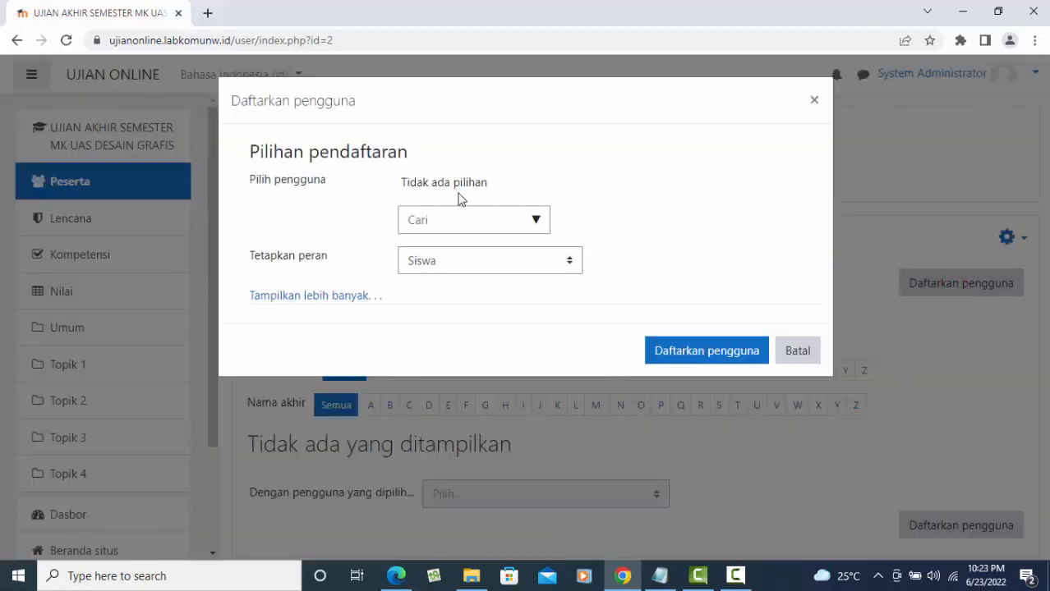
pyautogui.click(481, 258)
pyautogui.click(485, 225)
pyautogui.write('ab')
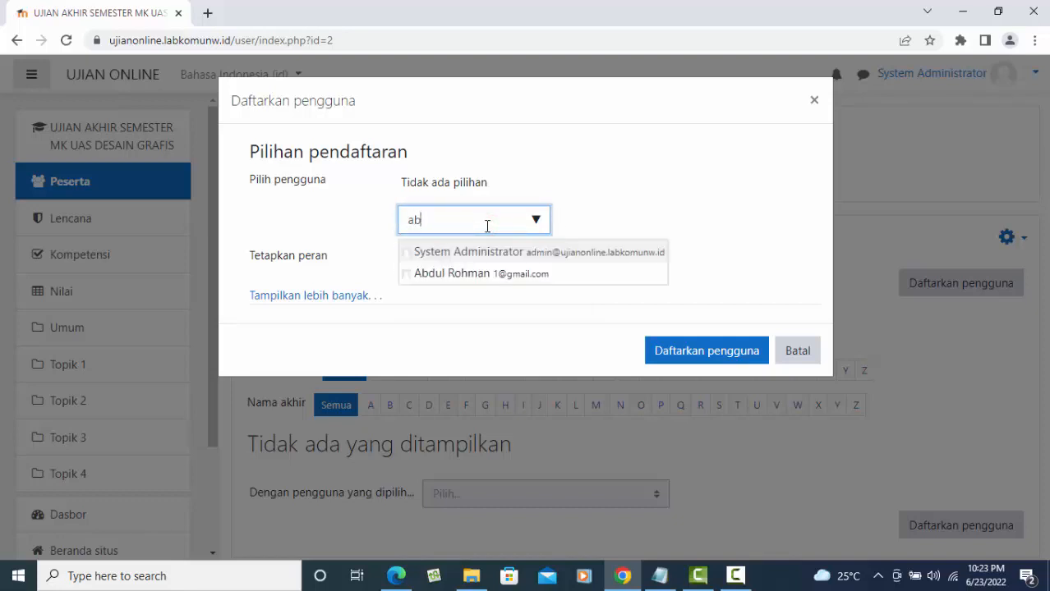
pyautogui.click(470, 282)
pyautogui.click(770, 247)
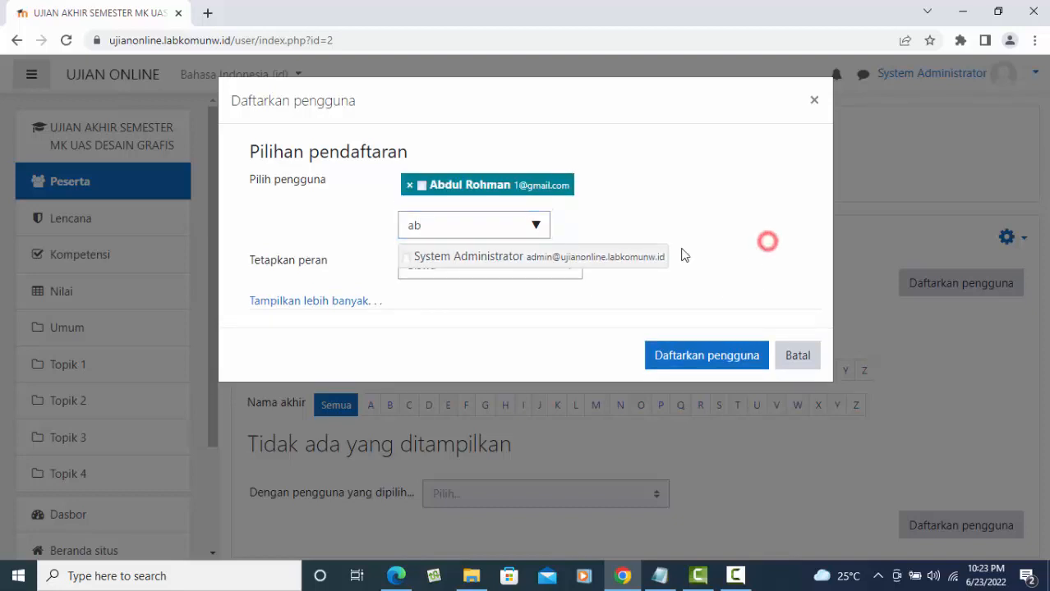
pyautogui.click(566, 271)
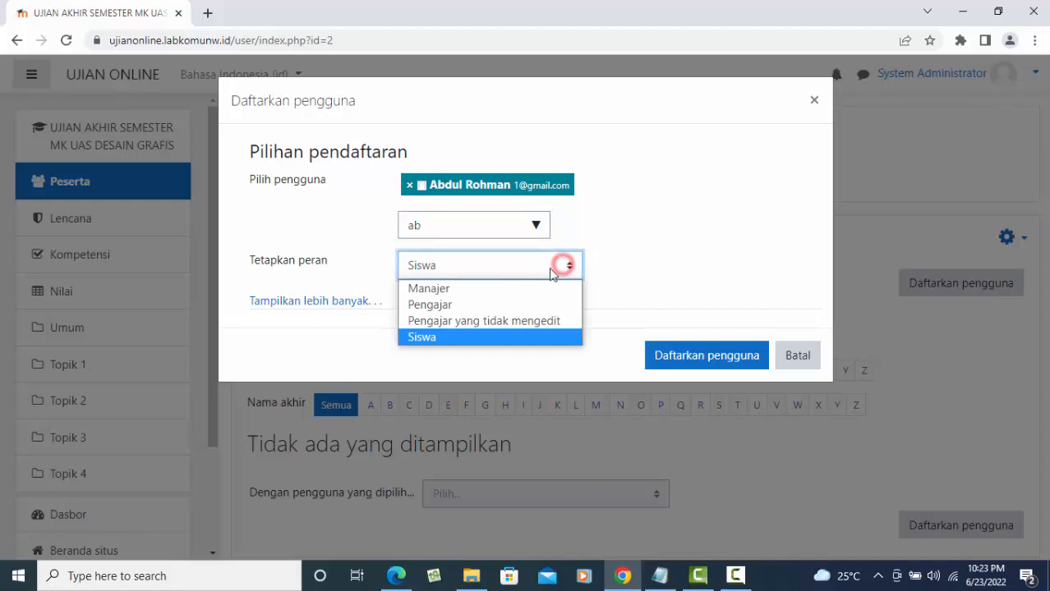
pyautogui.click(444, 306)
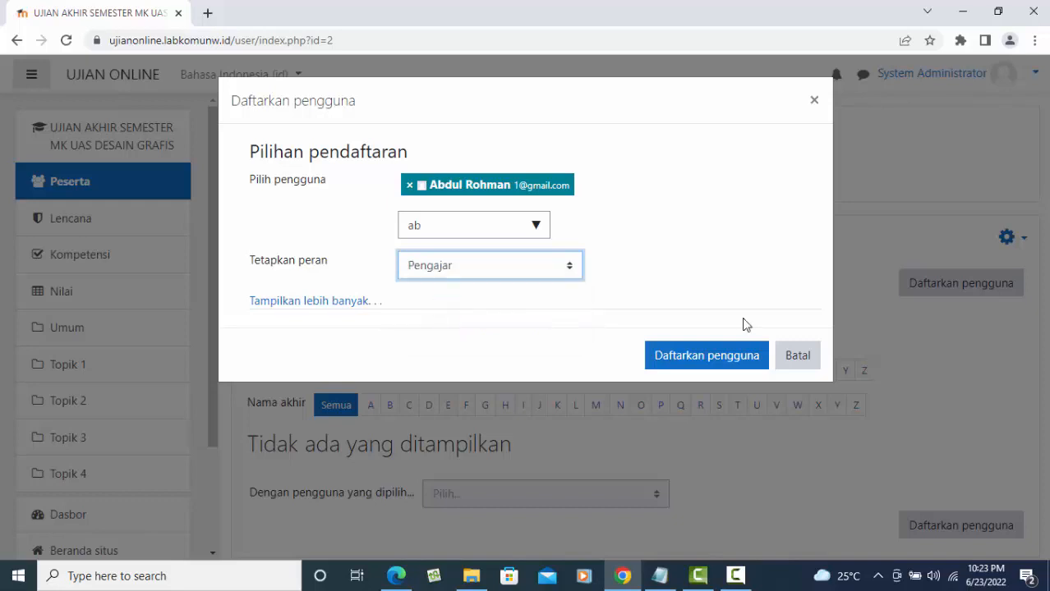
pyautogui.click(711, 367)
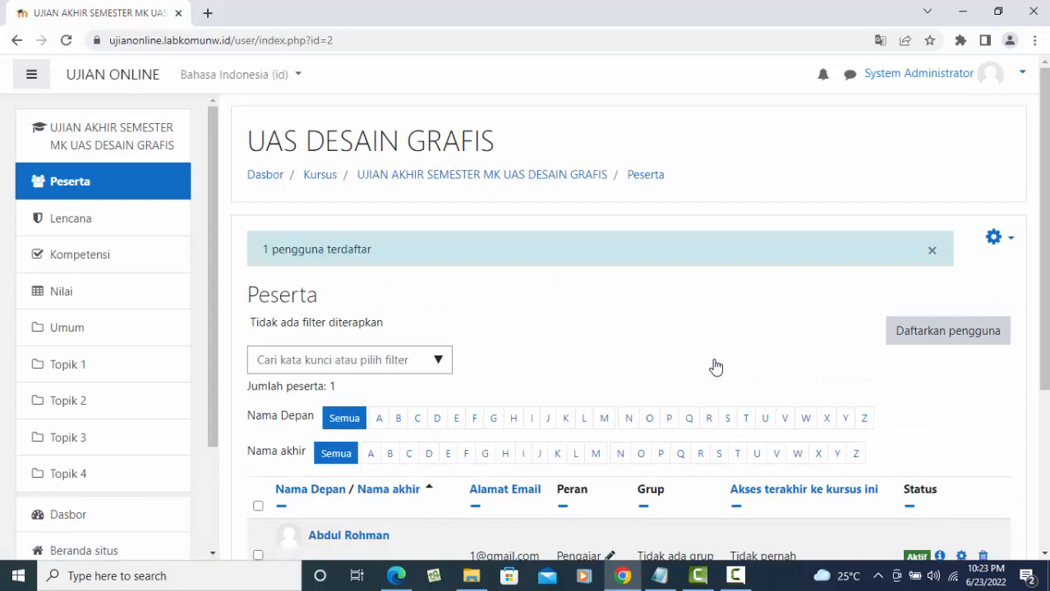
pyautogui.scroll(-3, 716, 366)
# - Sign out of the administrator account from the top-right user menu
pyautogui.scroll(3, 772, 370)
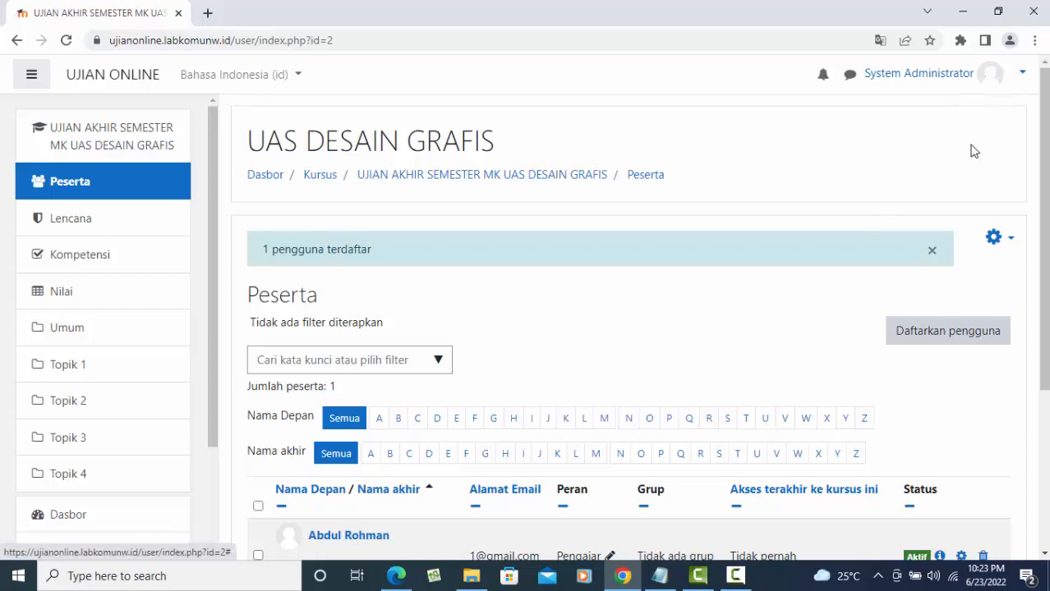
pyautogui.click(987, 76)
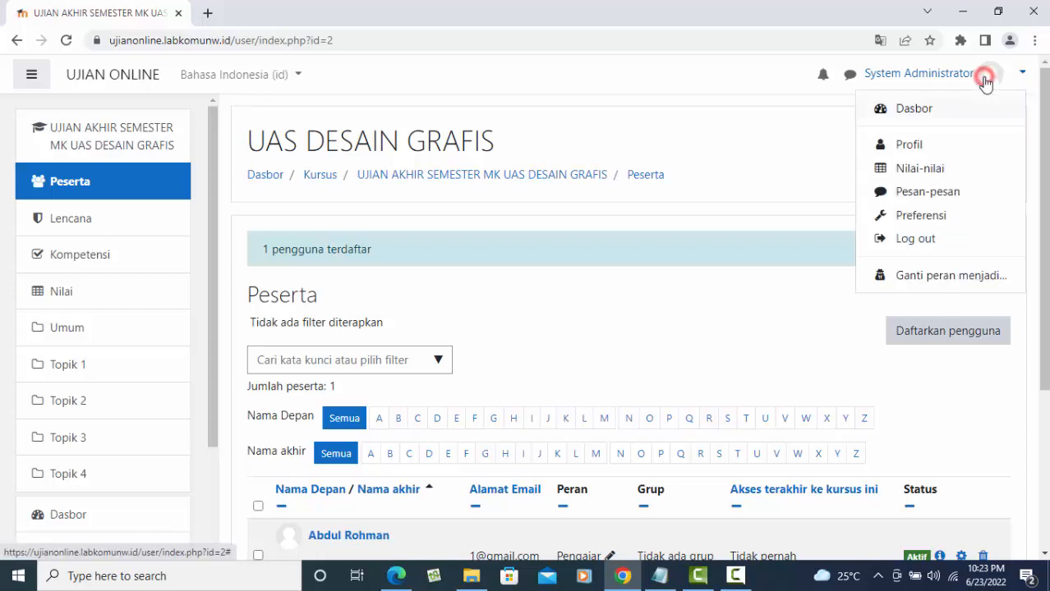
pyautogui.click(931, 239)
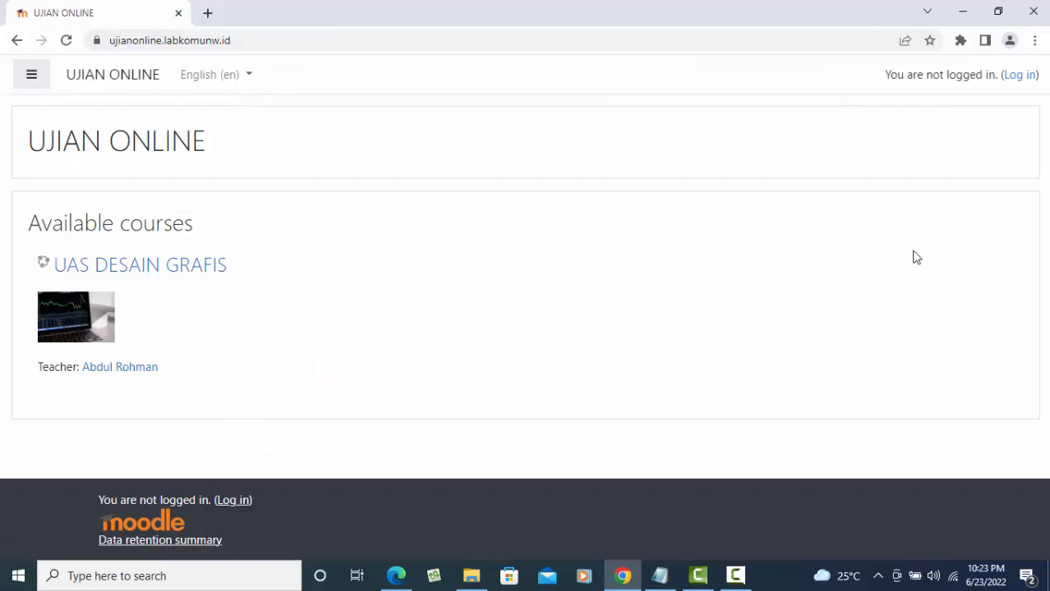
# - From the course's login prompt, sign in with the teacher's username and password
pyautogui.click(138, 266)
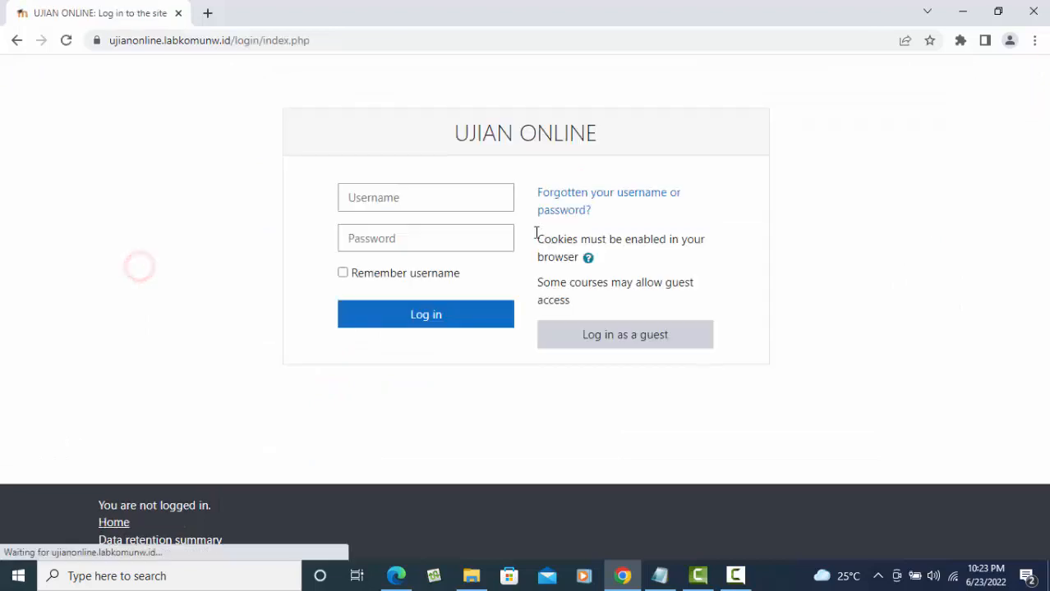
pyautogui.click(421, 204)
pyautogui.write('g')
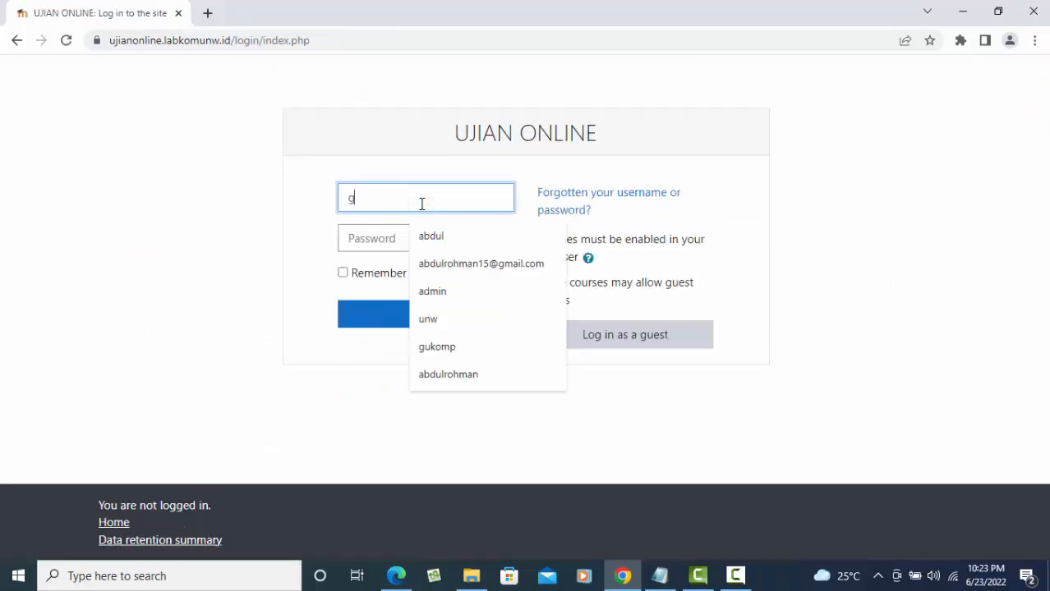
pyautogui.write('uru')
pyautogui.press('Tab')
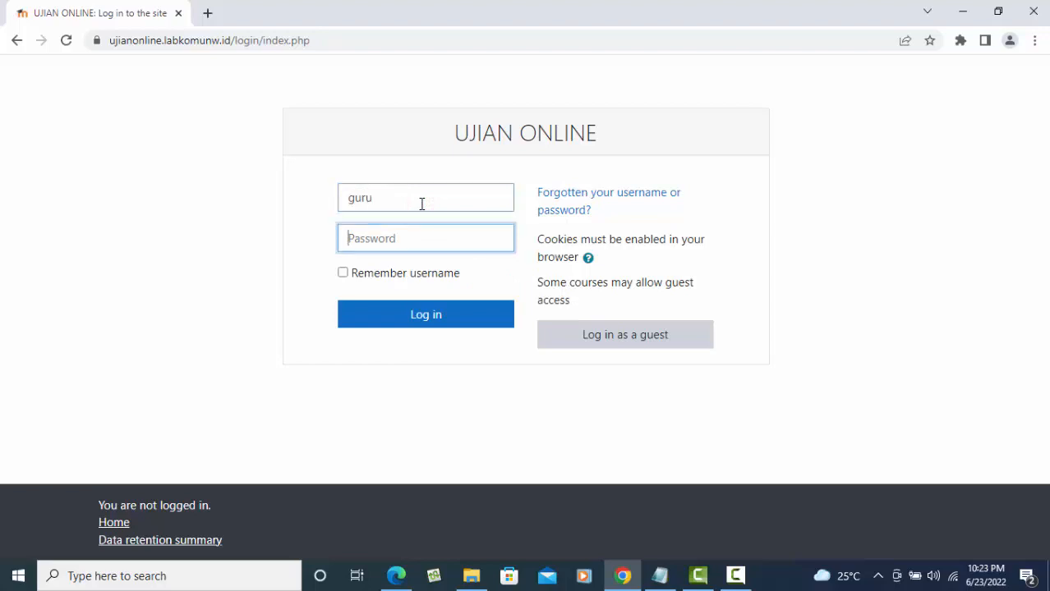
pyautogui.write('••')
pyautogui.click(432, 319)
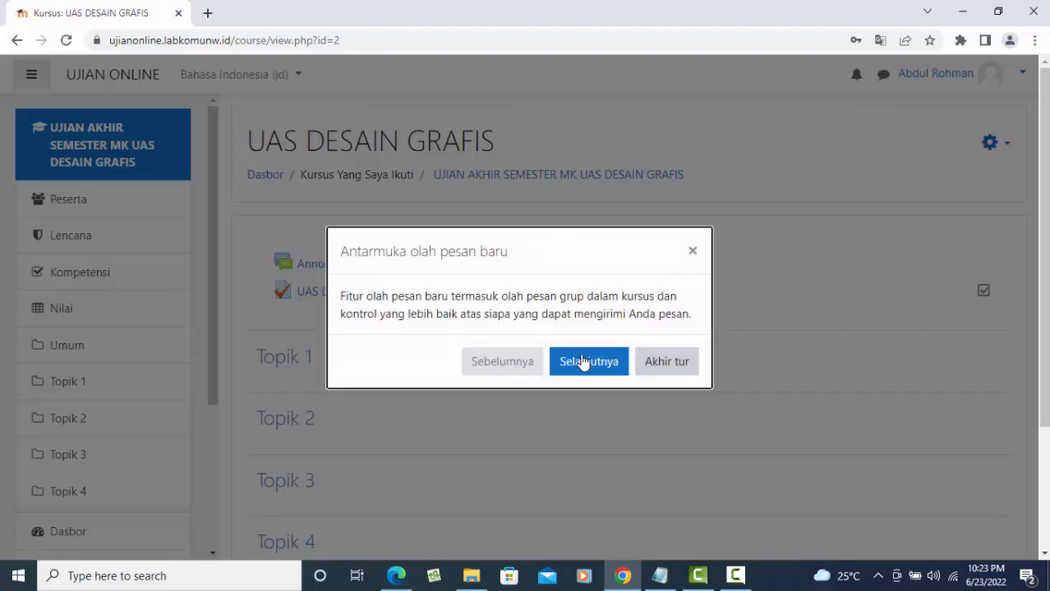
# - Dismiss the messaging tour and open the course's Ubah pengaturan kursus settings form
pyautogui.click(667, 366)
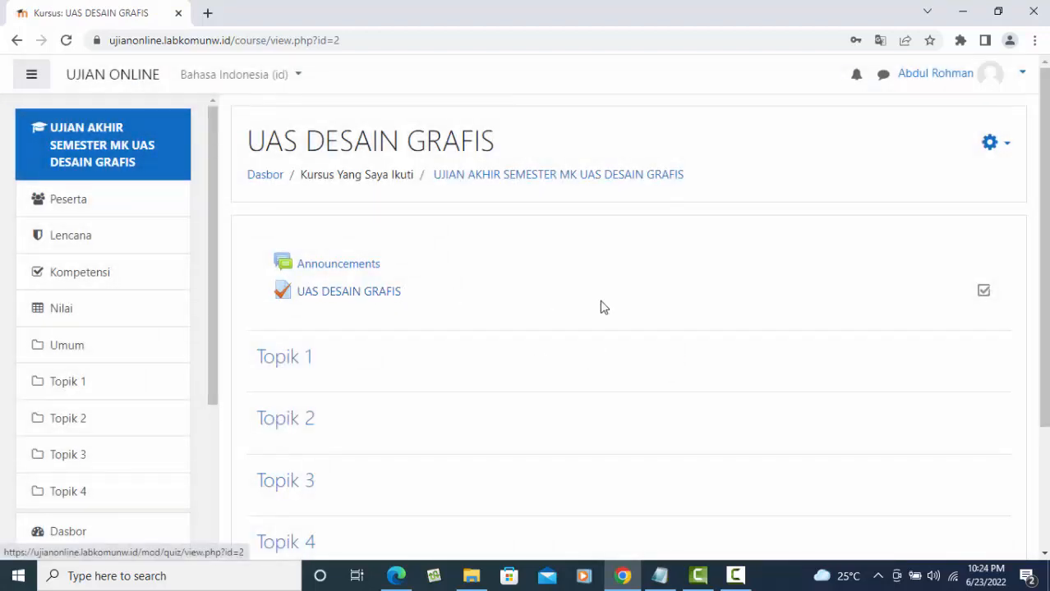
pyautogui.click(990, 142)
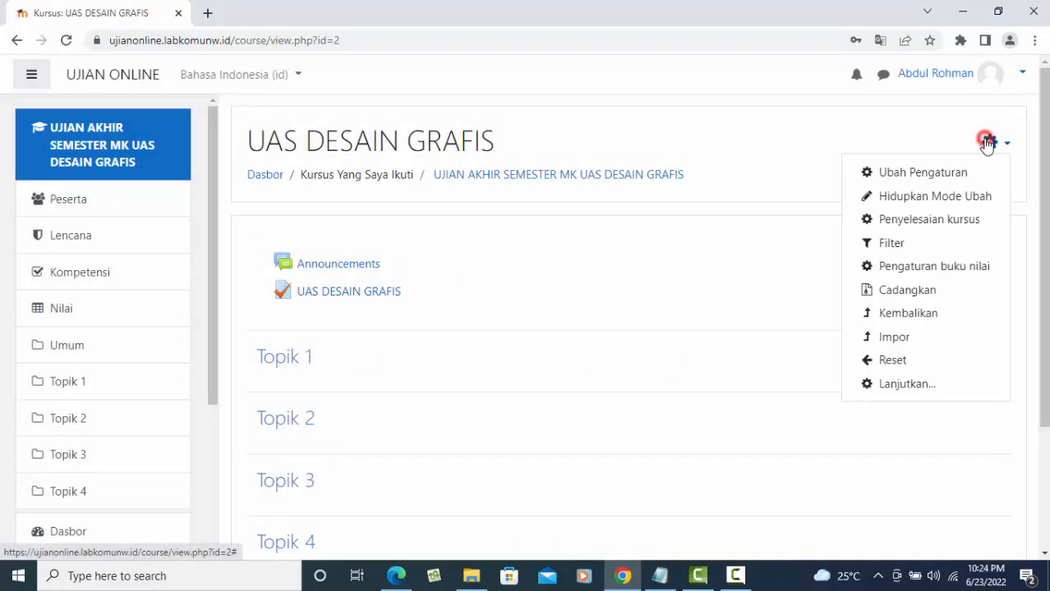
pyautogui.click(930, 176)
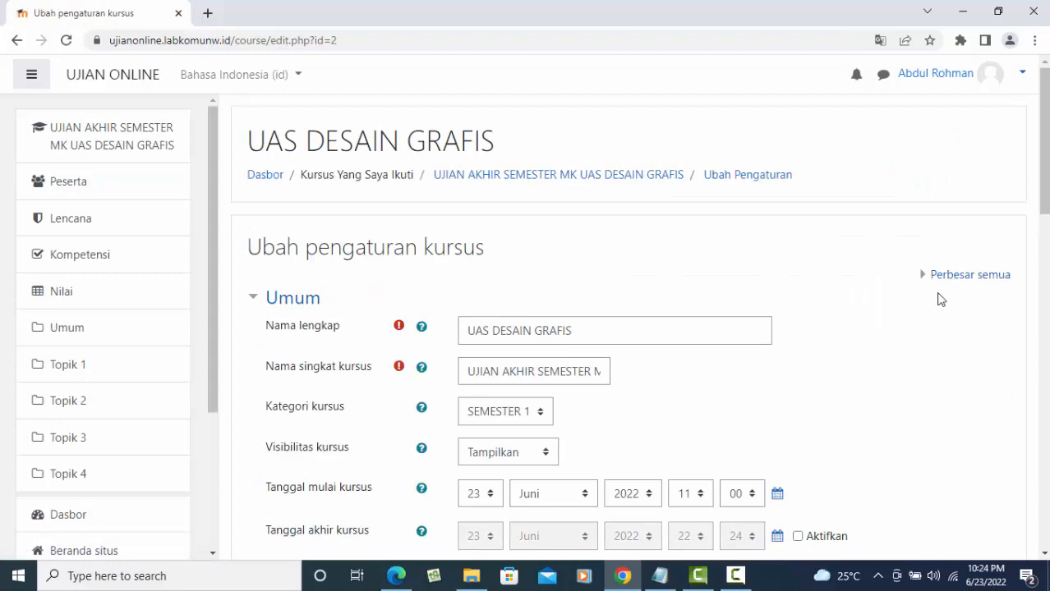
pyautogui.scroll(-5, 950, 345)
pyautogui.scroll(5, 517, 176)
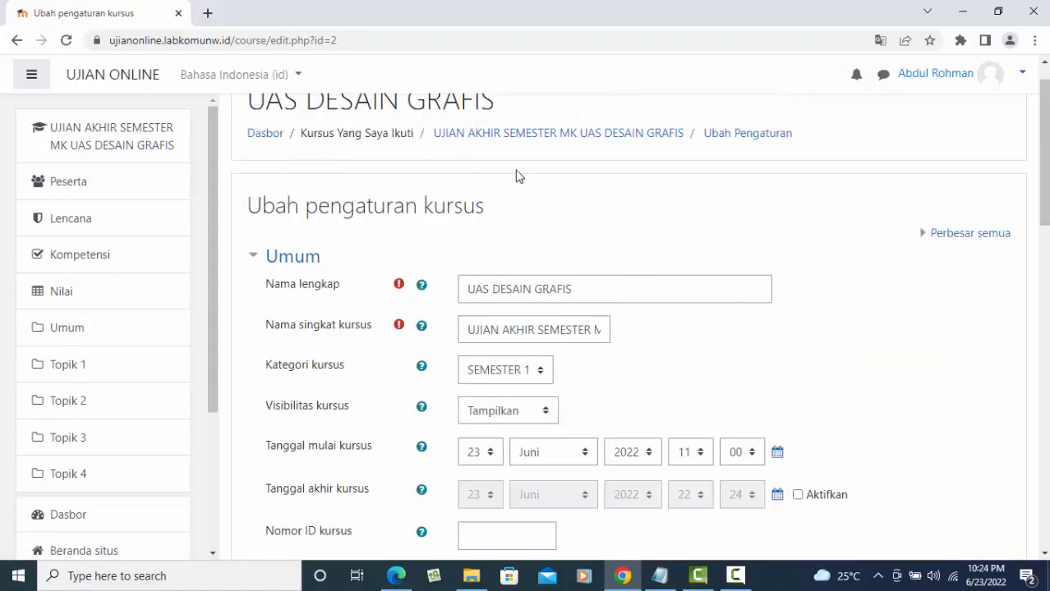
pyautogui.click(16, 41)
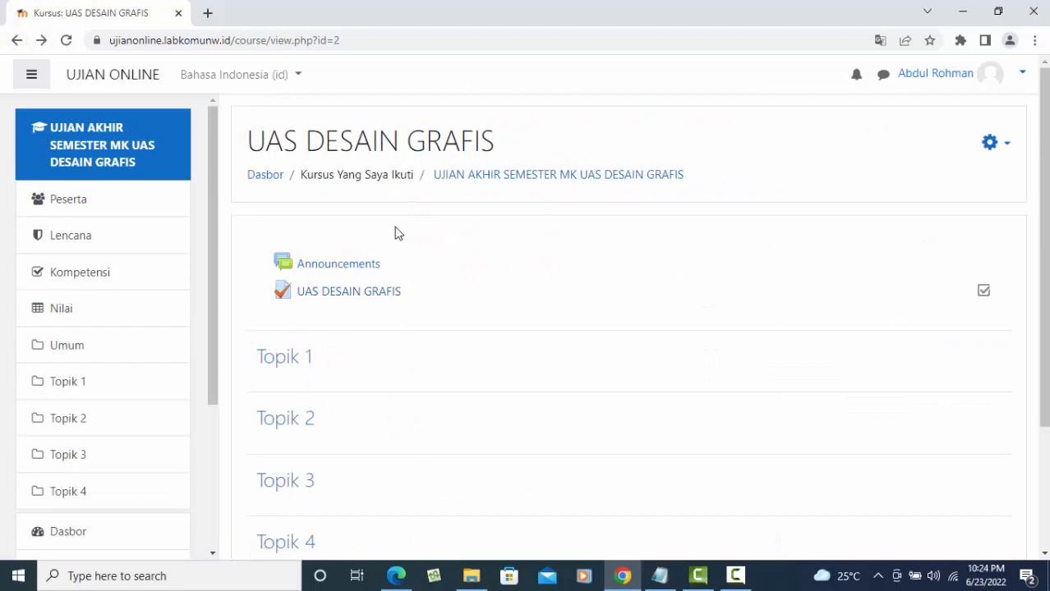
# - From the Peserta list, enrol the searched-for second user in UAS DESAIN GRAFIS as Siswa
pyautogui.click(76, 202)
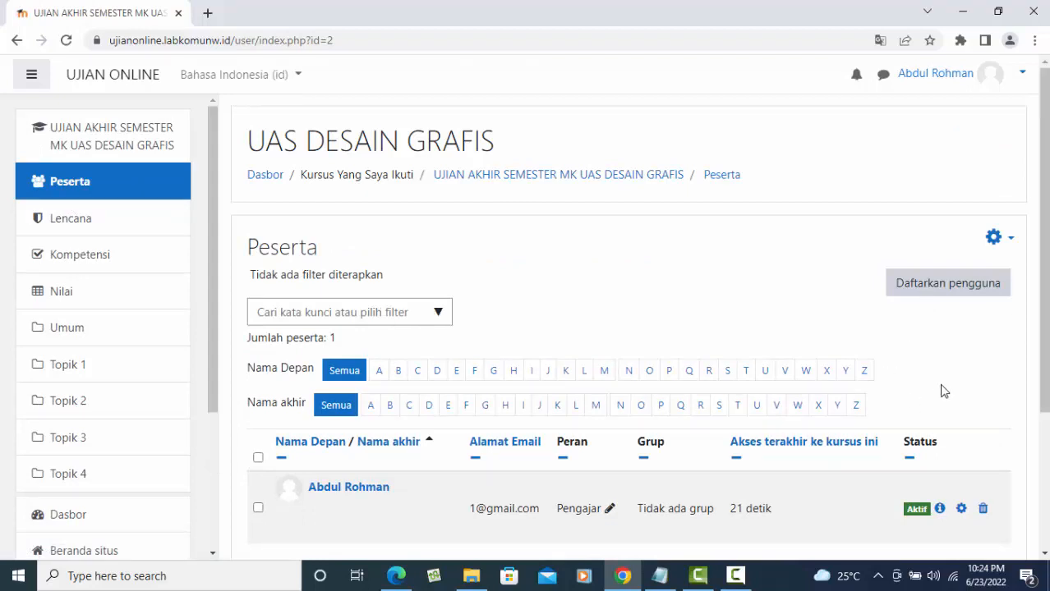
pyautogui.click(932, 281)
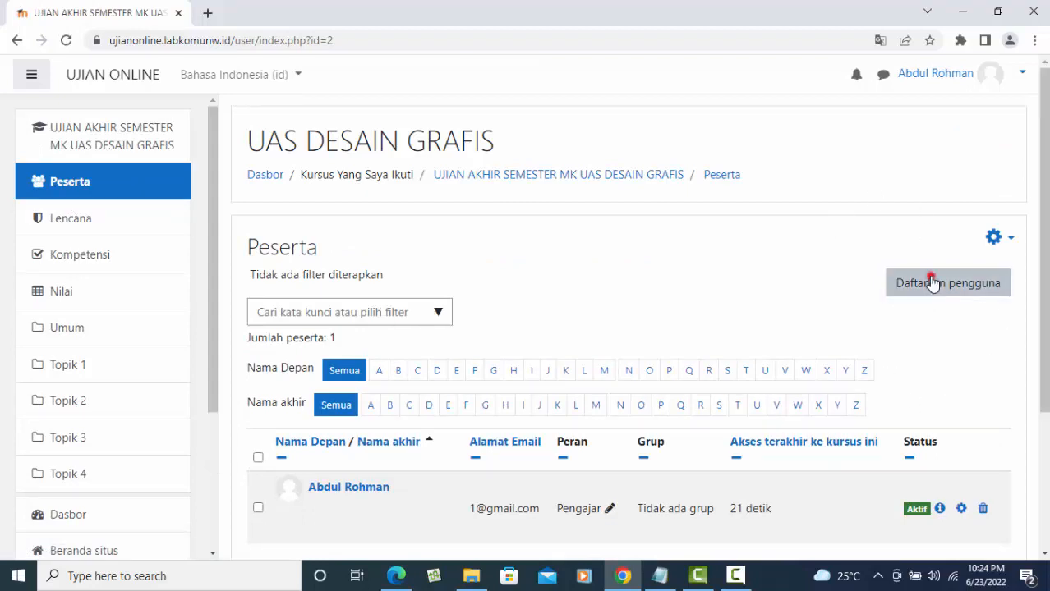
pyautogui.click(444, 216)
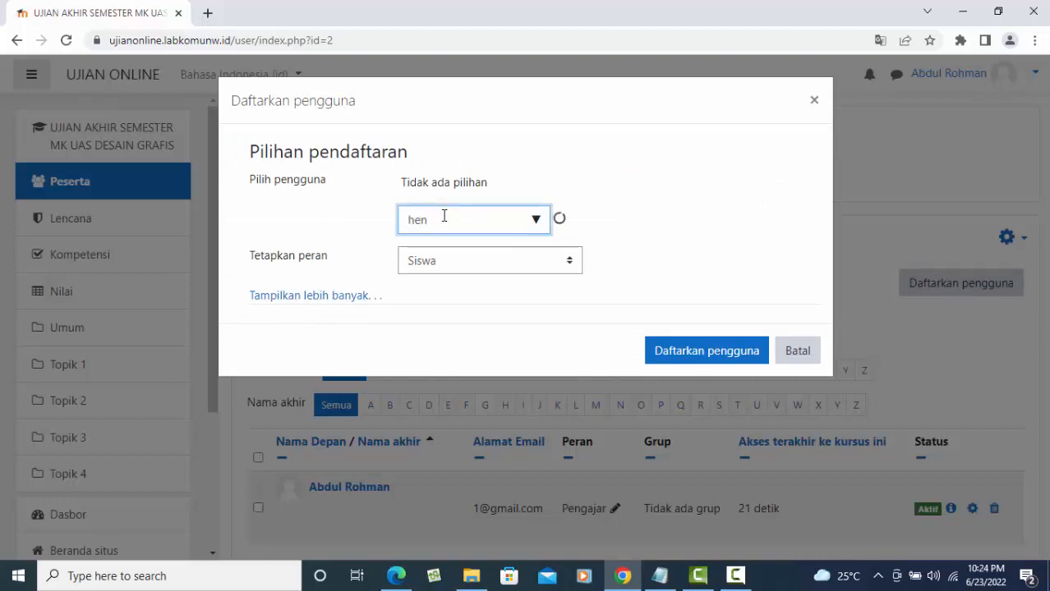
pyautogui.write('hen')
pyautogui.click(461, 255)
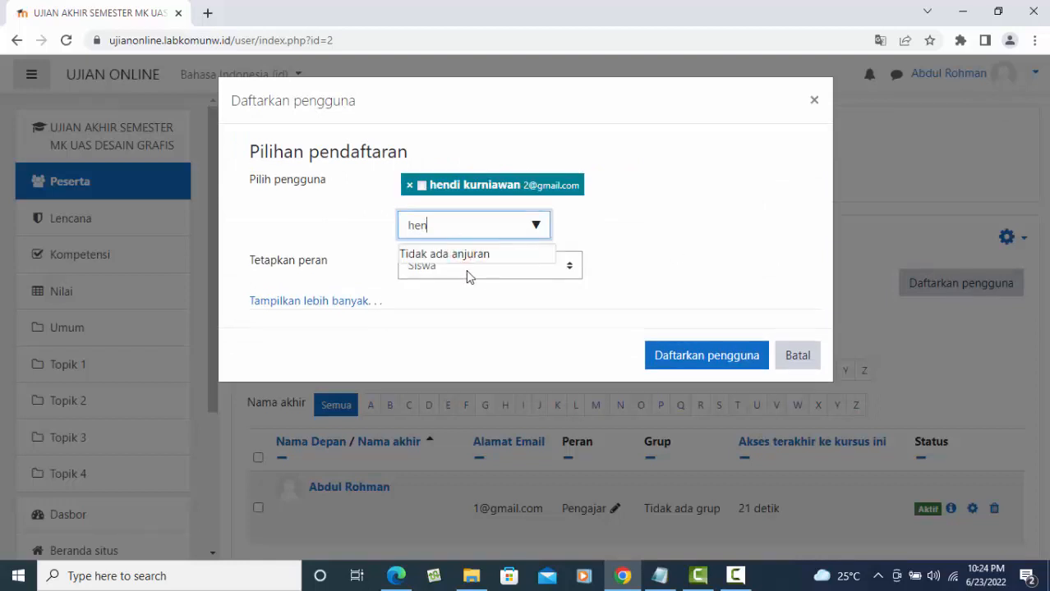
pyautogui.click(564, 267)
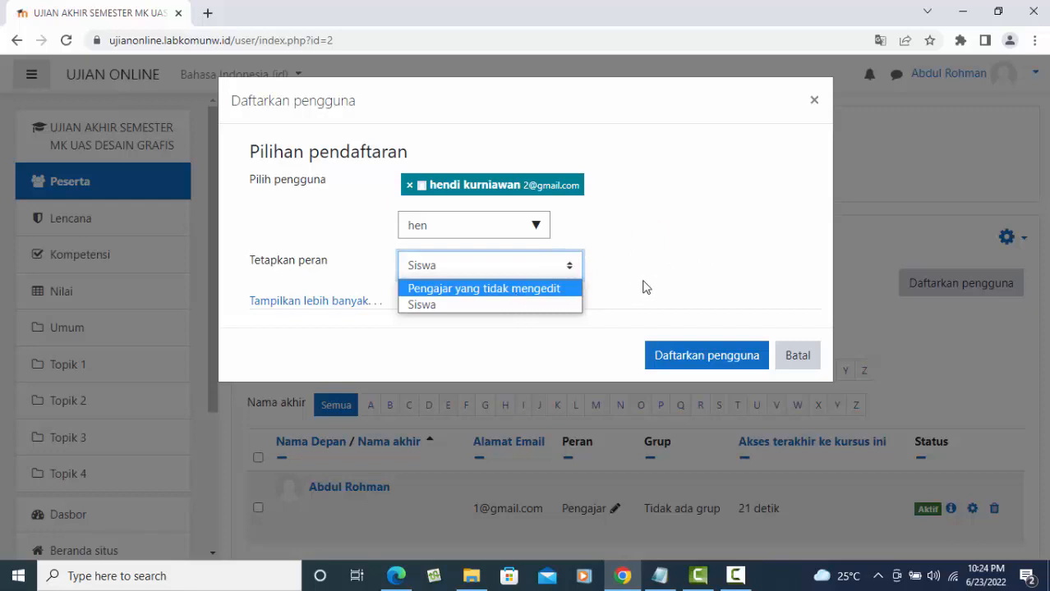
pyautogui.click(484, 304)
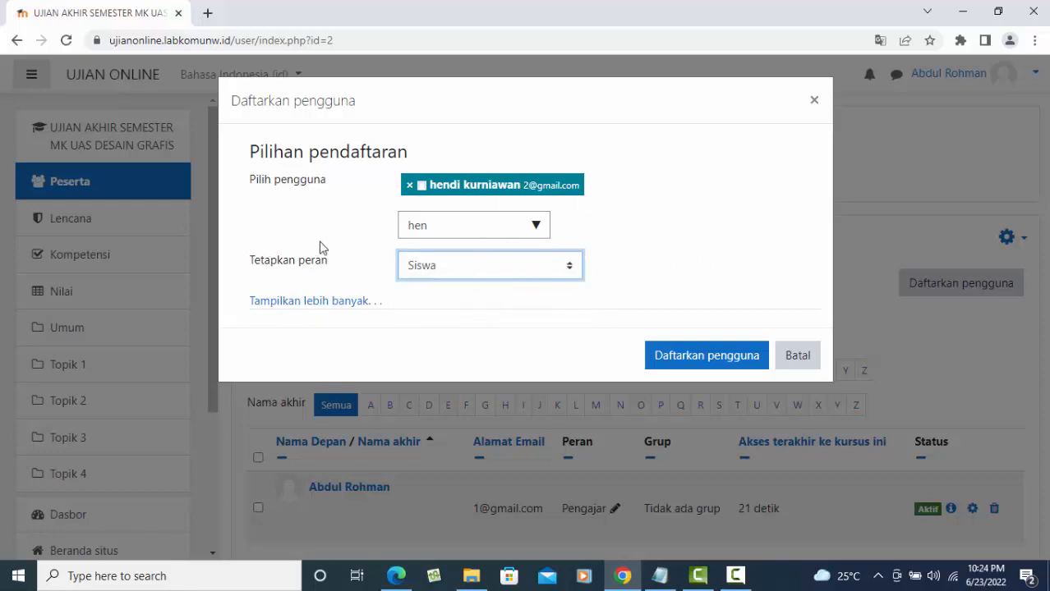
pyautogui.click(717, 359)
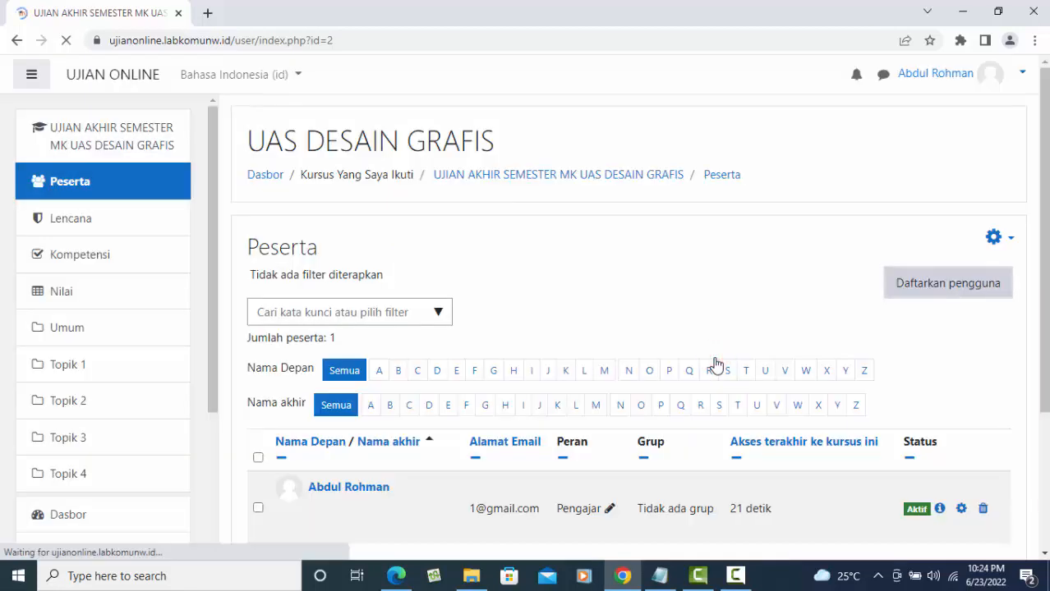
# - Return to the UAS DESAIN GRAFIS course main page
pyautogui.scroll(-3, 850, 362)
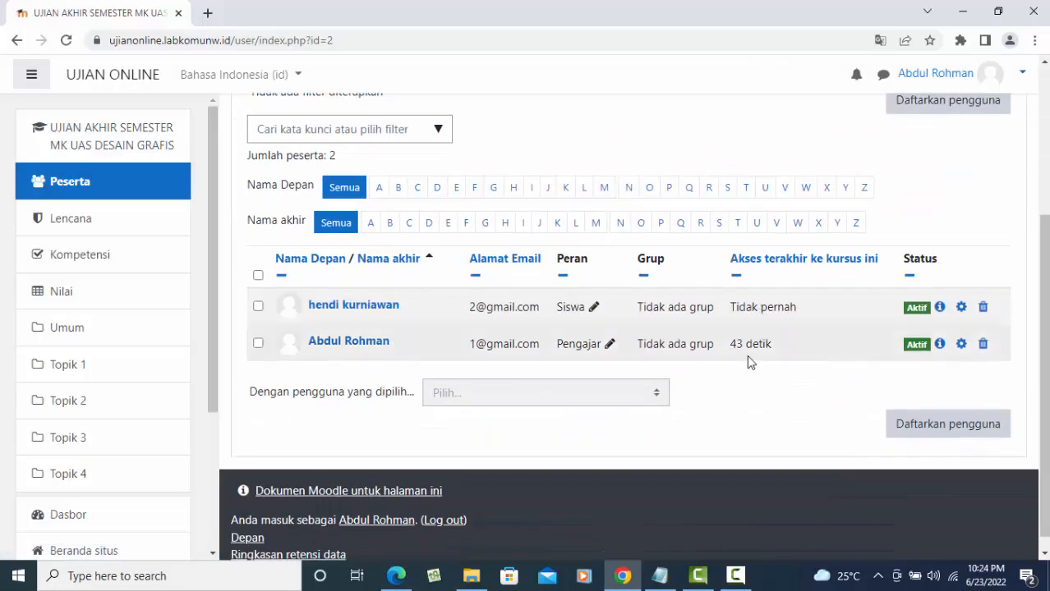
pyautogui.scroll(3, 605, 322)
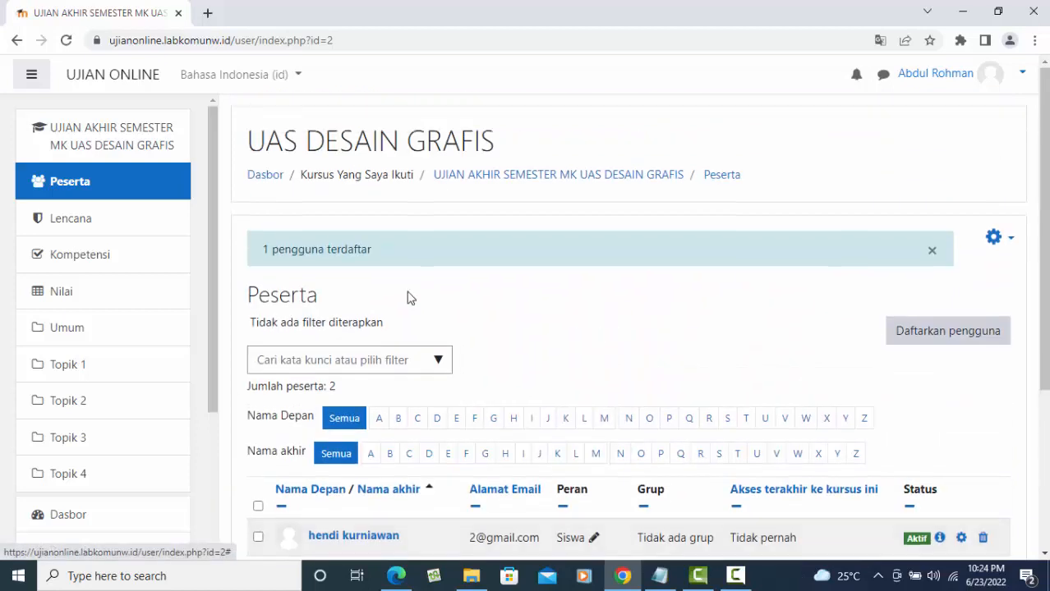
pyautogui.click(105, 135)
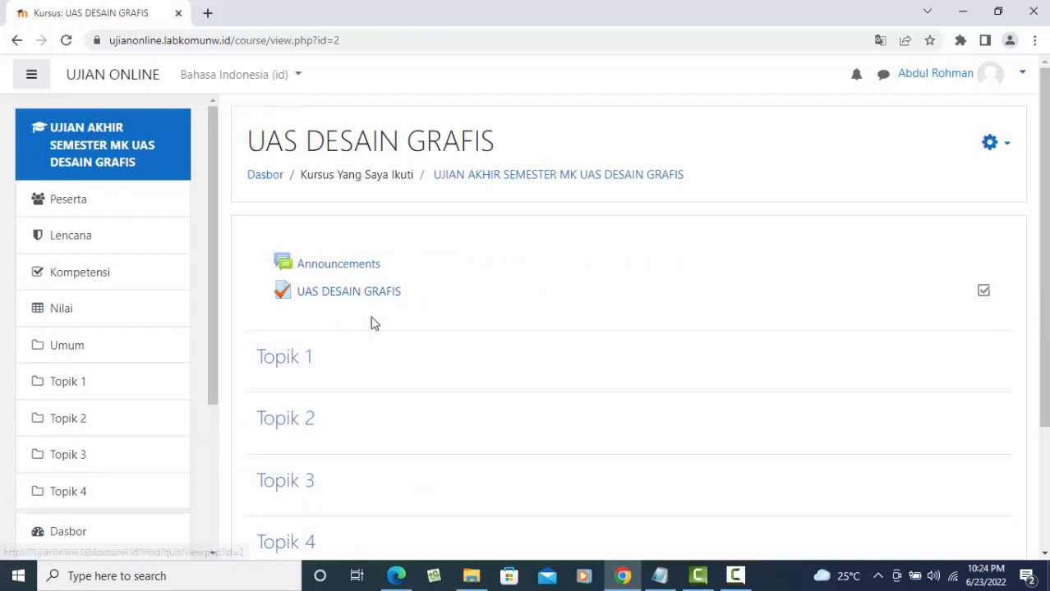
# - Open the UAS DESAIN GRAFIS quiz editor and choose Tambah > sebuah pertanyaan baru
pyautogui.click(374, 293)
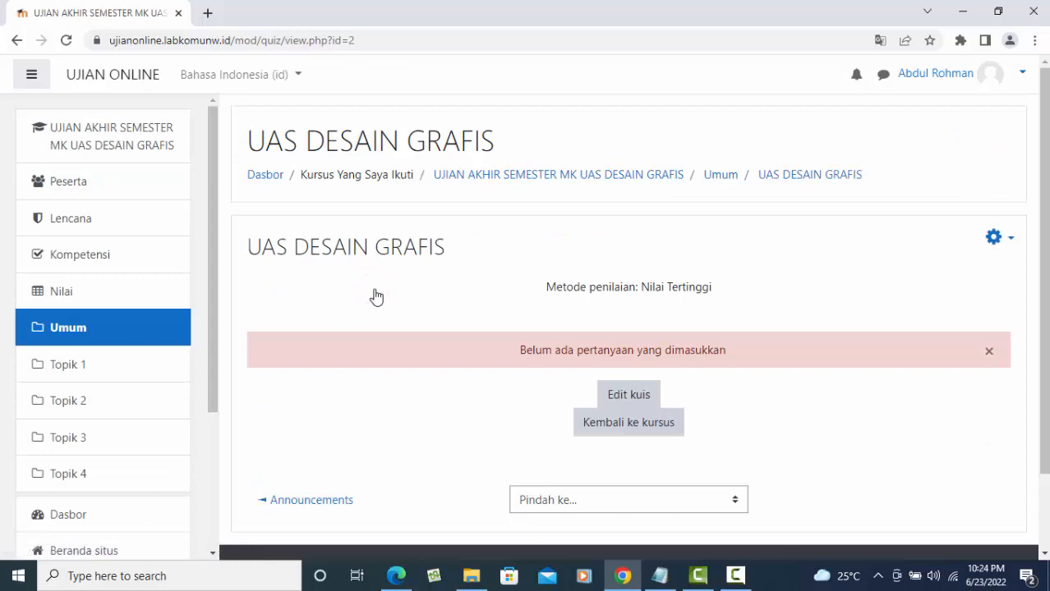
pyautogui.click(630, 401)
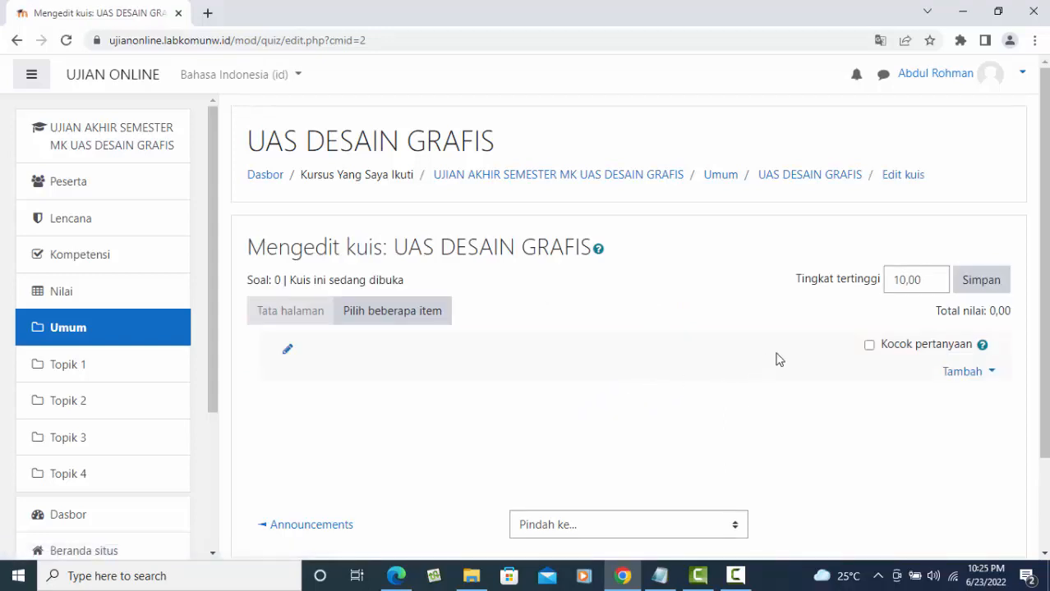
pyautogui.scroll(-1, 955, 403)
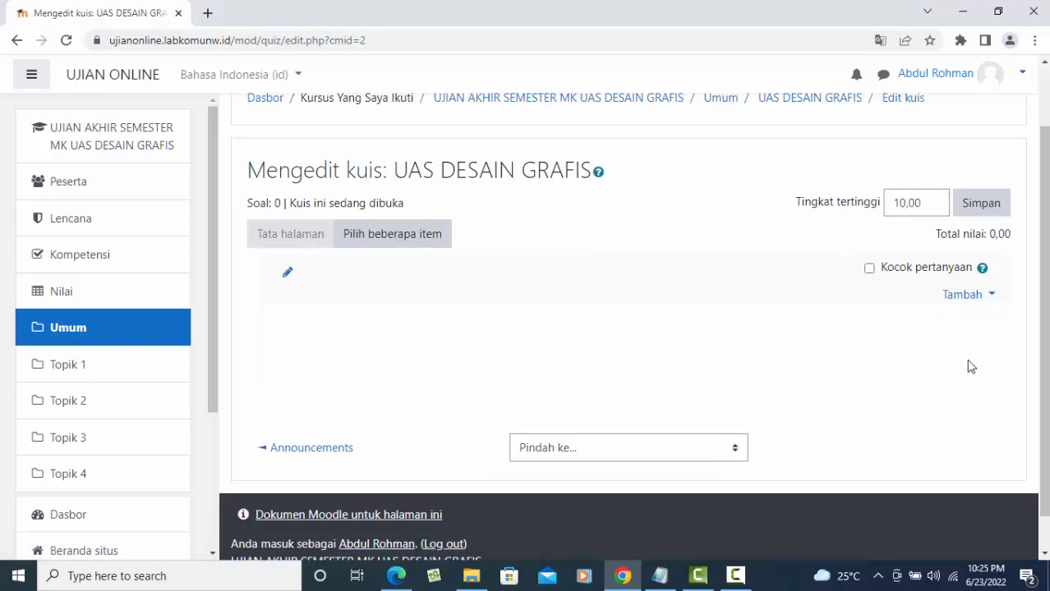
pyautogui.click(969, 295)
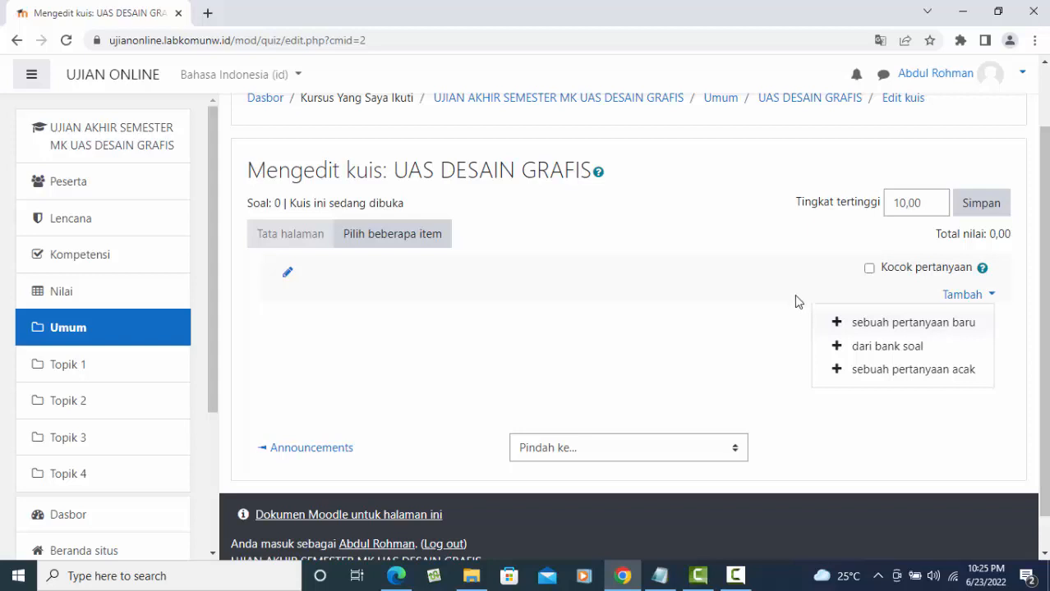
pyautogui.click(906, 327)
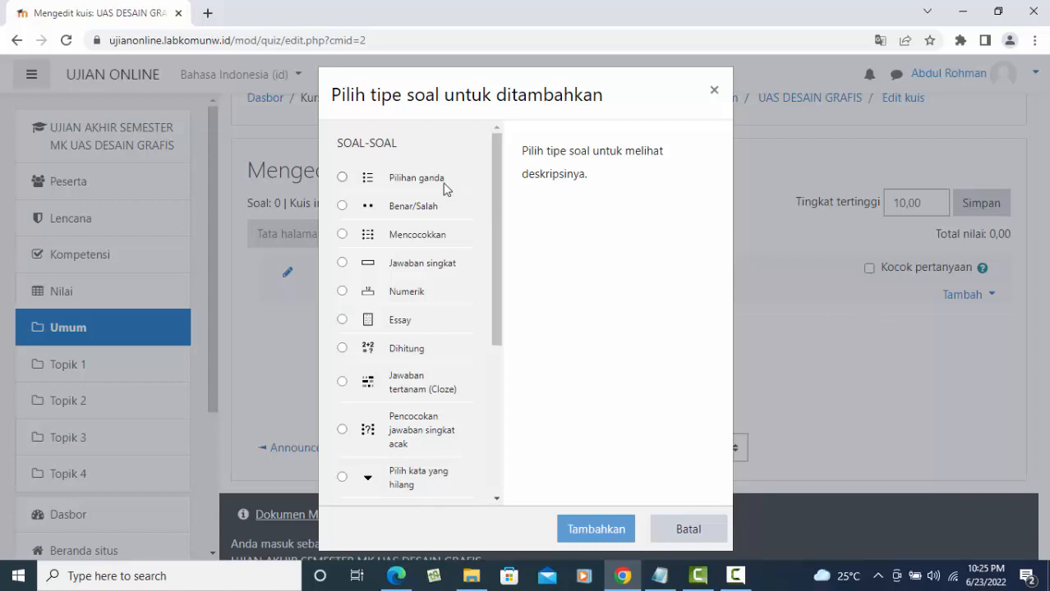
# - Choose Pilihan ganda as the new question's type and add it
pyautogui.click(342, 178)
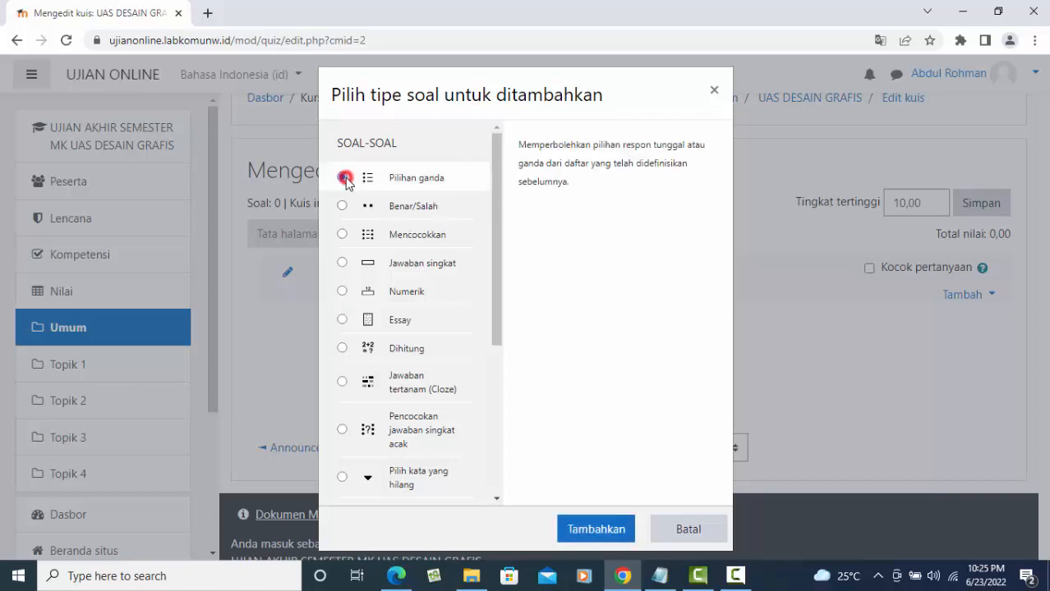
pyautogui.click(610, 529)
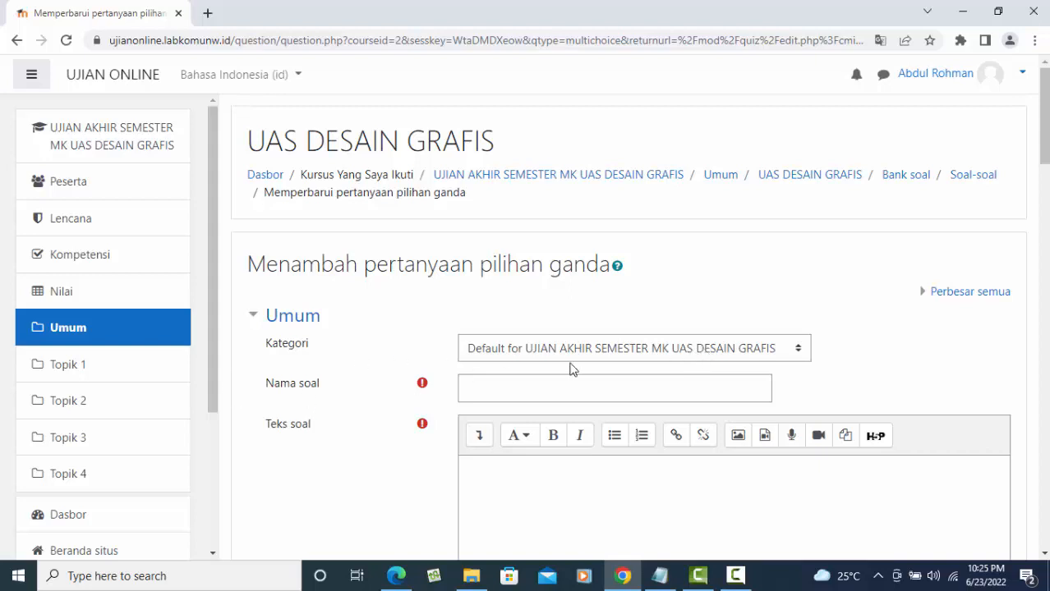
# - Name the question 1 and keep the course's Default question category
pyautogui.scroll(-3, 574, 364)
pyautogui.scroll(-1, 574, 364)
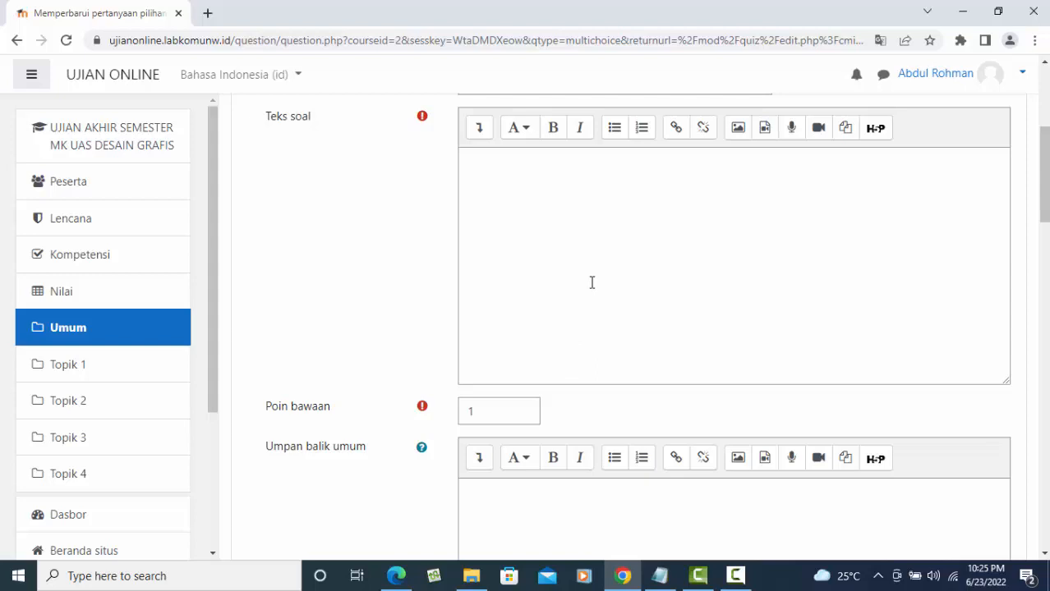
pyautogui.scroll(-5, 605, 273)
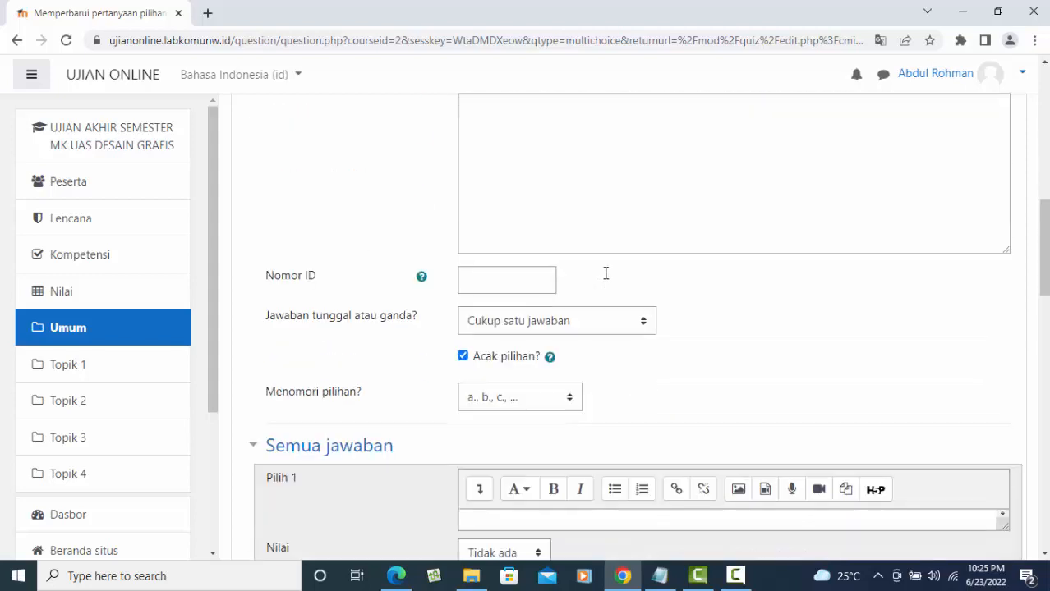
pyautogui.scroll(10, 606, 273)
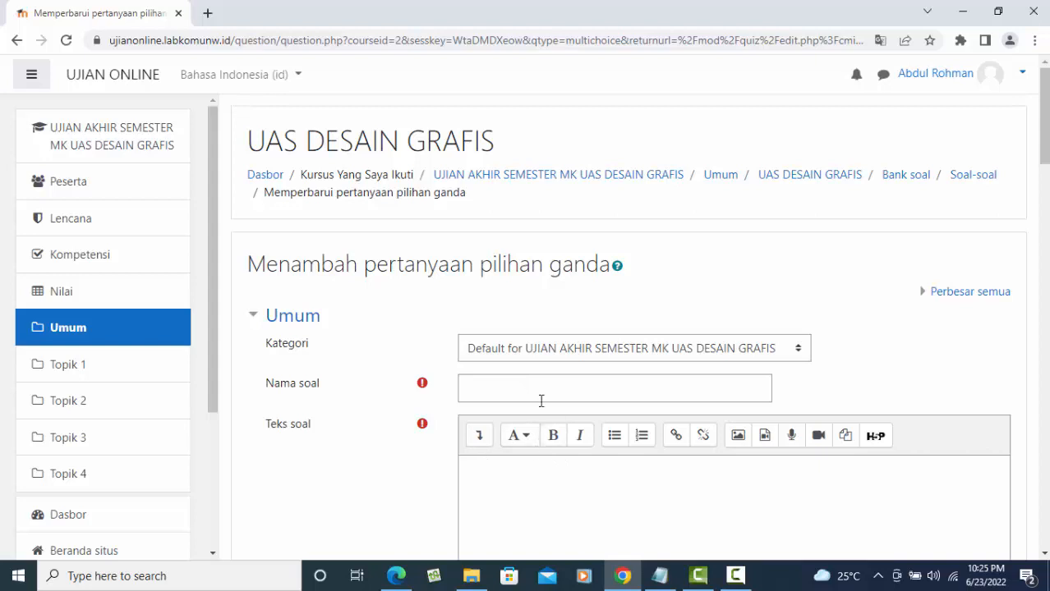
pyautogui.click(505, 390)
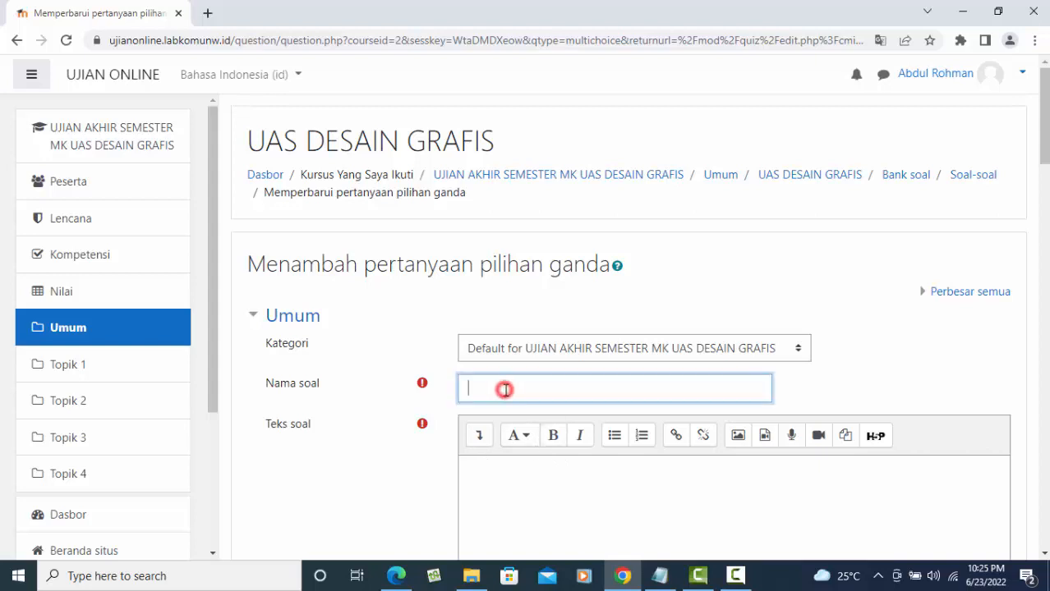
pyautogui.click(613, 351)
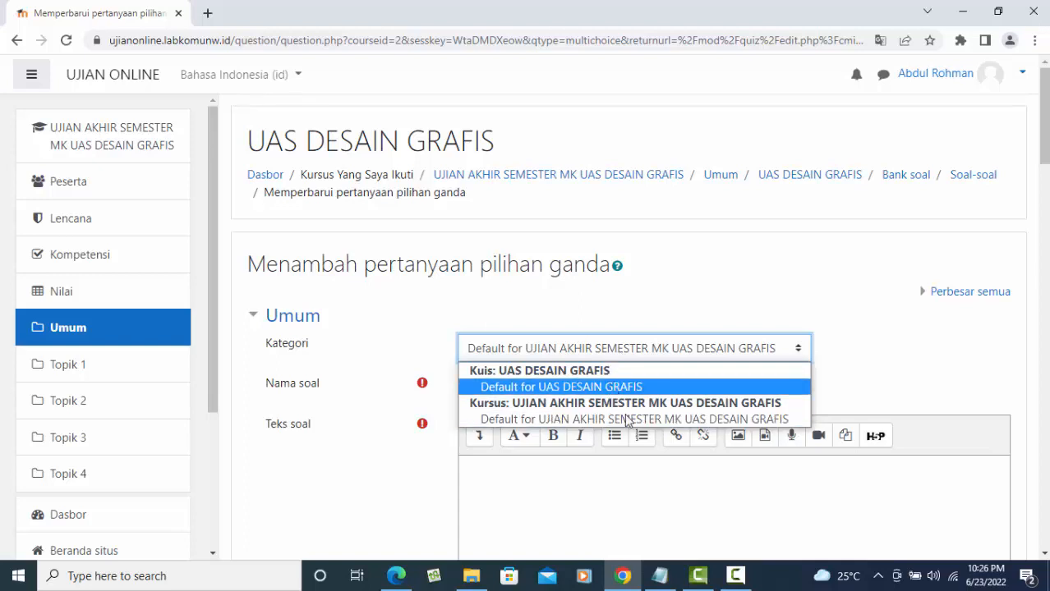
pyautogui.click(687, 420)
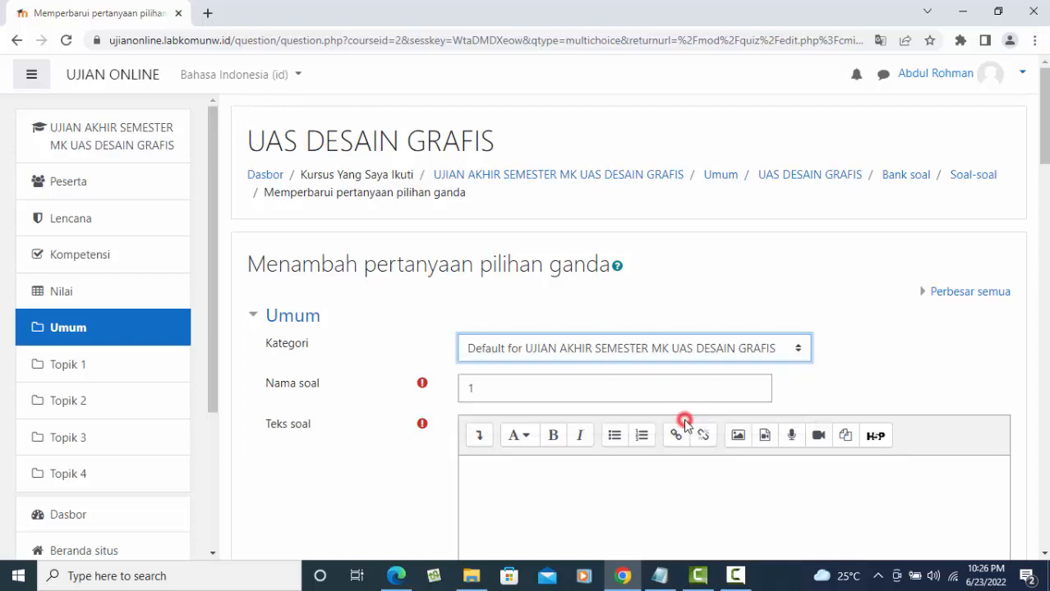
pyautogui.click(579, 348)
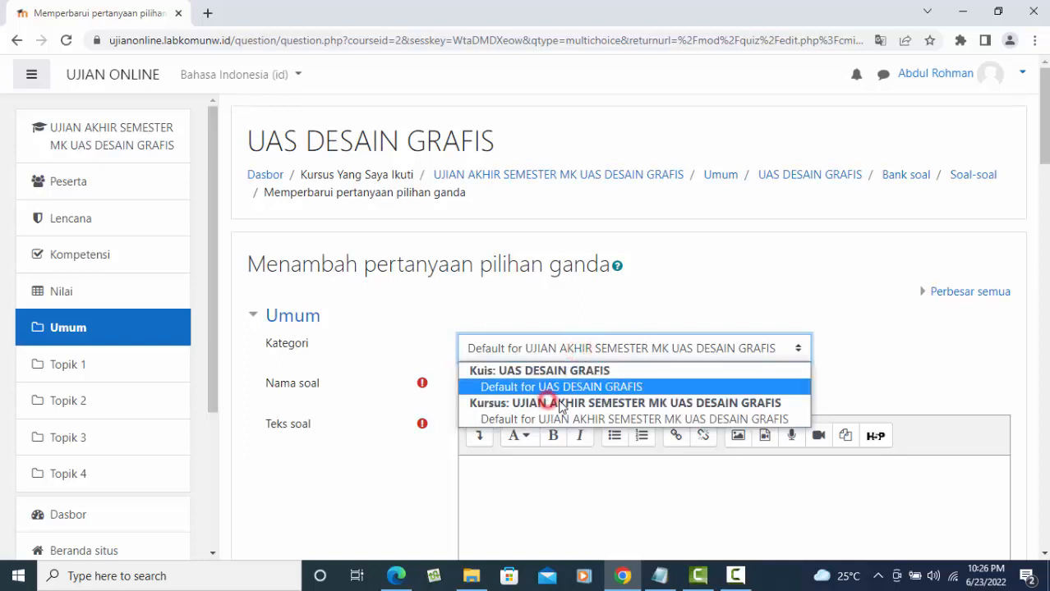
pyautogui.click(630, 420)
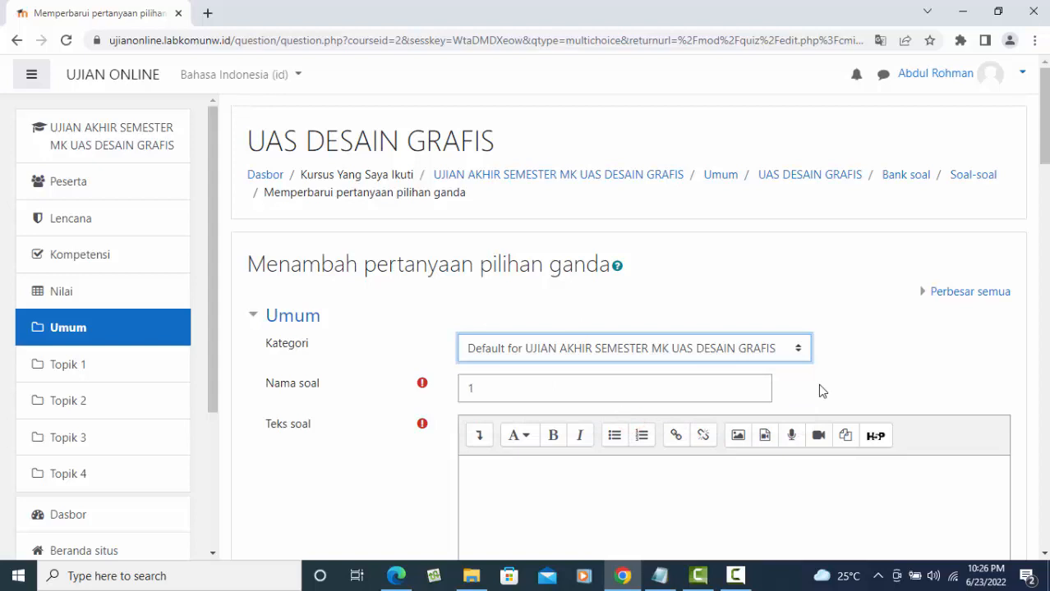
pyautogui.scroll(-1, 820, 384)
pyautogui.scroll(-2, 824, 386)
# - Enter the question text 'Aplikasi Desain Grafis yaitu;'
pyautogui.click(491, 266)
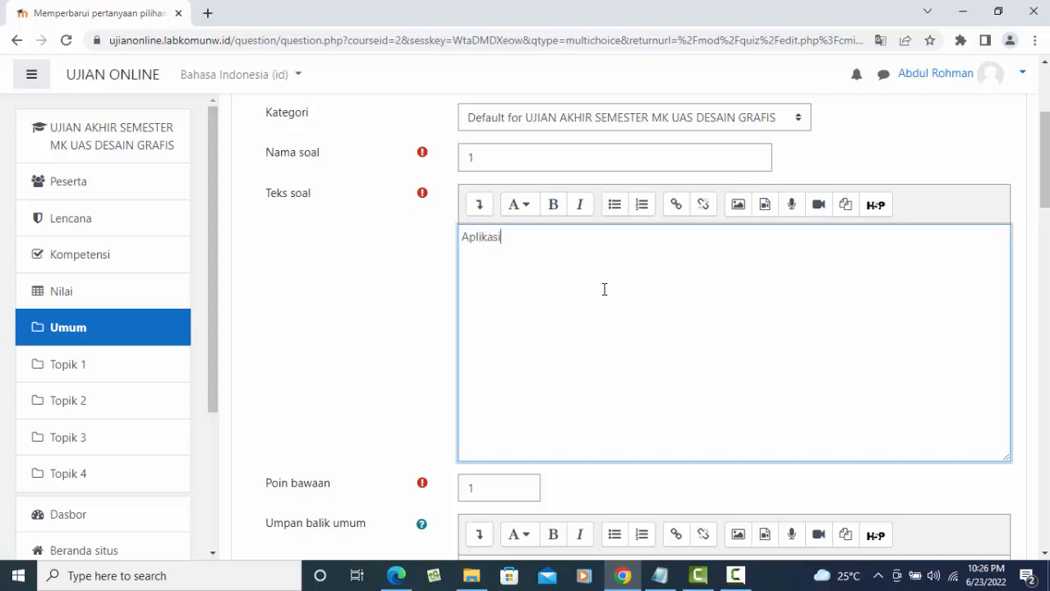
pyautogui.write('Aplikasi Desain Grafis yaitu;')
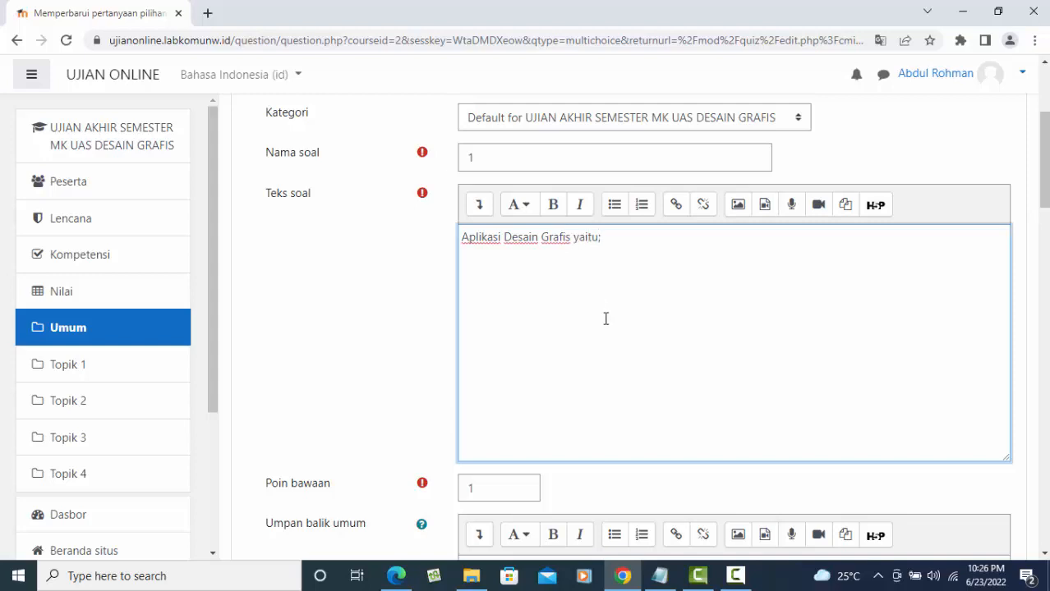
pyautogui.scroll(-2, 526, 400)
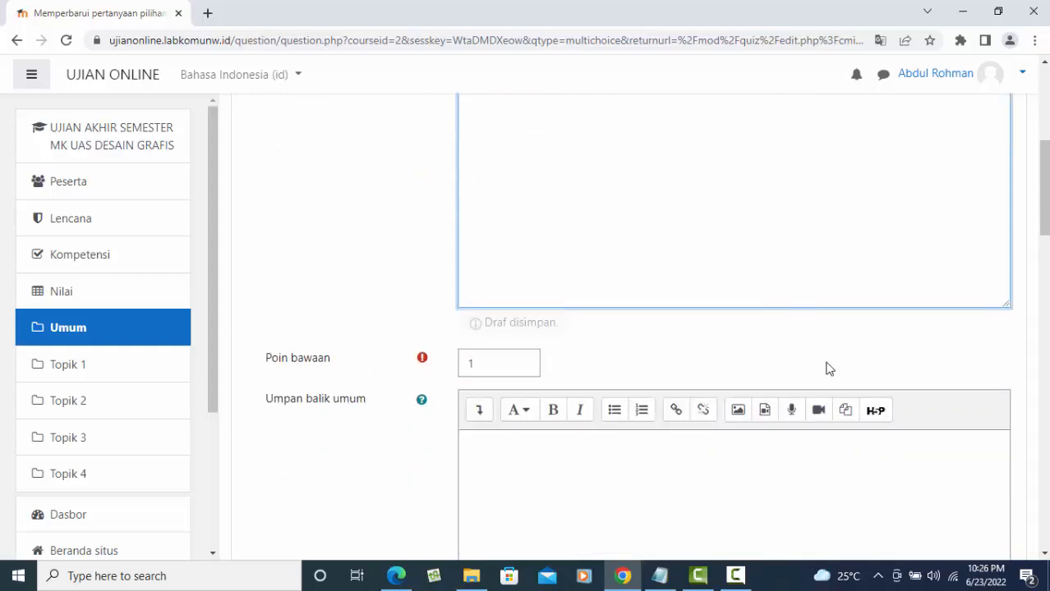
# - Set the question's default mark to 50
pyautogui.scroll(-2, 677, 351)
pyautogui.scroll(3, 659, 343)
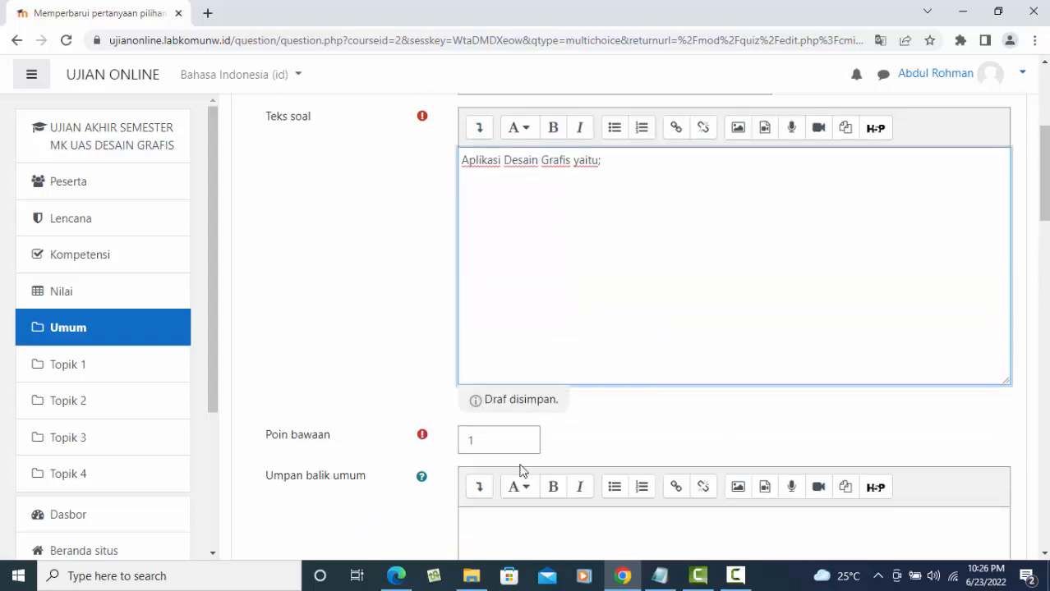
pyautogui.doubleClick(485, 443)
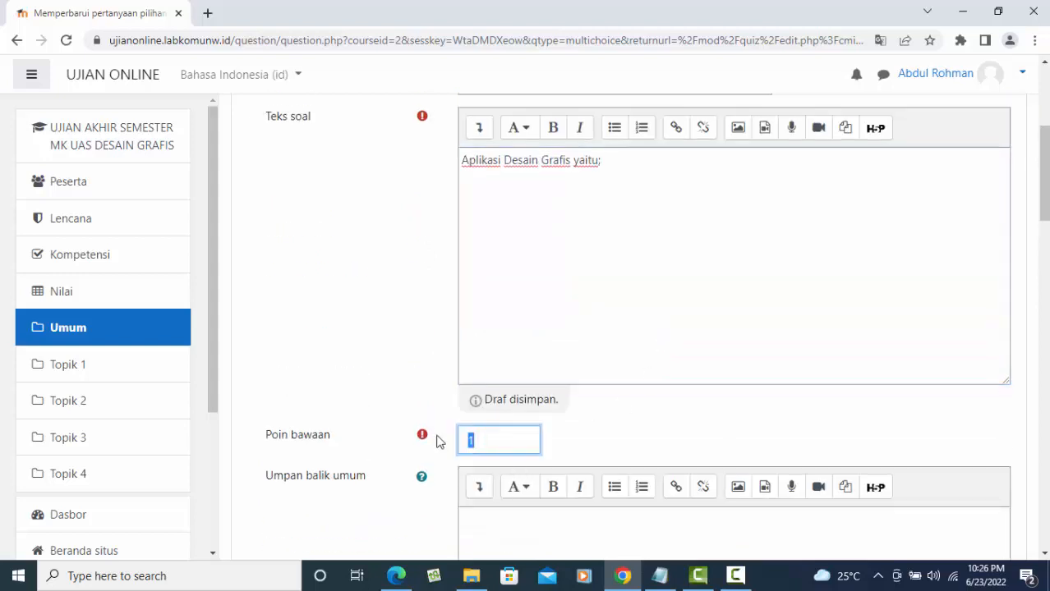
pyautogui.write('50')
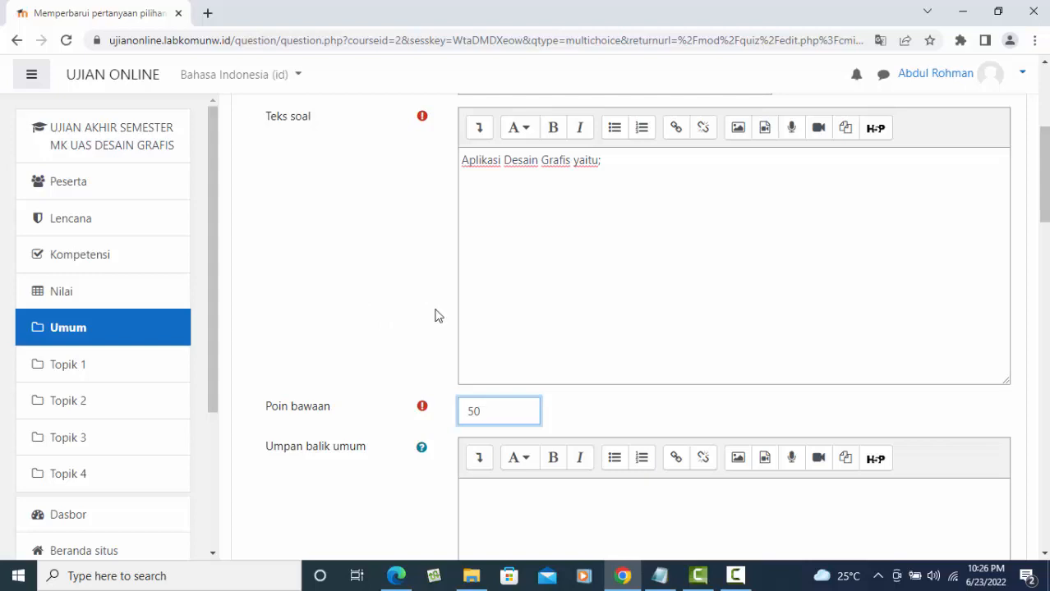
# - Enter 'Adobe Phptoshop' as the first answer choice under Semua jawaban
pyautogui.scroll(-3, 434, 331)
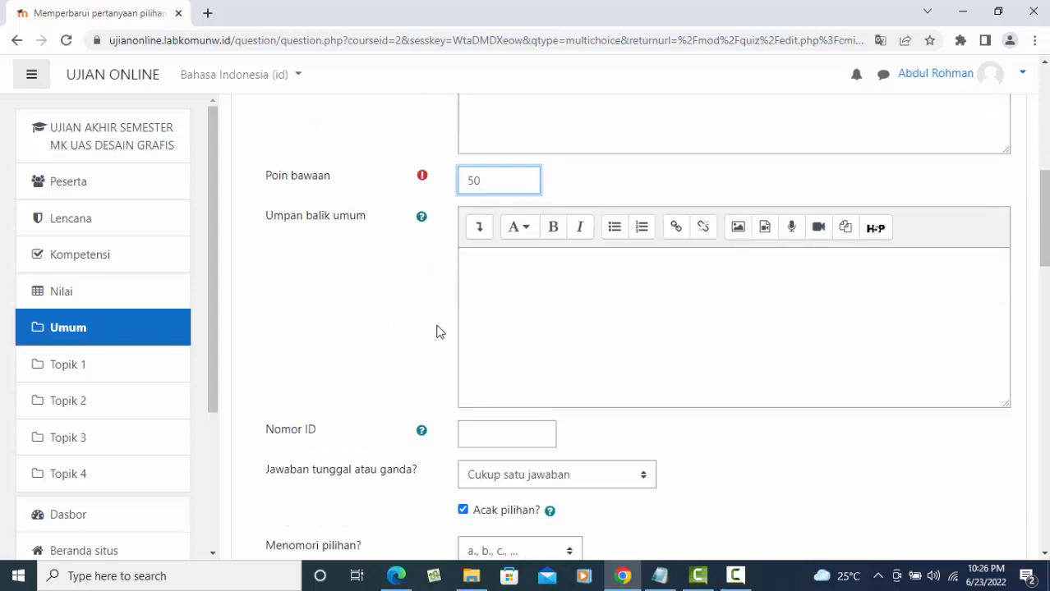
pyautogui.scroll(-3, 528, 310)
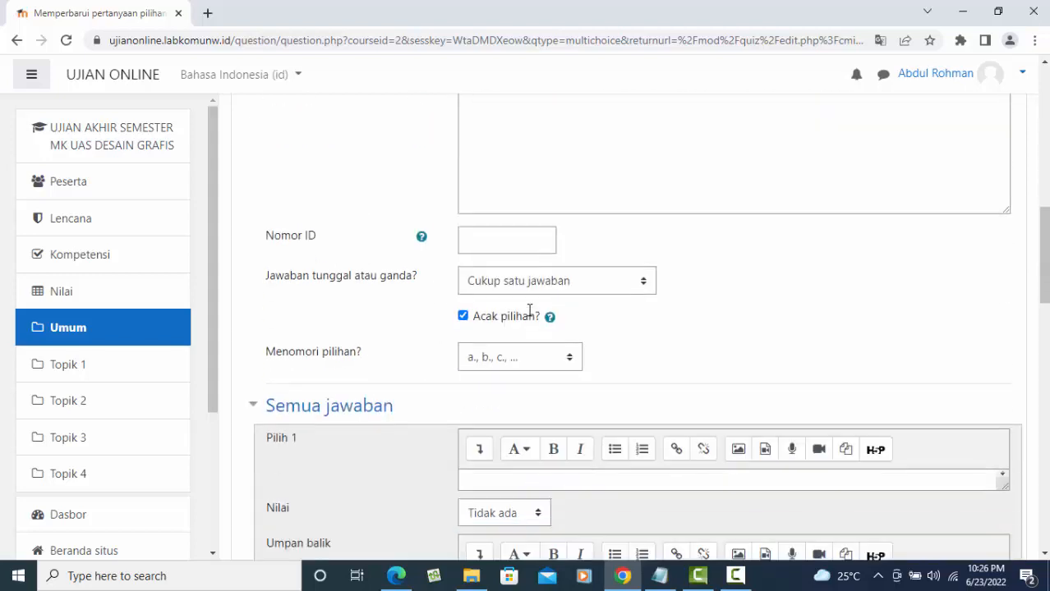
pyautogui.scroll(4, 529, 309)
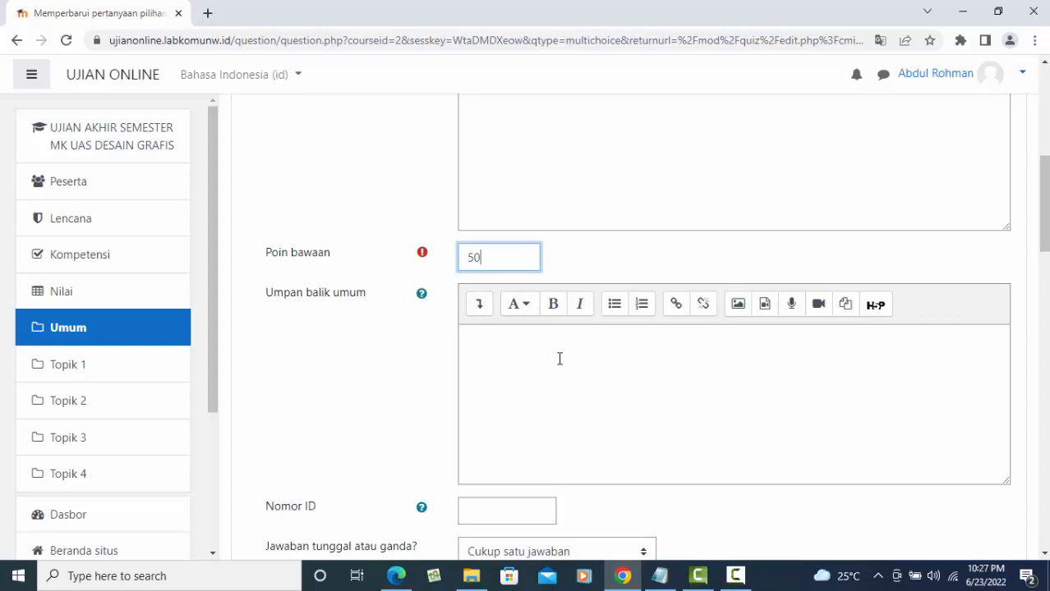
pyautogui.scroll(-2, 560, 359)
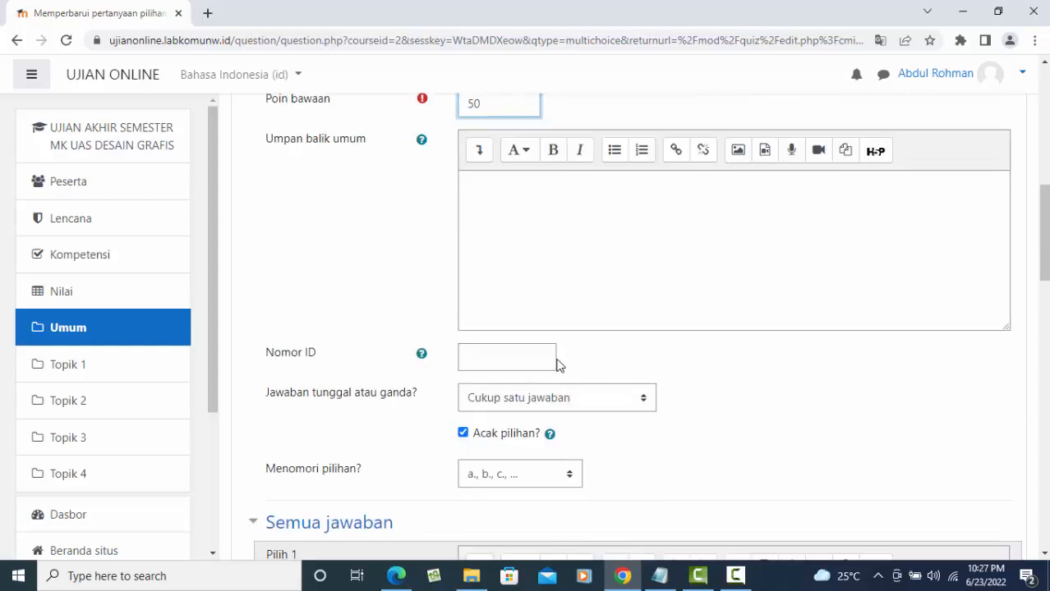
pyautogui.scroll(8, 529, 322)
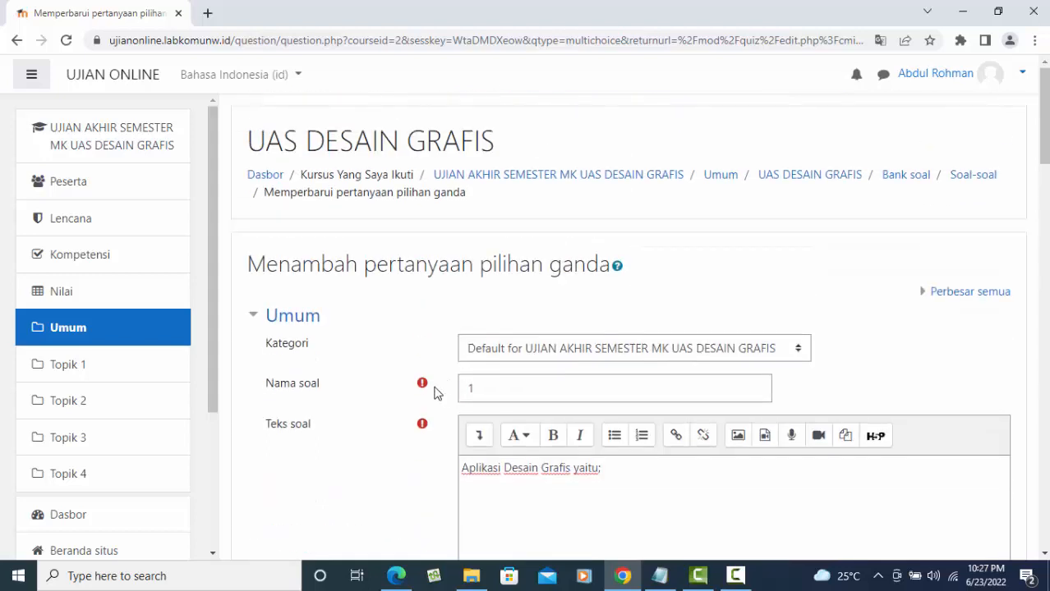
pyautogui.scroll(-7, 427, 427)
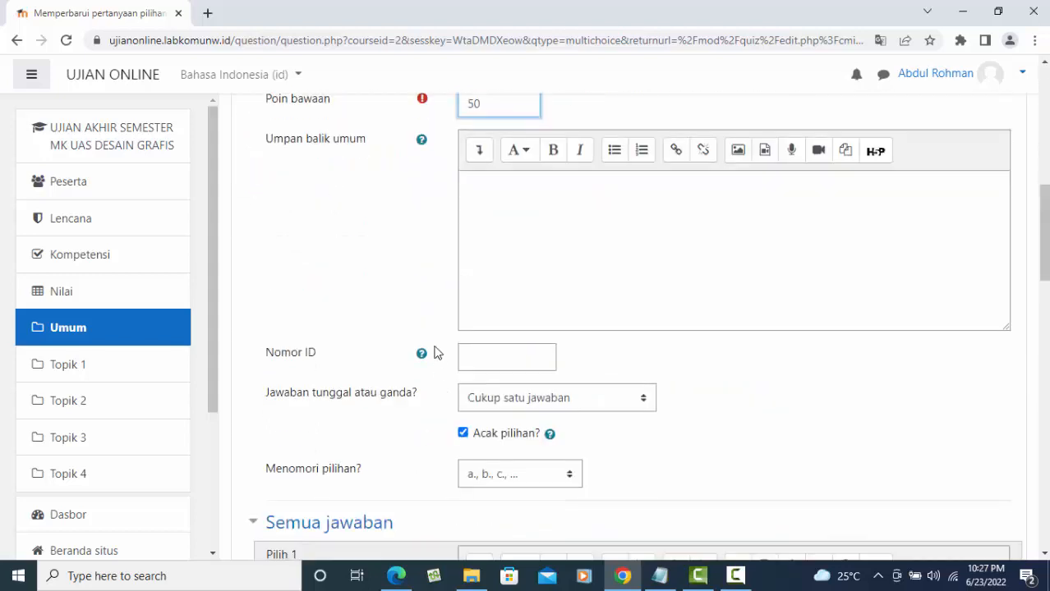
pyautogui.scroll(-3, 437, 362)
pyautogui.scroll(-1, 441, 373)
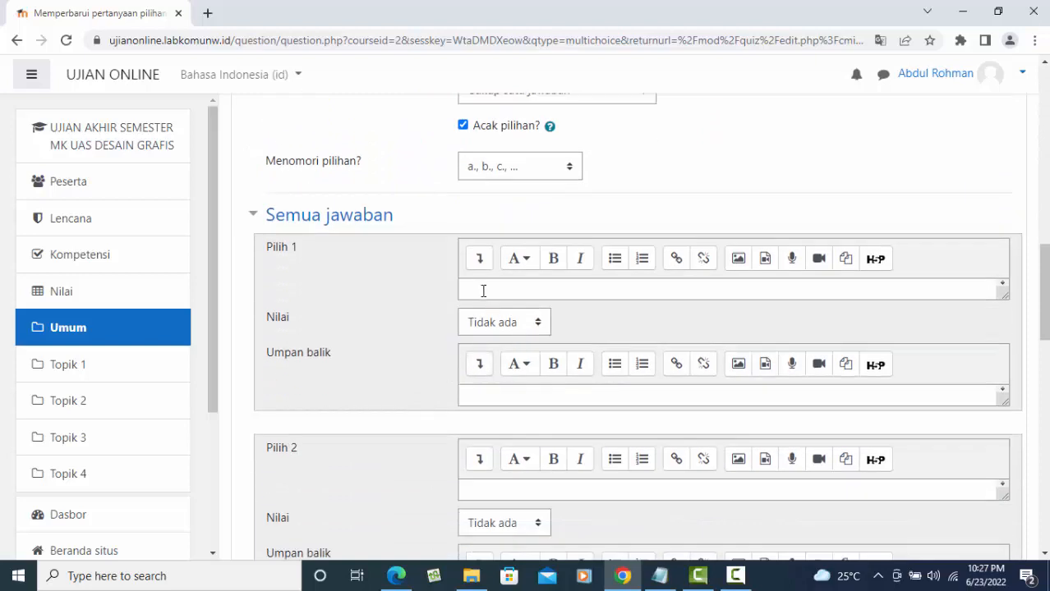
pyautogui.click(497, 289)
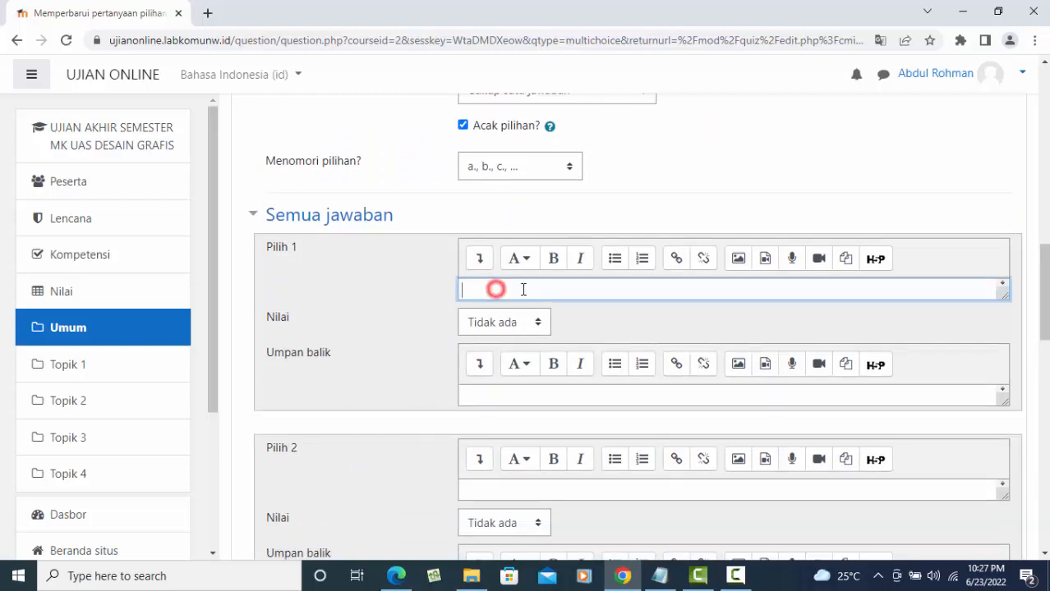
pyautogui.scroll(6, 649, 298)
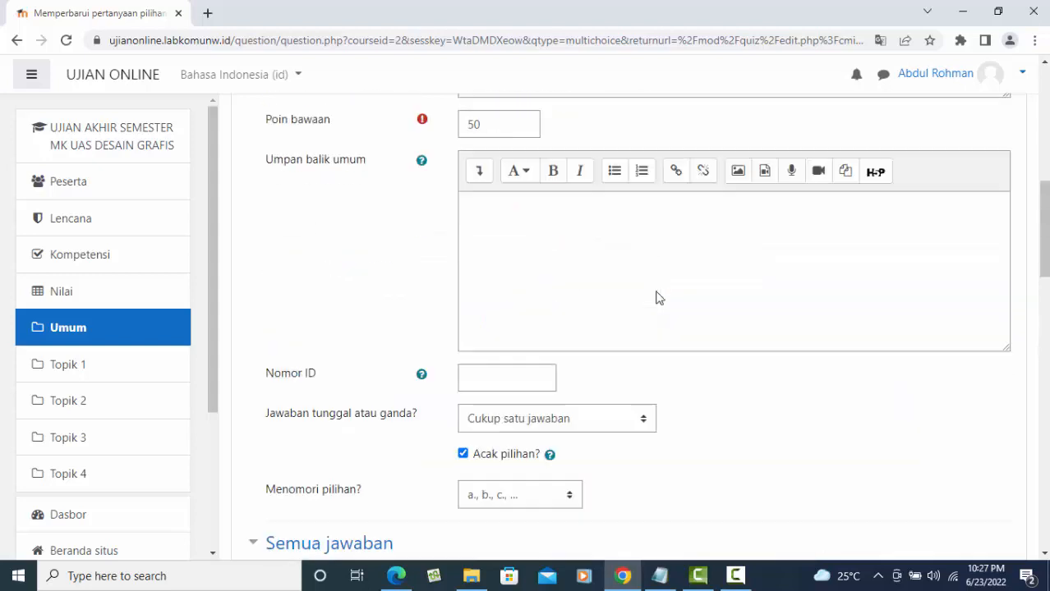
pyautogui.scroll(-5, 655, 298)
pyautogui.scroll(5, 655, 296)
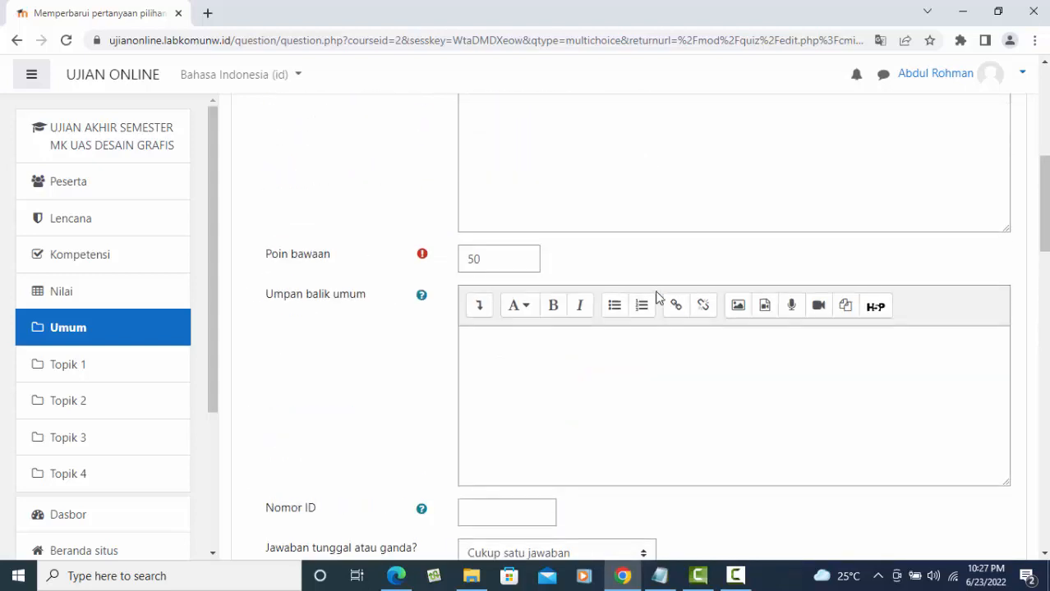
pyautogui.scroll(4, 655, 297)
pyautogui.scroll(-5, 657, 297)
pyautogui.scroll(-6, 657, 297)
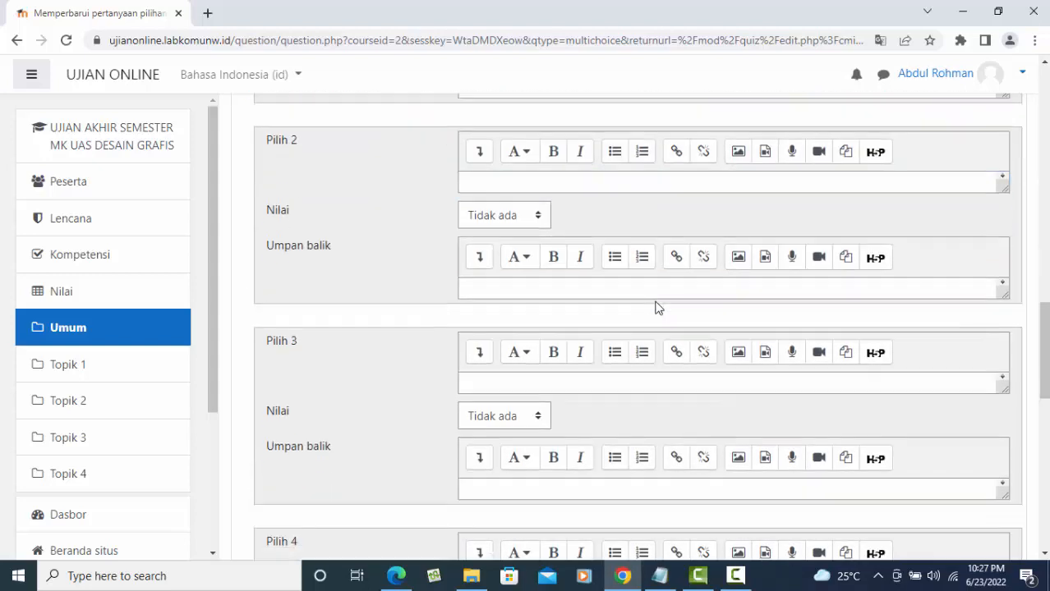
pyautogui.scroll(2, 653, 302)
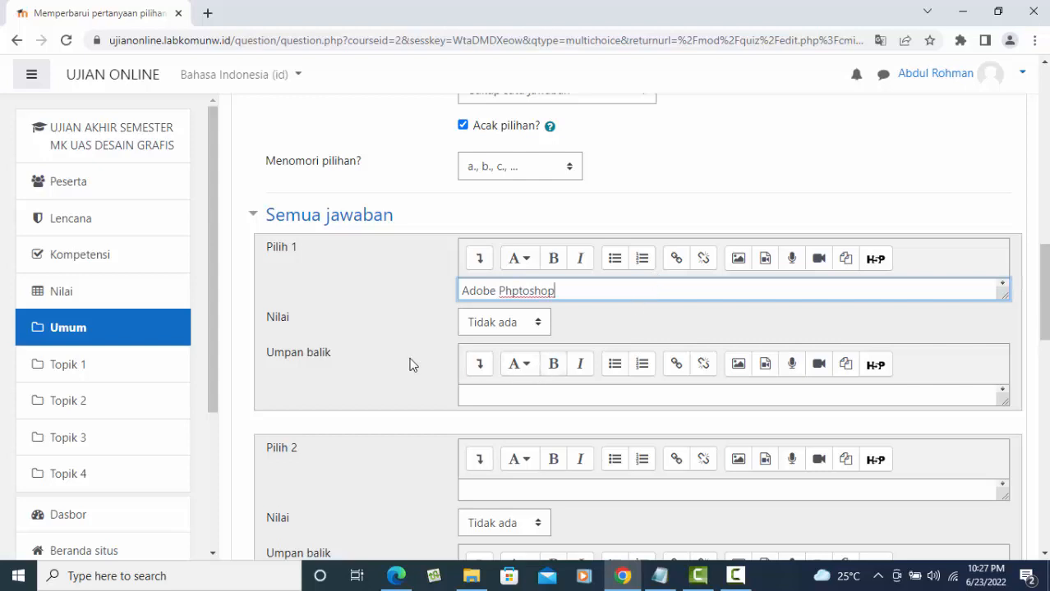
# - Give the first answer choice a 100% grade
pyautogui.click(536, 324)
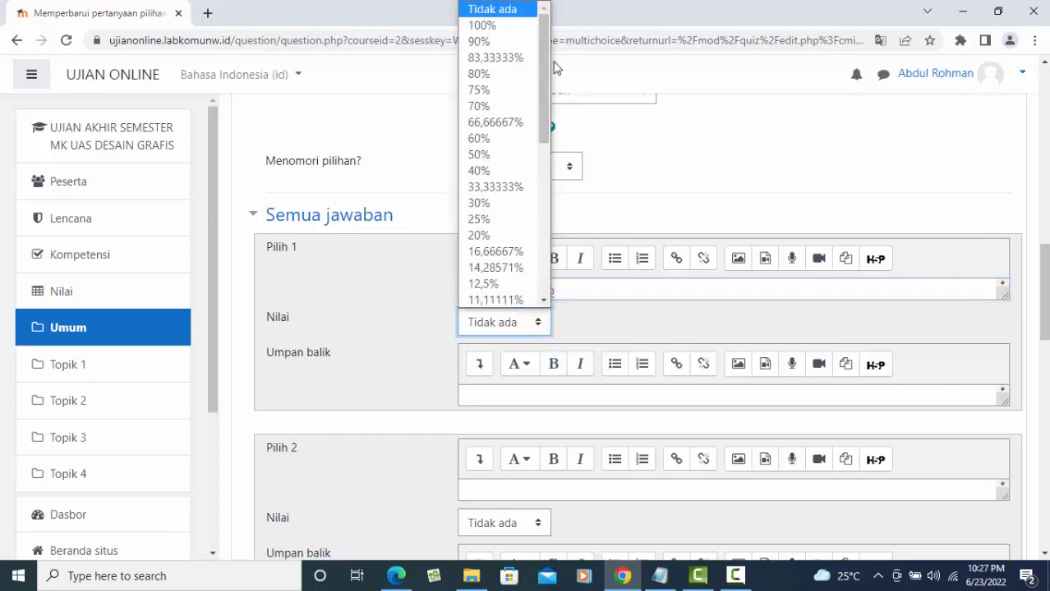
pyautogui.moveTo(545, 38); pyautogui.dragTo(545, 249)
pyautogui.moveTo(547, 181); pyautogui.dragTo(545, 20)
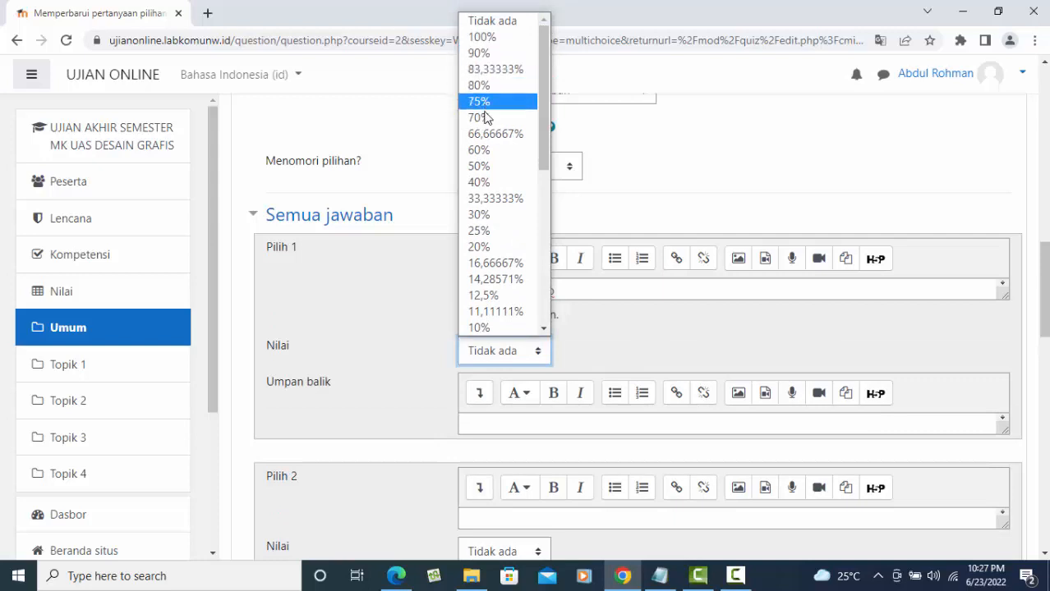
pyautogui.click(480, 43)
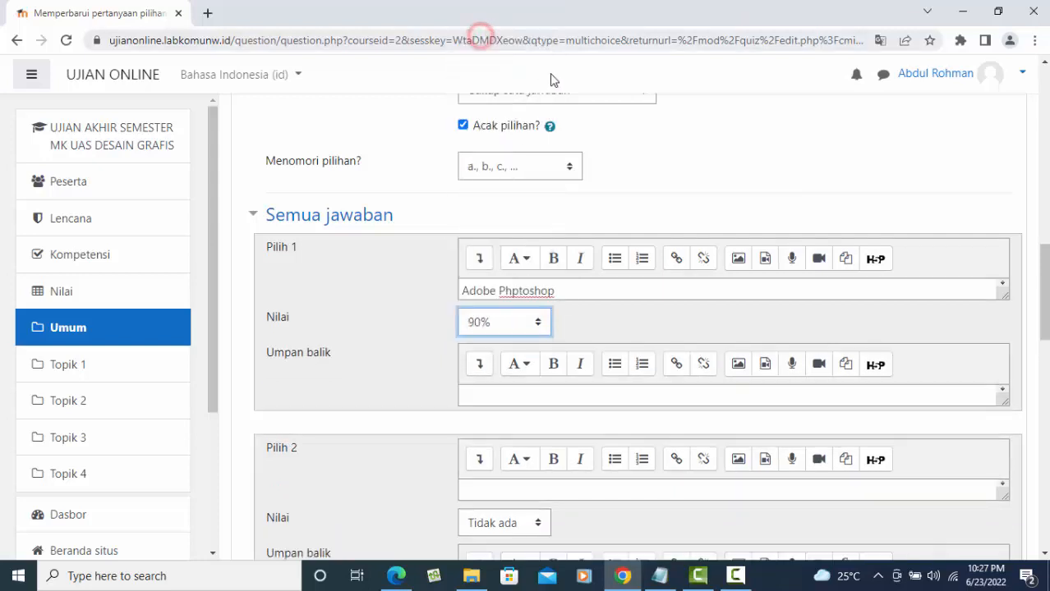
pyautogui.click(534, 326)
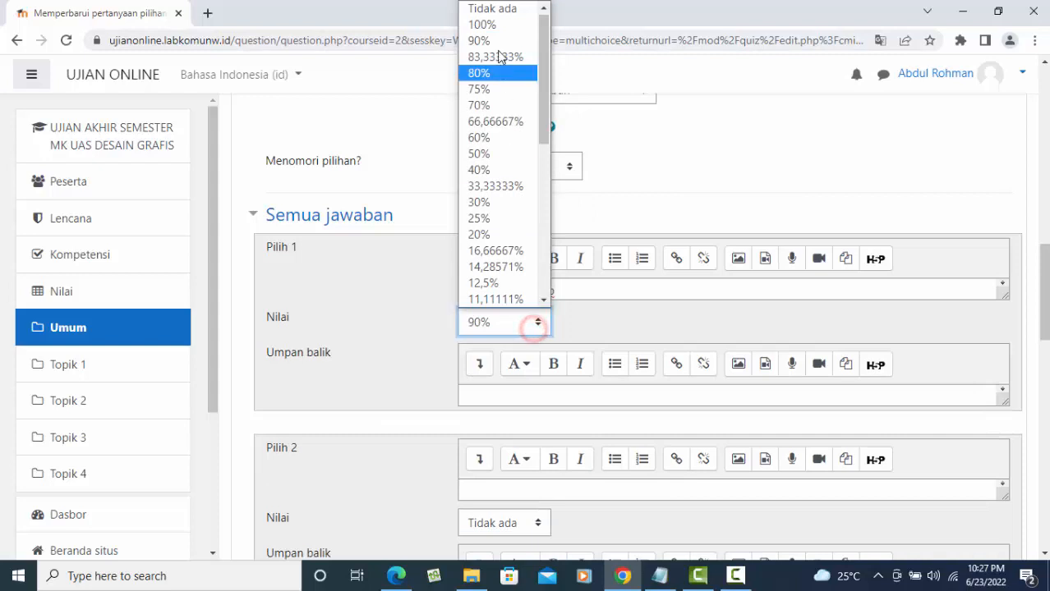
pyautogui.click(496, 23)
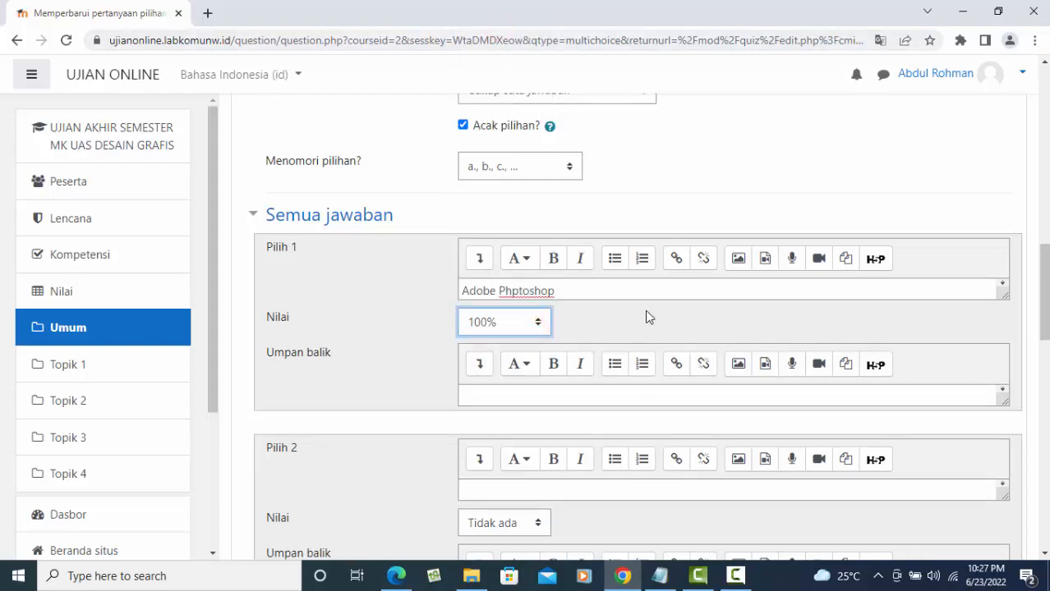
# - Correct the first answer's text to 'Adobe Photoptoshop' by inserting 'oto'
pyautogui.scroll(-2, 644, 310)
pyautogui.click(496, 337)
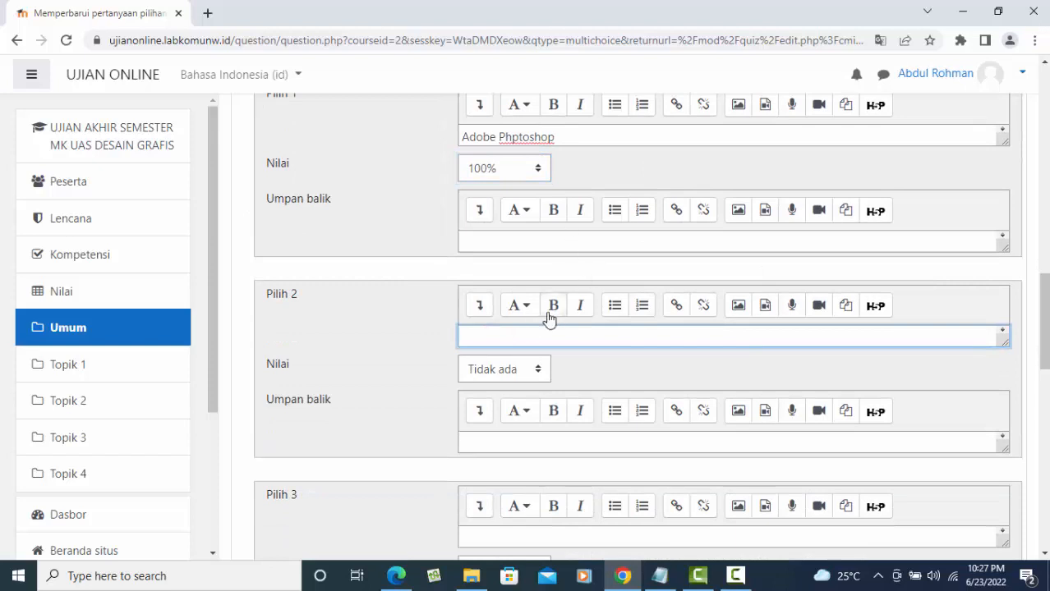
pyautogui.click(510, 137)
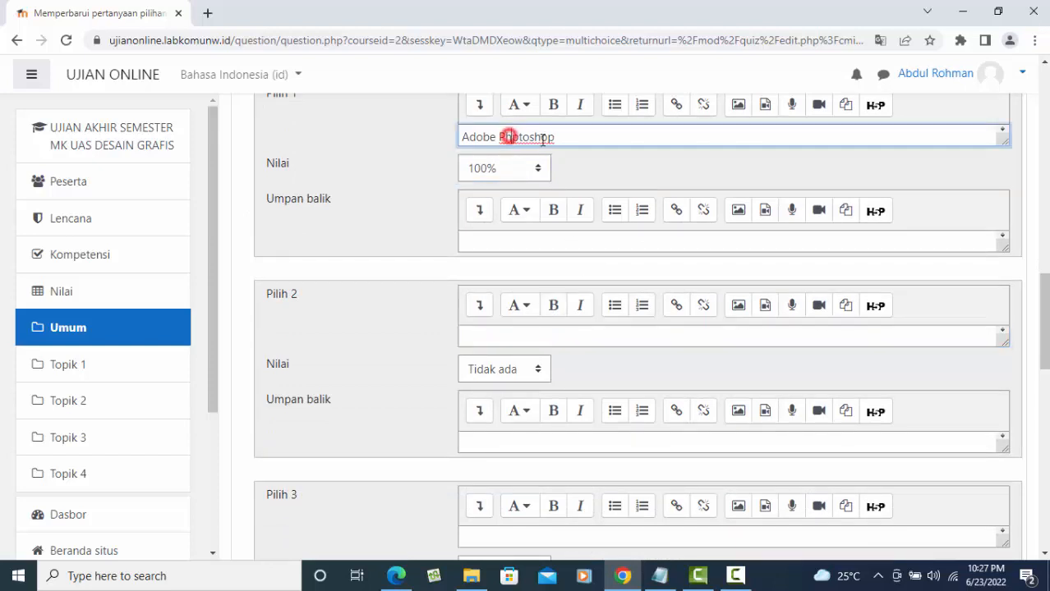
pyautogui.write('oto')
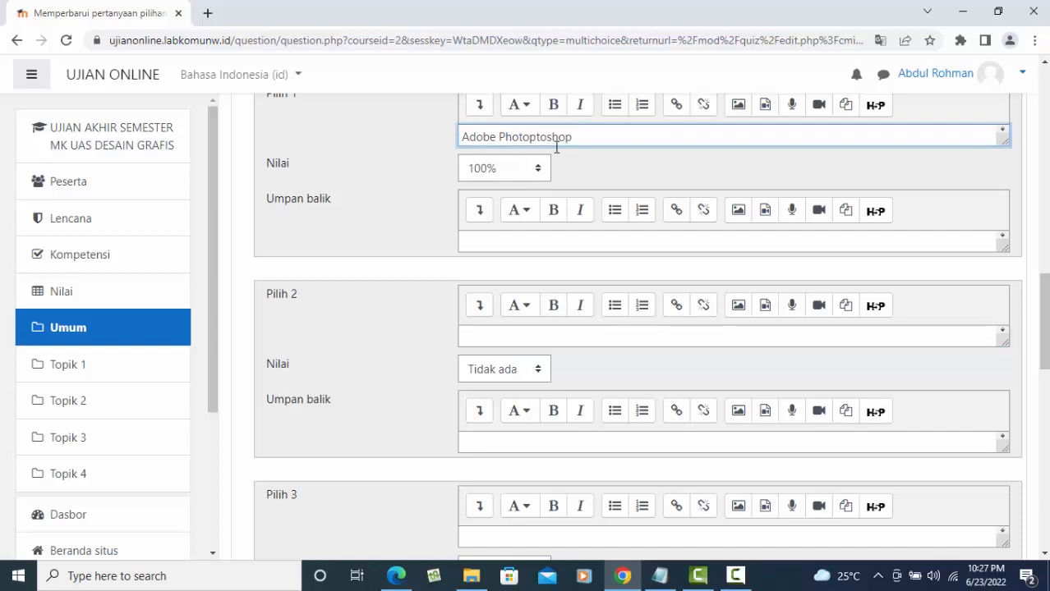
pyautogui.click(495, 340)
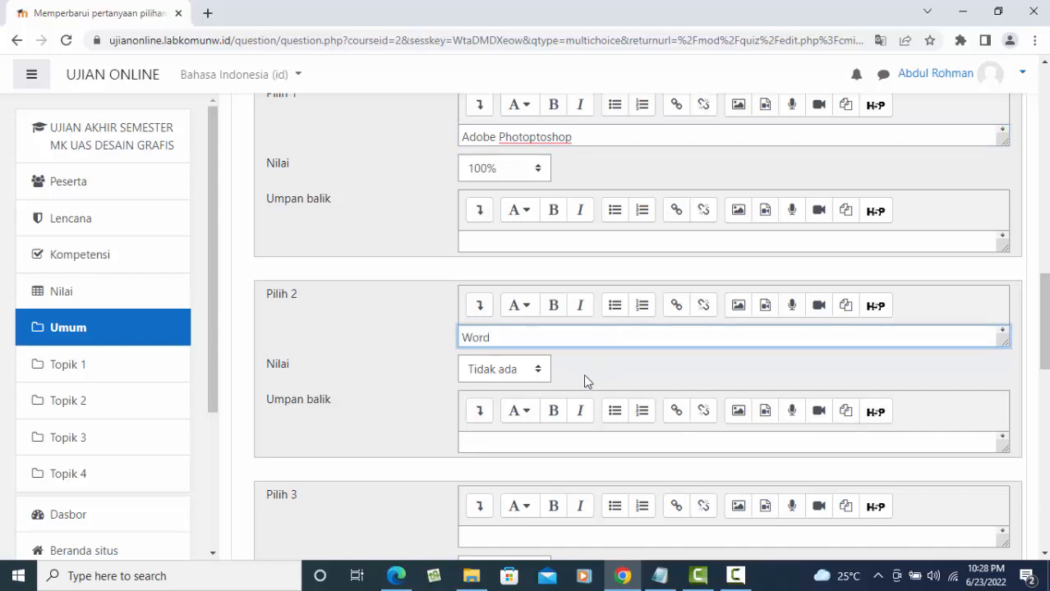
# - Fill the third to fifth choices with Excel, SPSS and Semuanya Benar, leaving the third ungraded
pyautogui.scroll(-2, 567, 384)
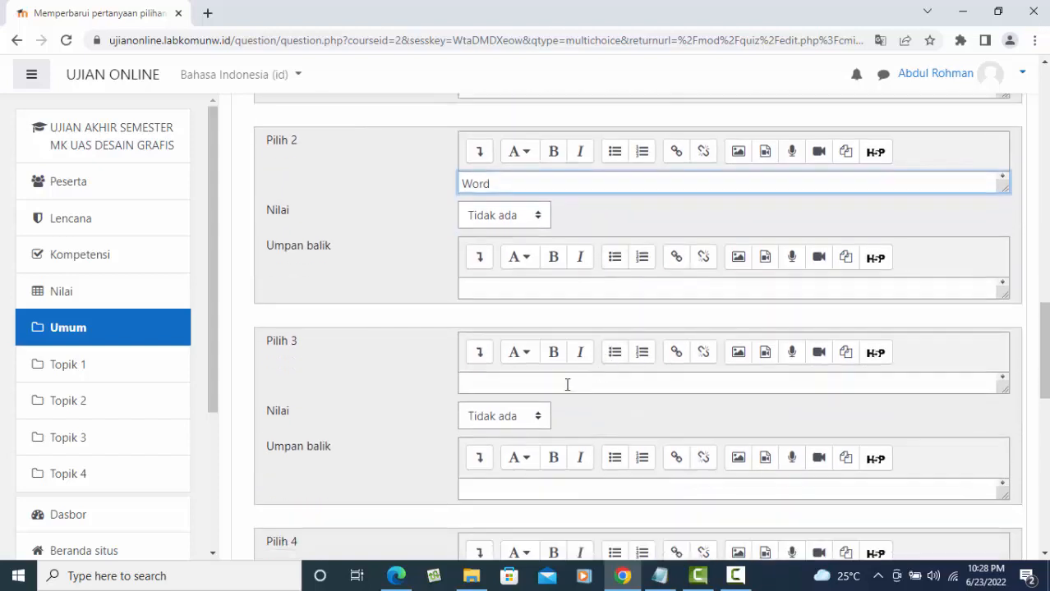
pyautogui.click(485, 384)
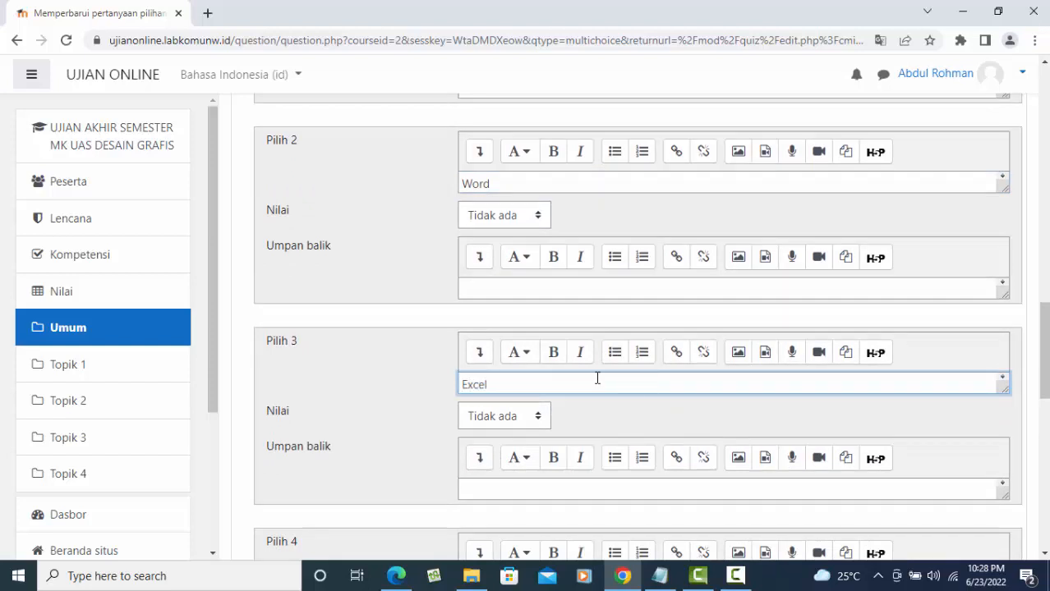
pyautogui.click(510, 416)
pyautogui.click(609, 415)
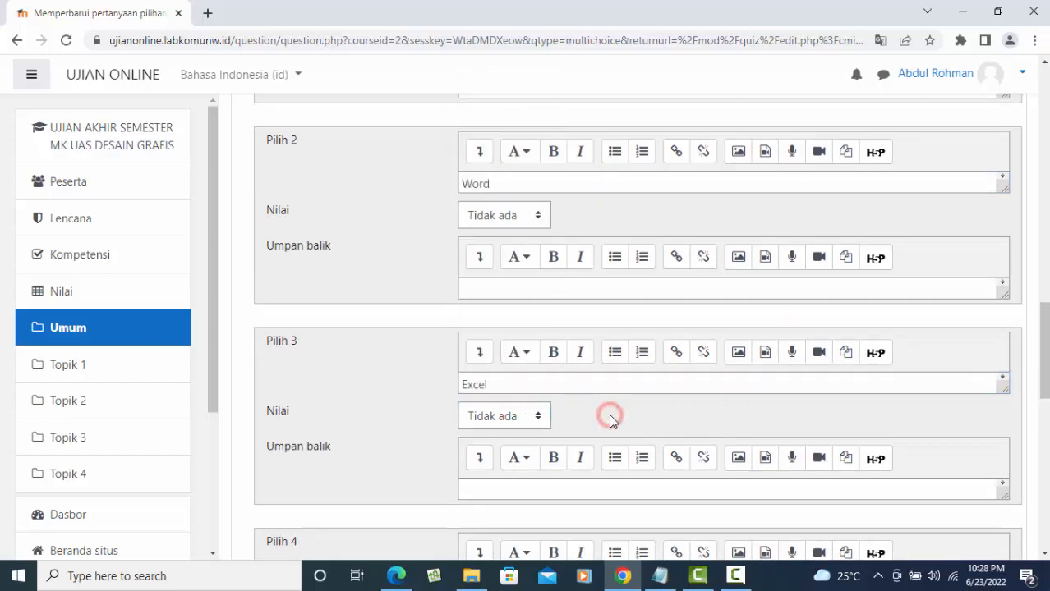
pyautogui.scroll(-3, 610, 420)
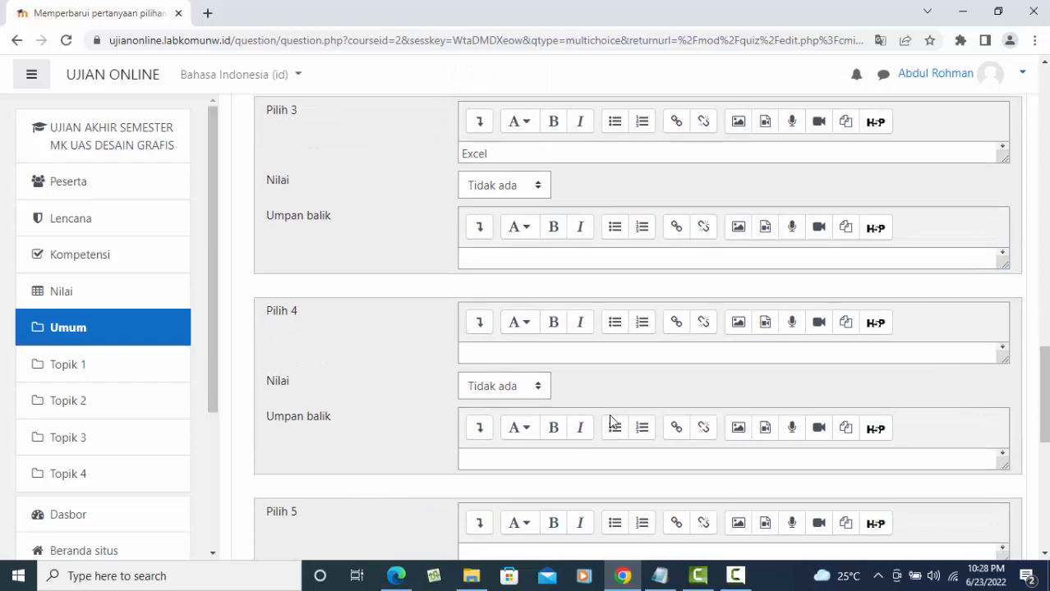
pyautogui.click(474, 356)
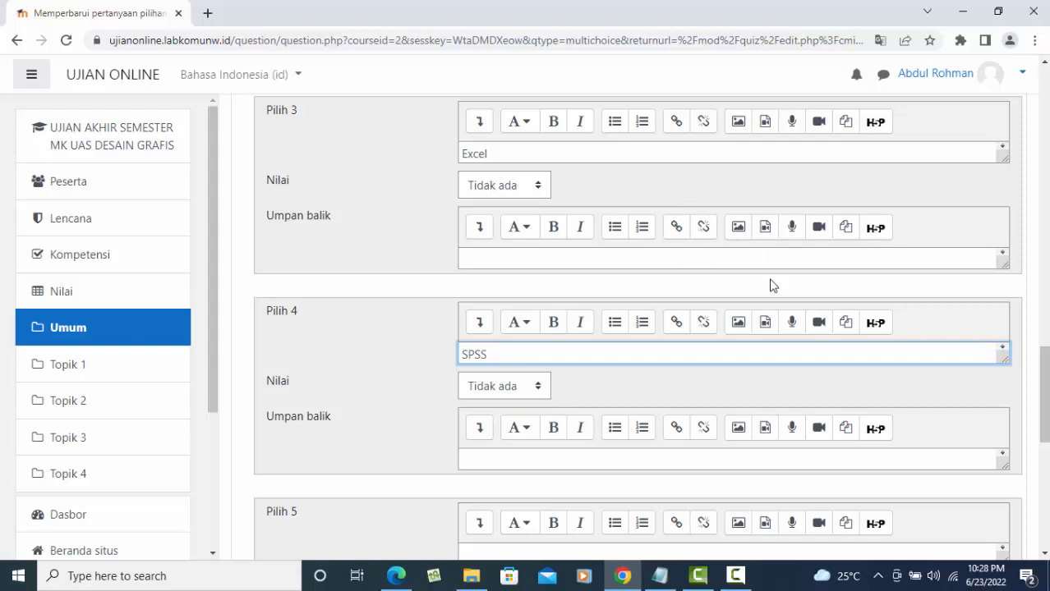
pyautogui.scroll(-3, 771, 283)
pyautogui.click(484, 329)
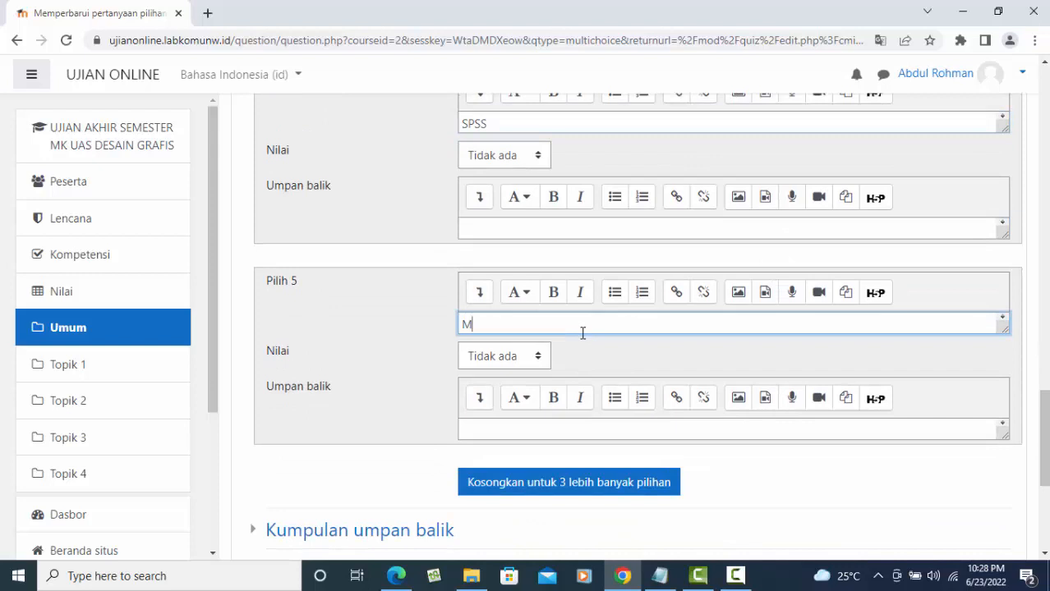
pyautogui.write('Semuanya Benar')
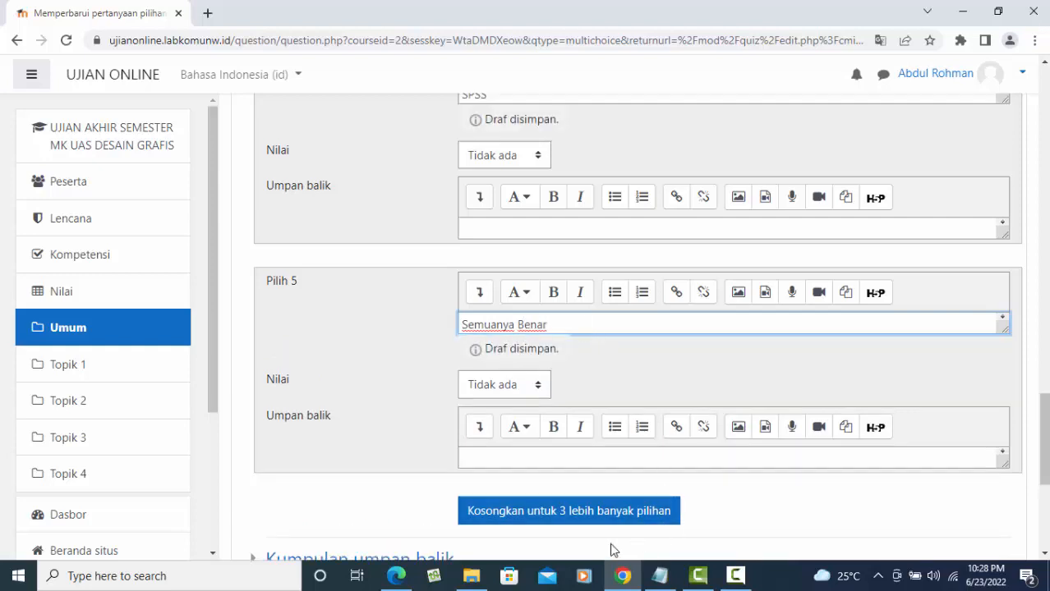
# - Expand Kumpulan umpan balik and review its 'Jawaban anda benar.' style feedback texts
pyautogui.scroll(-3, 794, 382)
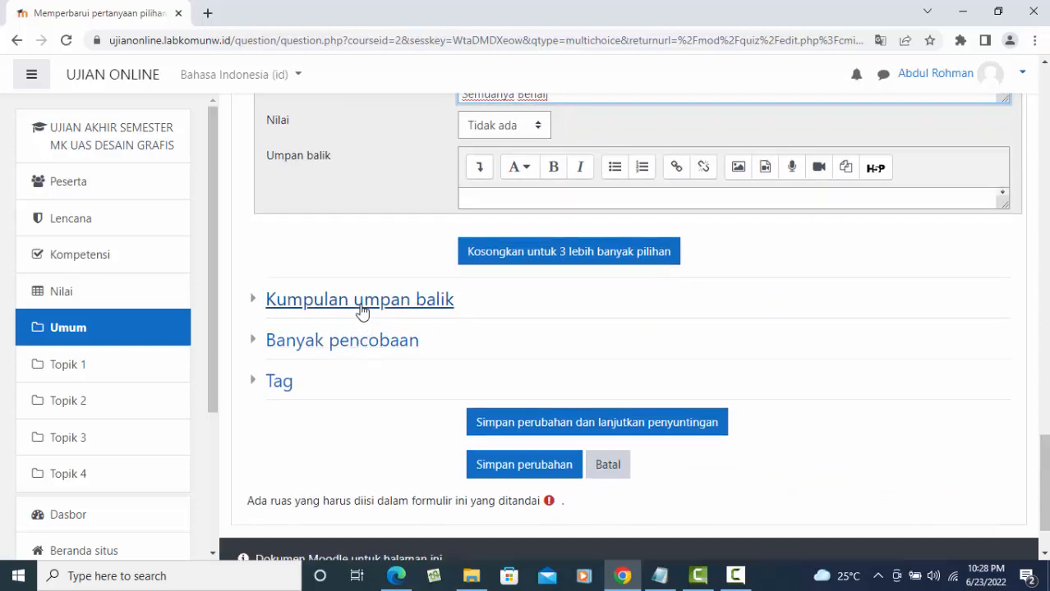
pyautogui.click(339, 301)
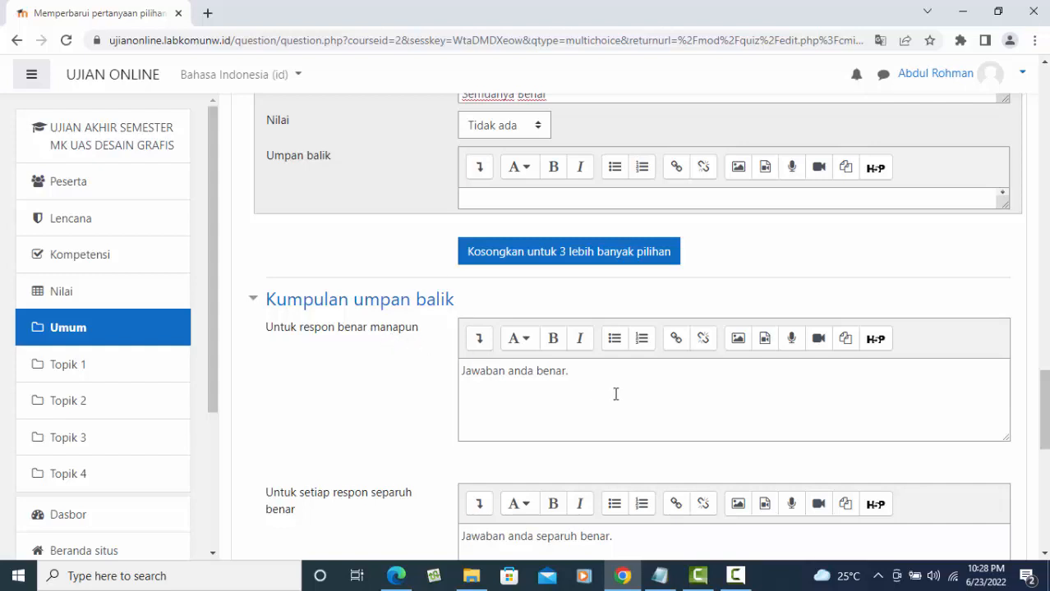
pyautogui.scroll(-1, 616, 393)
pyautogui.click(521, 322)
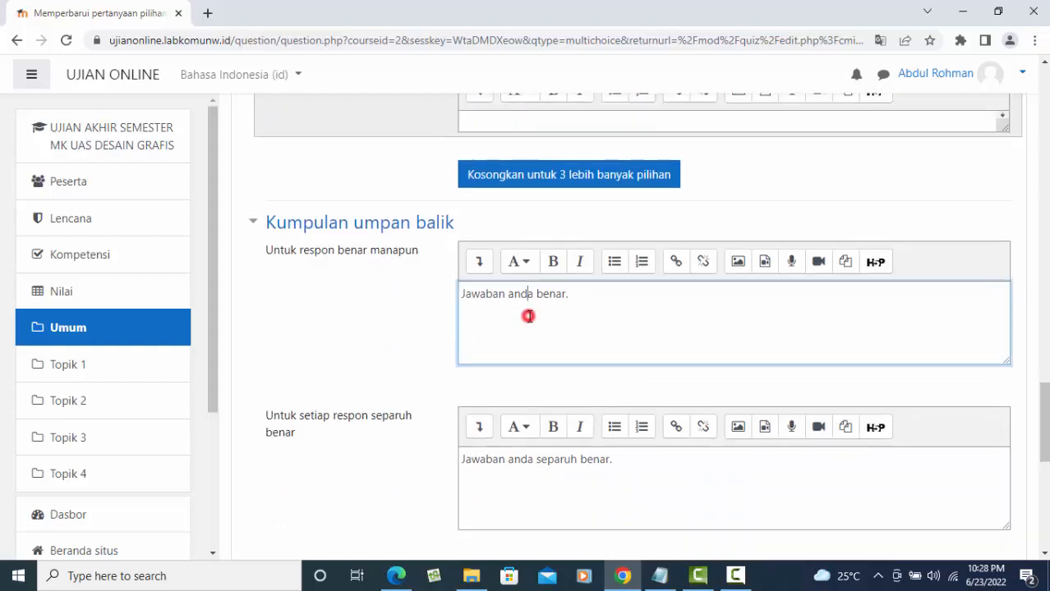
pyautogui.click(597, 296)
pyautogui.scroll(-4, 671, 464)
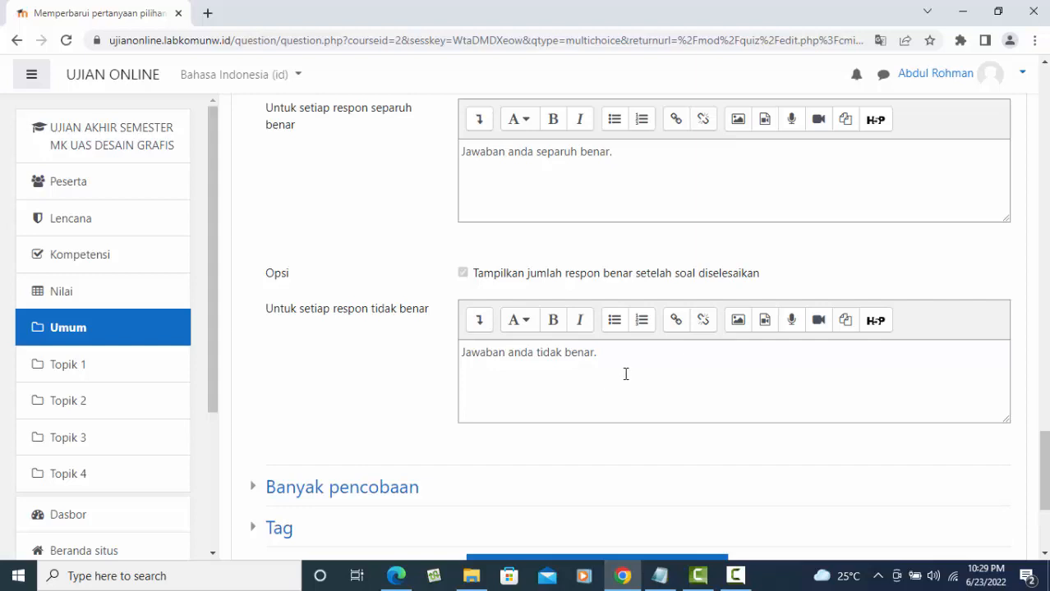
pyautogui.scroll(-2, 629, 373)
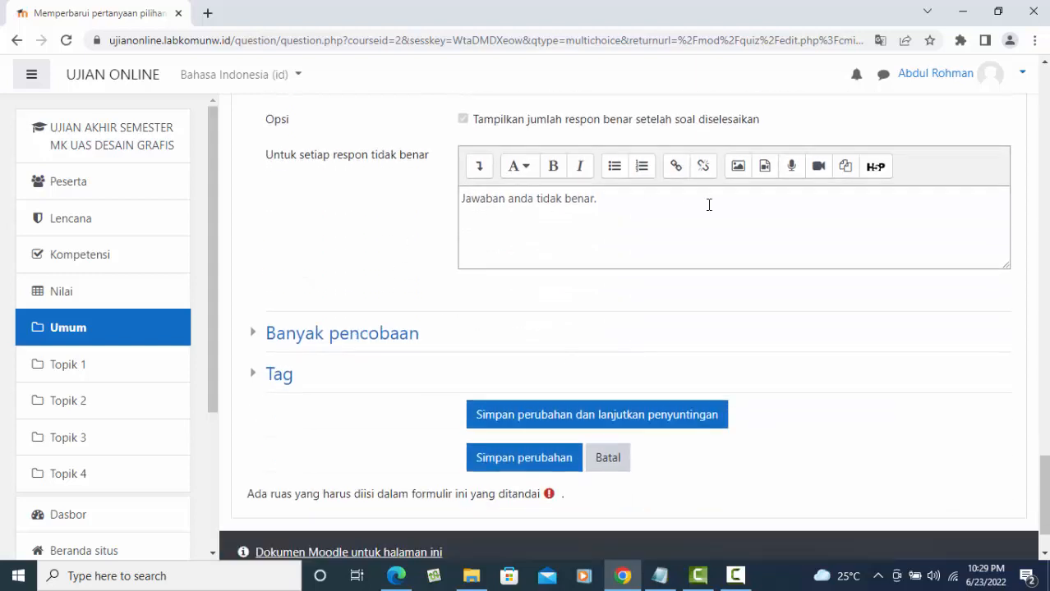
# - Set the penalty for each incorrect attempt to 50%
pyautogui.click(363, 338)
pyautogui.scroll(-2, 618, 353)
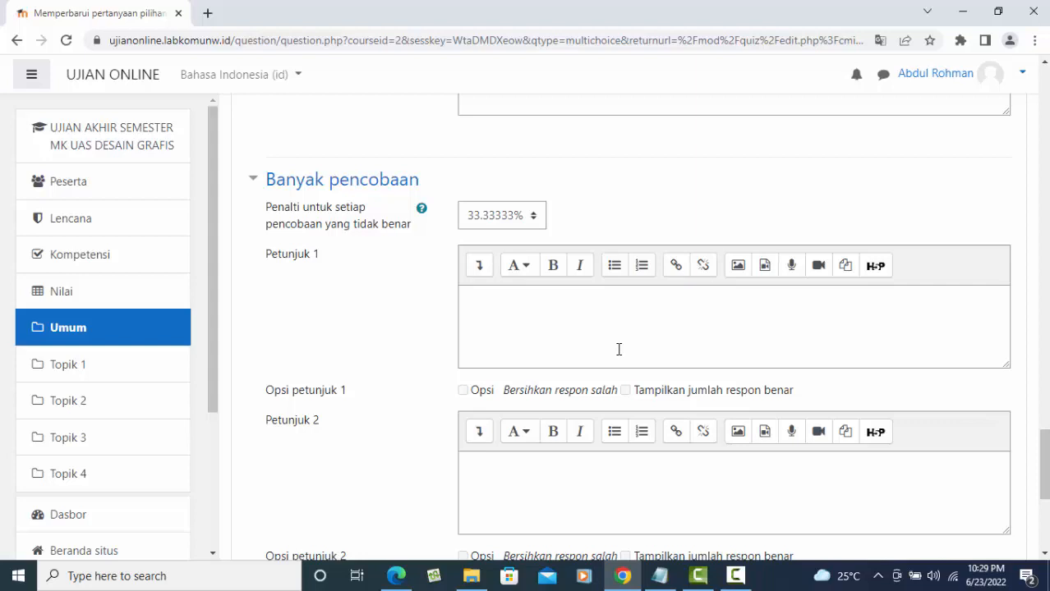
pyautogui.scroll(-2, 619, 350)
pyautogui.scroll(3, 619, 350)
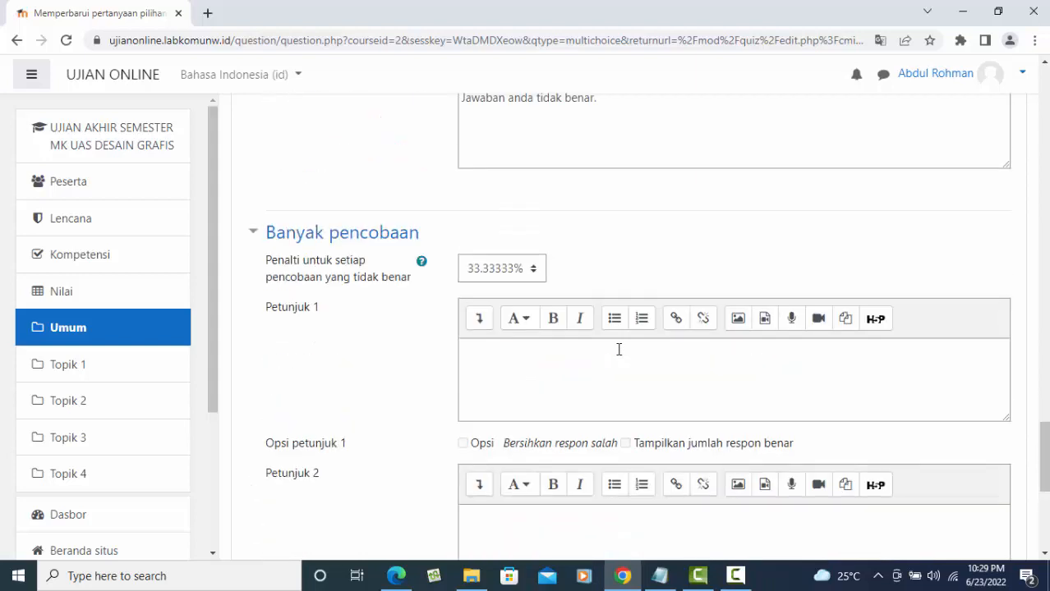
pyautogui.click(535, 294)
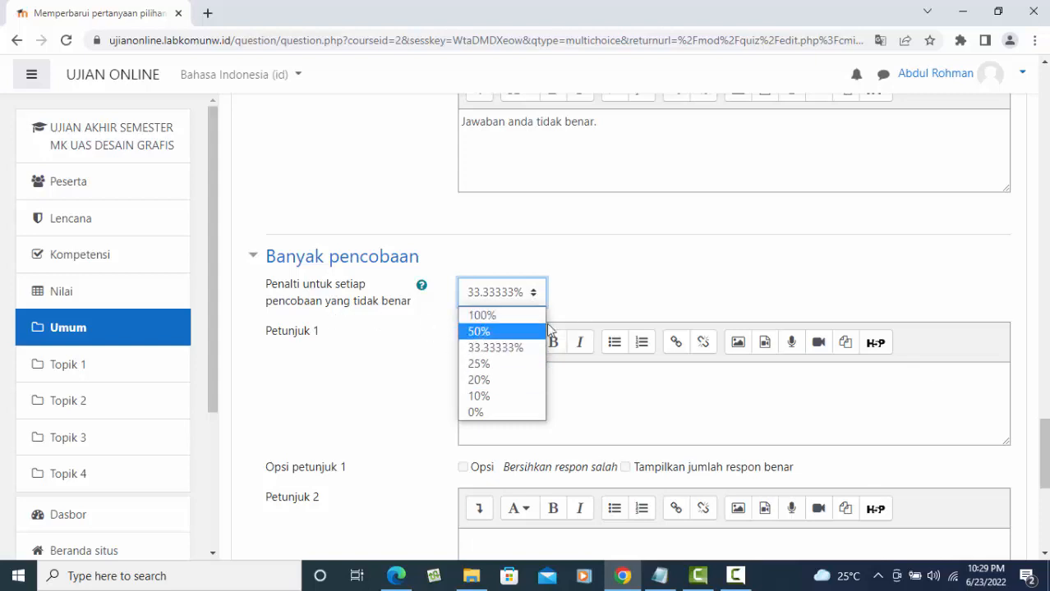
pyautogui.click(495, 332)
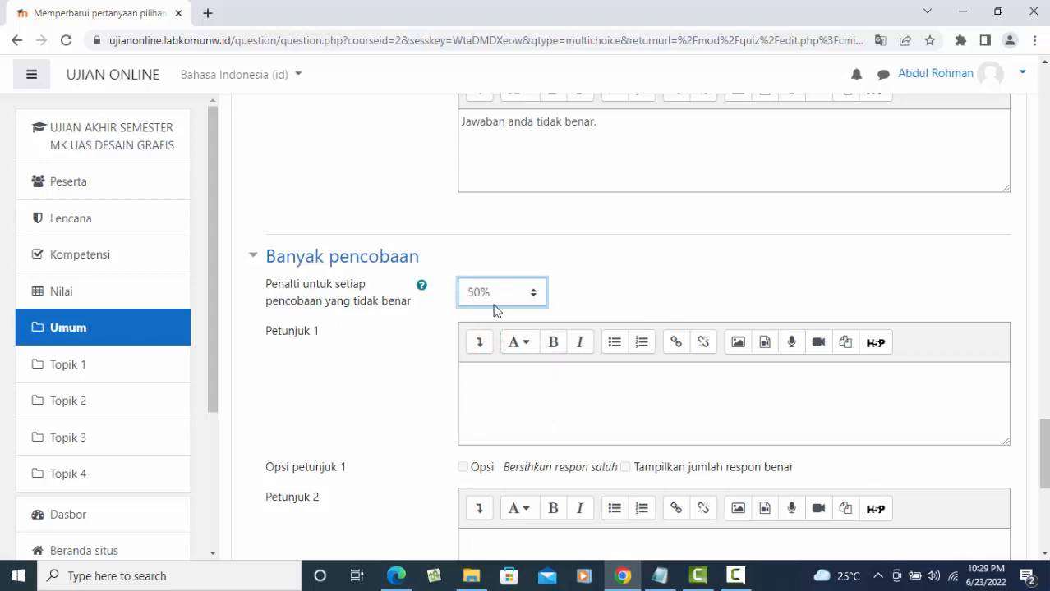
# - Save the question with Simpan perubahan, returning to the quiz editor
pyautogui.scroll(-4, 654, 298)
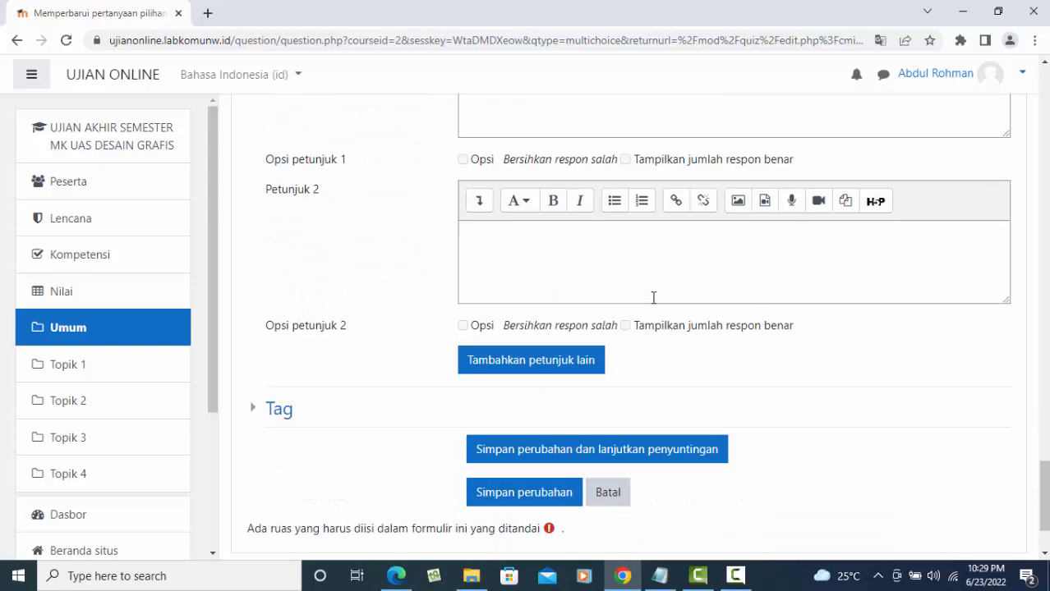
pyautogui.scroll(-2, 653, 298)
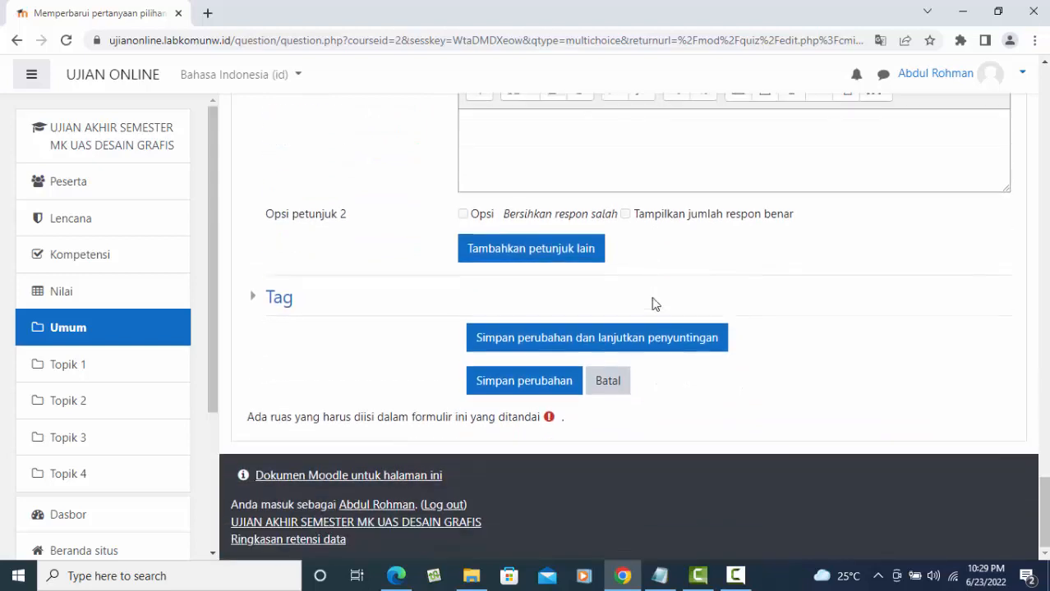
pyautogui.scroll(13, 653, 301)
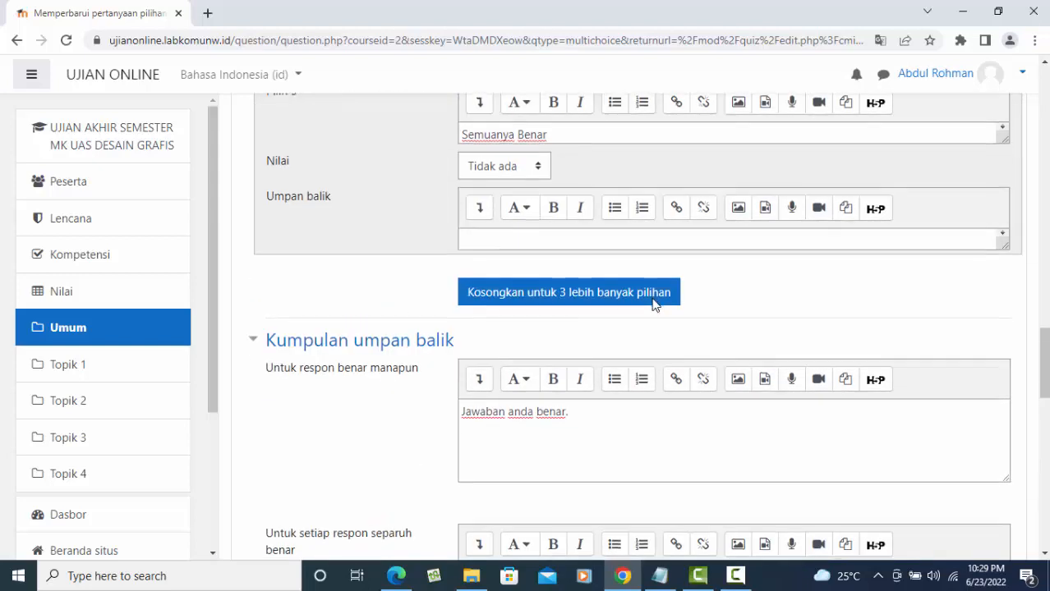
pyautogui.scroll(-10, 649, 317)
pyautogui.scroll(-4, 558, 503)
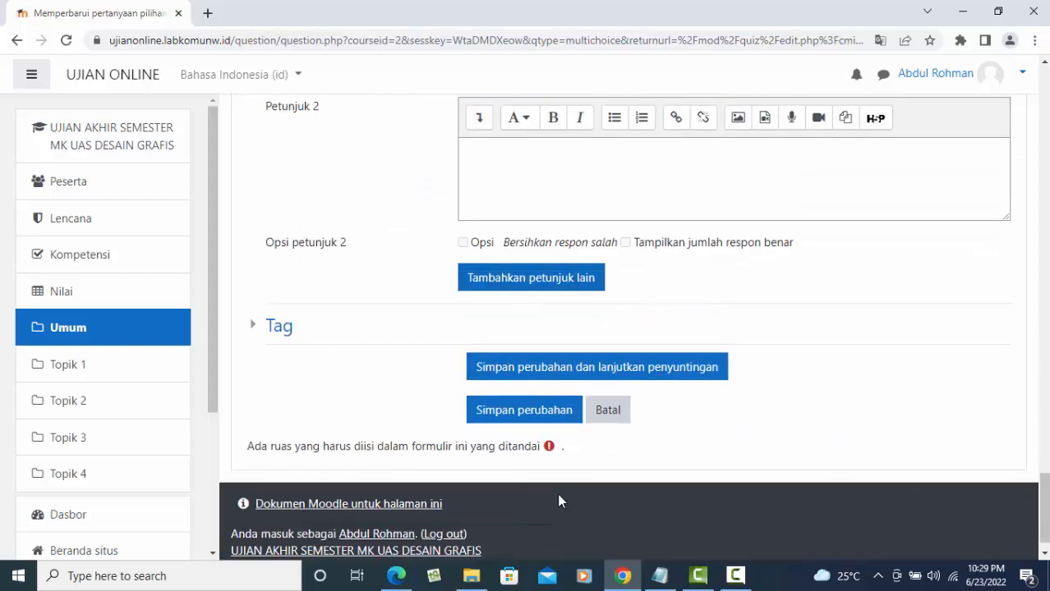
pyautogui.click(550, 385)
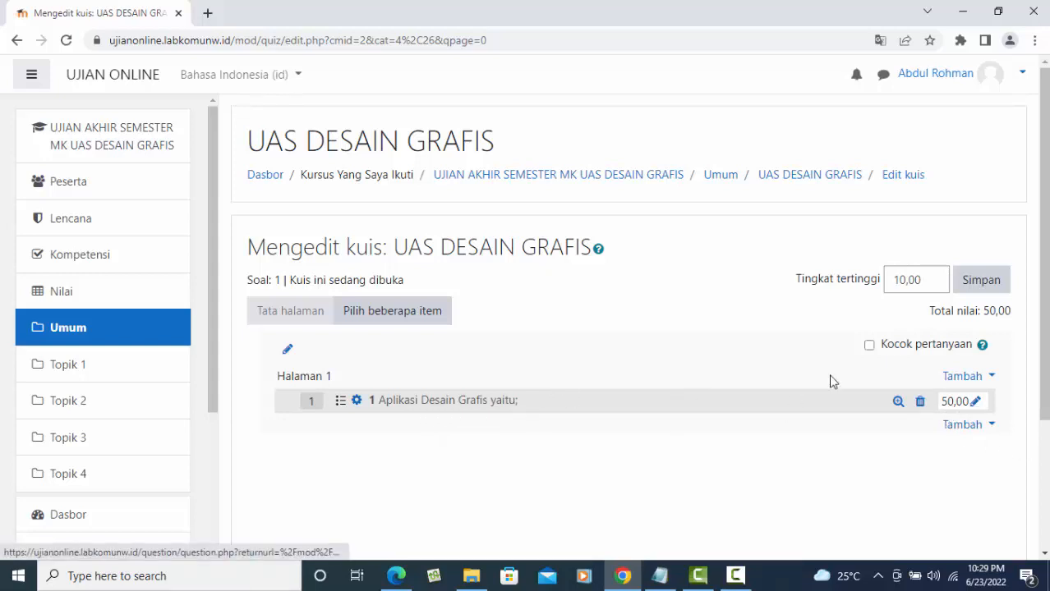
# - Add a new blank Pilihan ganda question to the UAS DESAIN GRAFIS quiz
pyautogui.click(956, 424)
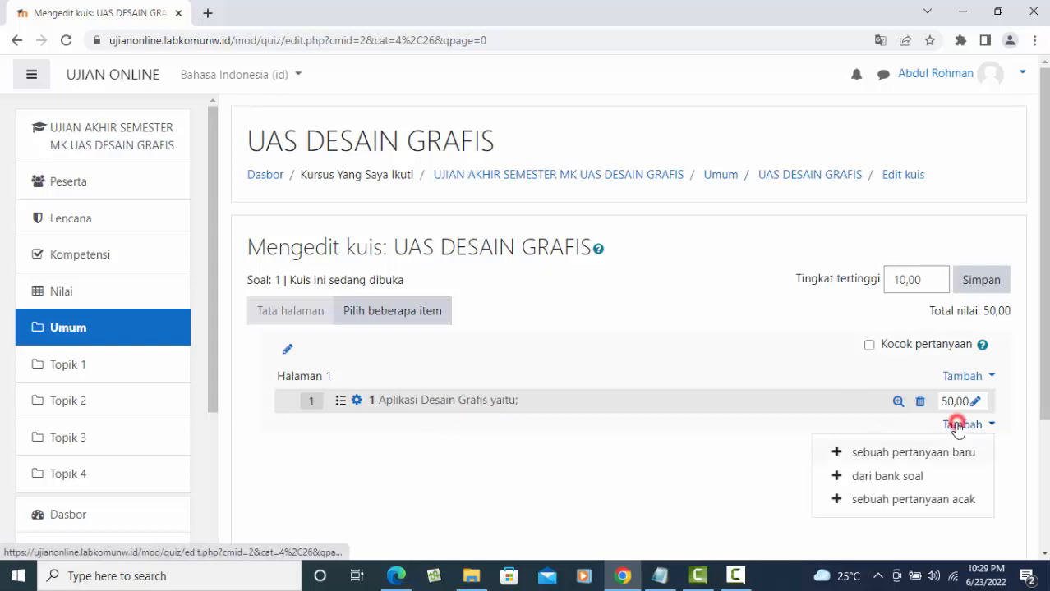
pyautogui.click(902, 452)
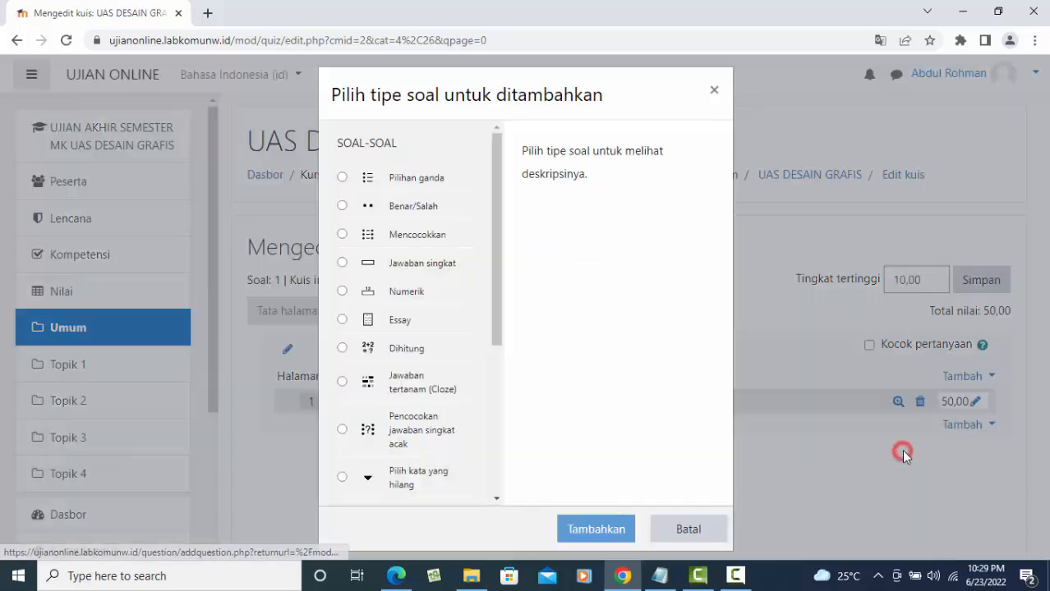
pyautogui.click(403, 181)
pyautogui.click(594, 536)
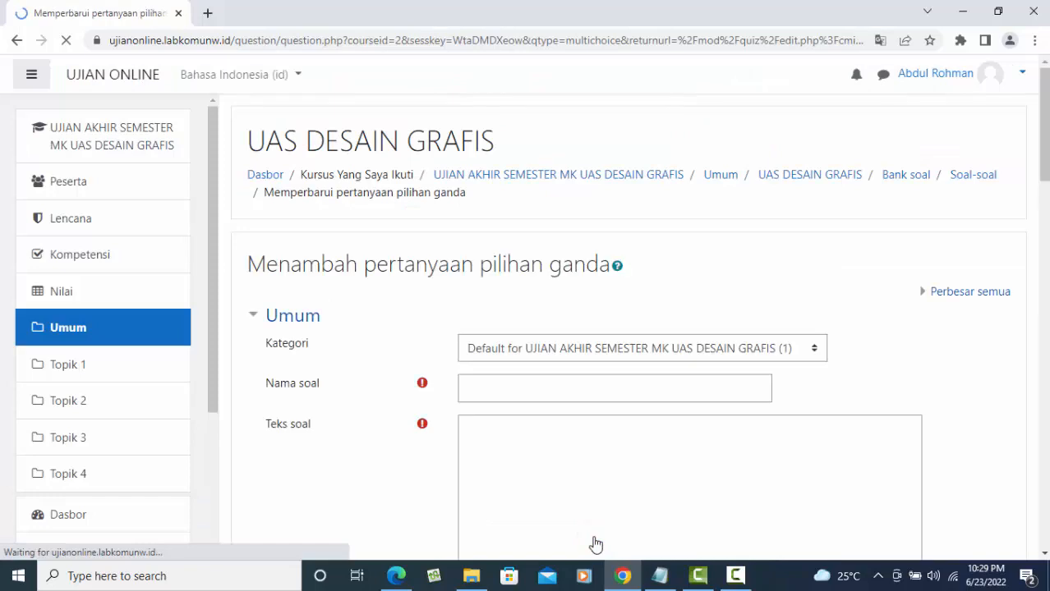
pyautogui.click(491, 389)
# - Name the question 2 with text 'Tool untuk memindahkan objek dalam photoshop'
pyautogui.write('2')
pyautogui.scroll(-2, 654, 402)
pyautogui.click(512, 324)
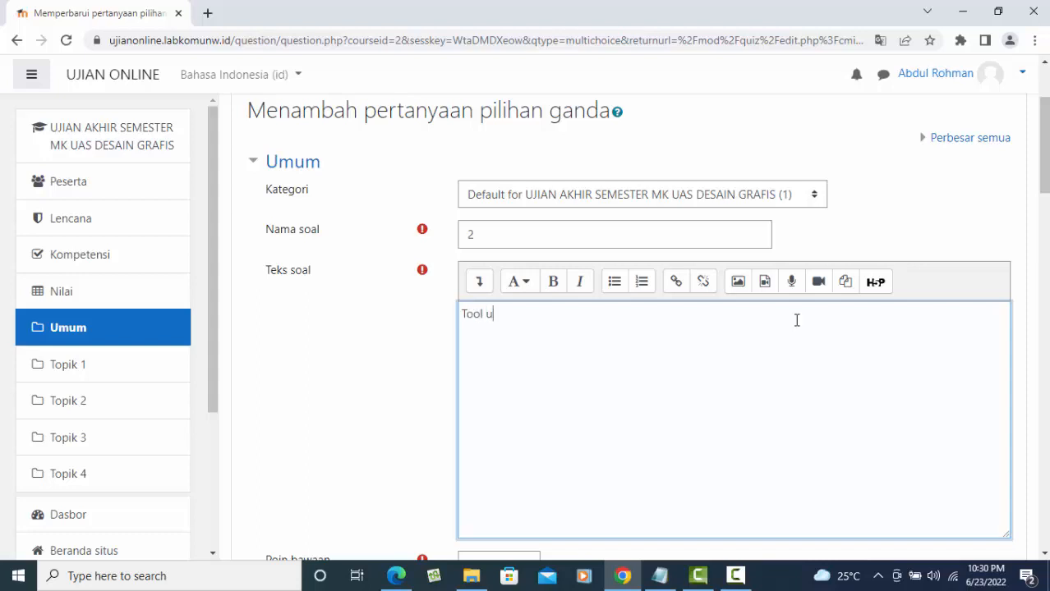
pyautogui.write('mem')
pyautogui.write(' mem')
pyautogui.write('indahkan ')
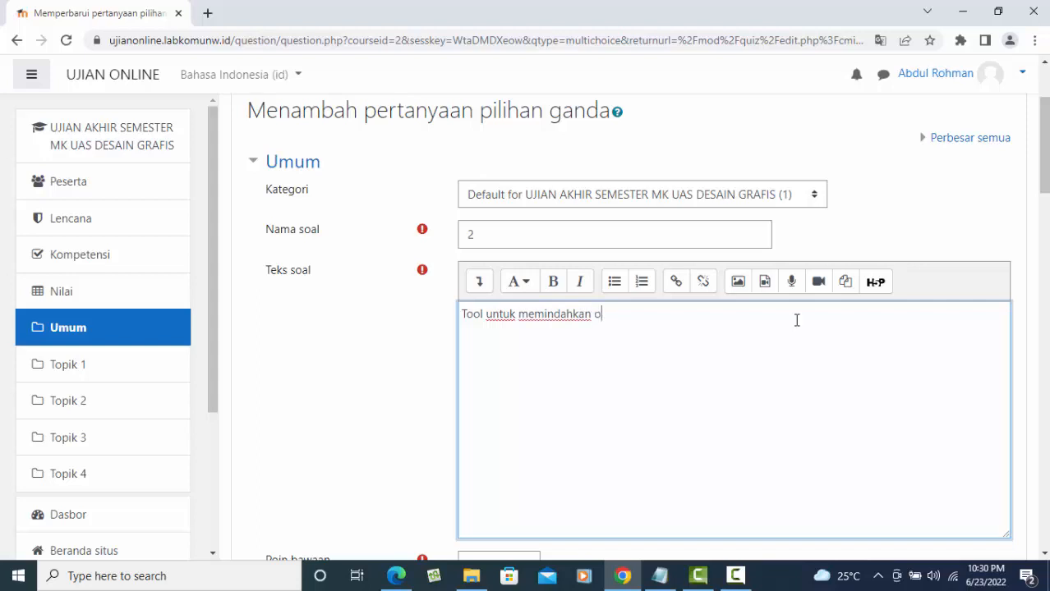
pyautogui.write('objek dalam photoshop')
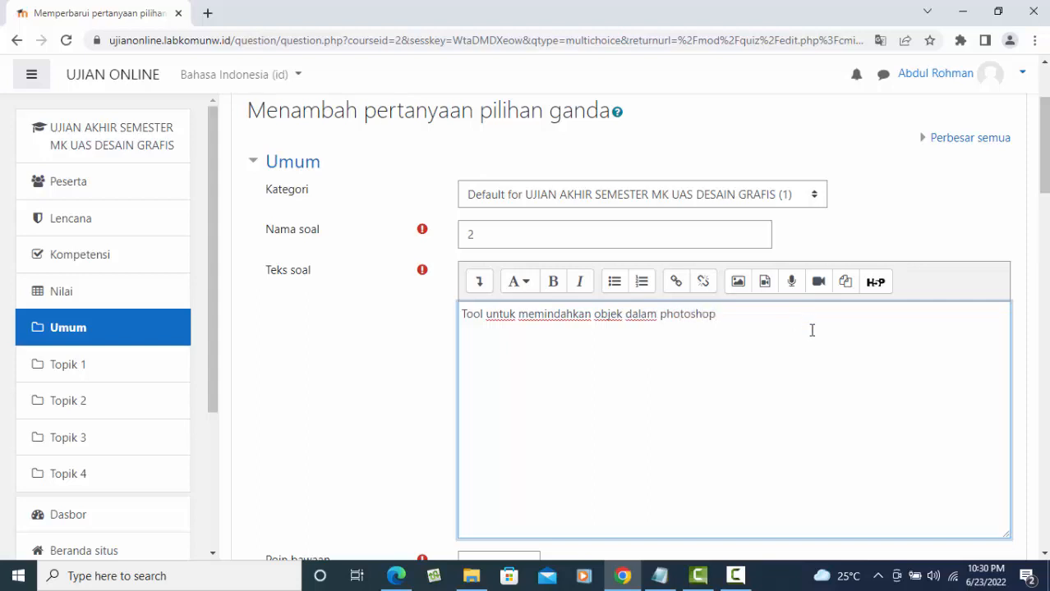
# - Set the default mark to 50 and keep a., b., c. answer numbering
pyautogui.scroll(-4, 812, 330)
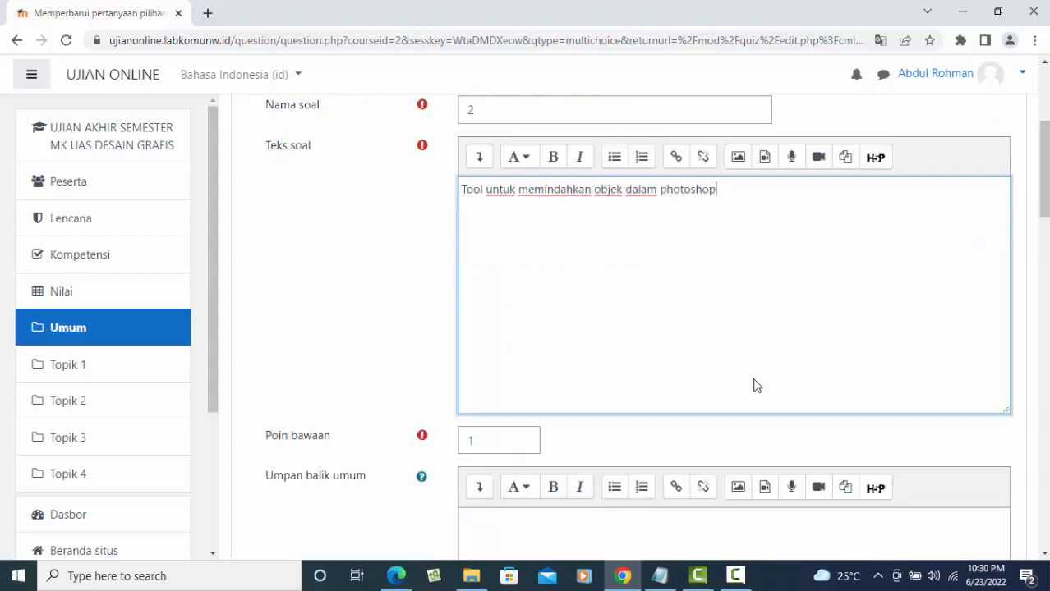
pyautogui.moveTo(481, 257); pyautogui.dragTo(441, 254)
pyautogui.write('50')
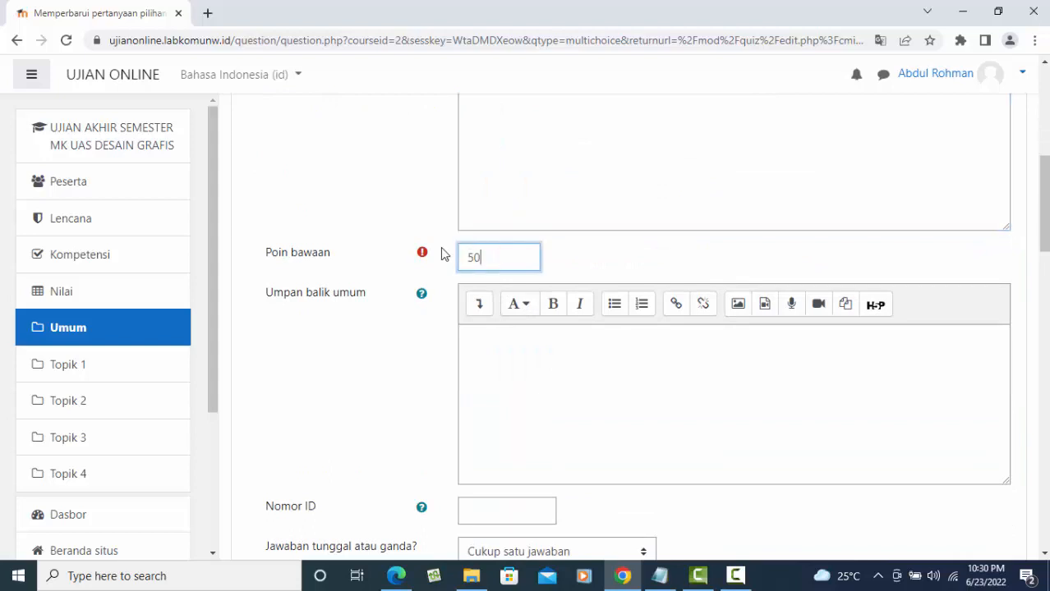
pyautogui.scroll(-3, 511, 387)
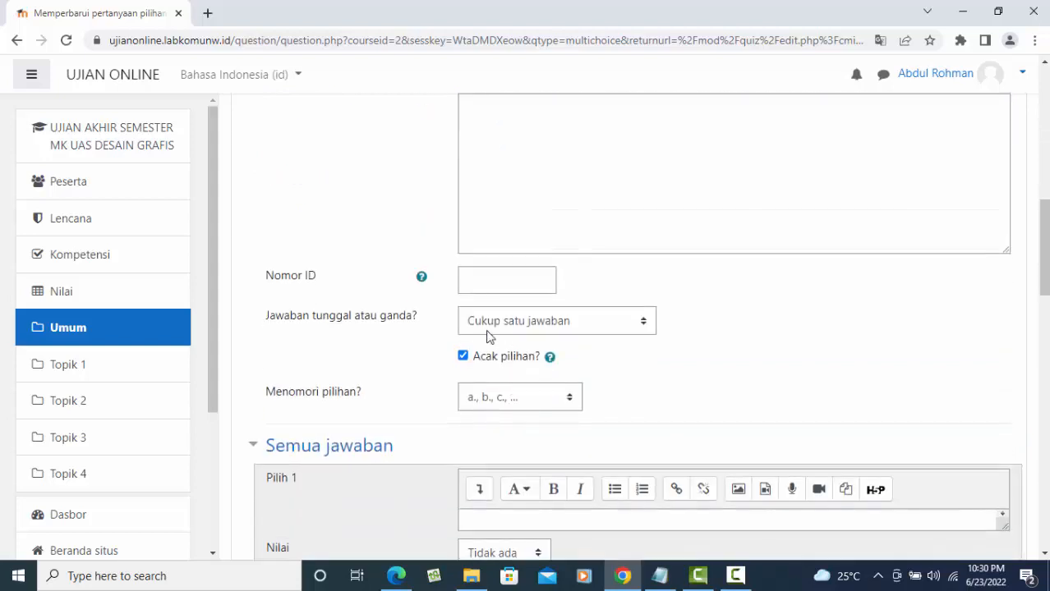
pyautogui.scroll(-2, 508, 345)
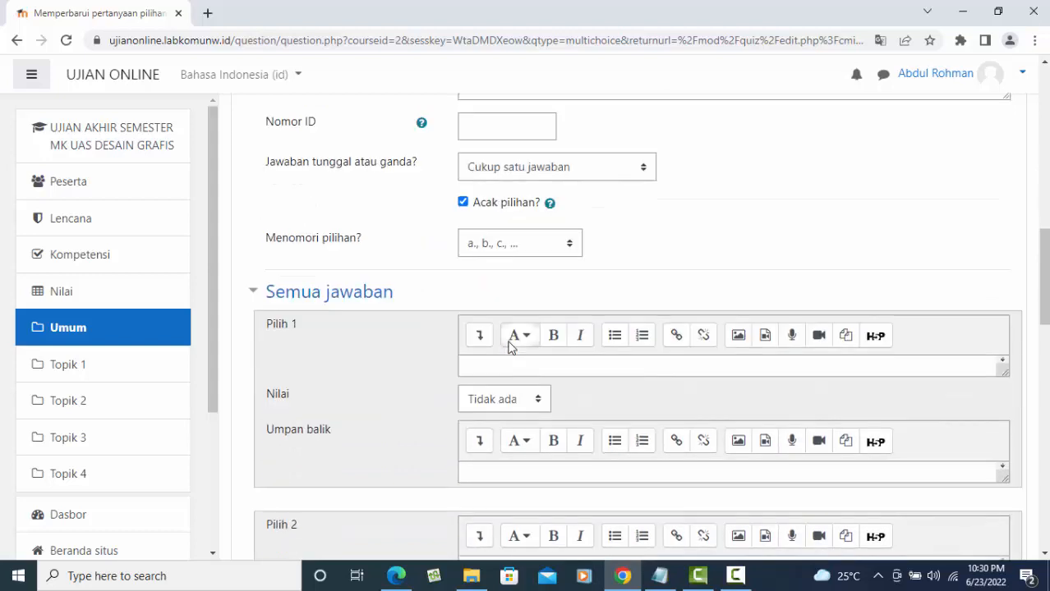
pyautogui.click(521, 249)
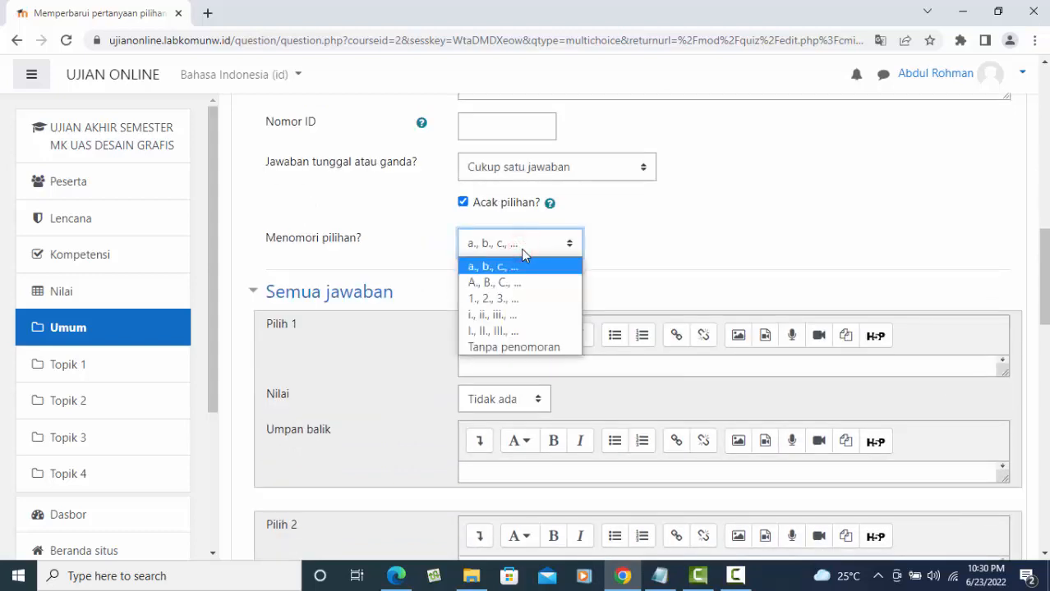
pyautogui.click(521, 249)
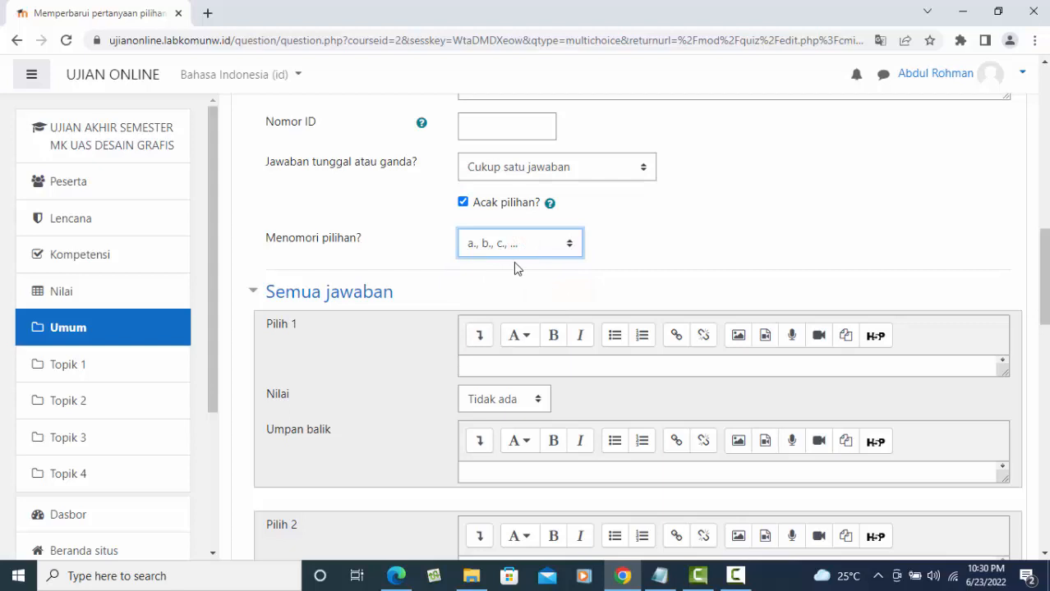
# - Enter Teks as the first answer and Move as the second, graded 50%
pyautogui.scroll(-2, 520, 275)
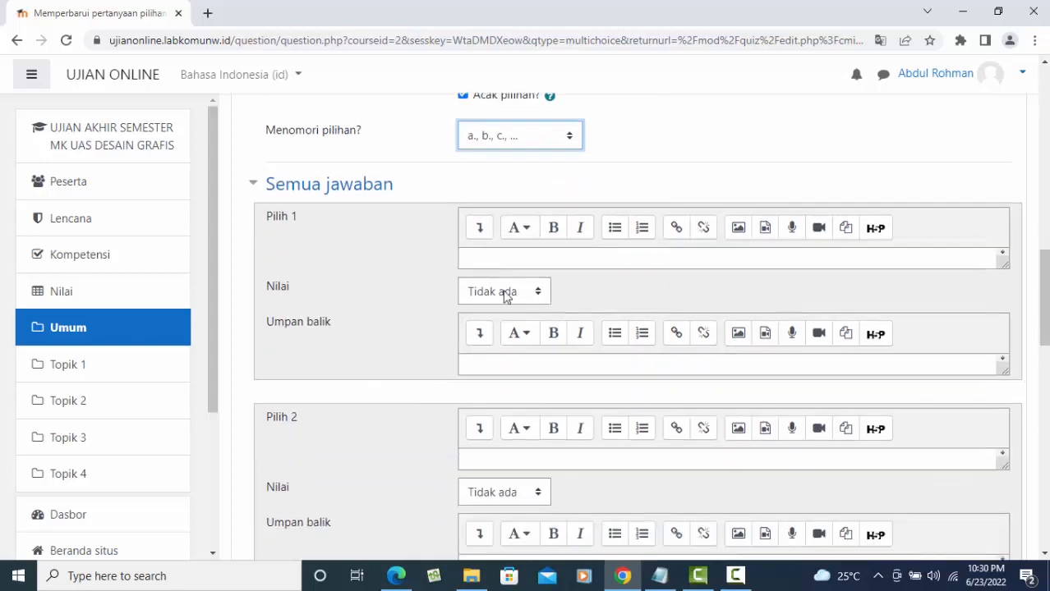
pyautogui.click(476, 215)
pyautogui.scroll(10, 675, 156)
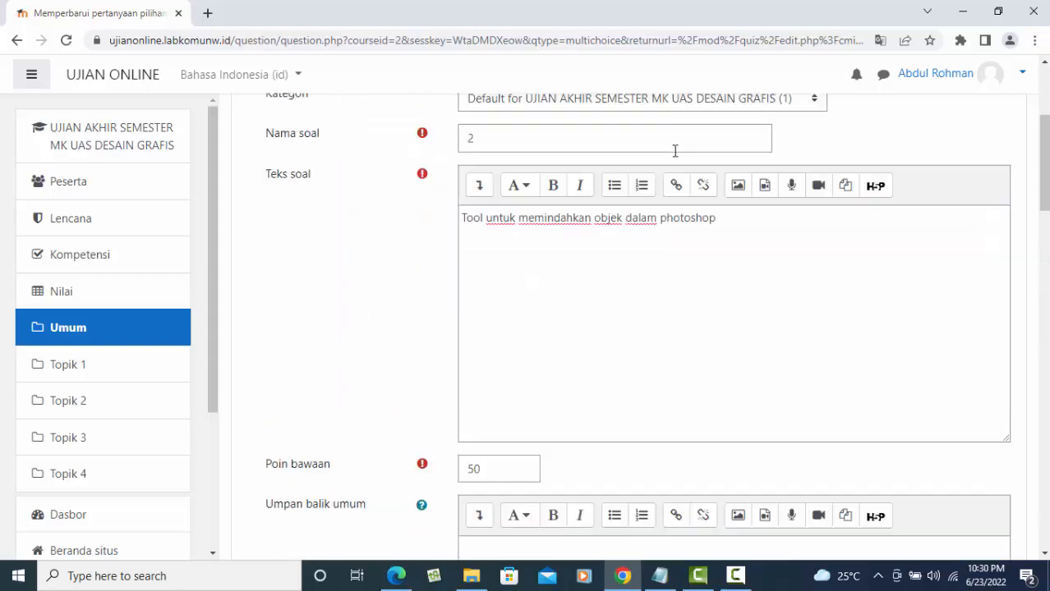
pyautogui.scroll(-8, 569, 286)
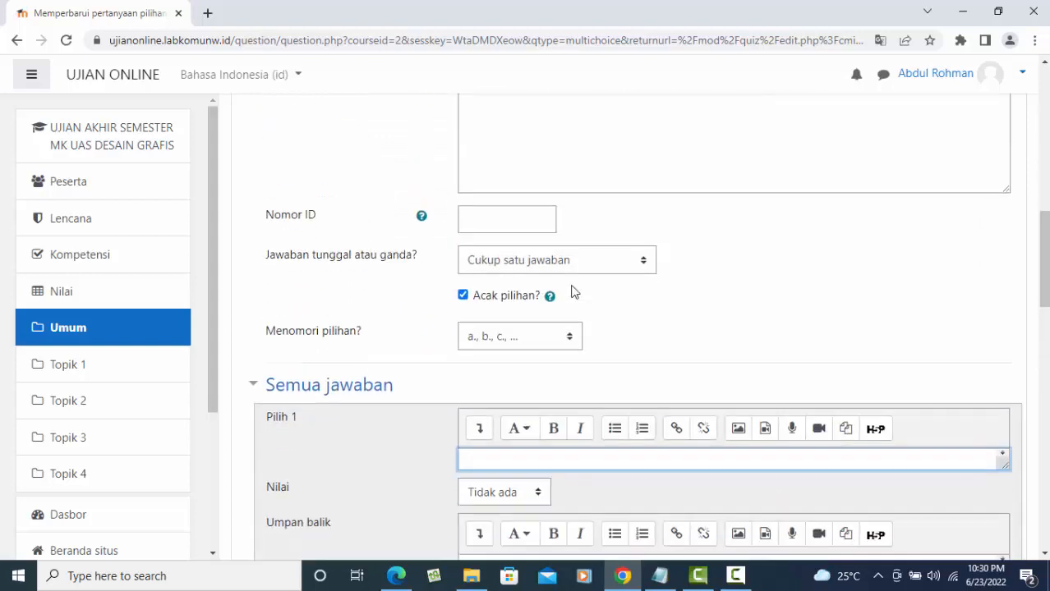
pyautogui.scroll(3, 546, 237)
pyautogui.scroll(-3, 584, 392)
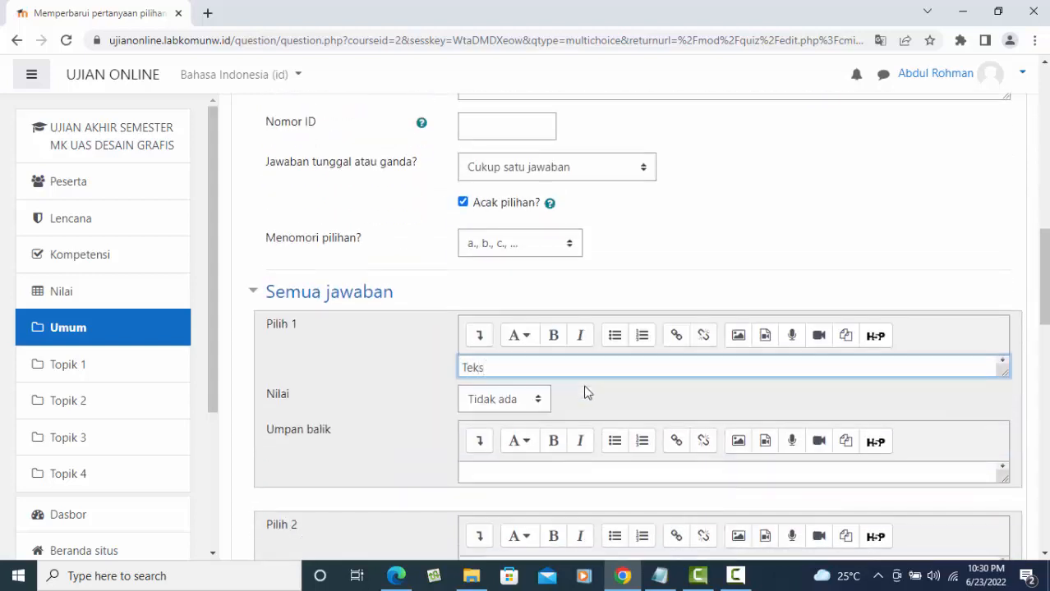
pyautogui.scroll(-3, 588, 393)
pyautogui.click(490, 331)
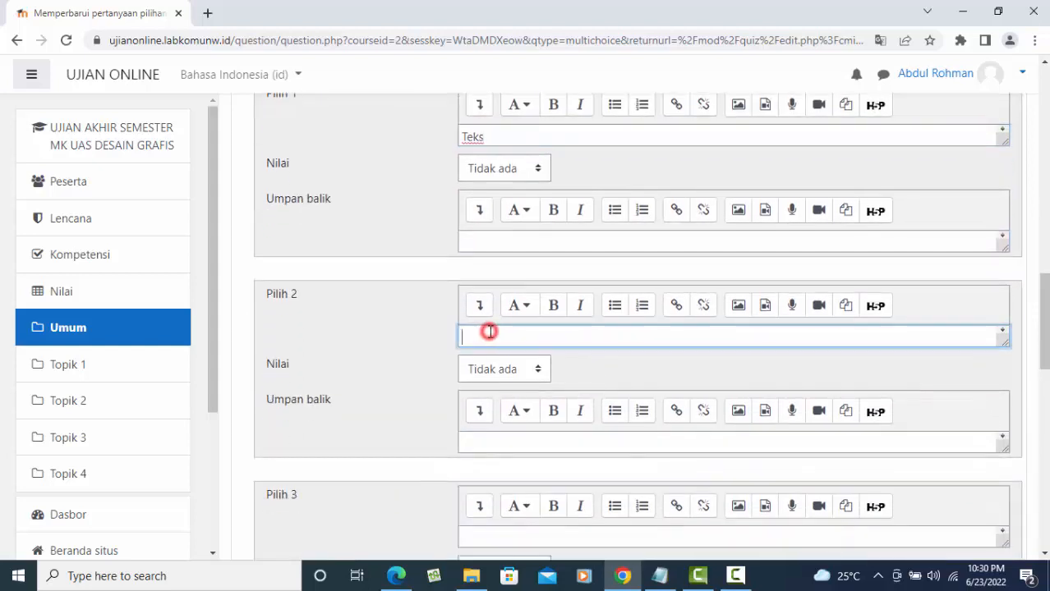
pyautogui.write('Move')
pyautogui.press('Return')
pyautogui.press('BackSpace')
pyautogui.click(507, 400)
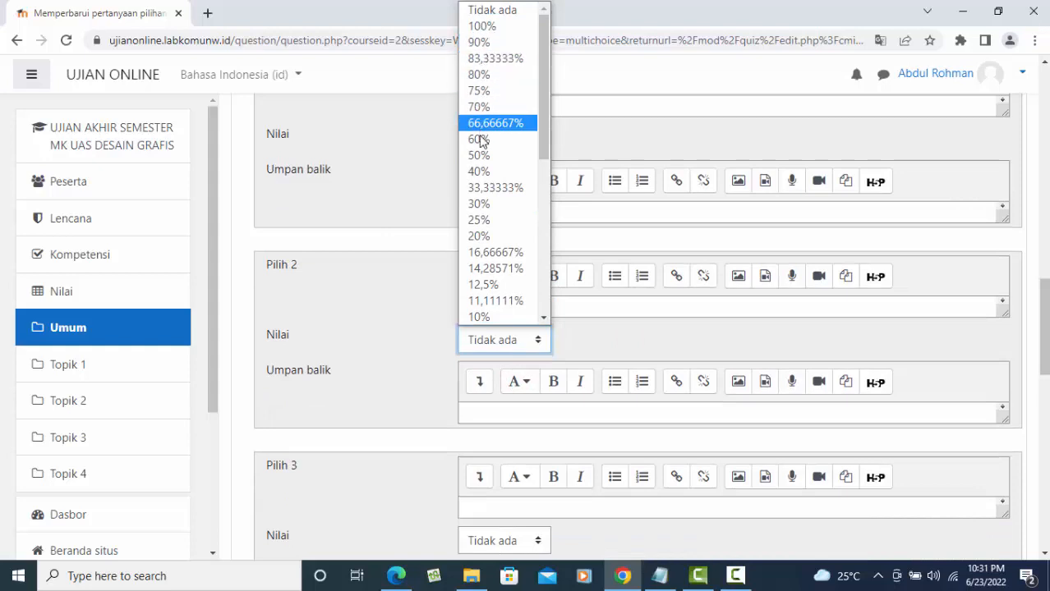
pyautogui.click(509, 155)
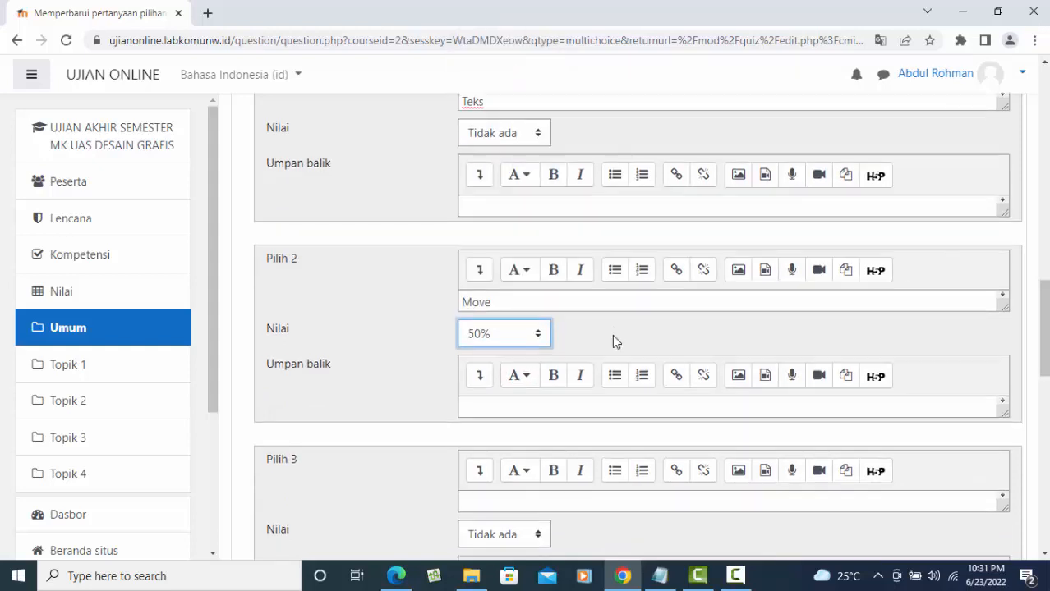
# - Fill the remaining answers with Magic Wand, Color and Semua Jawaban Benar
pyautogui.scroll(-2, 612, 334)
pyautogui.scroll(-1, 549, 379)
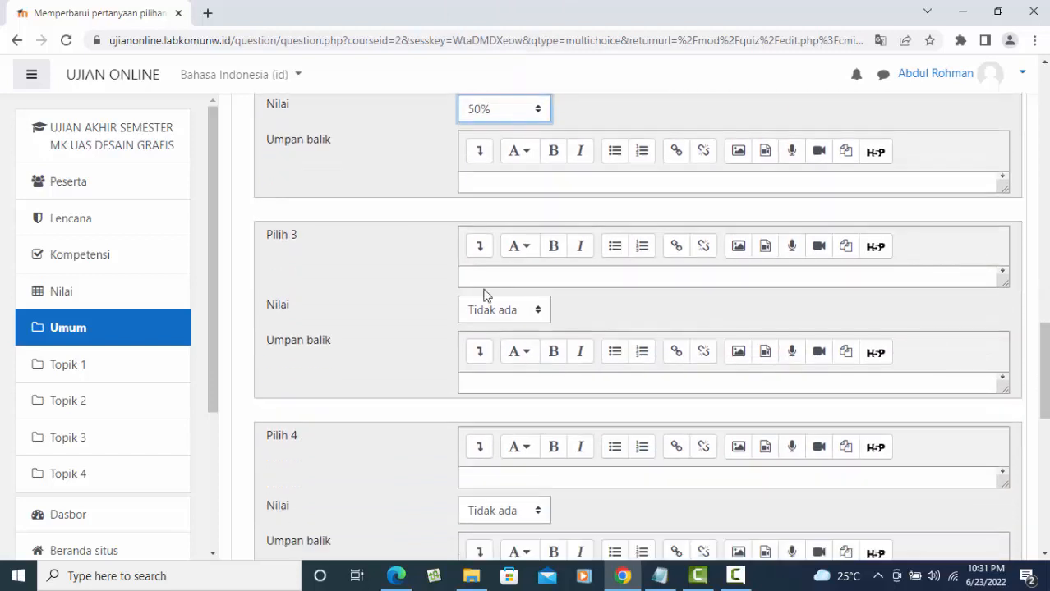
pyautogui.click(545, 280)
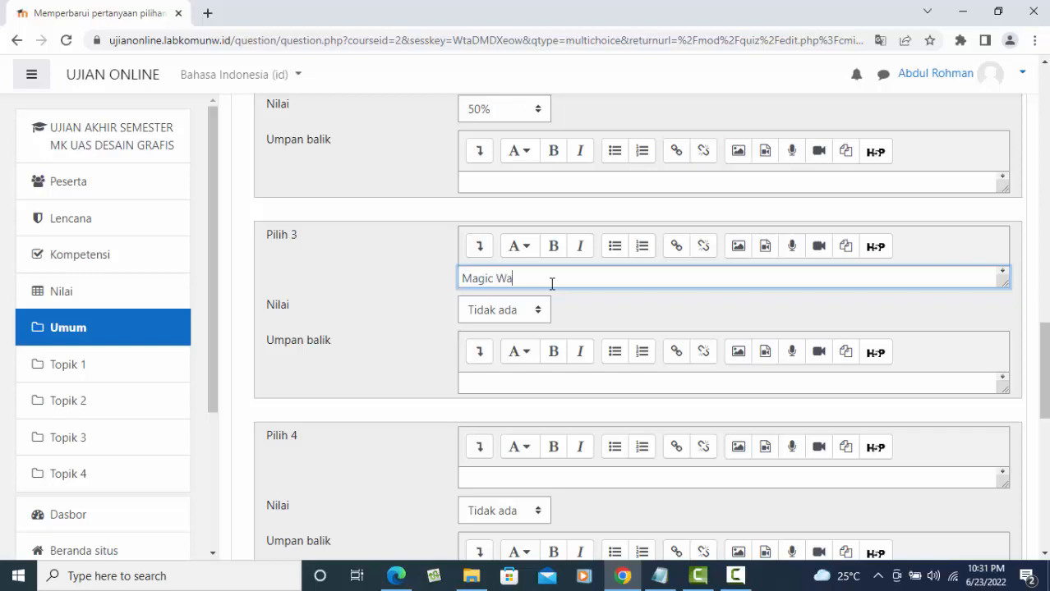
pyautogui.scroll(-2, 555, 295)
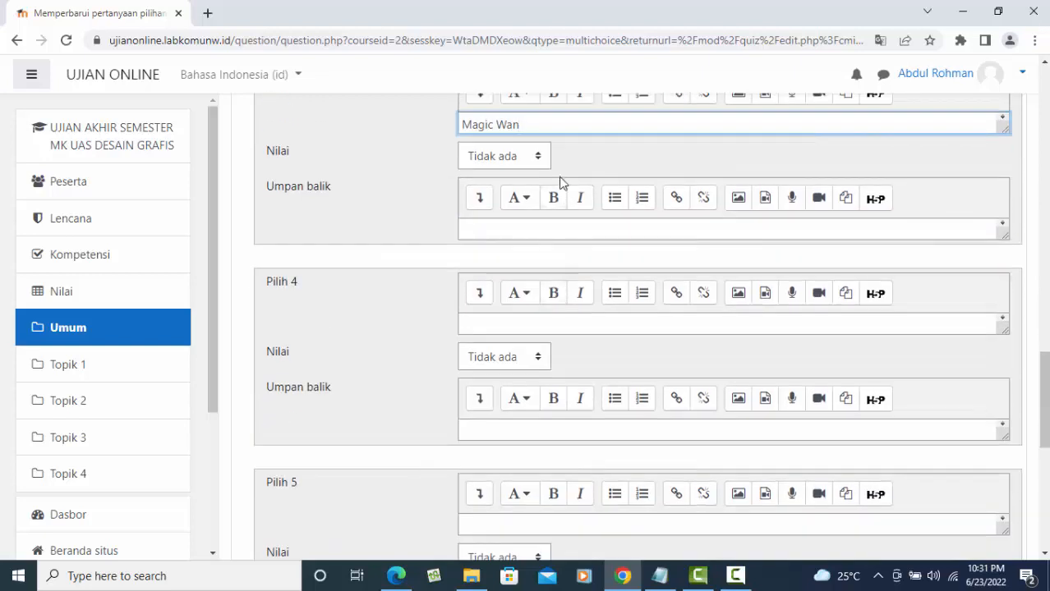
pyautogui.write('d')
pyautogui.click(484, 325)
pyautogui.write('Color')
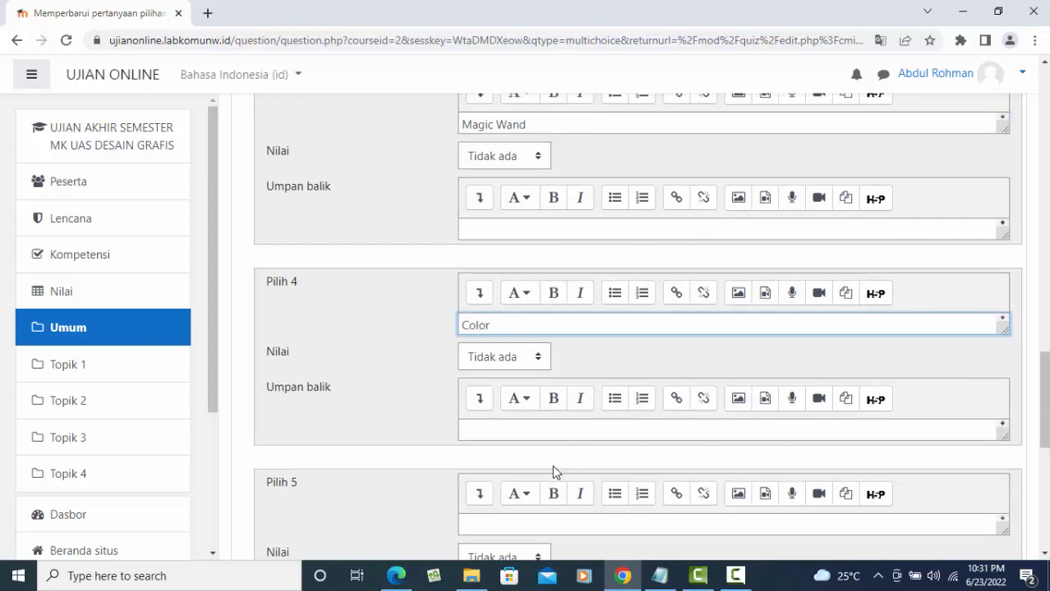
pyautogui.scroll(-2, 552, 465)
pyautogui.click(500, 371)
pyautogui.write('Semua')
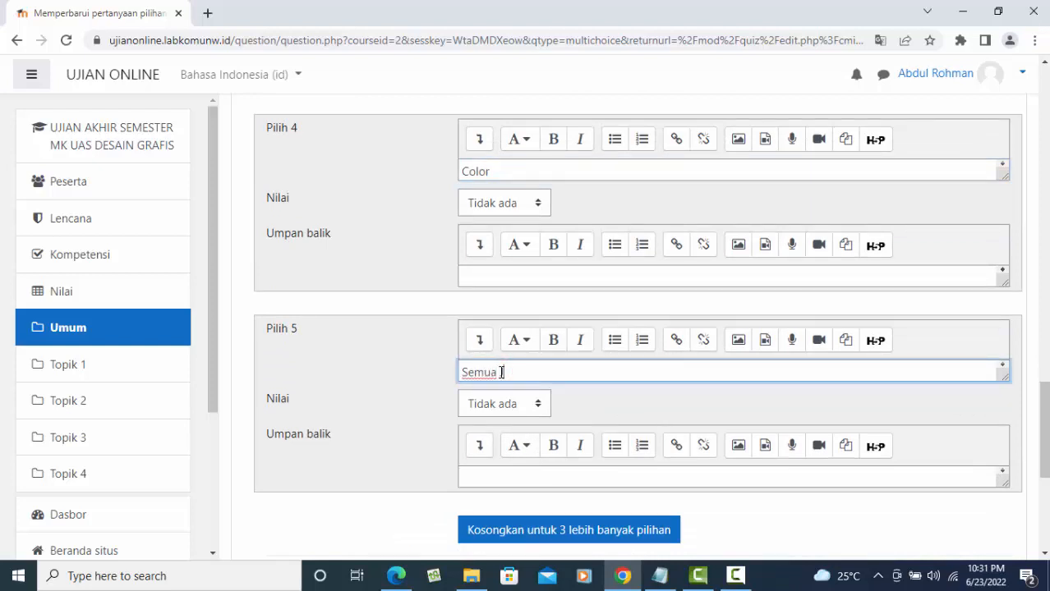
pyautogui.write(' Jawaban Benar')
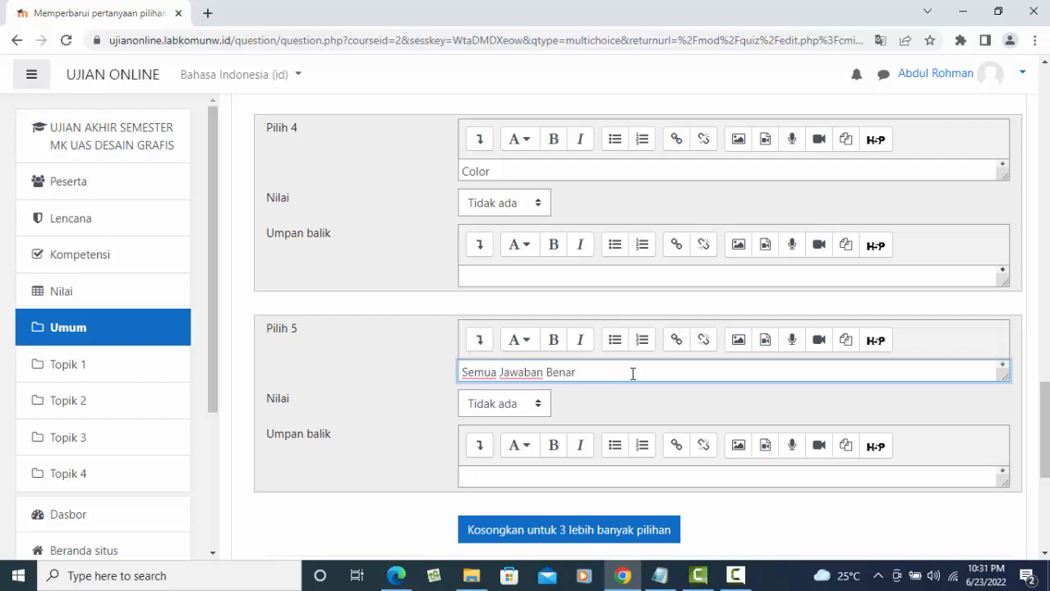
pyautogui.scroll(10, 632, 374)
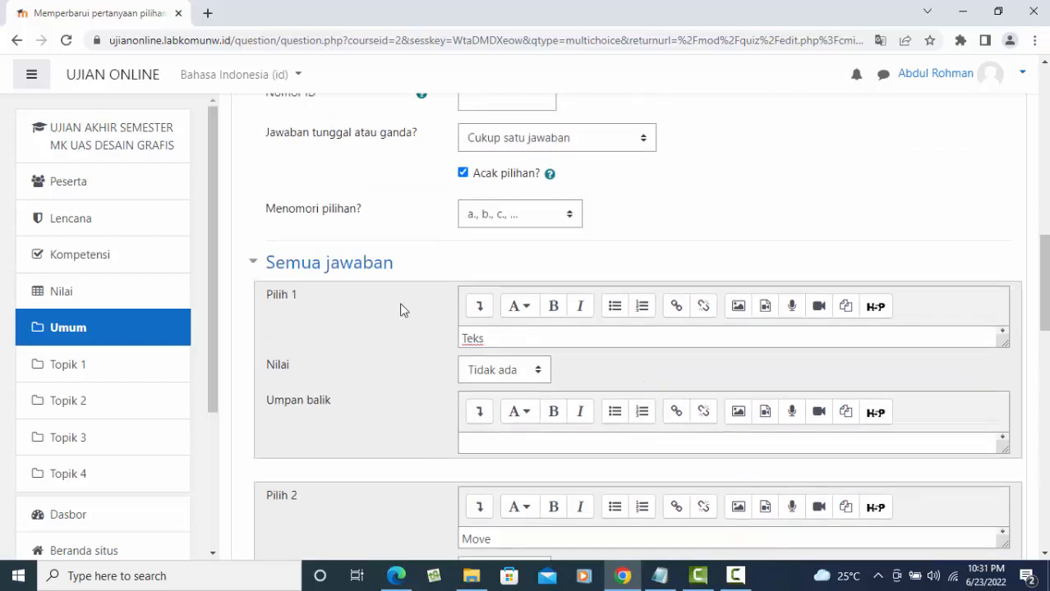
pyautogui.scroll(-5, 535, 375)
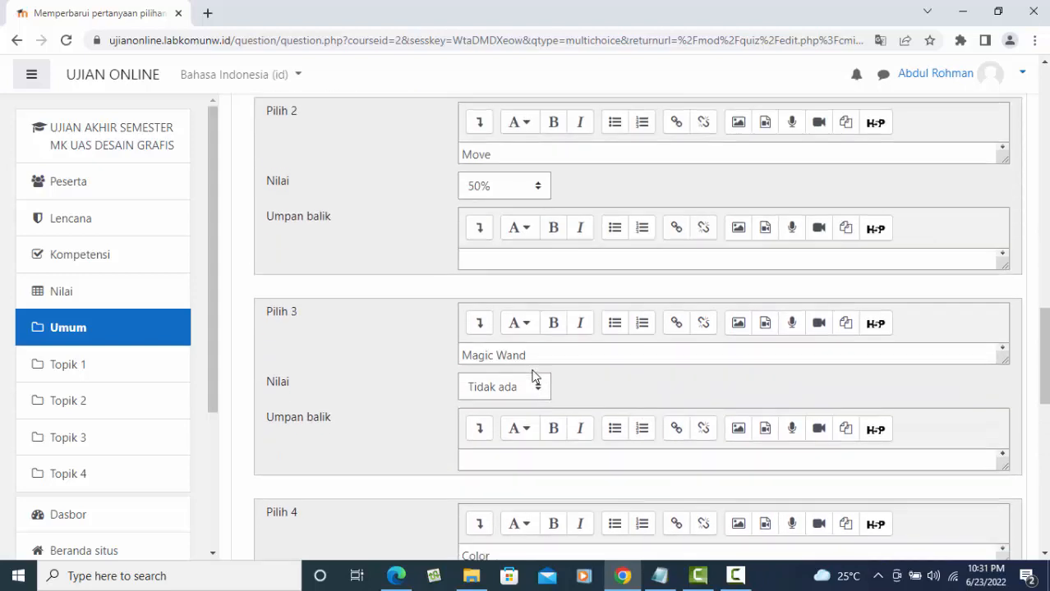
pyautogui.scroll(4, 531, 375)
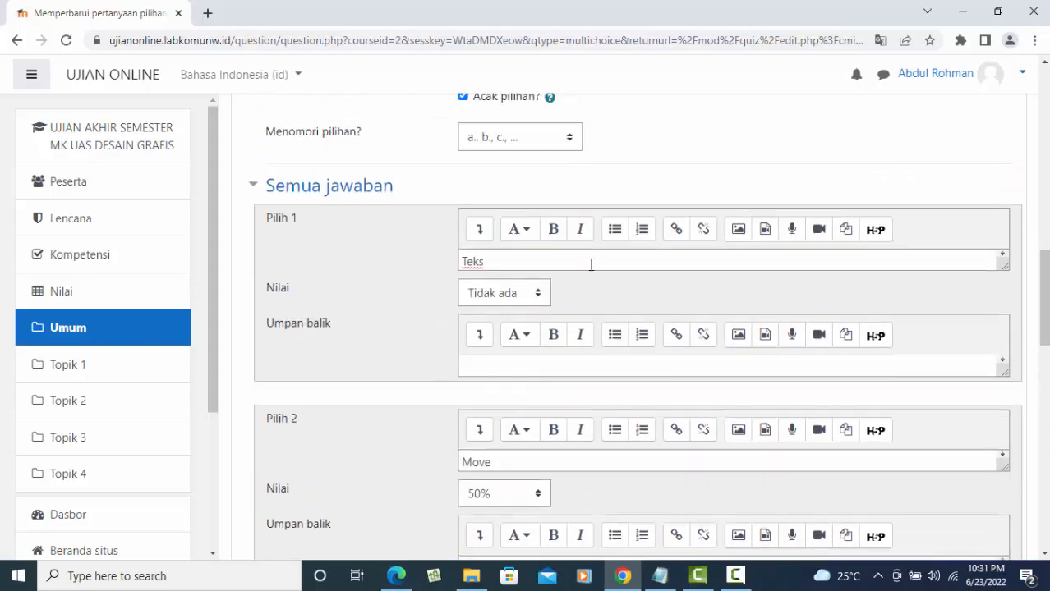
pyautogui.scroll(12, 591, 264)
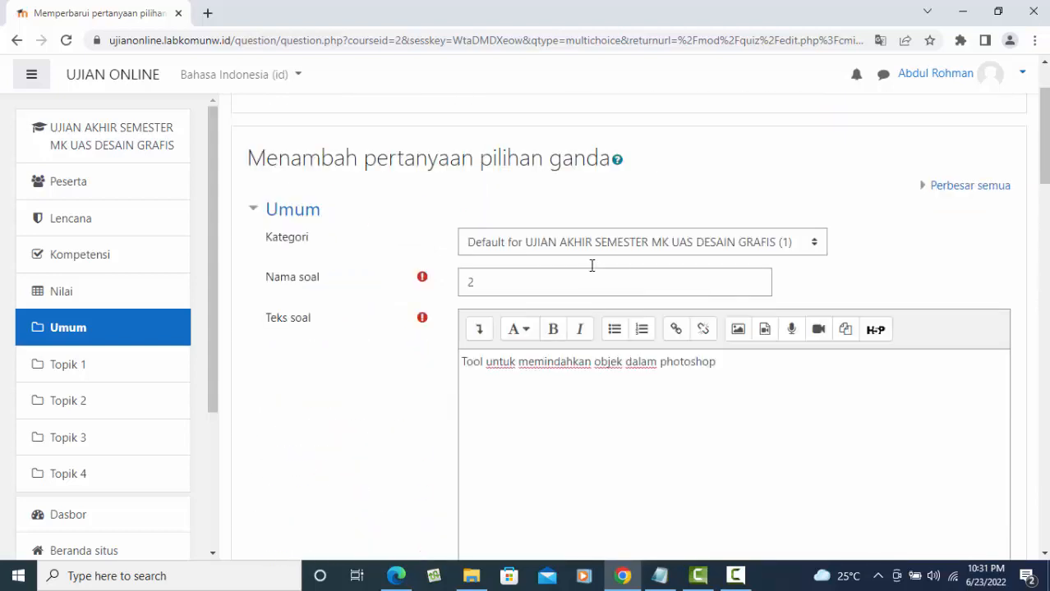
pyautogui.click(739, 330)
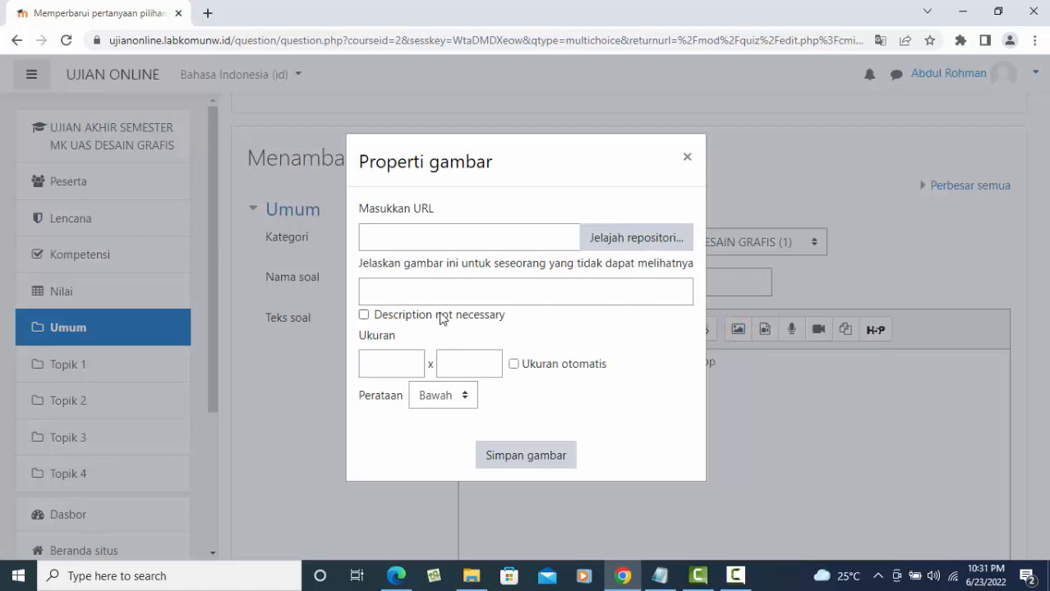
pyautogui.click(637, 239)
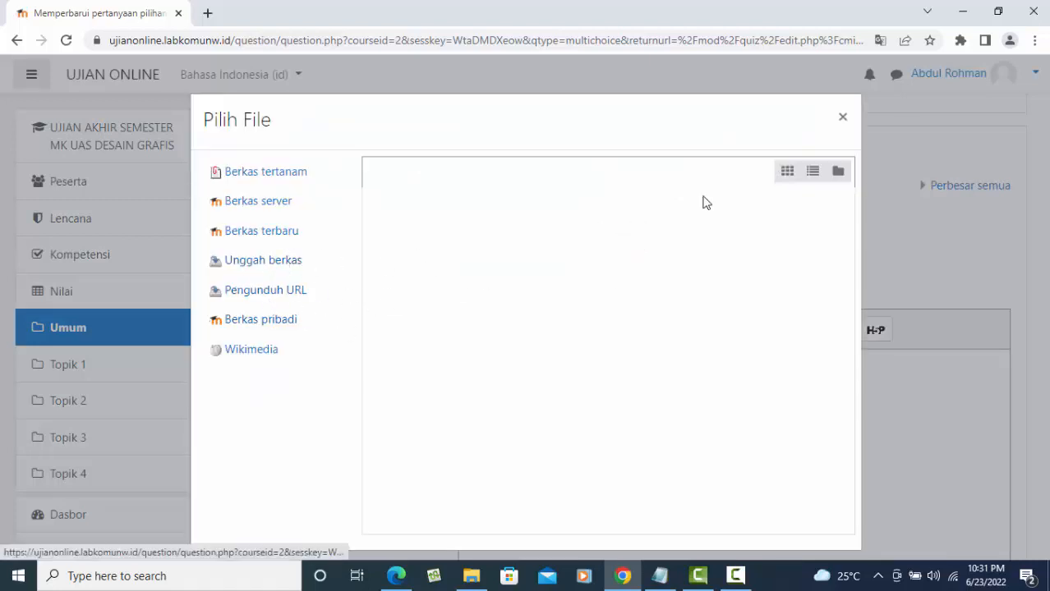
pyautogui.click(841, 117)
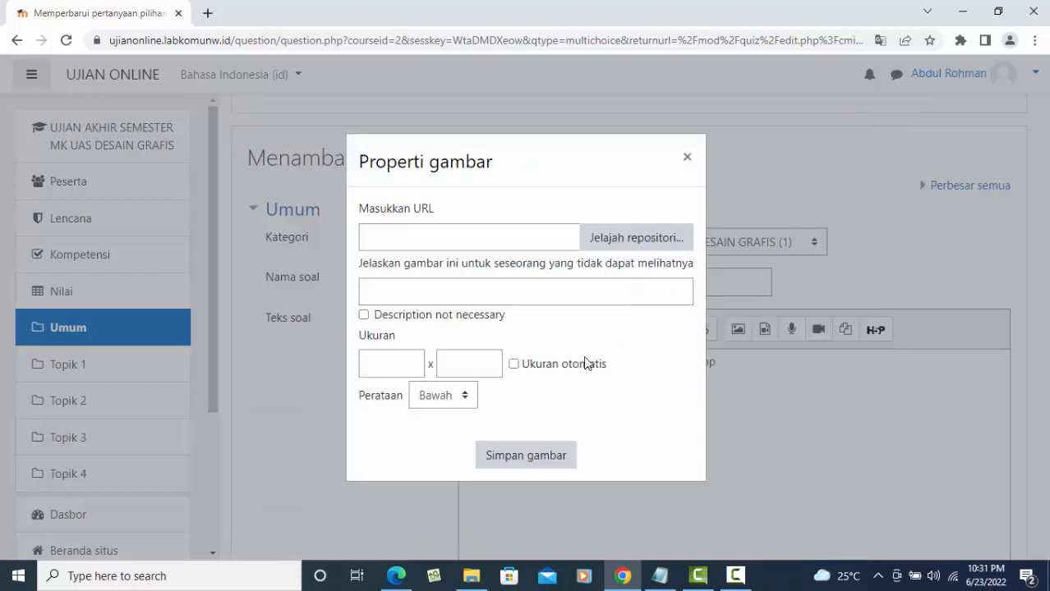
pyautogui.click(686, 156)
pyautogui.scroll(-15, 667, 404)
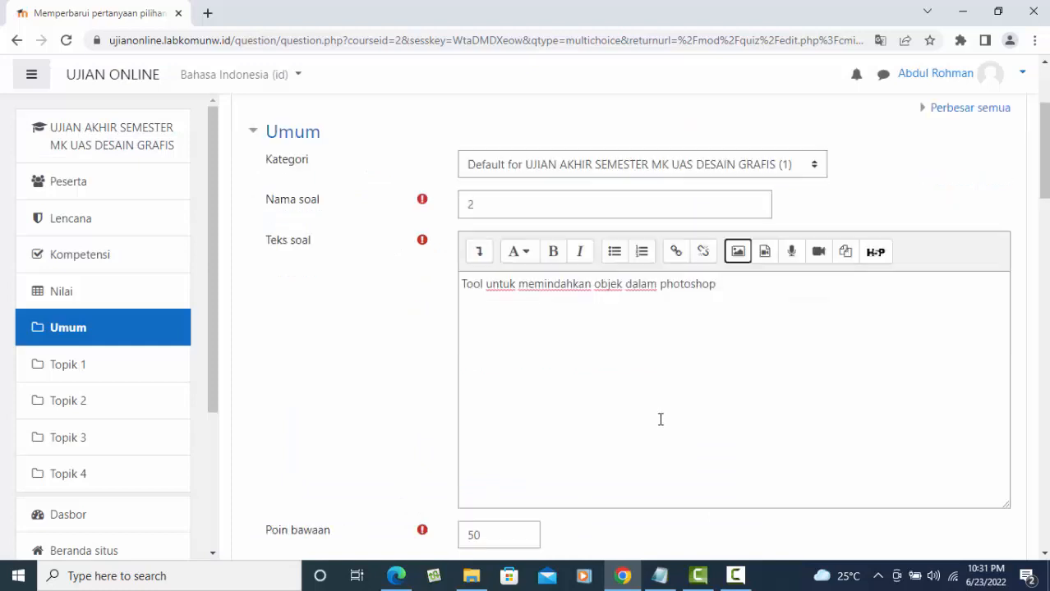
pyautogui.scroll(-1, 660, 408)
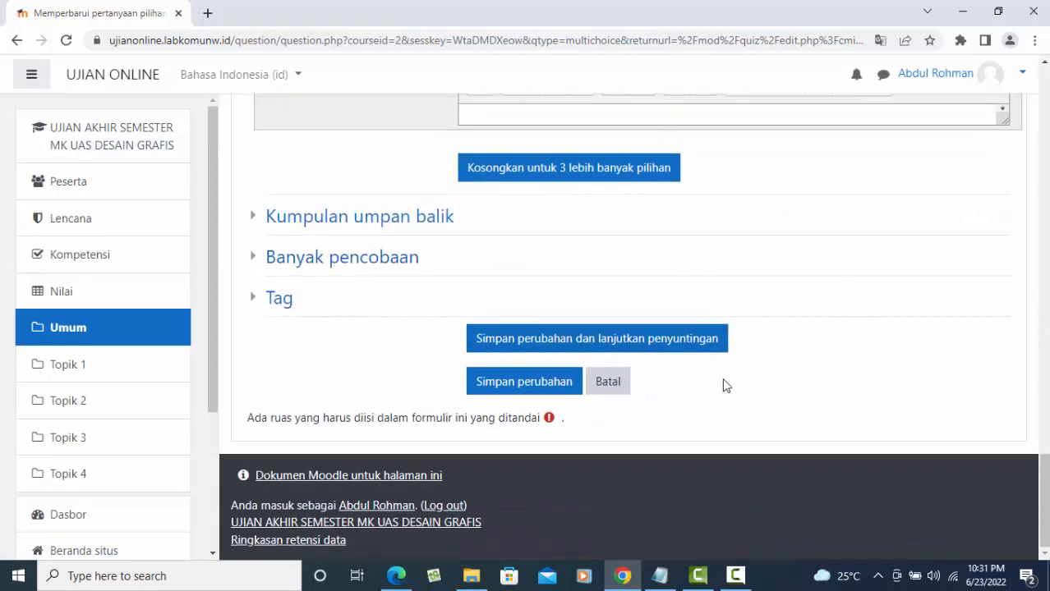
# - Try saving the question, which reports that one choice must be worth 100%
pyautogui.click(527, 382)
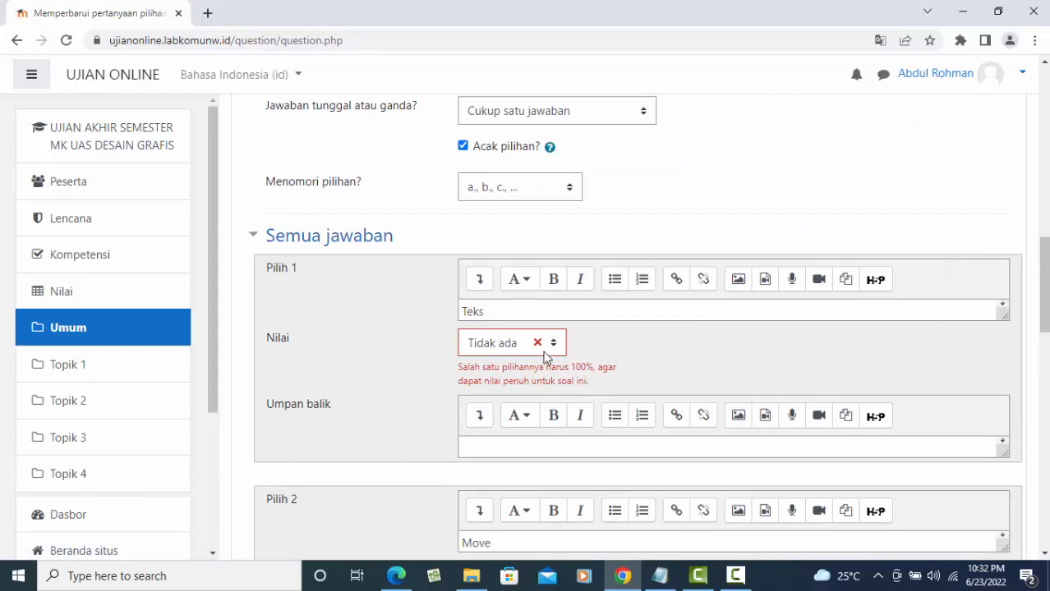
pyautogui.click(554, 343)
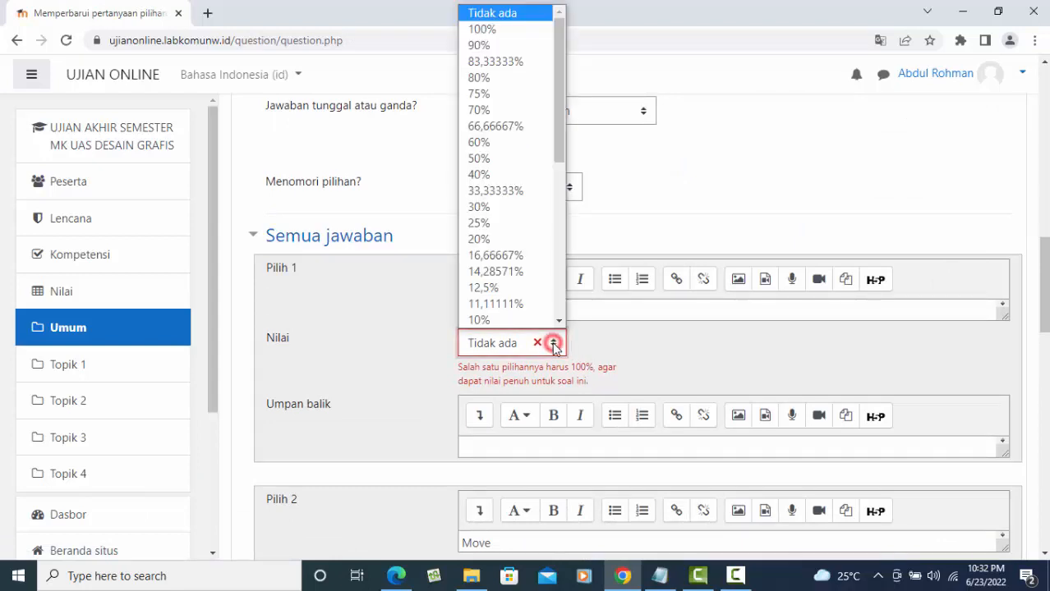
pyautogui.click(641, 339)
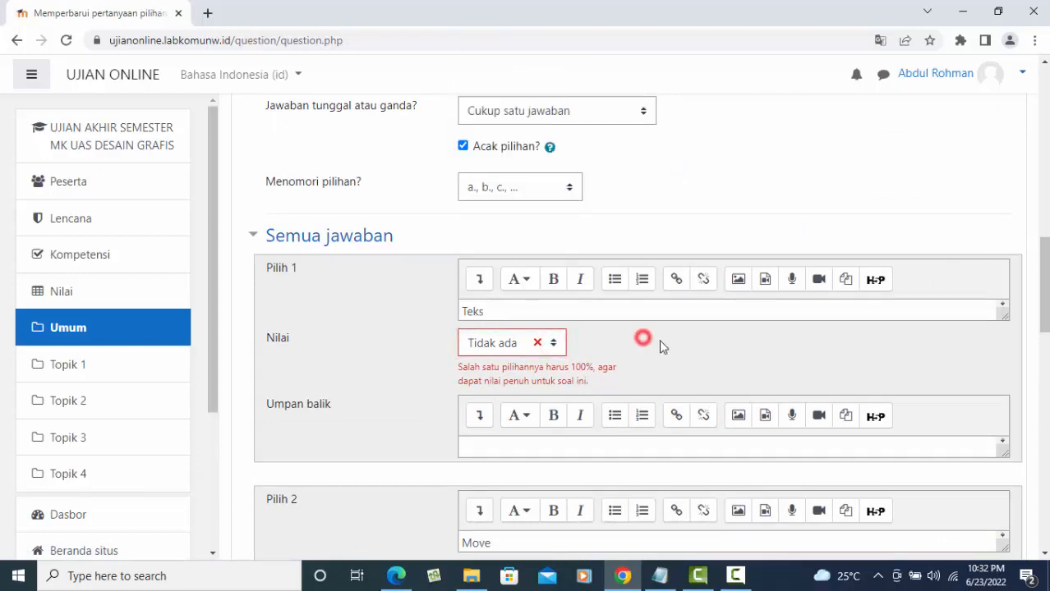
pyautogui.scroll(-4, 675, 354)
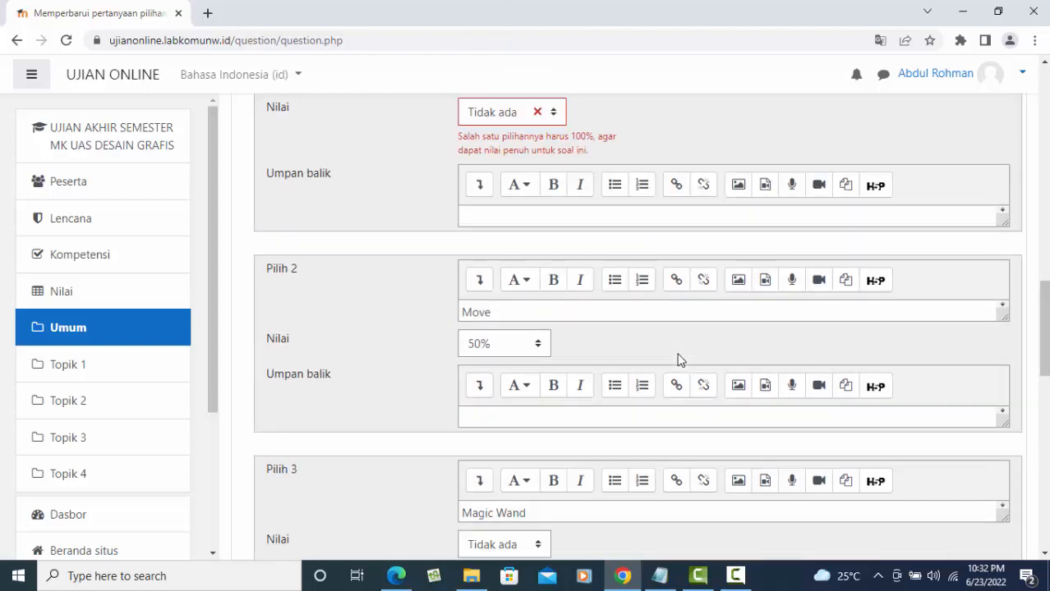
pyautogui.scroll(4, 678, 360)
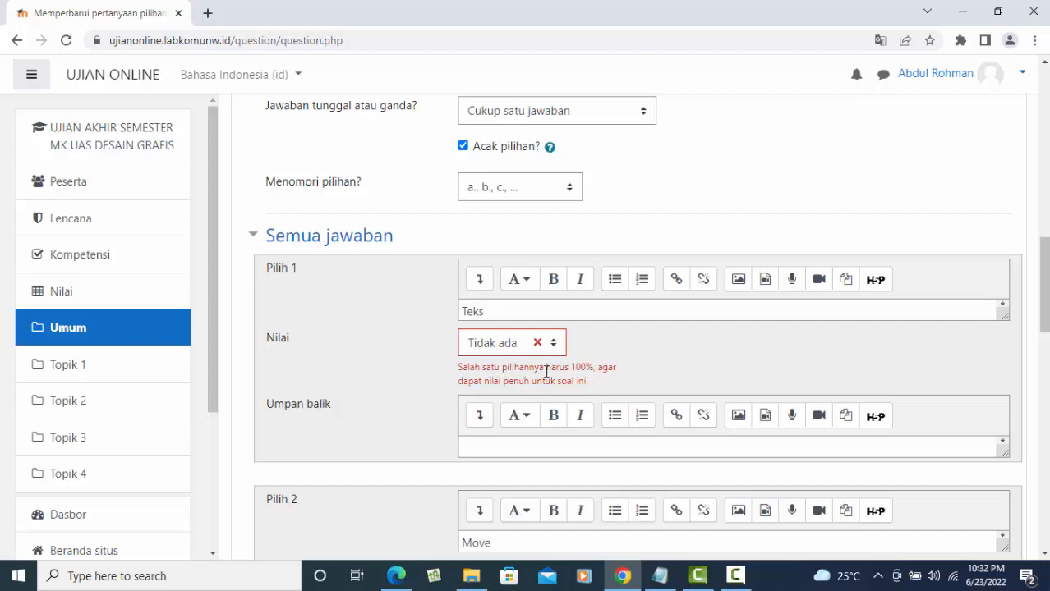
pyautogui.scroll(-3, 602, 372)
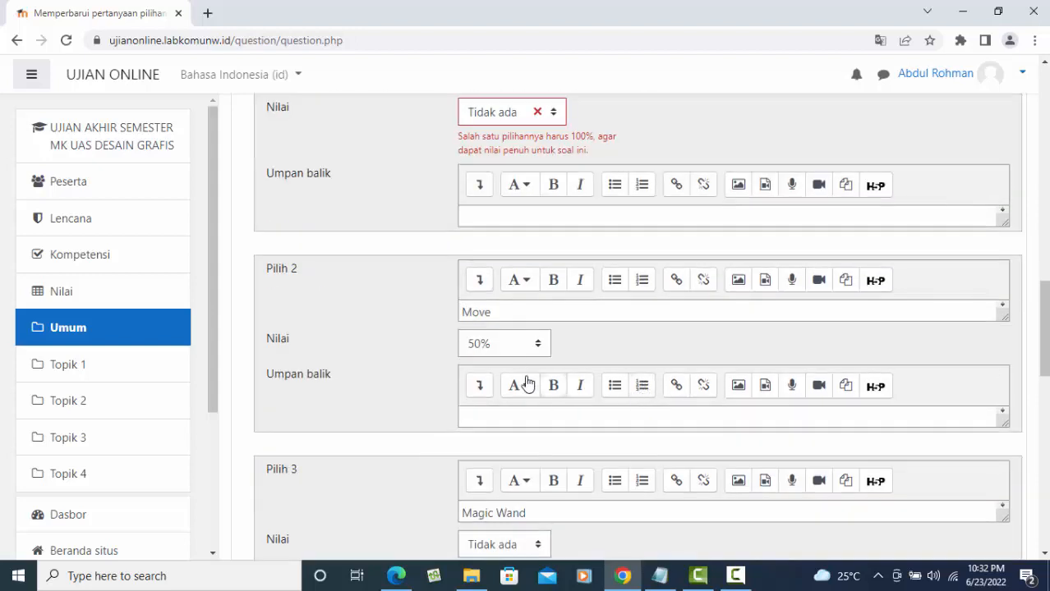
# - Raise the Move answer's grade to 100% and save the question
pyautogui.click(528, 343)
pyautogui.click(493, 30)
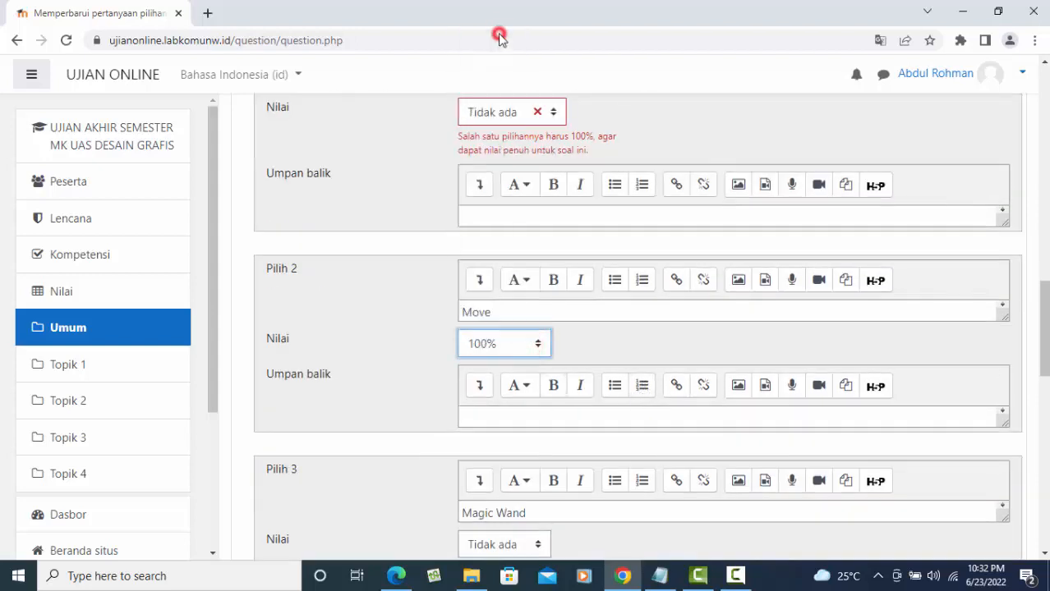
pyautogui.scroll(-5, 680, 300)
pyautogui.scroll(-10, 667, 302)
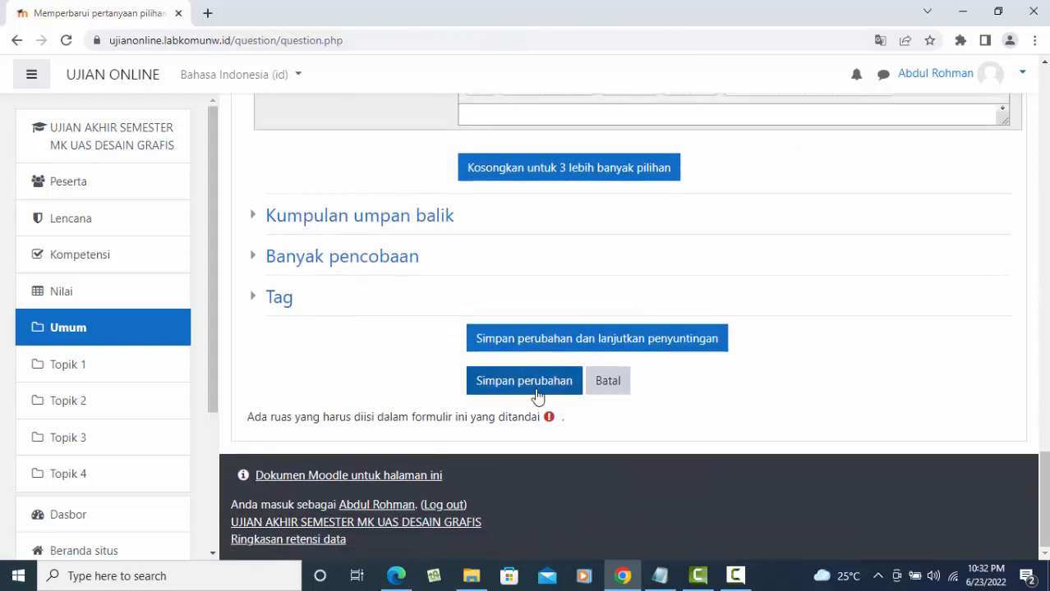
pyautogui.click(534, 382)
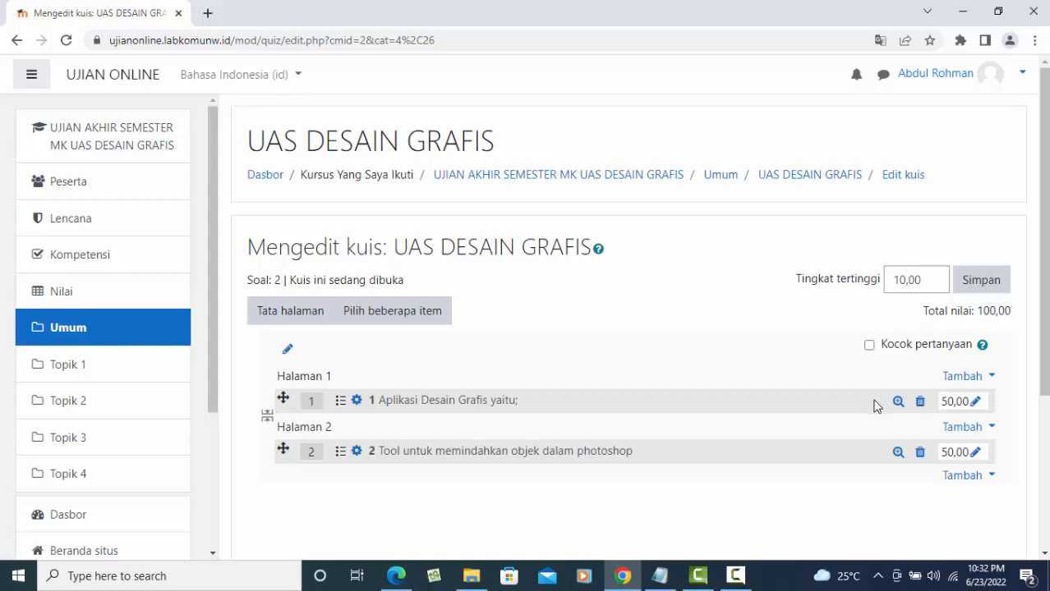
# - Set the quiz's maximum grade (Tingkat tertinggi) to 100,00 and save it
pyautogui.scroll(-3, 887, 441)
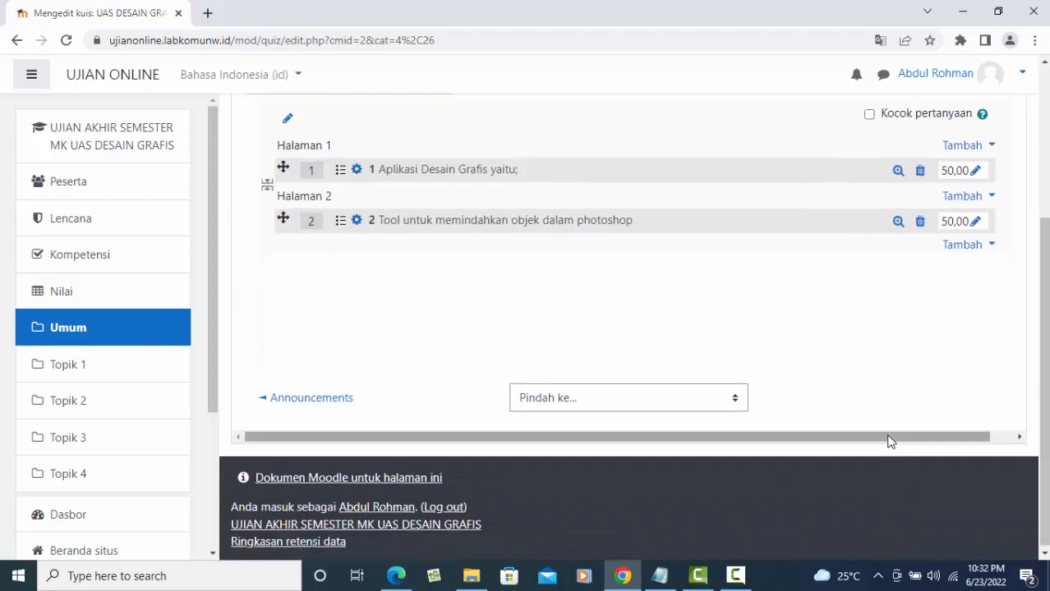
pyautogui.scroll(3, 888, 441)
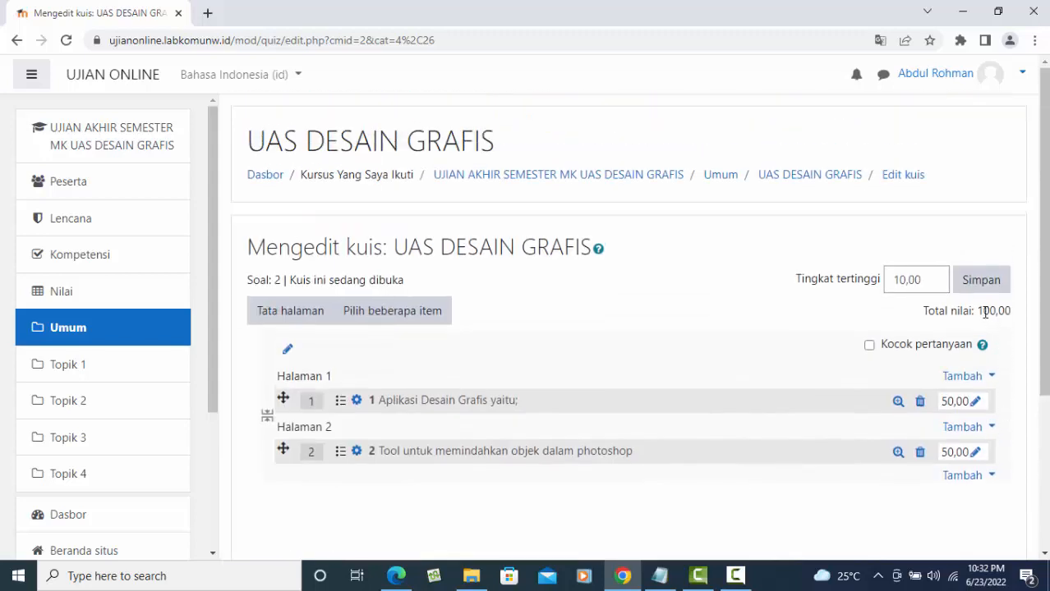
pyautogui.doubleClick(918, 279)
pyautogui.write('10')
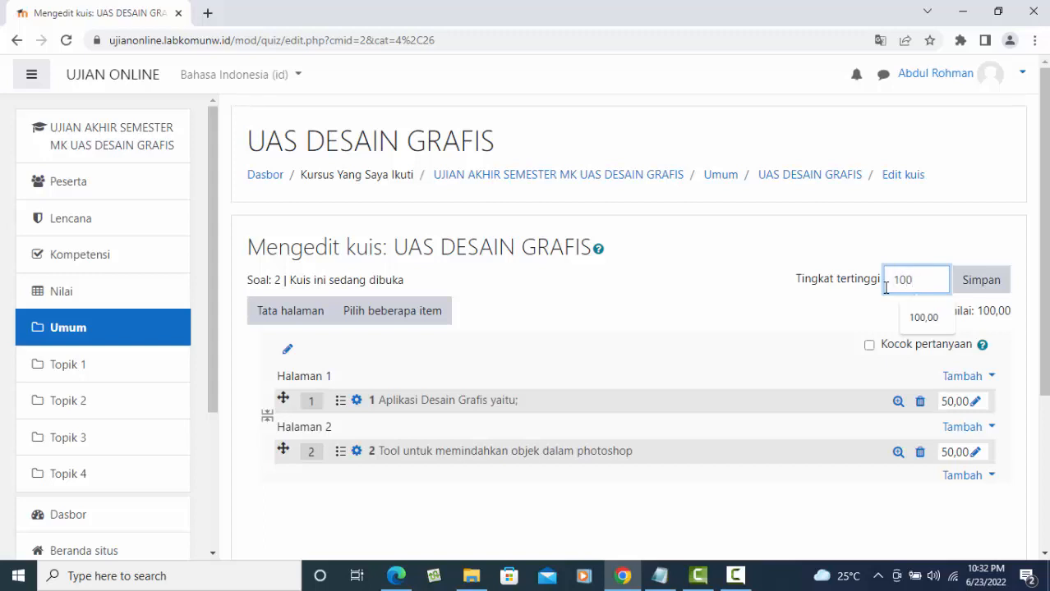
pyautogui.write('00')
pyautogui.click(924, 316)
pyautogui.click(986, 280)
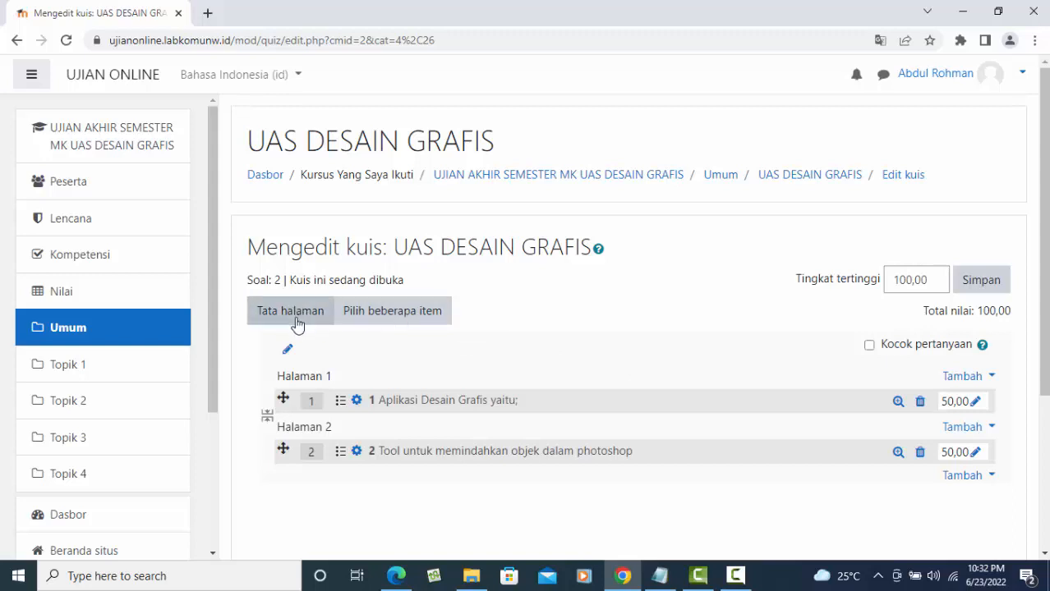
# - Check the repagination and multi-select options, then go to the quiz's main page
pyautogui.click(300, 312)
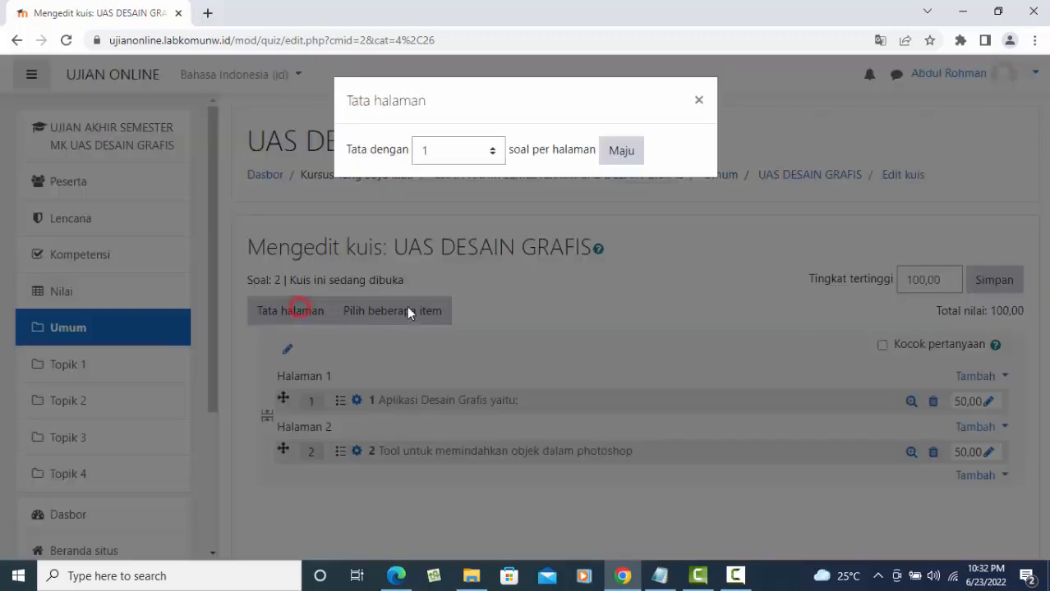
pyautogui.click(698, 102)
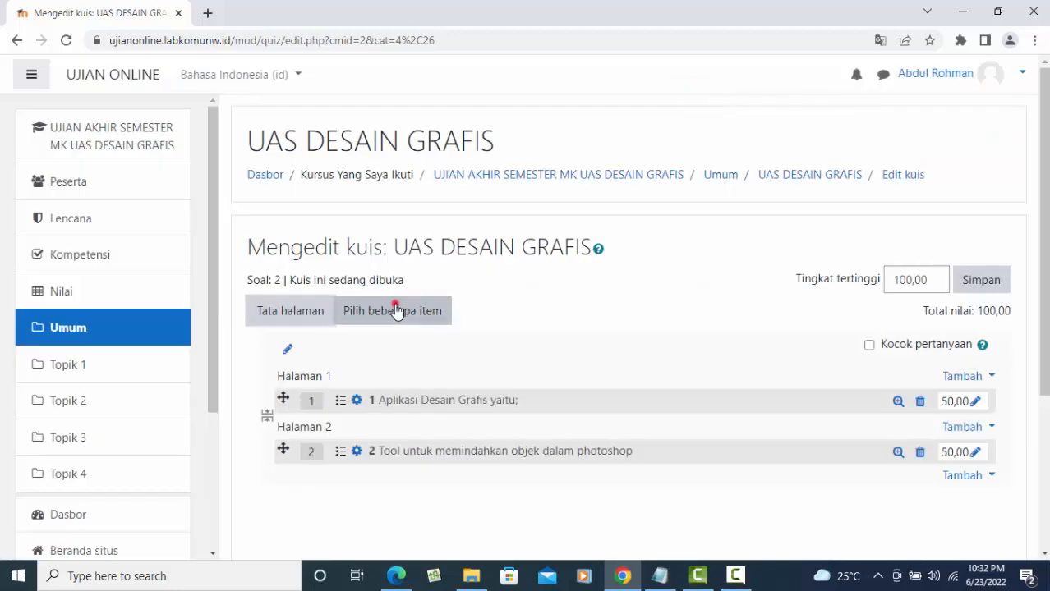
pyautogui.click(396, 309)
pyautogui.scroll(-4, 662, 354)
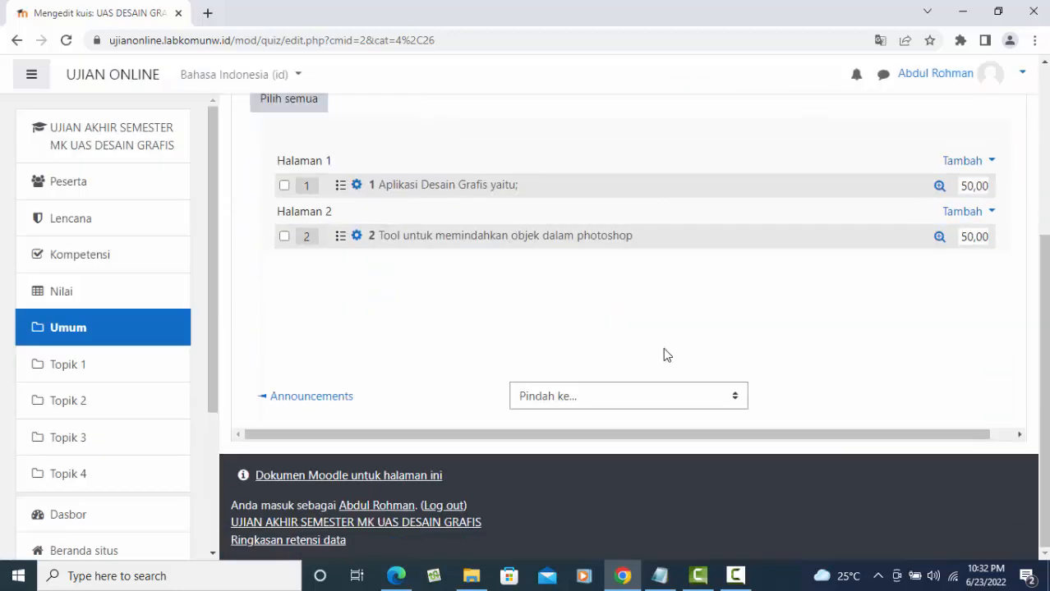
pyautogui.scroll(3, 663, 354)
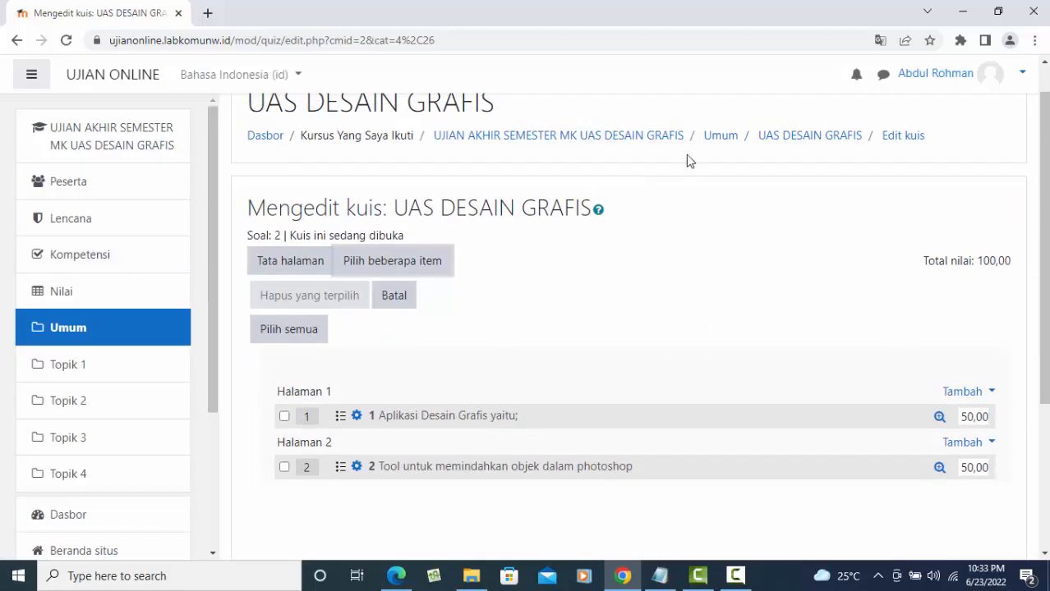
pyautogui.click(804, 136)
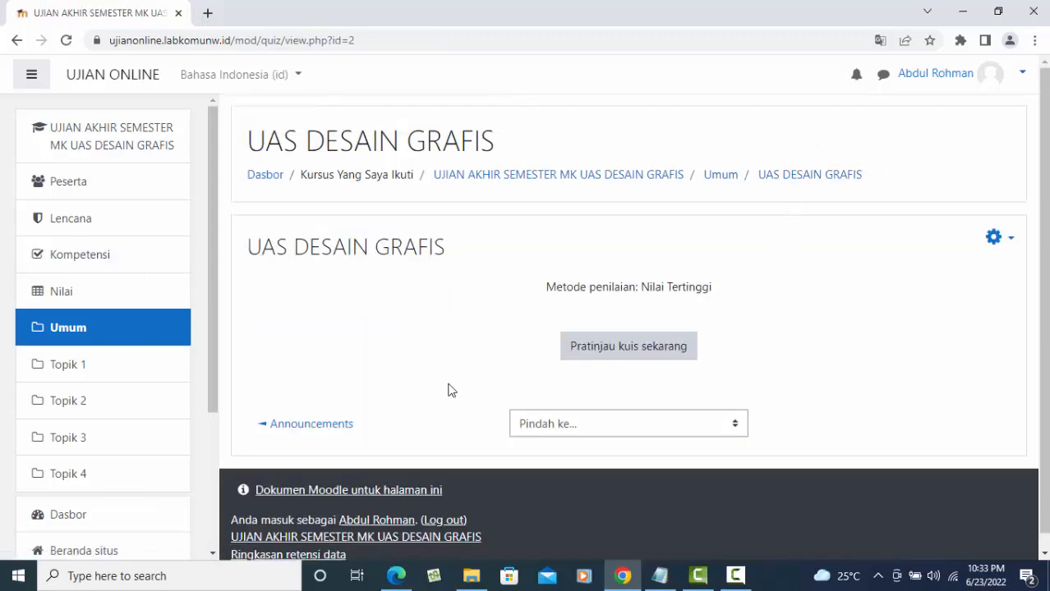
# - Start a preview of UAS DESAIN GRAFIS with Pratinjau kuis sekarang
pyautogui.click(644, 348)
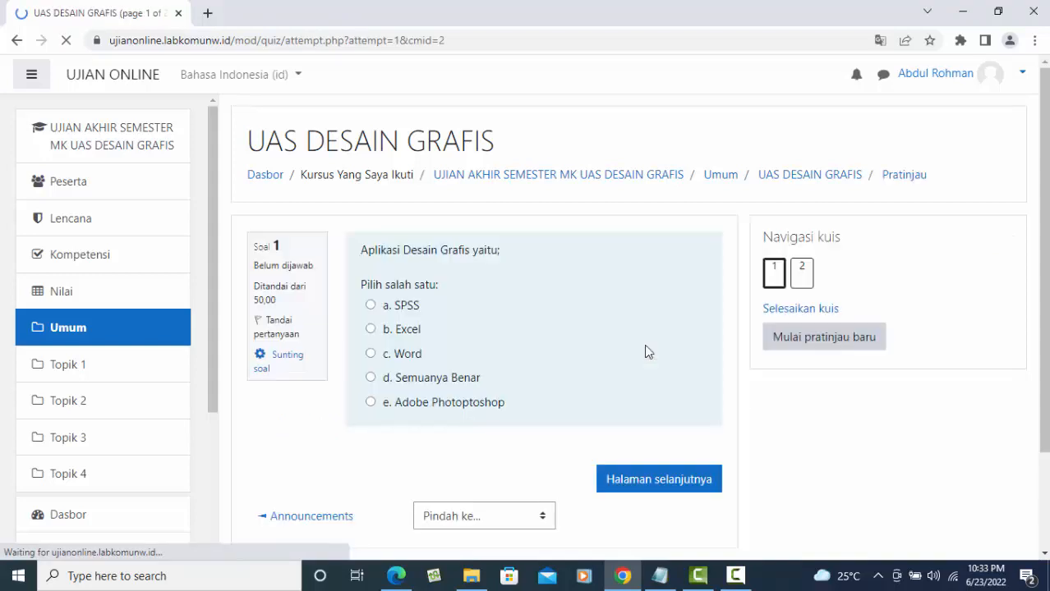
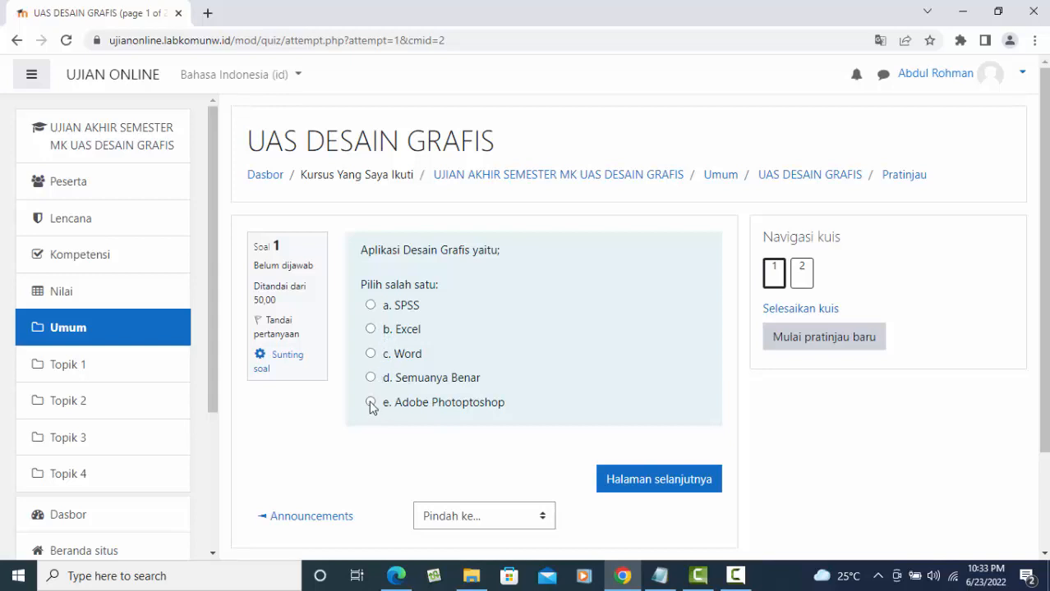
# - Answer question 1 with Adobe Photoshop and question 2 with Move
pyautogui.click(371, 404)
pyautogui.click(680, 504)
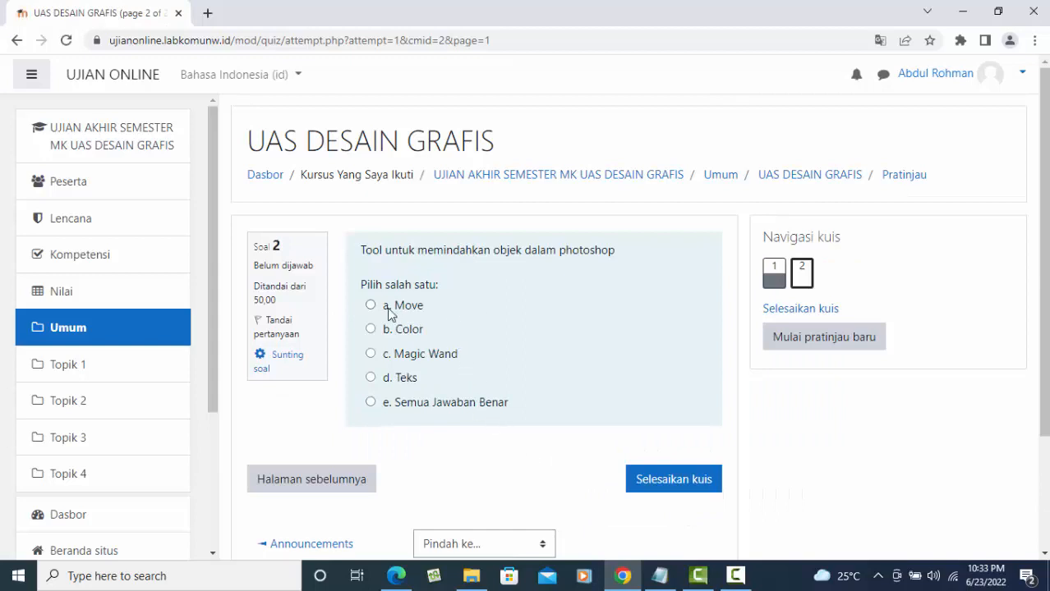
pyautogui.click(370, 306)
# - Finish the attempt and submit all answers for grading
pyautogui.click(684, 503)
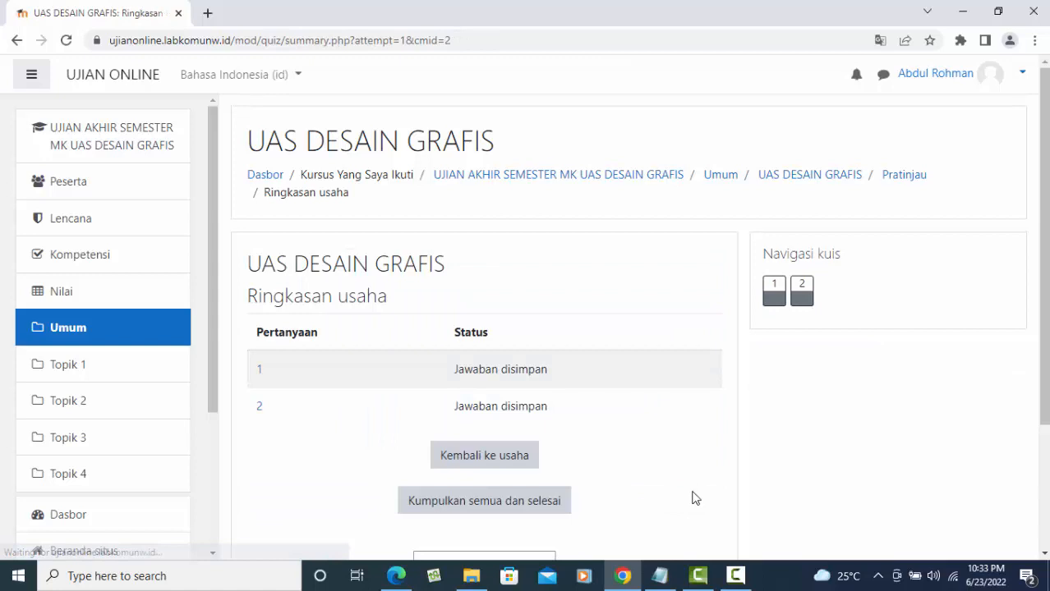
pyautogui.scroll(-3, 674, 460)
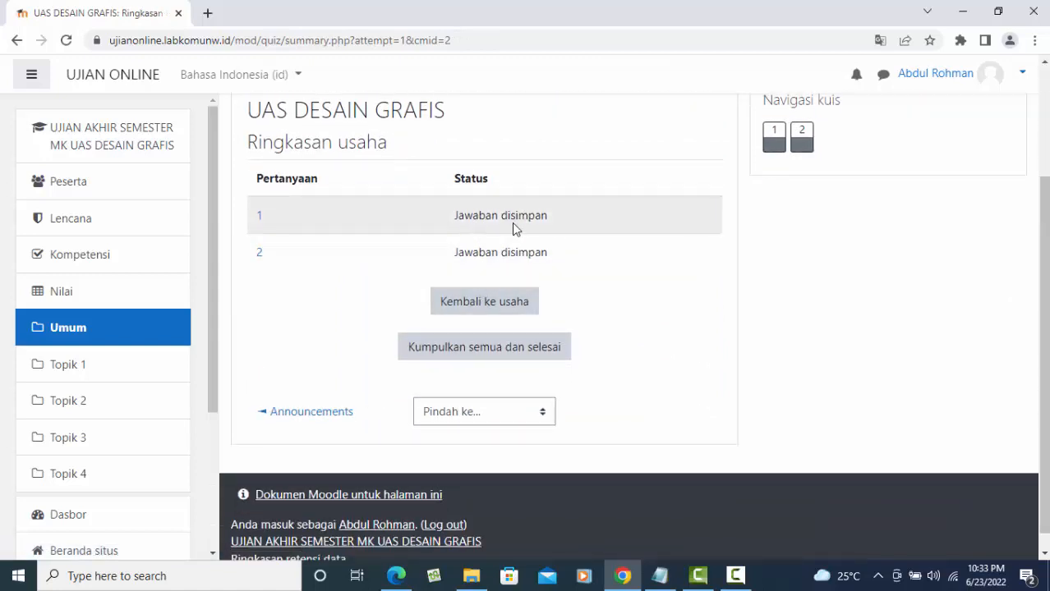
pyautogui.click(529, 354)
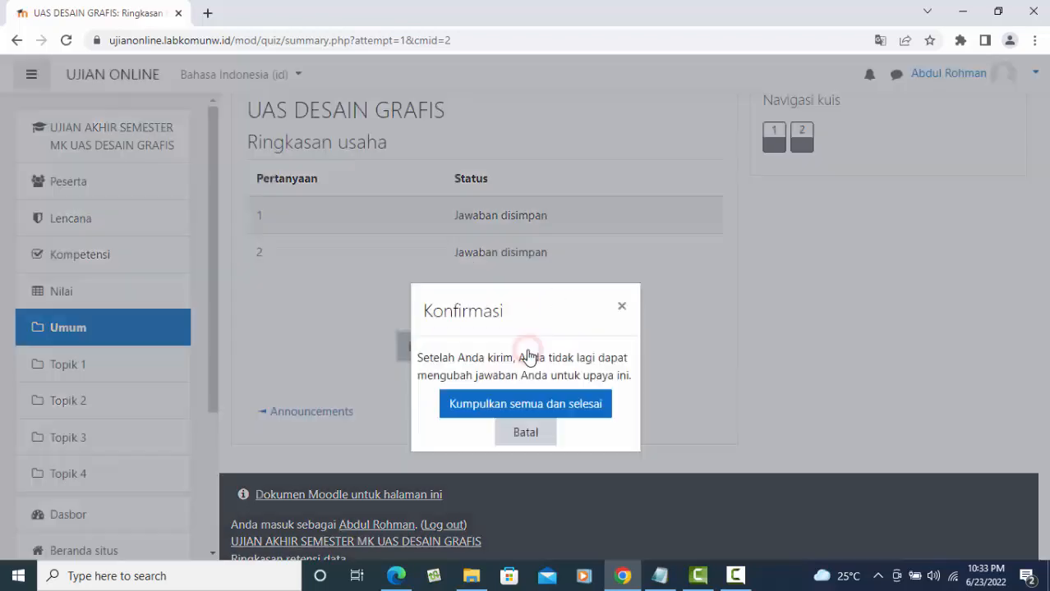
pyautogui.click(555, 404)
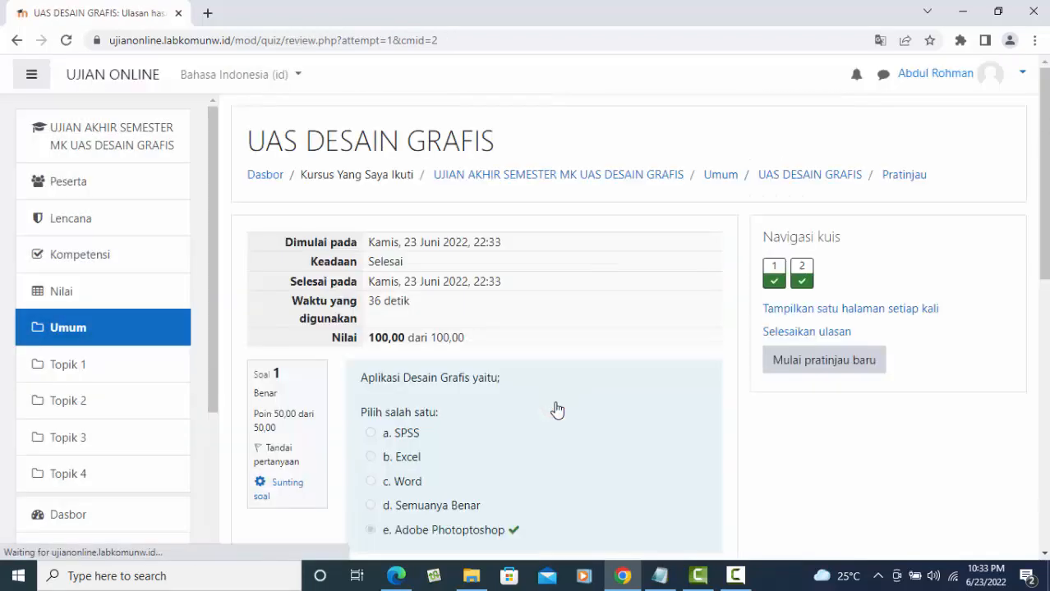
pyautogui.scroll(-3, 634, 380)
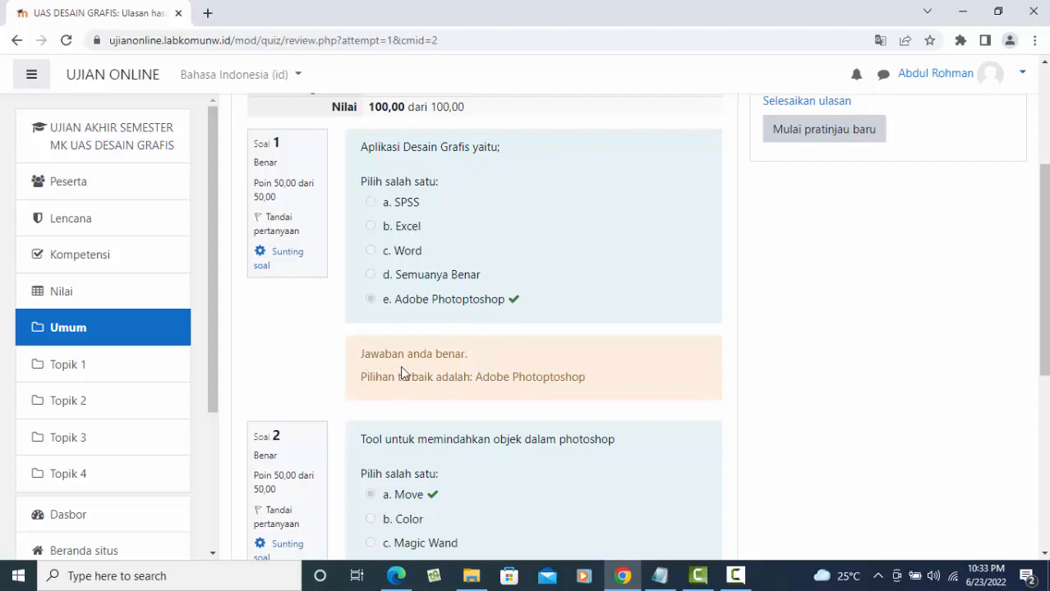
pyautogui.scroll(-4, 504, 385)
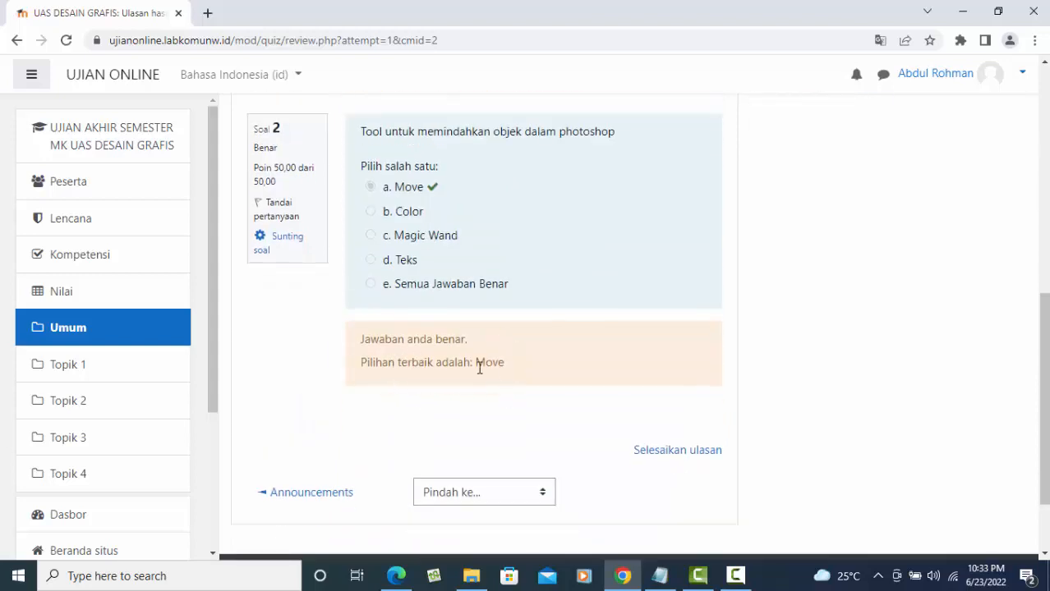
pyautogui.scroll(7, 649, 411)
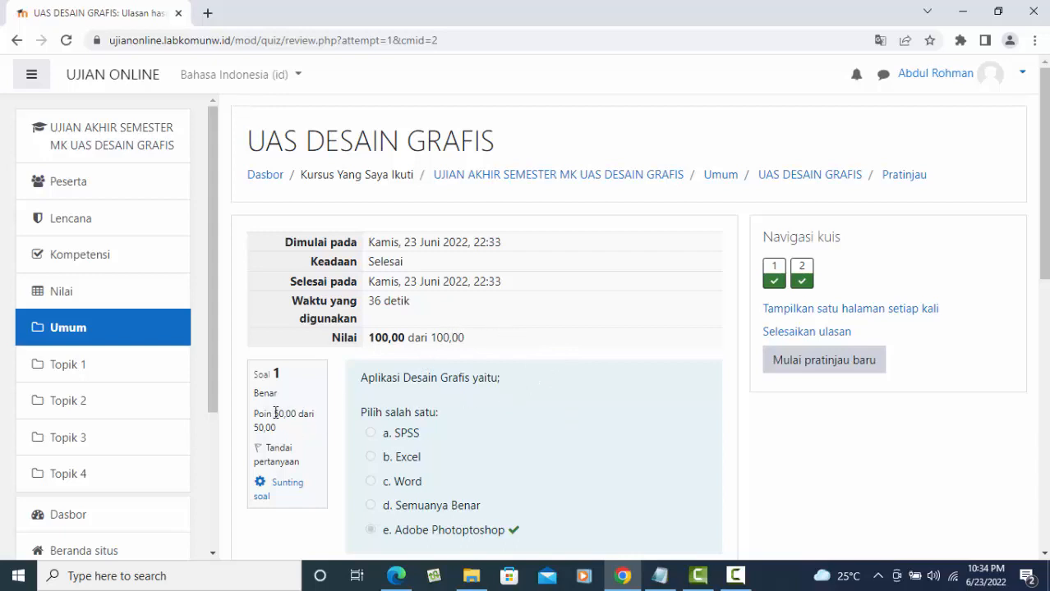
pyautogui.scroll(-5, 282, 435)
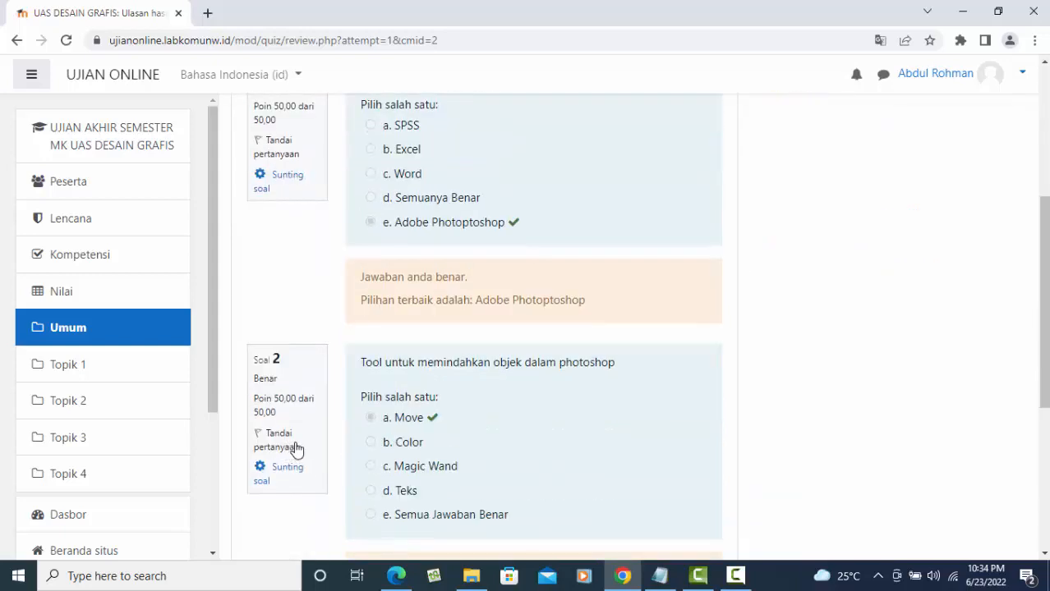
pyautogui.scroll(5, 293, 446)
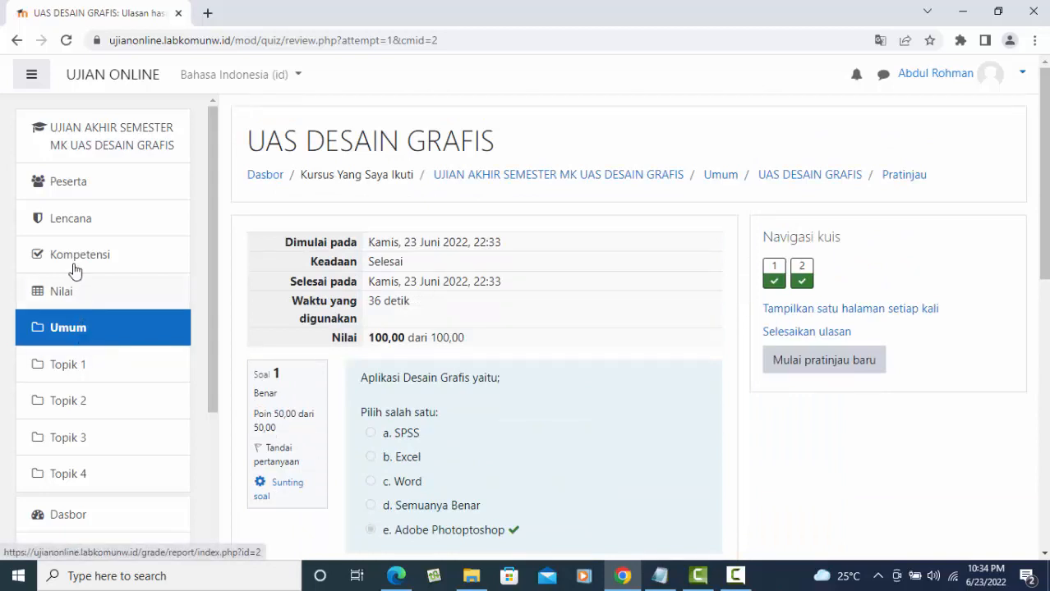
# - Review the course participants list, then open the UAS DESAIN GRAFIS course in the Edge browser
pyautogui.click(78, 189)
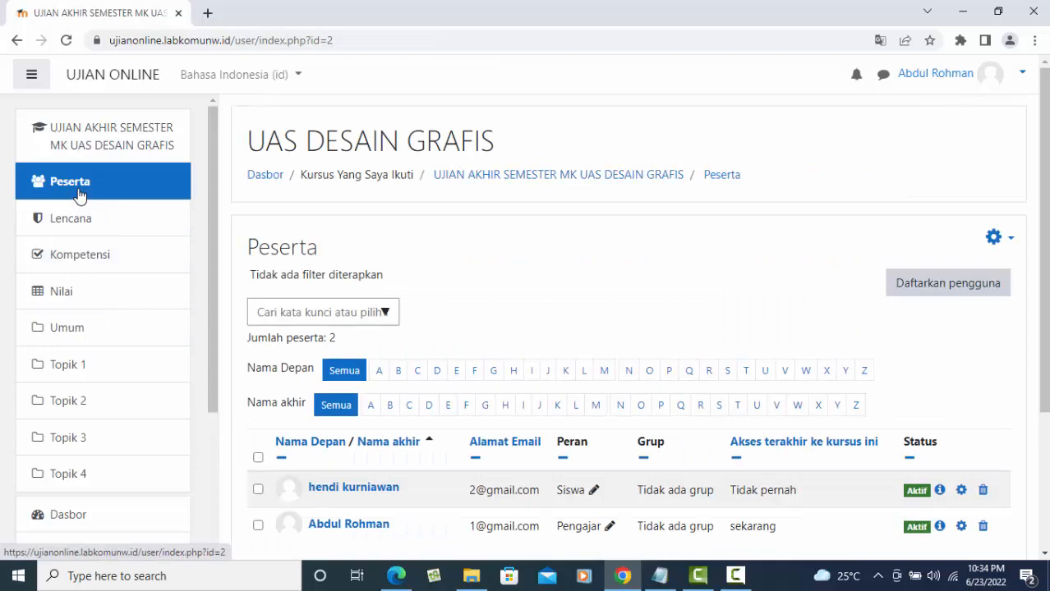
pyautogui.scroll(-2, 768, 361)
pyautogui.scroll(-1, 768, 361)
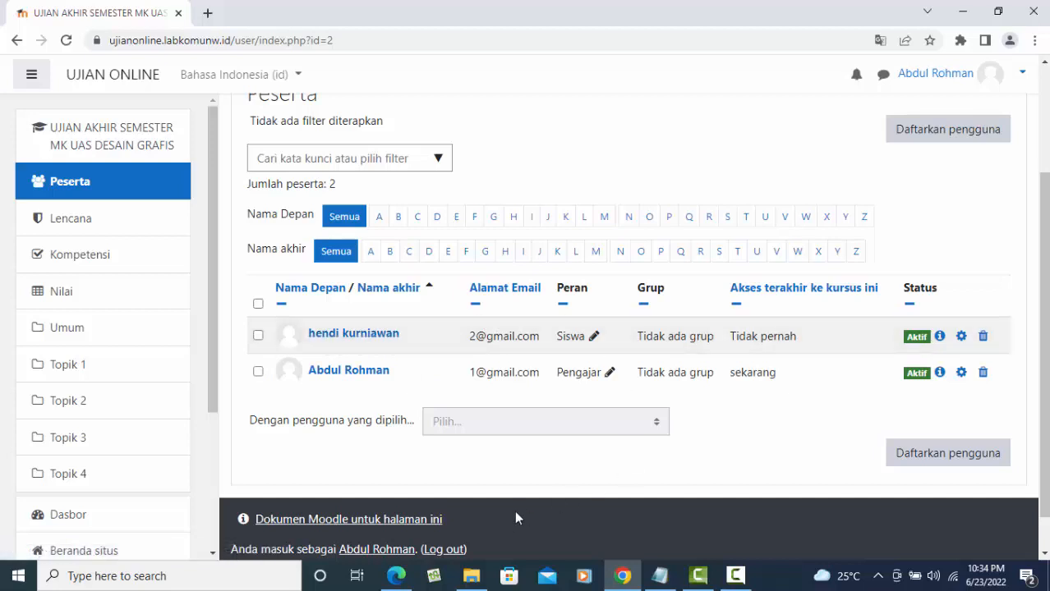
pyautogui.click(396, 577)
pyautogui.click(184, 267)
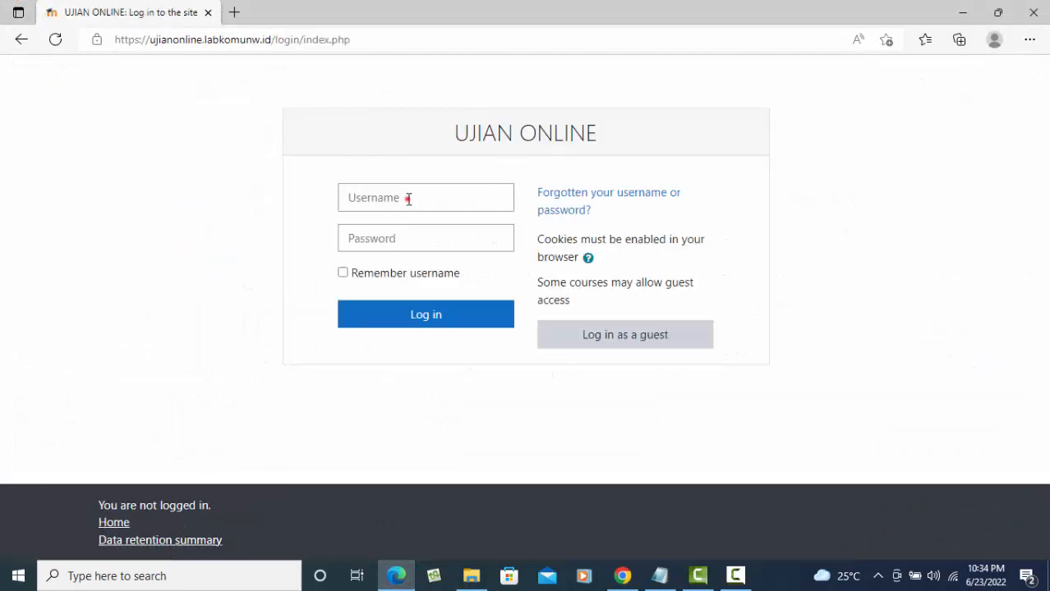
# - Log in with the student's autofilled username and a password; the login is rejected
pyautogui.click(408, 199)
pyautogui.write('hendi')
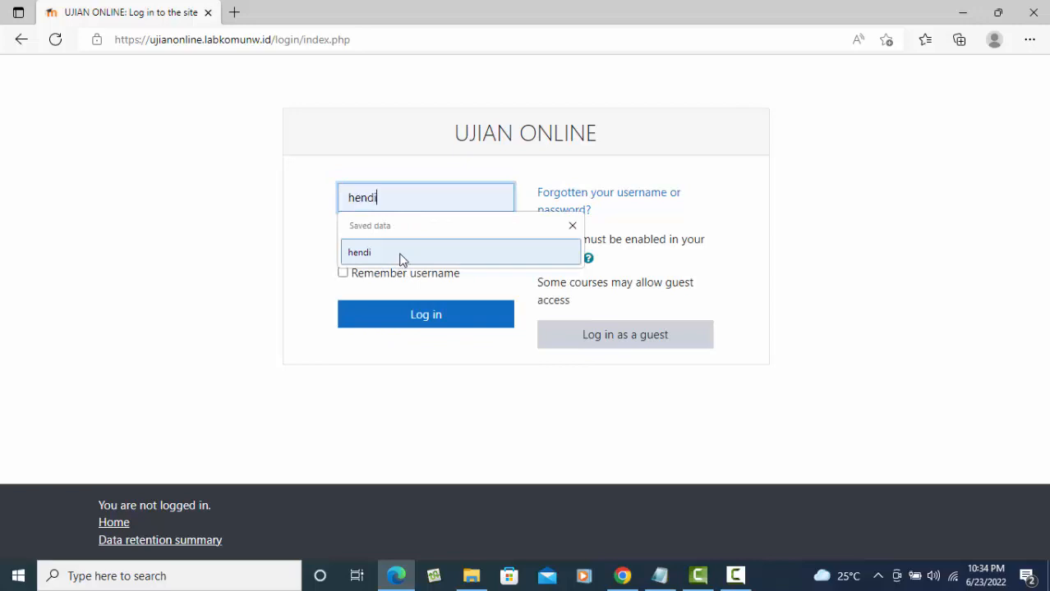
pyautogui.click(398, 254)
pyautogui.click(389, 240)
pyautogui.write('•')
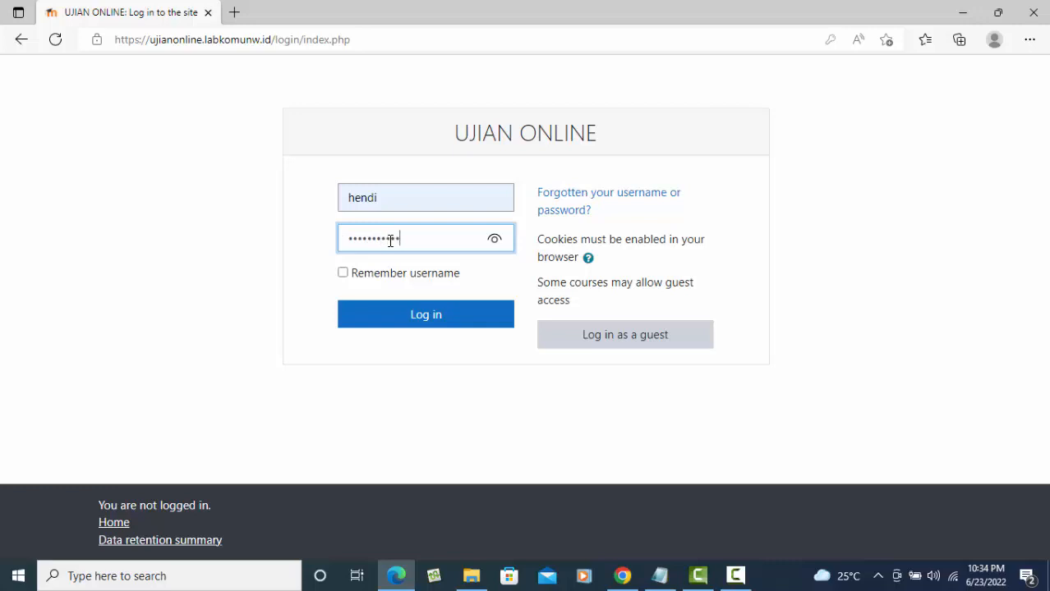
pyautogui.click(422, 320)
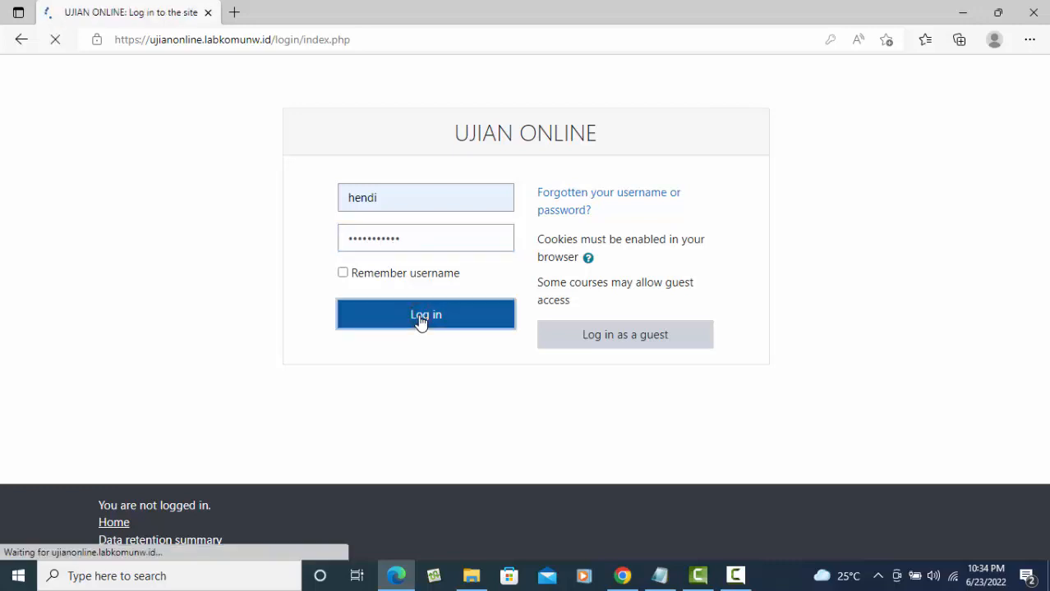
# - Retype the student's username and a password and try logging in again
pyautogui.click(387, 257)
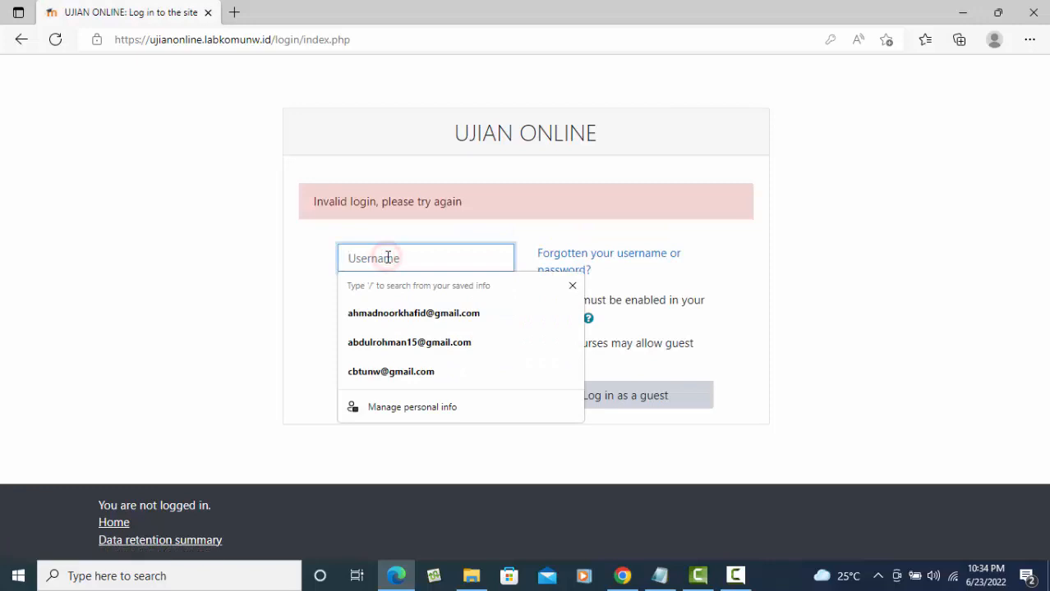
pyautogui.write('hendi')
pyautogui.press('Tab')
pyautogui.write('h')
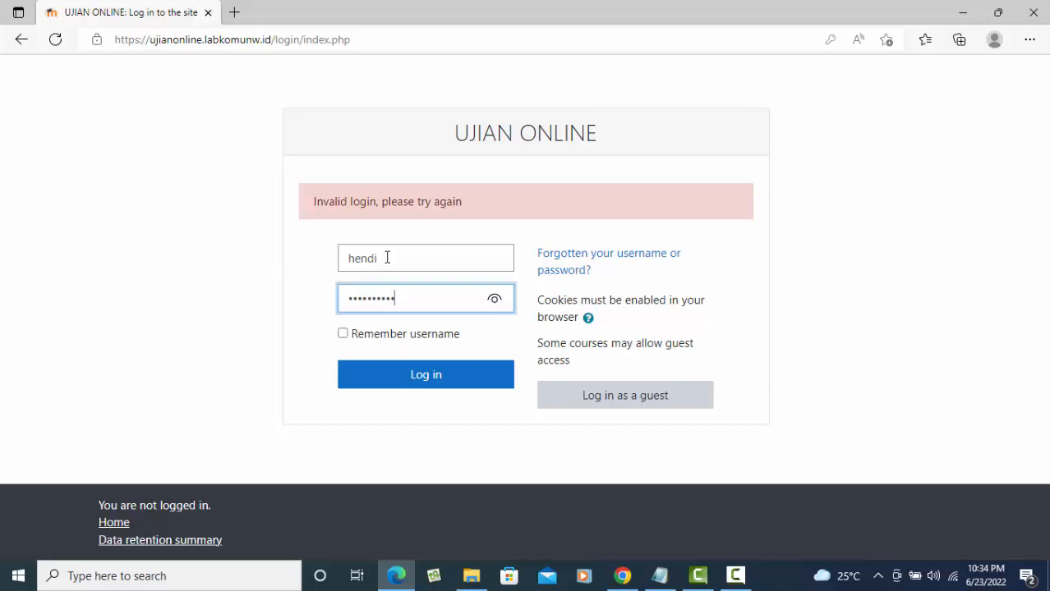
pyautogui.click(435, 375)
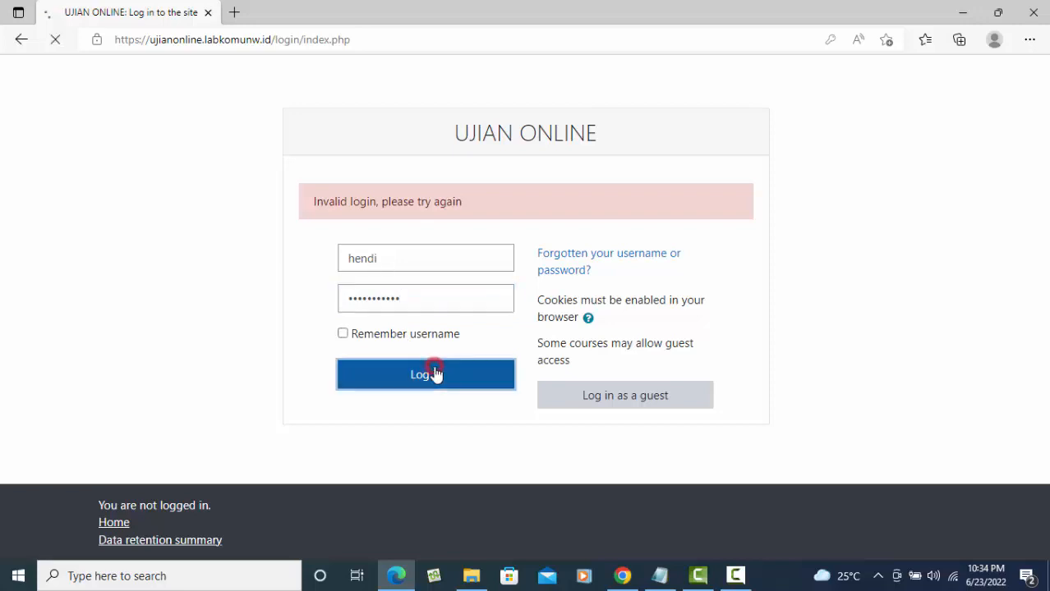
# - Make a third login attempt with the autofilled student username and a password
pyautogui.click(398, 260)
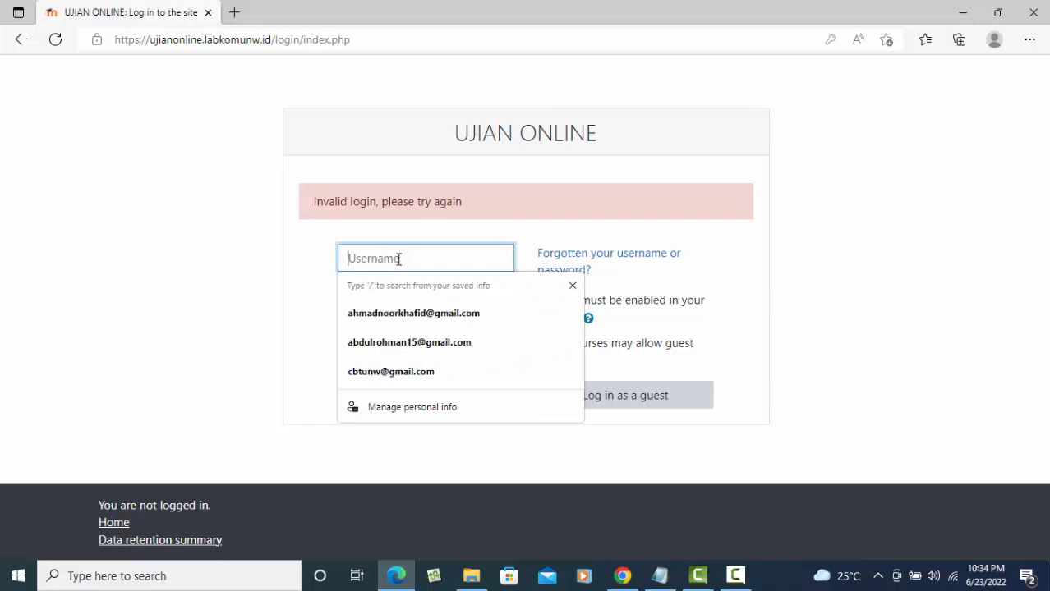
pyautogui.write('hen')
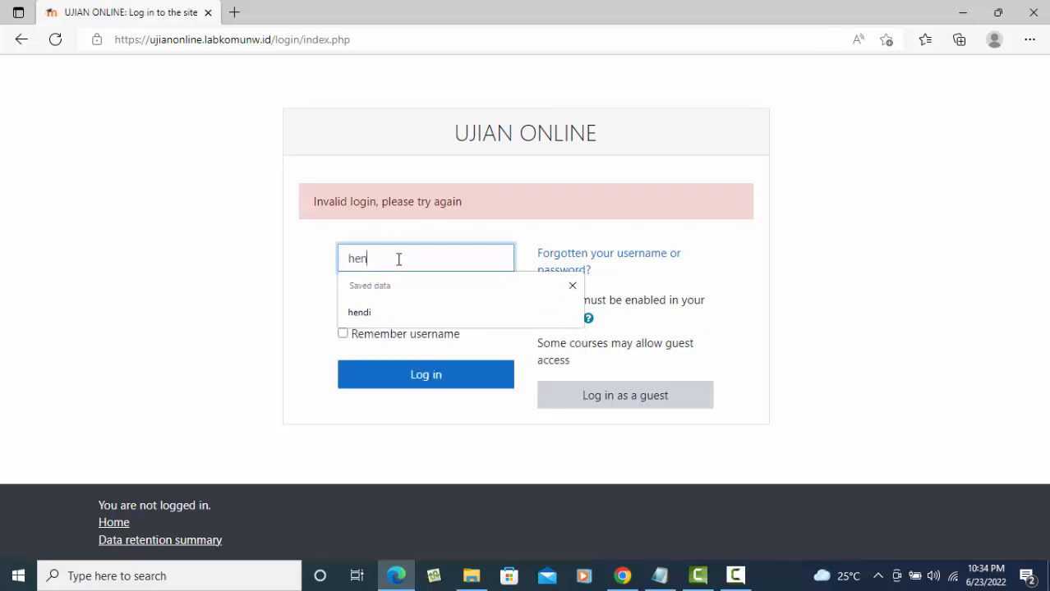
pyautogui.click(380, 316)
pyautogui.click(413, 302)
pyautogui.write('h')
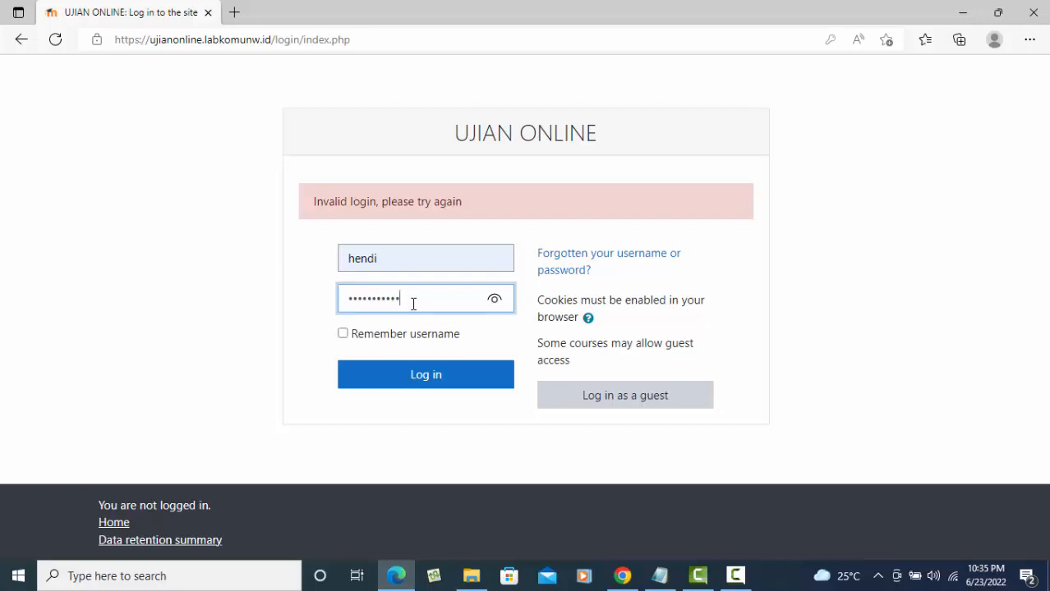
pyautogui.click(445, 383)
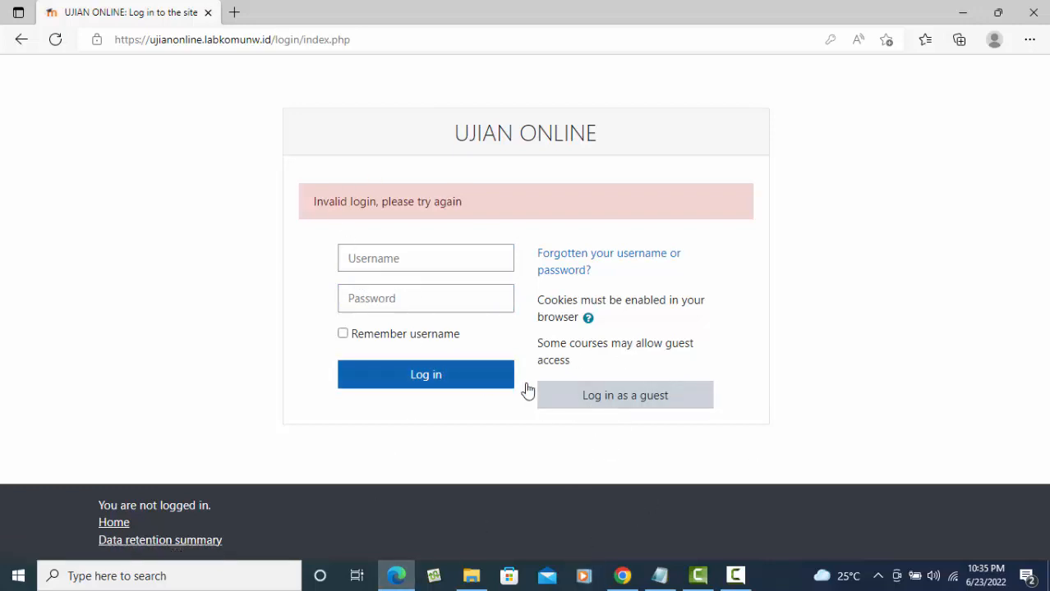
# - Log the teacher account out of the Chrome session
pyautogui.click(622, 575)
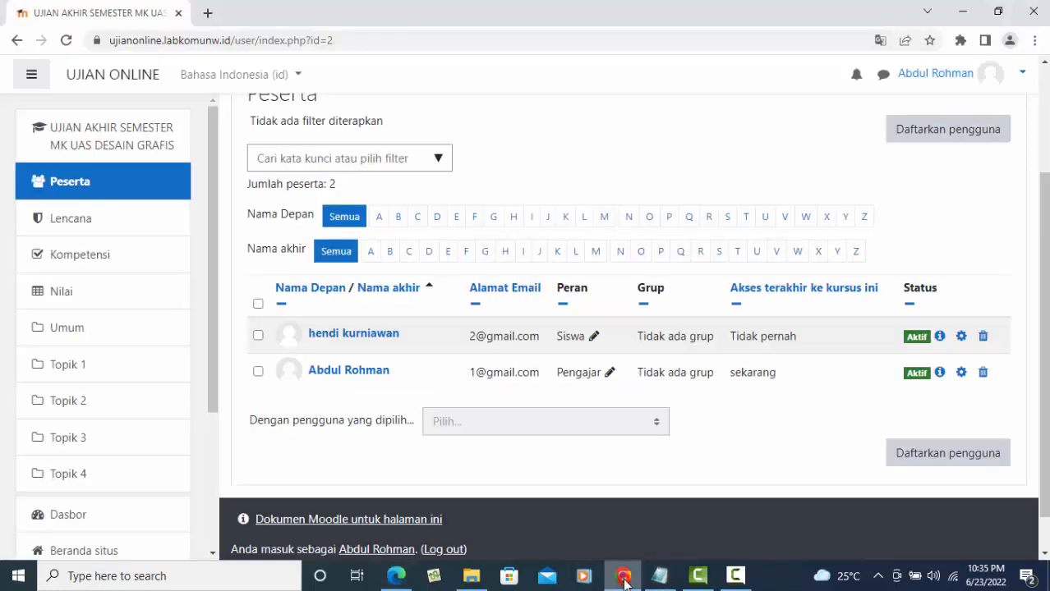
pyautogui.scroll(3, 961, 250)
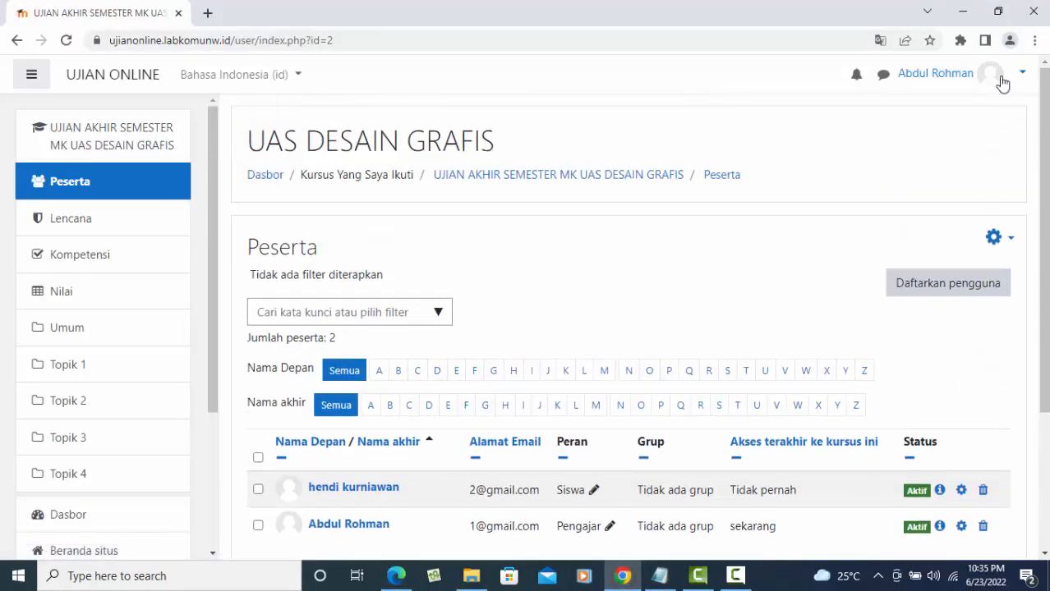
pyautogui.click(994, 76)
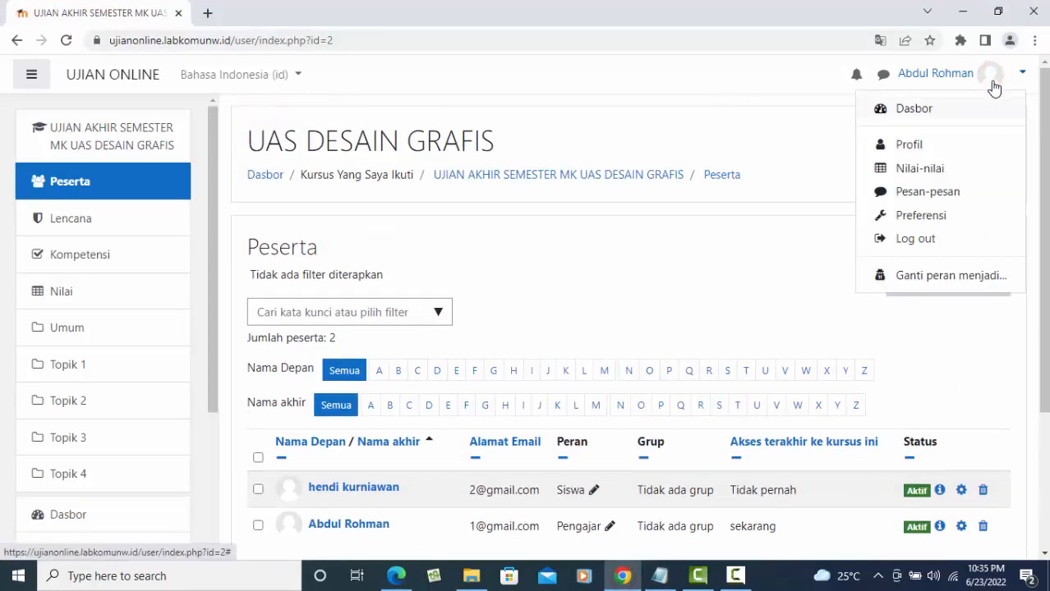
pyautogui.click(926, 241)
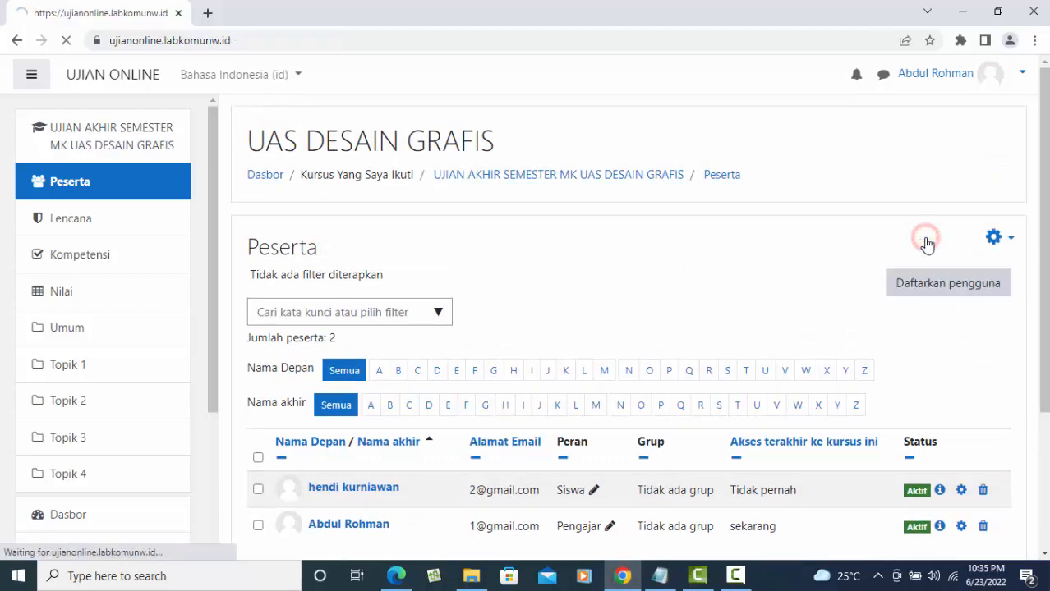
# - Fill the login form with the administrator's saved username and the admin password
pyautogui.click(1015, 78)
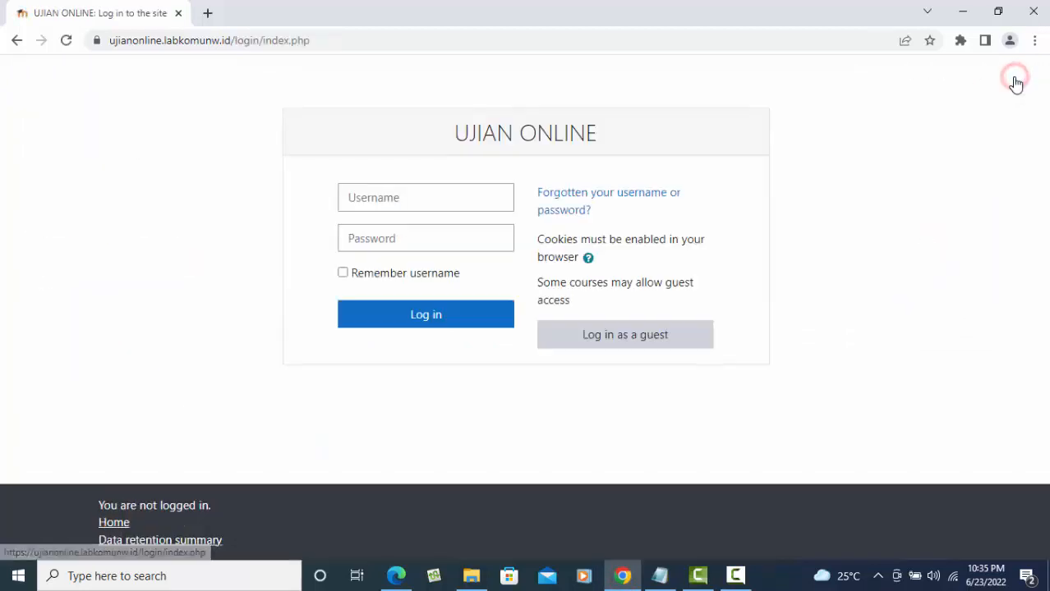
pyautogui.click(417, 200)
pyautogui.click(437, 289)
pyautogui.click(398, 238)
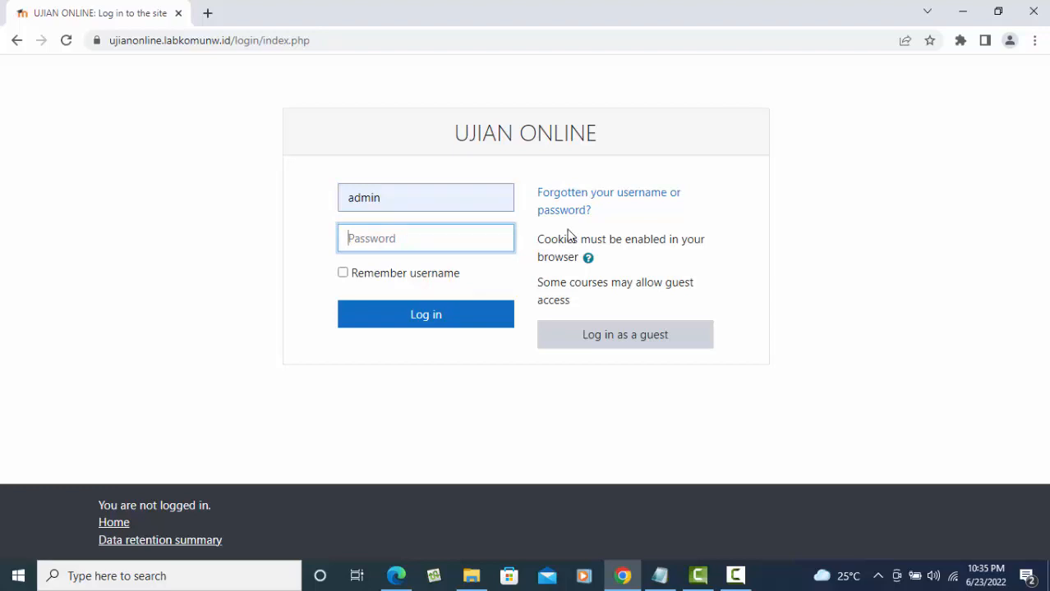
pyautogui.write('*')
# - Sign in as administrator and open the site user list under Administrasi Situs > Pengguna
pyautogui.click(460, 318)
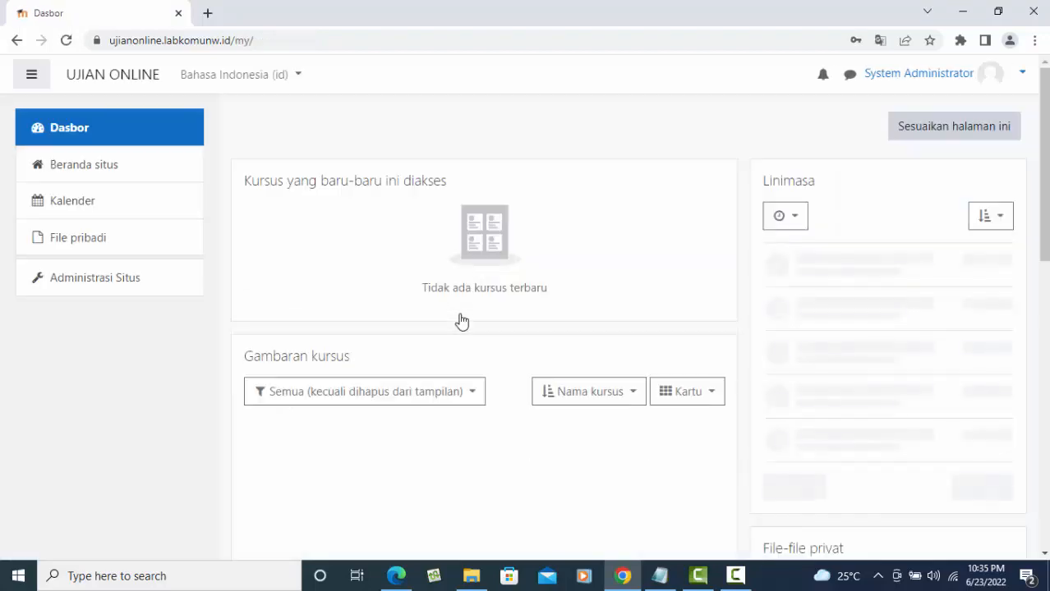
pyautogui.click(100, 285)
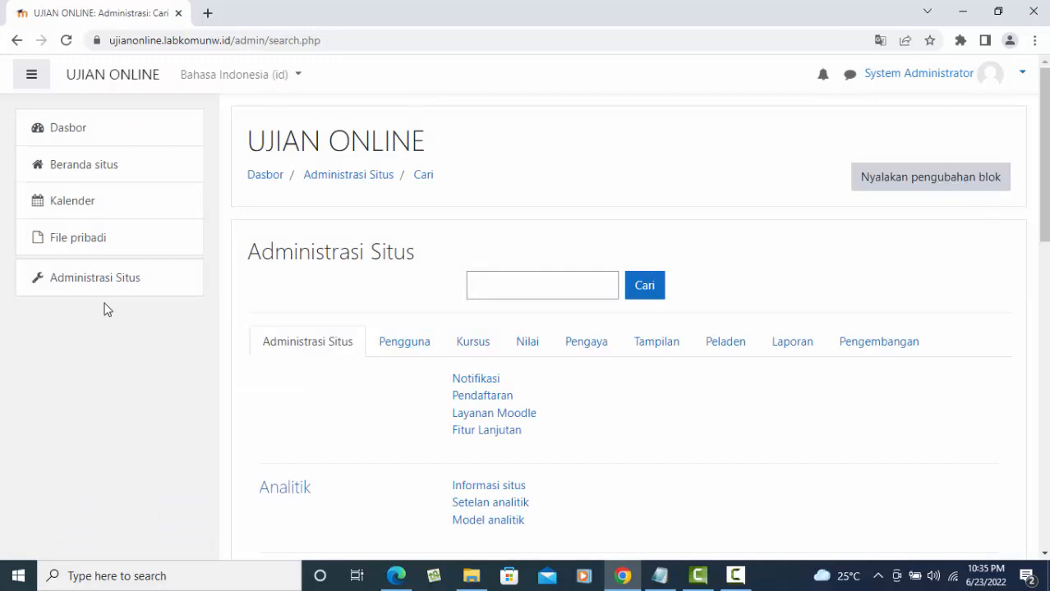
pyautogui.click(410, 348)
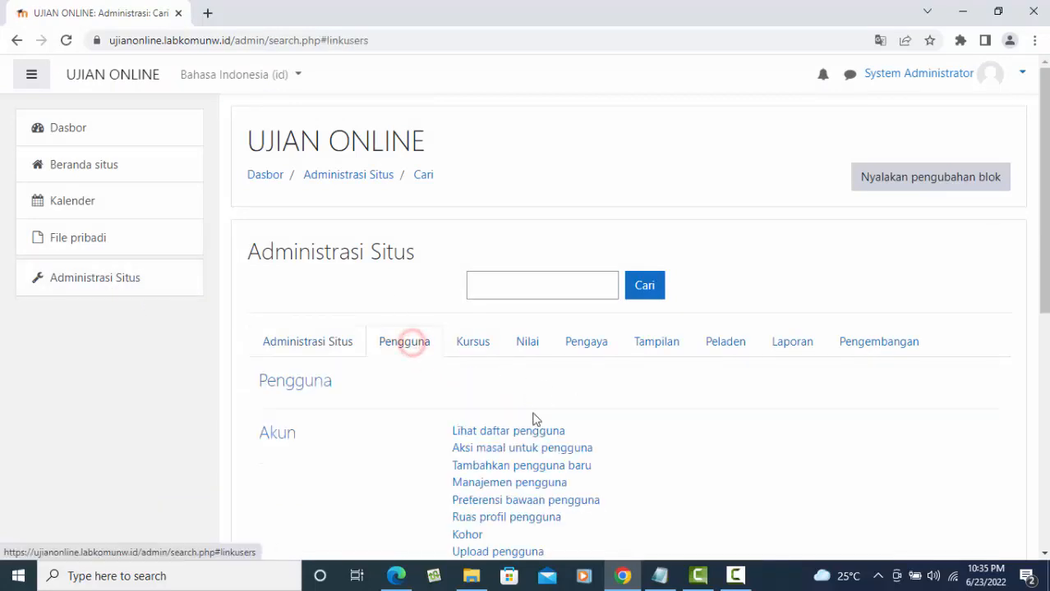
pyautogui.scroll(-2, 520, 451)
pyautogui.click(521, 281)
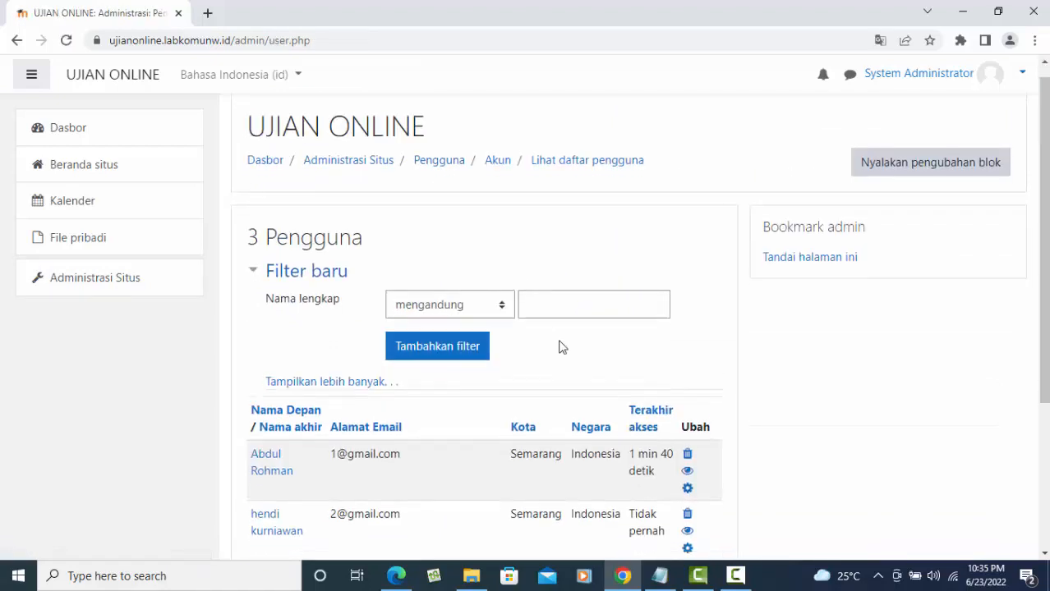
pyautogui.scroll(-2, 559, 347)
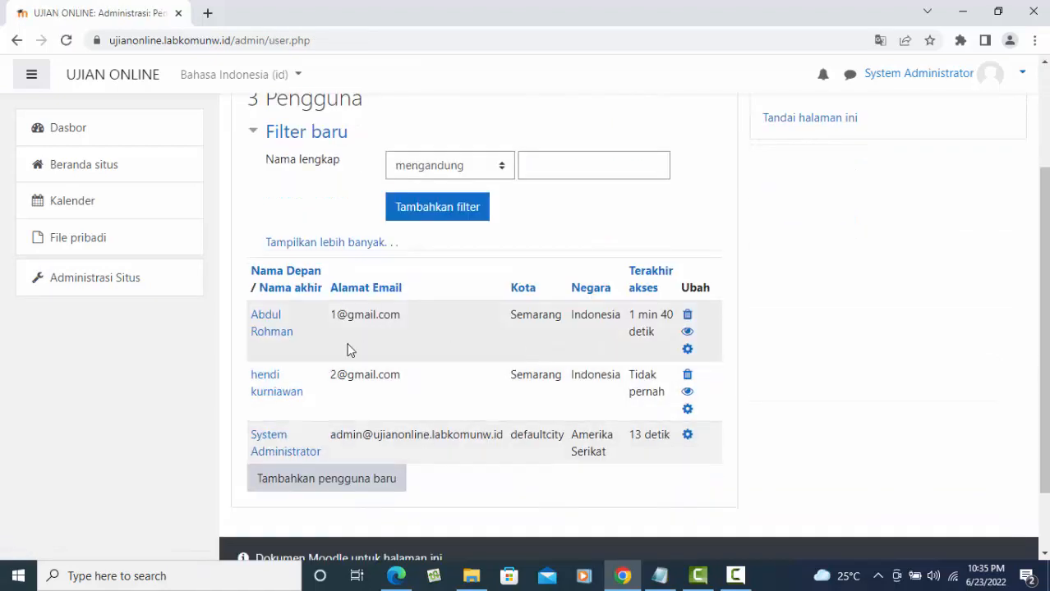
# - Give the student's account a new password and save it with Perbaharui profil
pyautogui.click(689, 412)
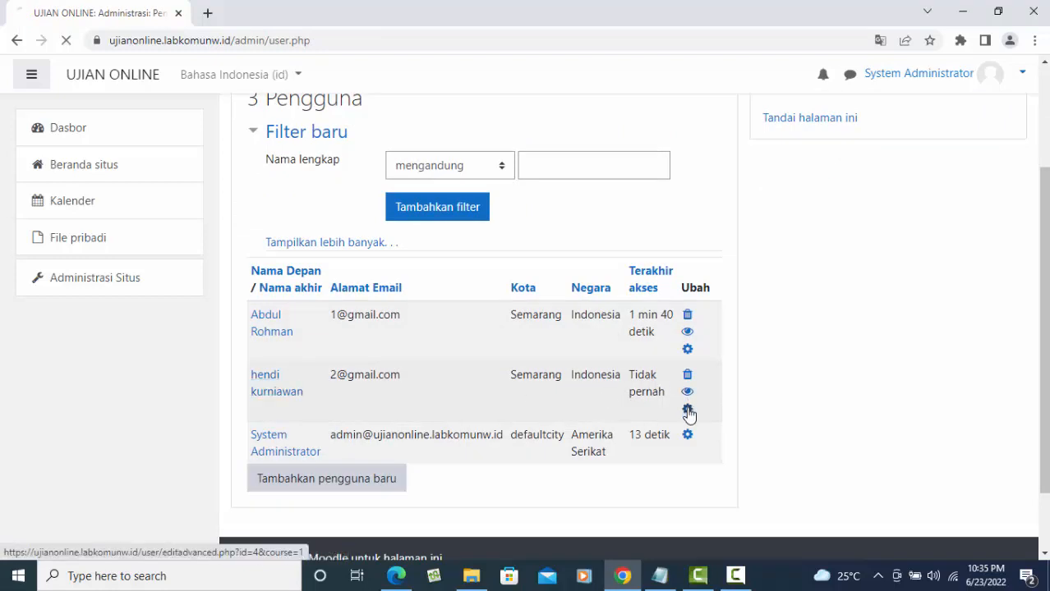
pyautogui.scroll(-4, 575, 393)
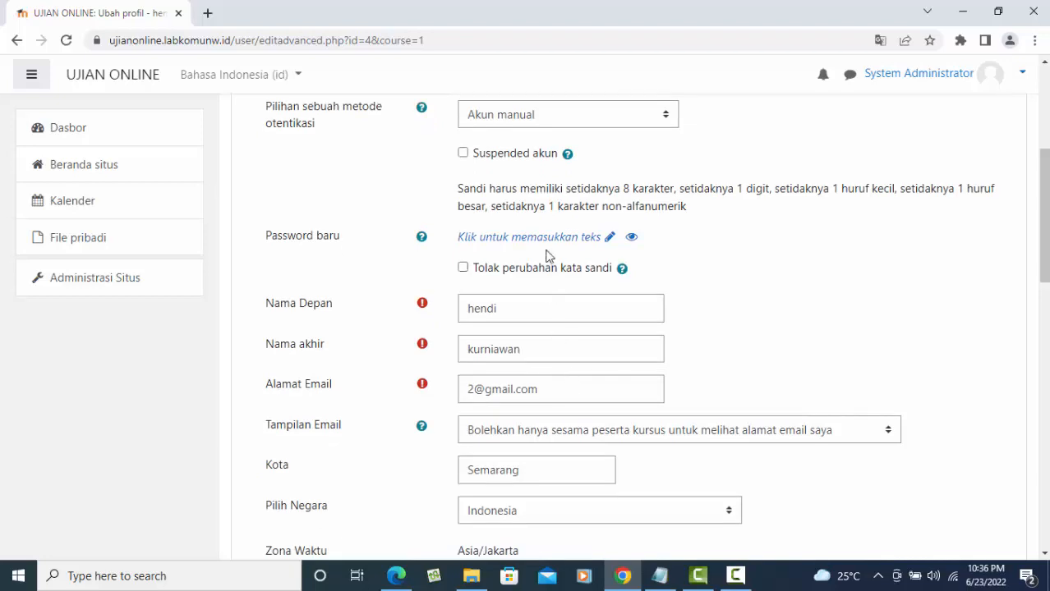
pyautogui.click(547, 244)
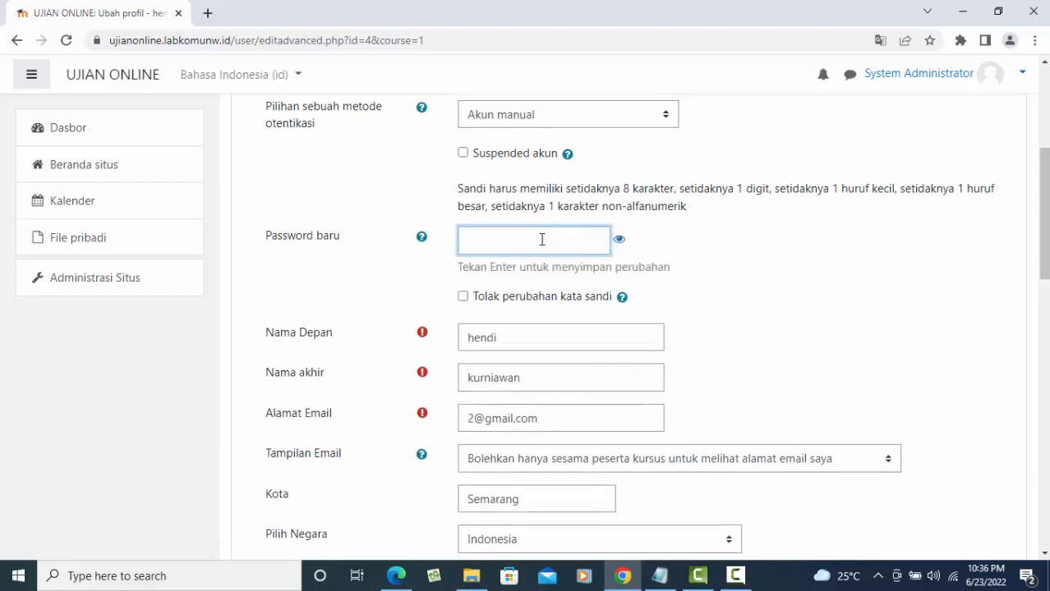
pyautogui.write('••••')
pyautogui.hotkey('ctrl', 'a')
pyautogui.press('BackSpace')
pyautogui.write('••')
pyautogui.press('Return')
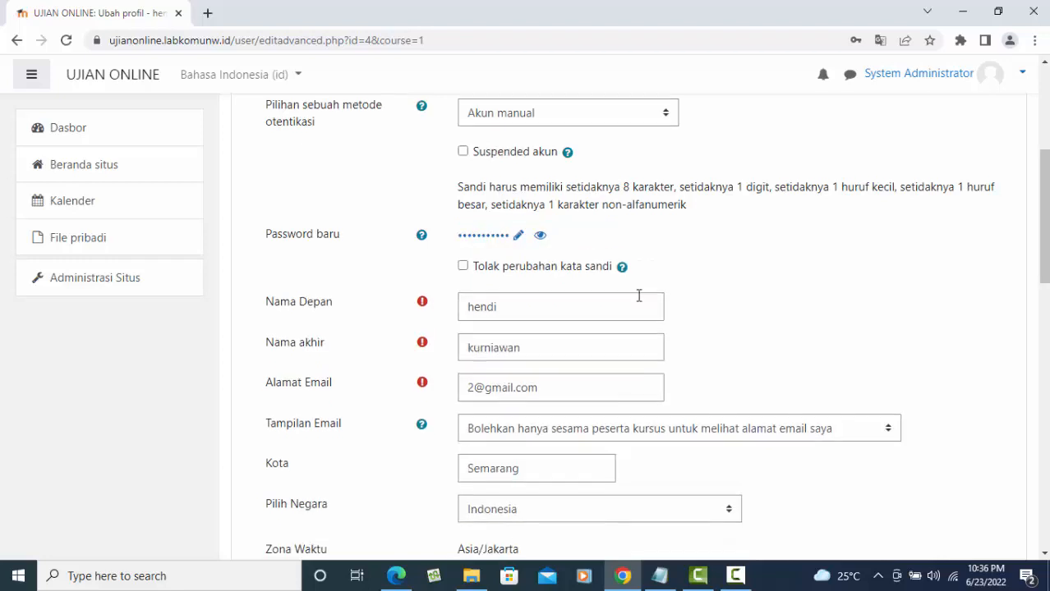
pyautogui.scroll(-12, 639, 295)
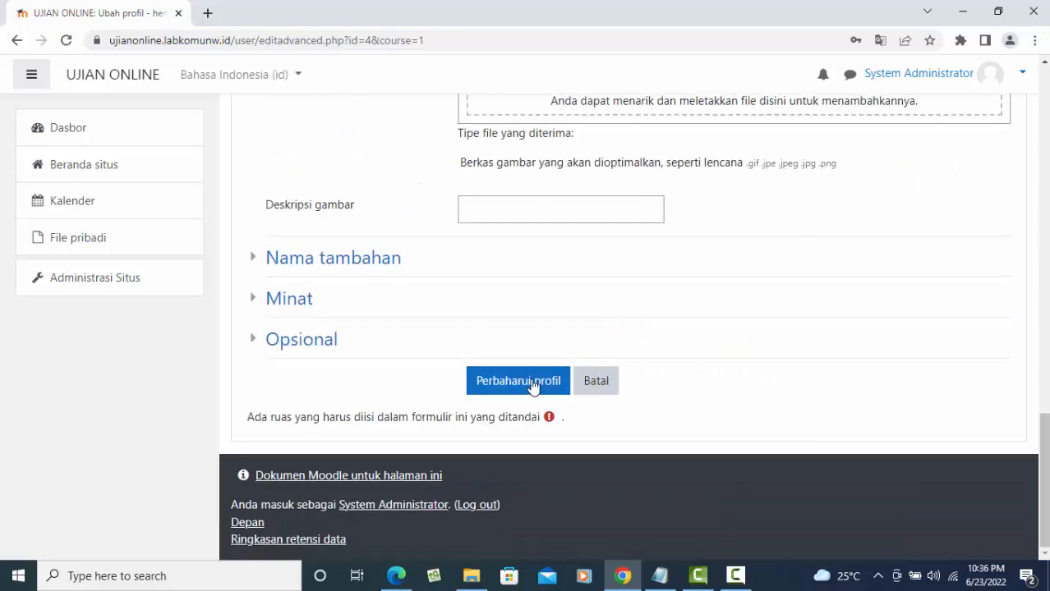
pyautogui.click(520, 383)
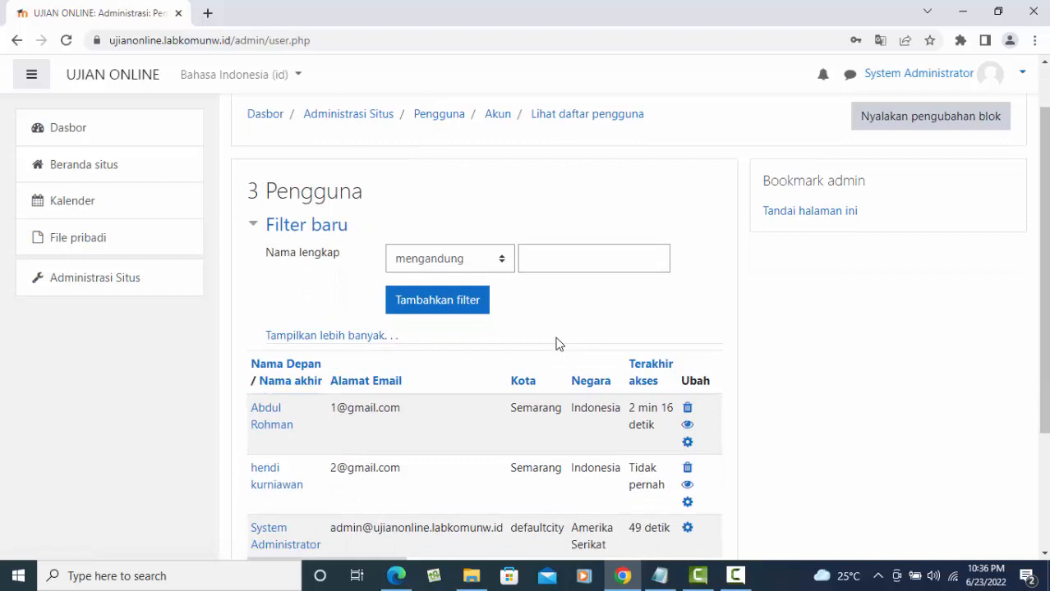
pyautogui.scroll(-1, 555, 343)
# - In Edge, try logging in with the student's saved username and a password
pyautogui.click(389, 574)
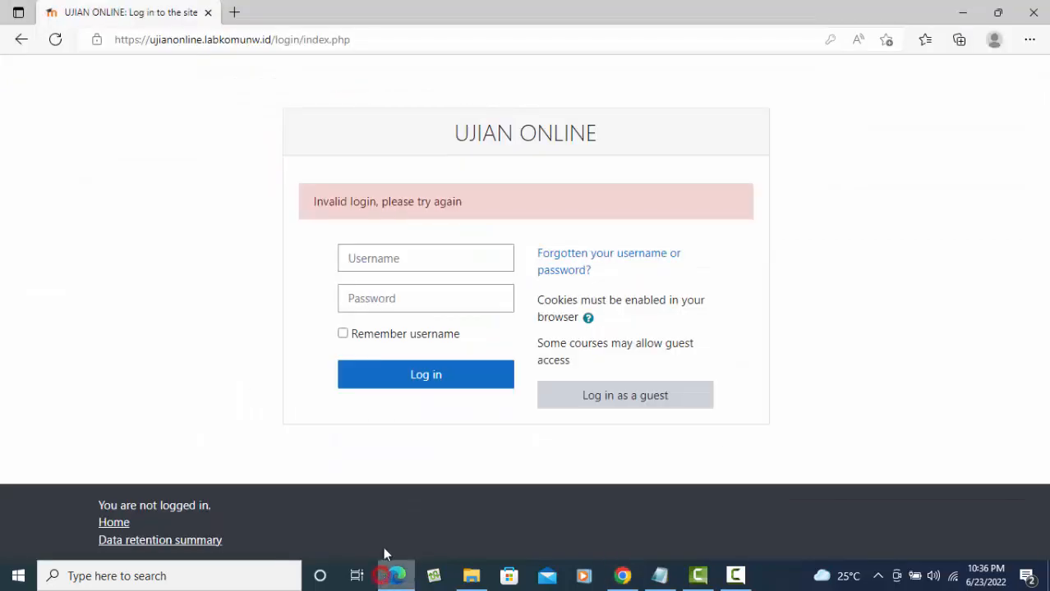
pyautogui.click(413, 262)
pyautogui.write('henb')
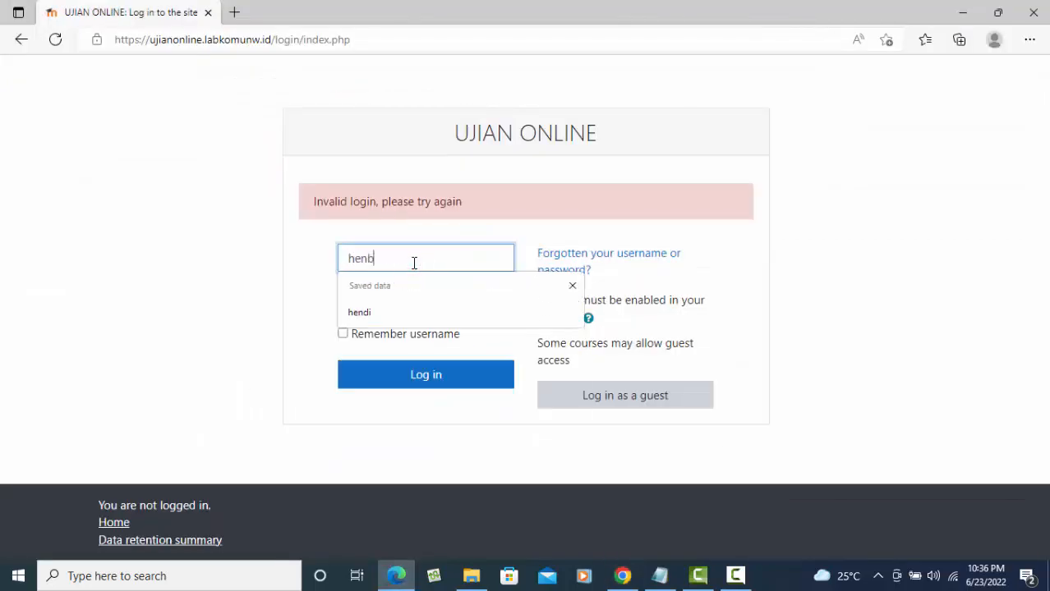
pyautogui.press('BackSpace')
pyautogui.click(379, 321)
pyautogui.click(386, 300)
pyautogui.write('••')
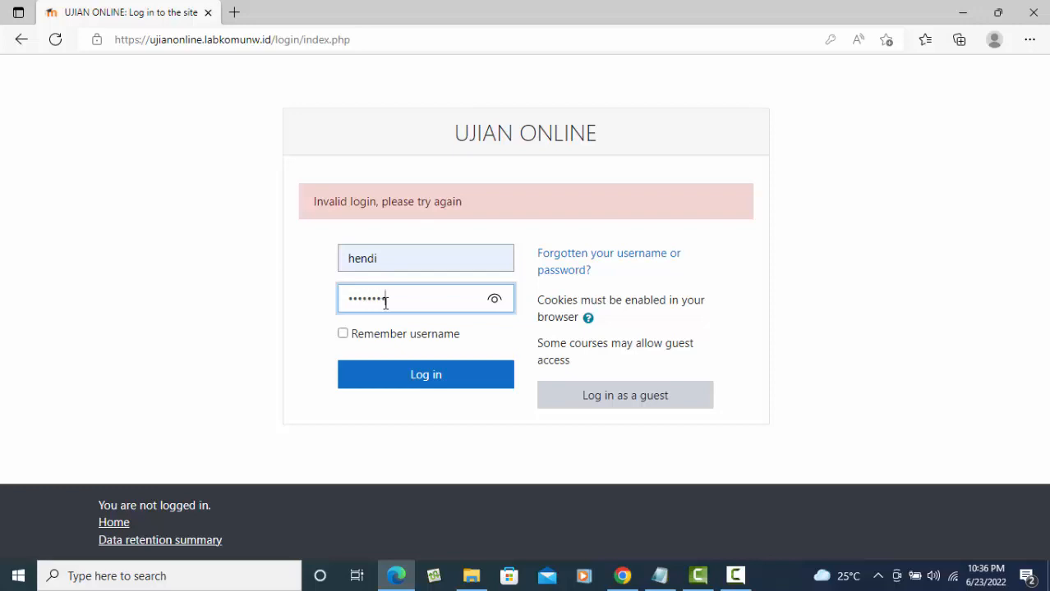
pyautogui.click(419, 368)
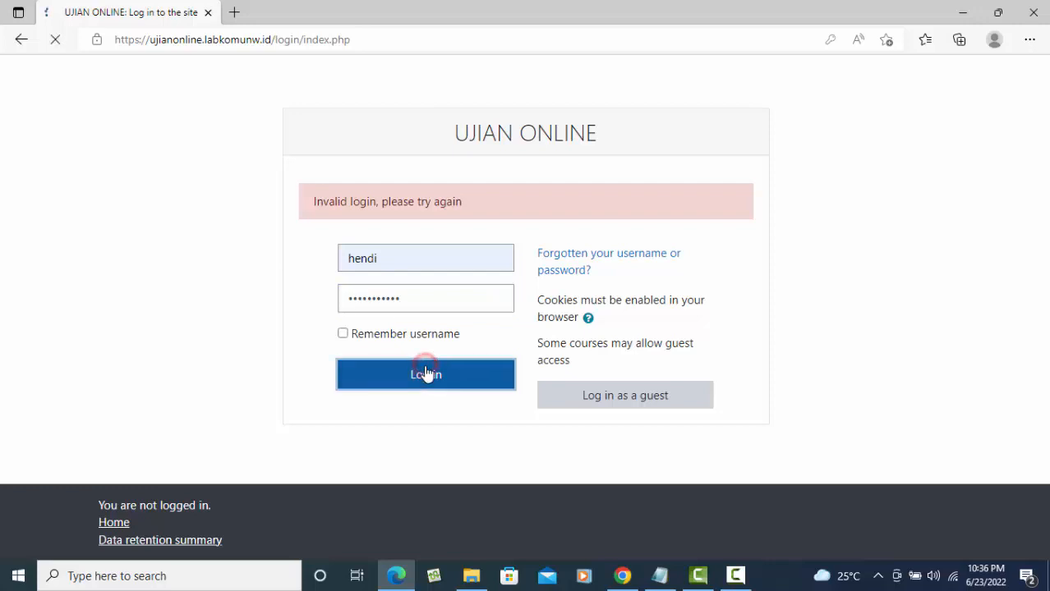
# - Retry the student login with a retyped username and password, then return to Chrome
pyautogui.click(407, 259)
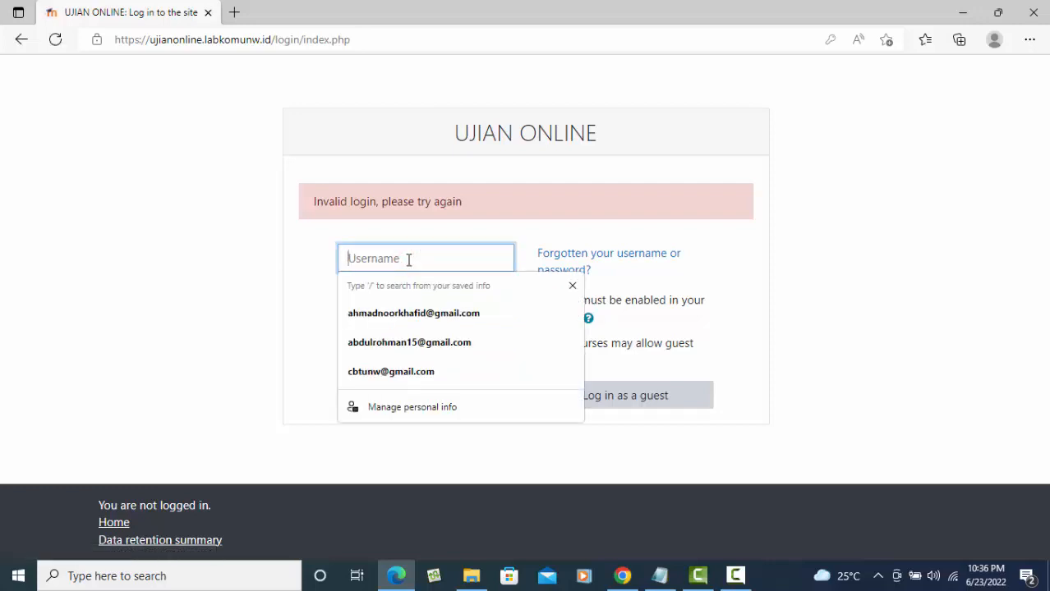
pyautogui.write('hendi')
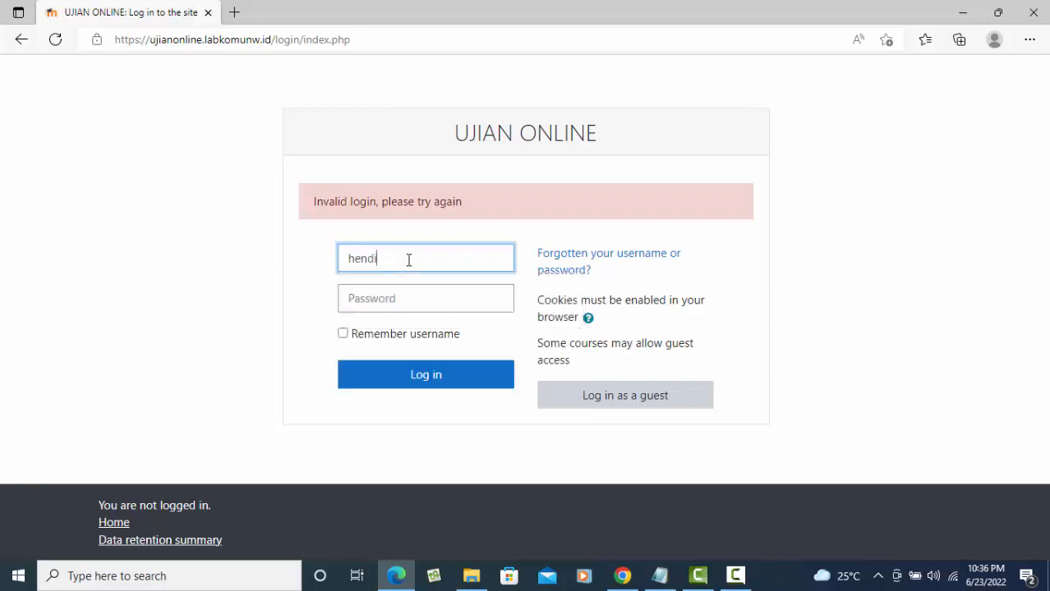
pyautogui.press('Tab')
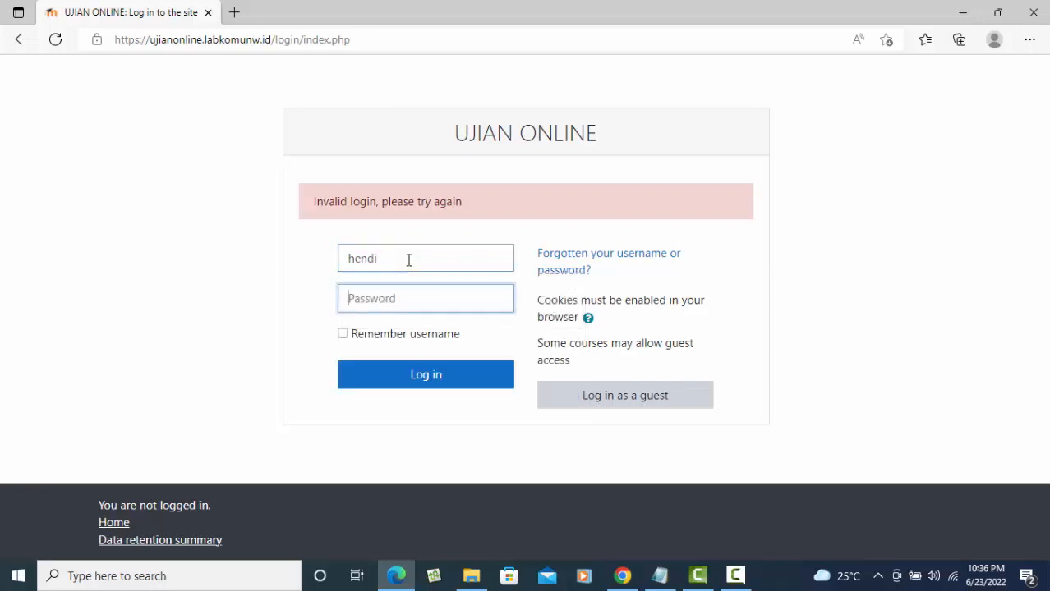
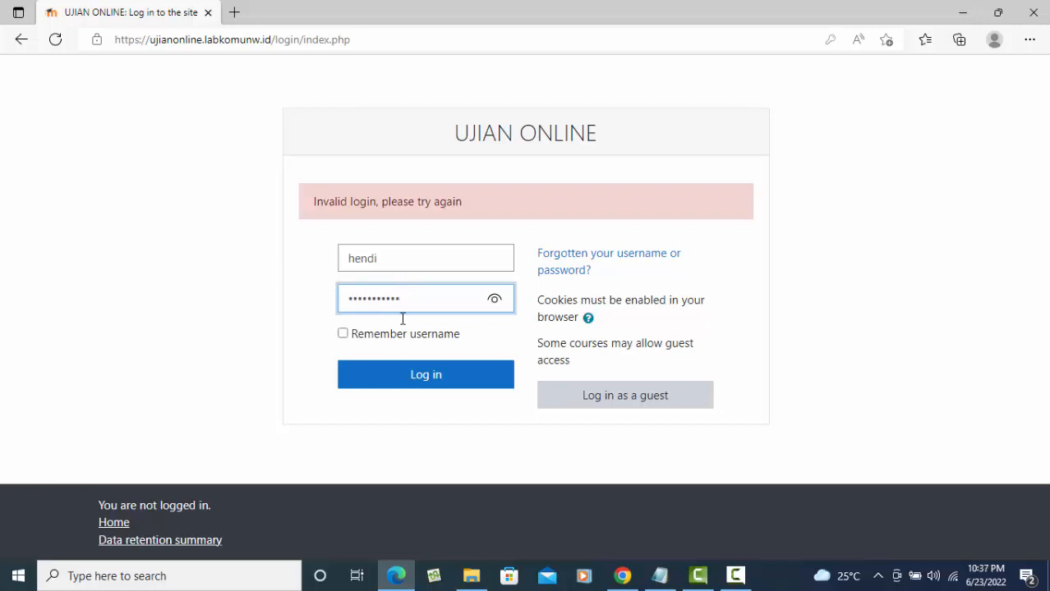
pyautogui.click(436, 377)
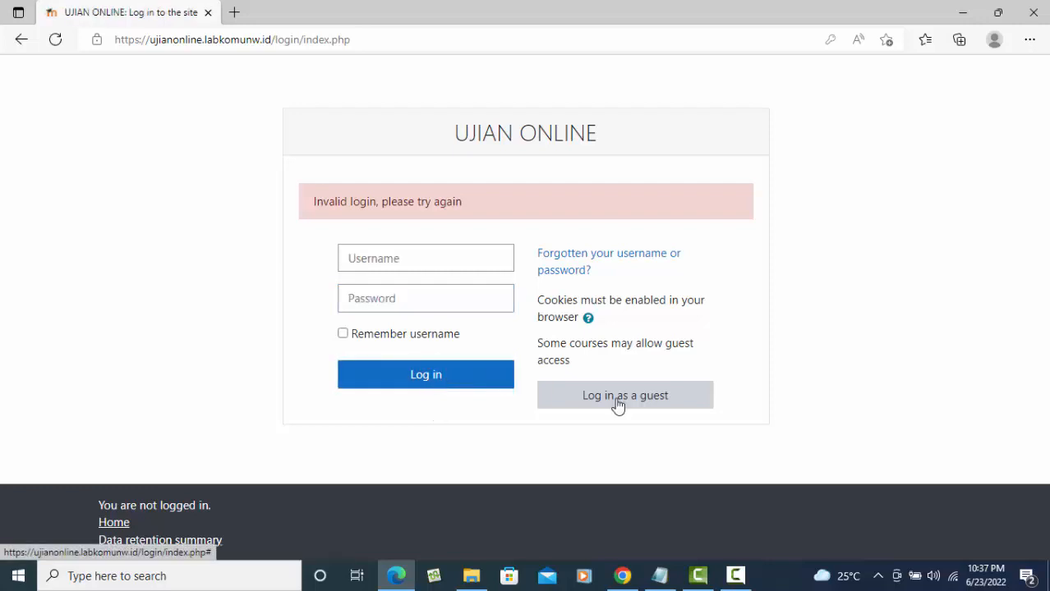
pyautogui.click(622, 576)
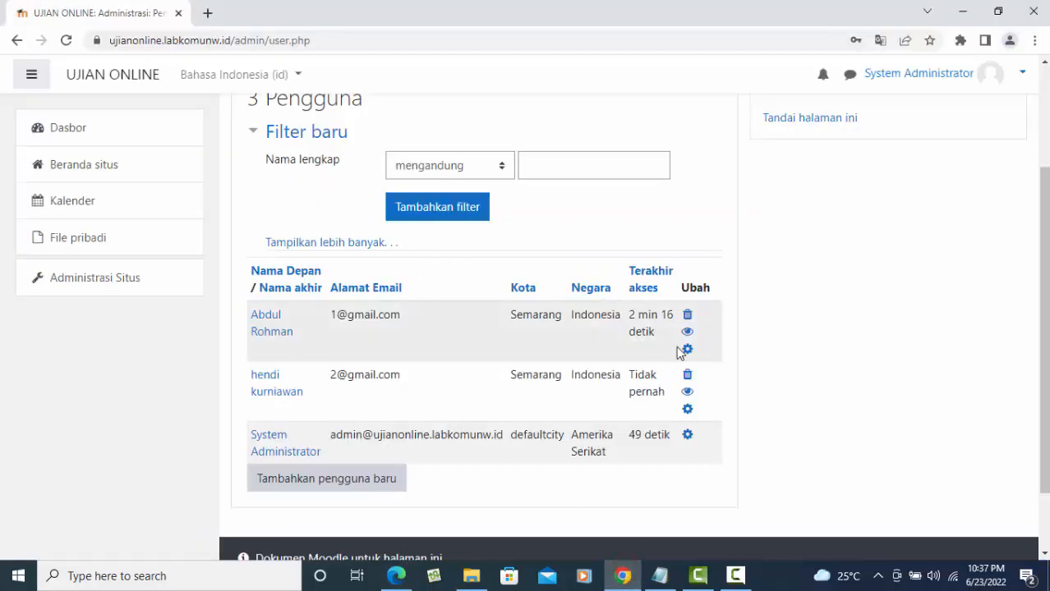
# - Reopen the student's profile and enter a new password, checking it with the visibility toggle
pyautogui.click(690, 412)
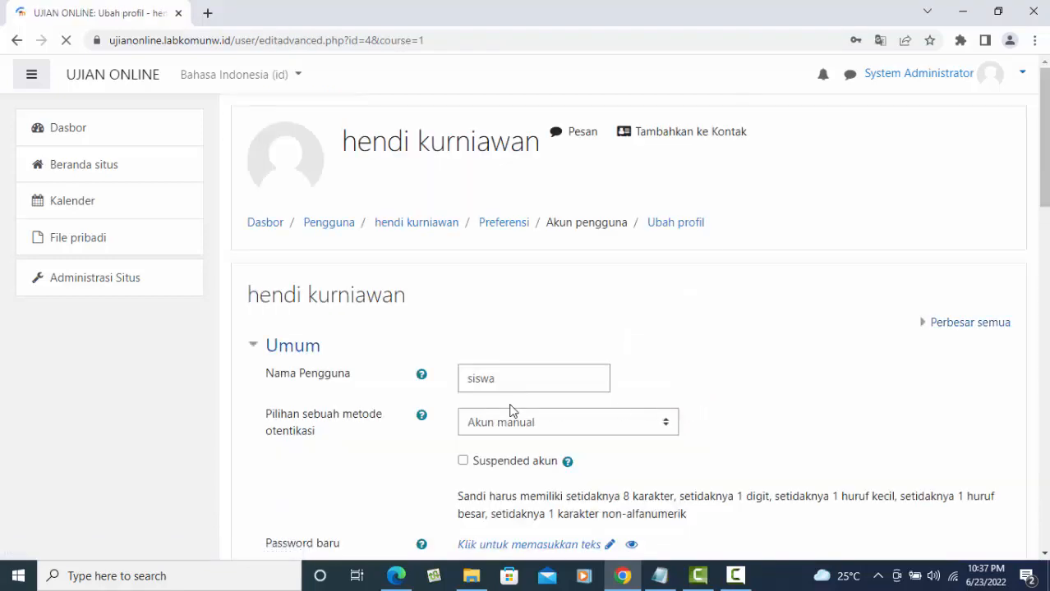
pyautogui.scroll(-3, 544, 377)
pyautogui.scroll(1, 544, 380)
pyautogui.scroll(-2, 543, 377)
pyautogui.scroll(2, 558, 324)
pyautogui.click(569, 322)
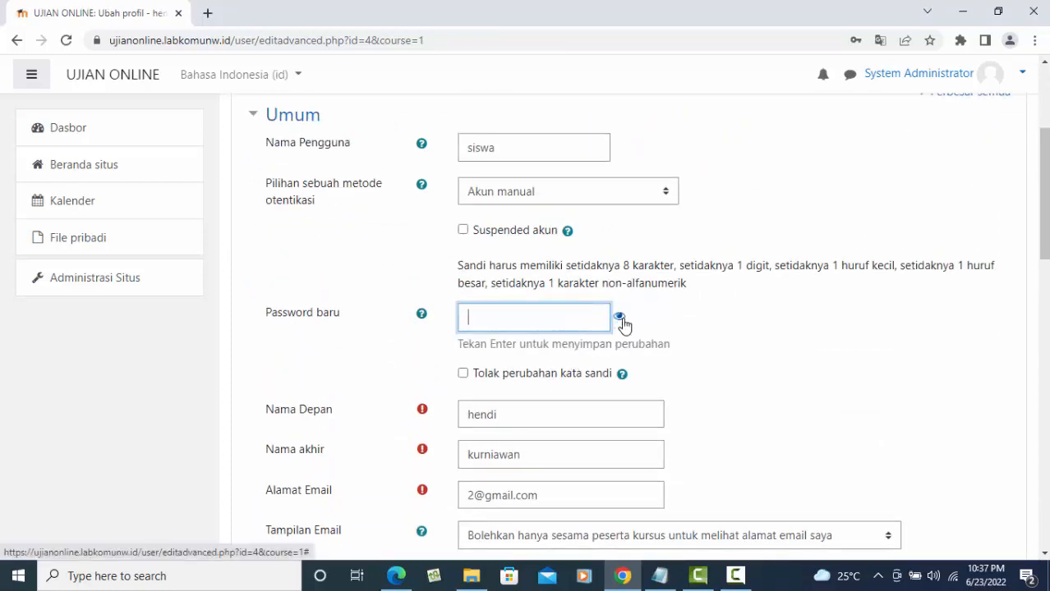
pyautogui.click(619, 317)
pyautogui.click(515, 318)
pyautogui.click(622, 318)
pyautogui.click(577, 316)
pyautogui.press('Return')
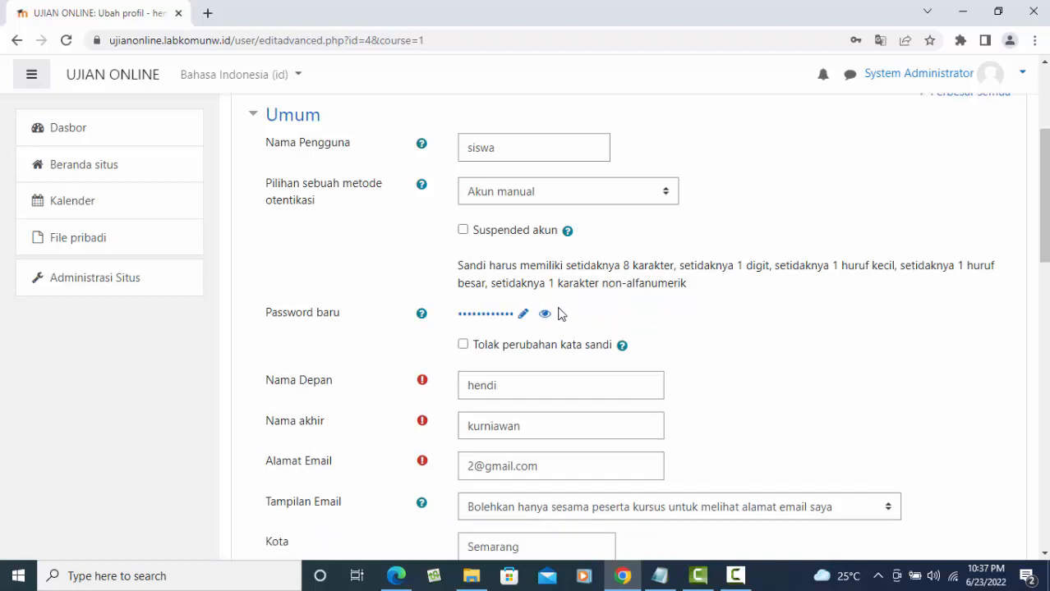
# - Verify the entered password and save the profile with Perbaharui profil
pyautogui.click(545, 315)
pyautogui.click(563, 316)
pyautogui.scroll(3, 682, 321)
pyautogui.scroll(-7, 690, 328)
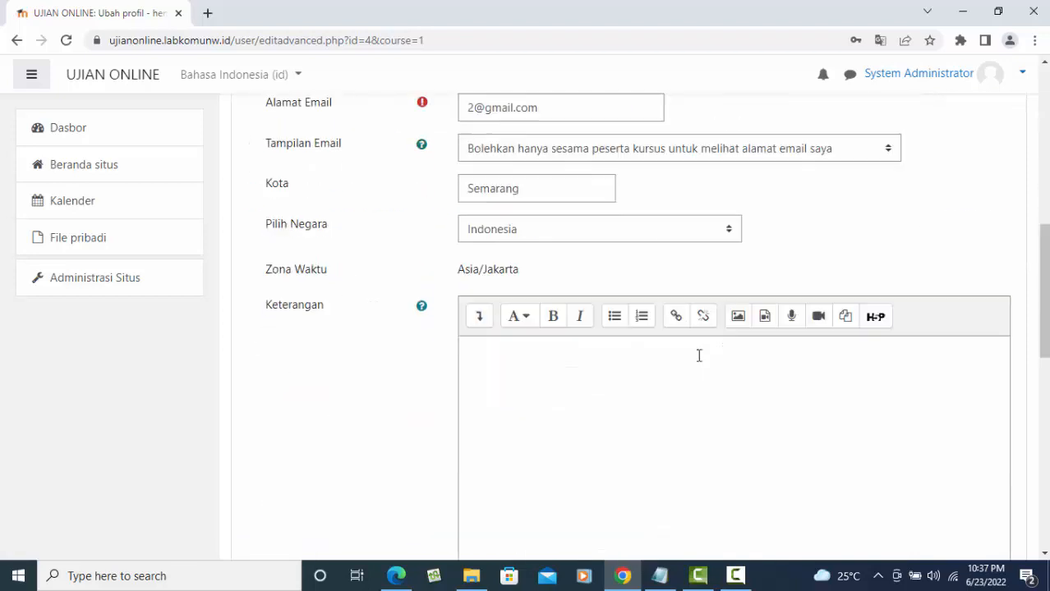
pyautogui.scroll(-10, 696, 361)
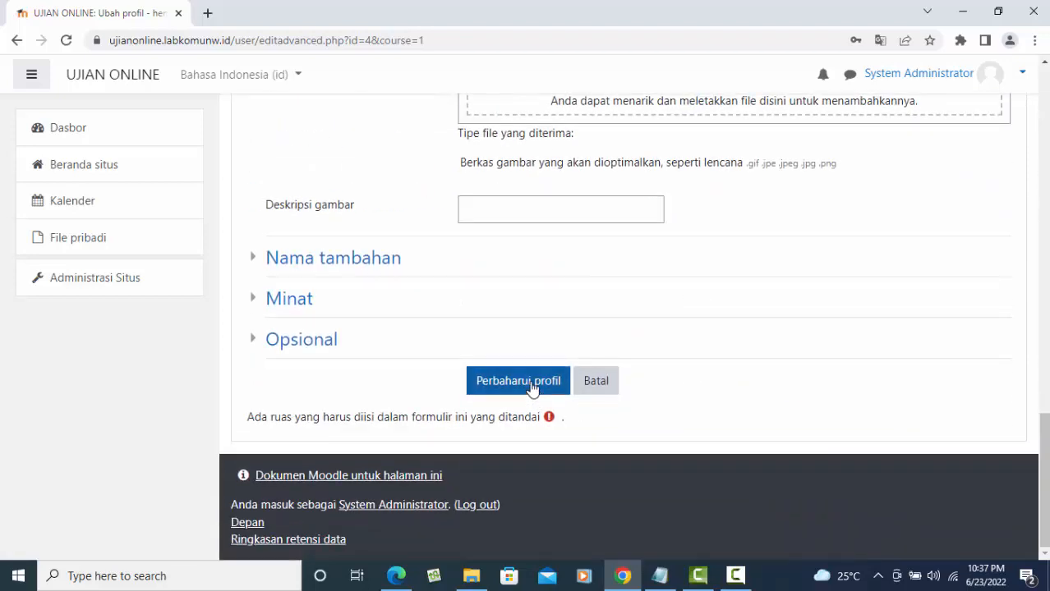
pyautogui.click(530, 385)
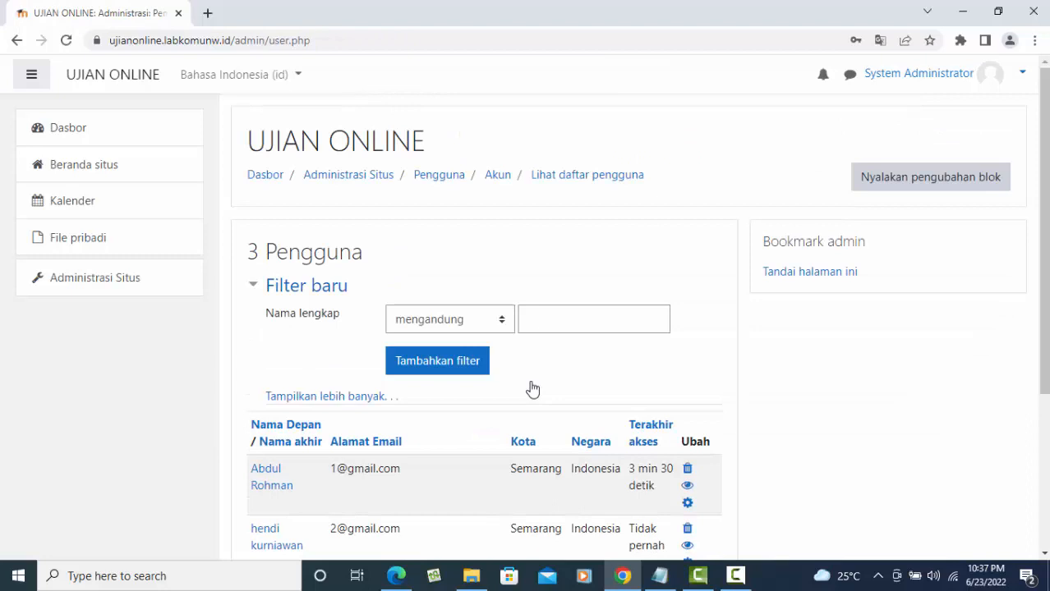
# - Reload the Edge login page and submit the student's username with a retyped password
pyautogui.click(403, 573)
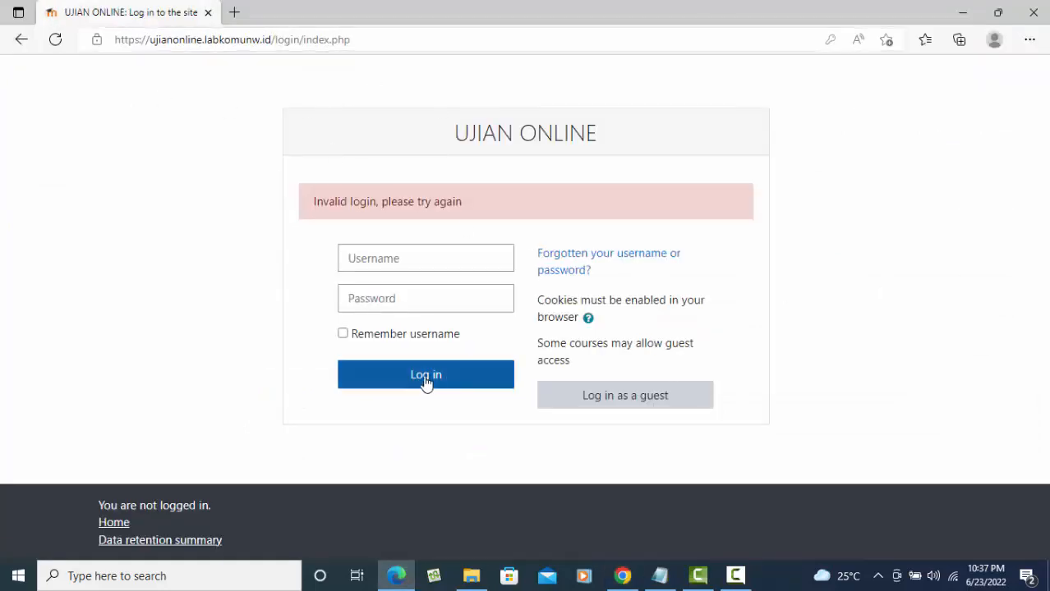
pyautogui.click(59, 39)
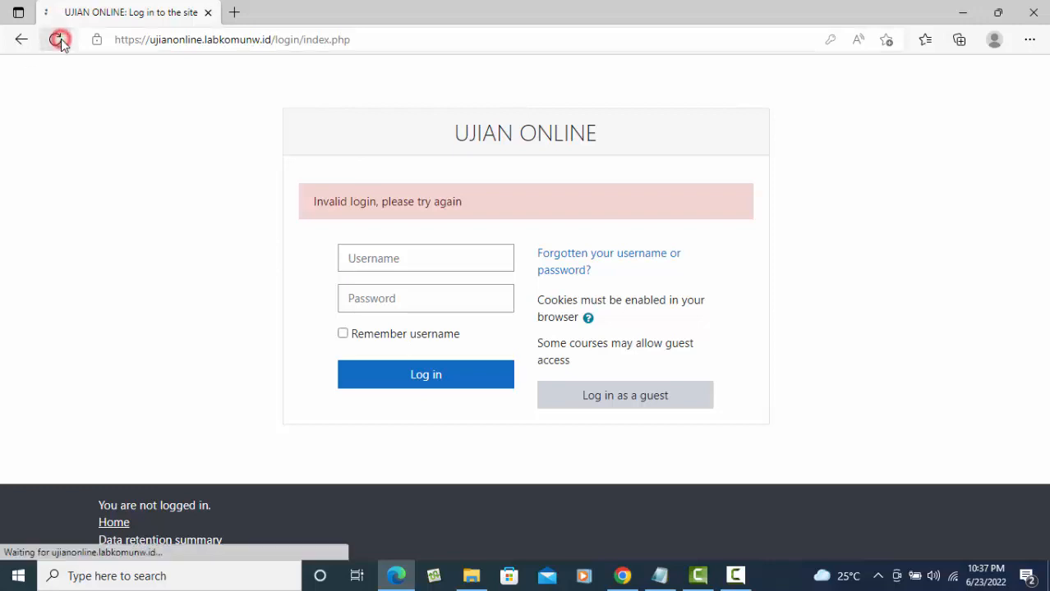
pyautogui.click(395, 197)
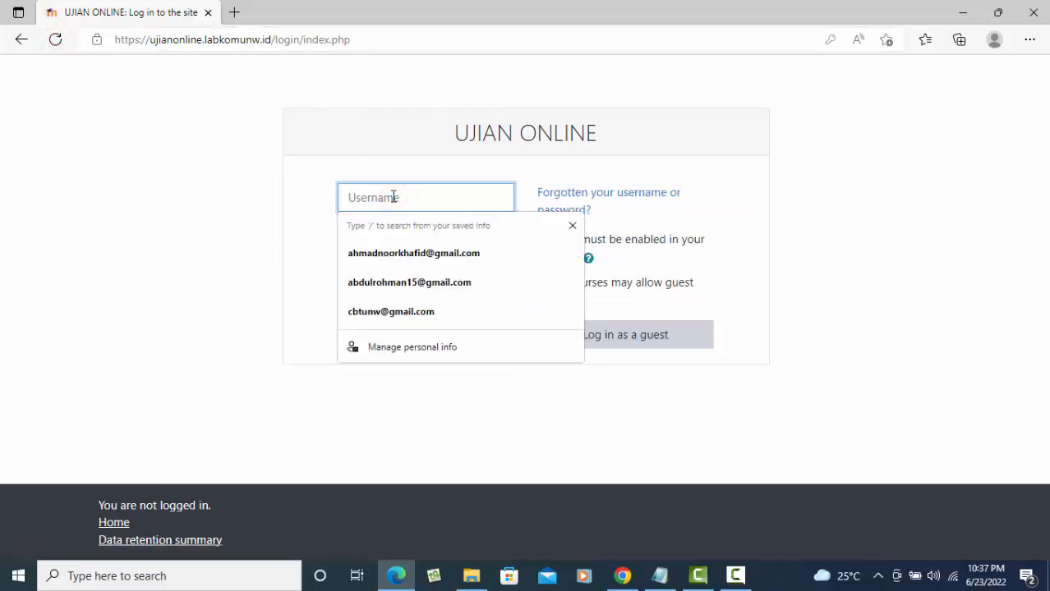
pyautogui.write('hendi')
pyautogui.click(362, 252)
pyautogui.click(386, 241)
pyautogui.write('••')
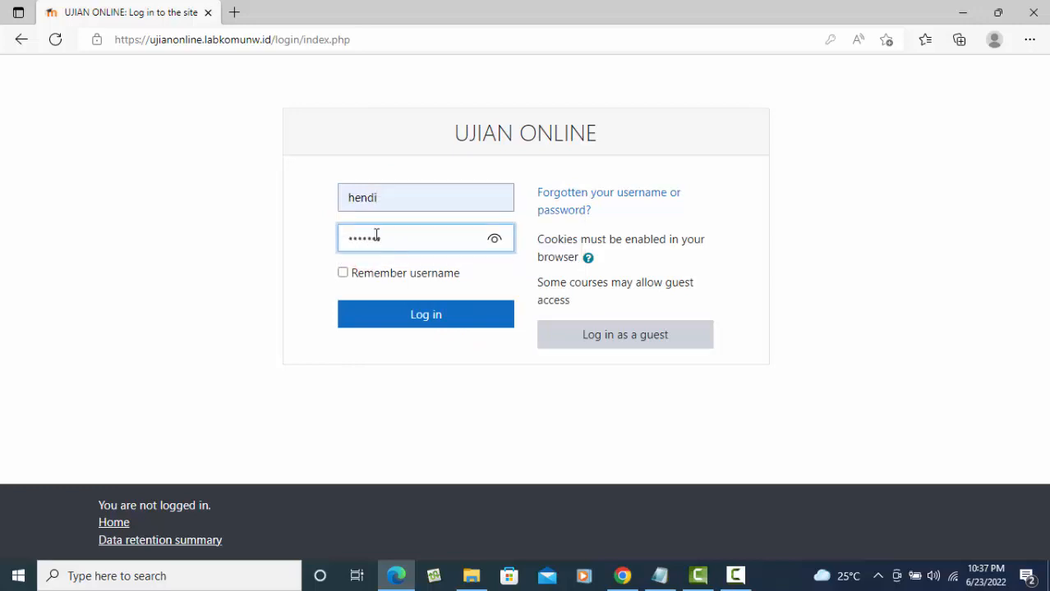
pyautogui.press('BackSpace')
pyautogui.press('BackSpace')
pyautogui.press('BackSpace')
pyautogui.press('BackSpace')
pyautogui.press('BackSpace')
pyautogui.write('••')
pyautogui.press('BackSpace')
pyautogui.press('BackSpace')
pyautogui.press('BackSpace')
pyautogui.write('•')
pyautogui.click(474, 314)
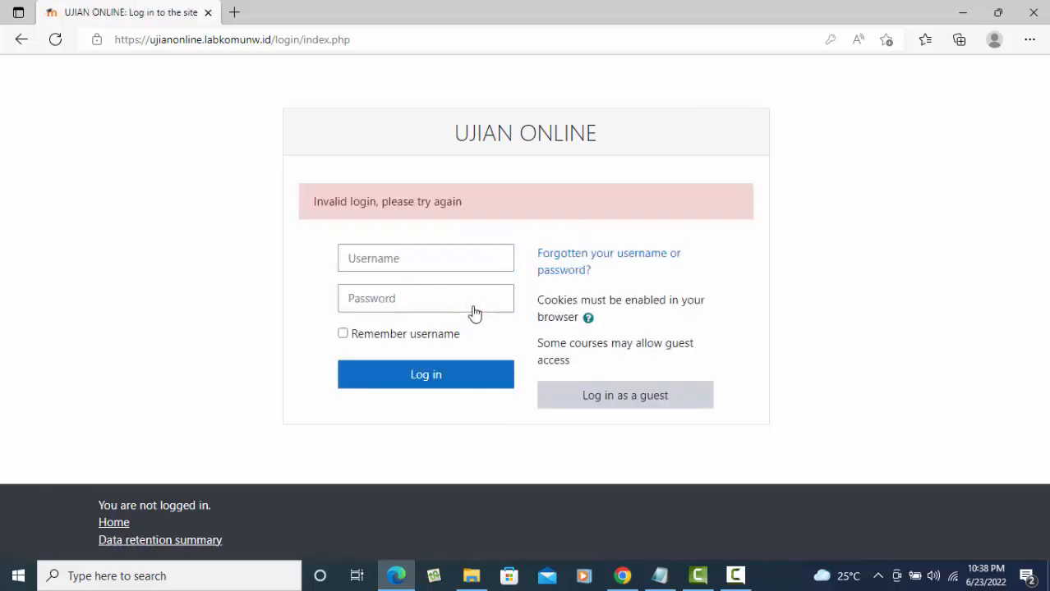
# - Re-enter the student's username, correcting mistakes, and begin typing the password
pyautogui.click(364, 260)
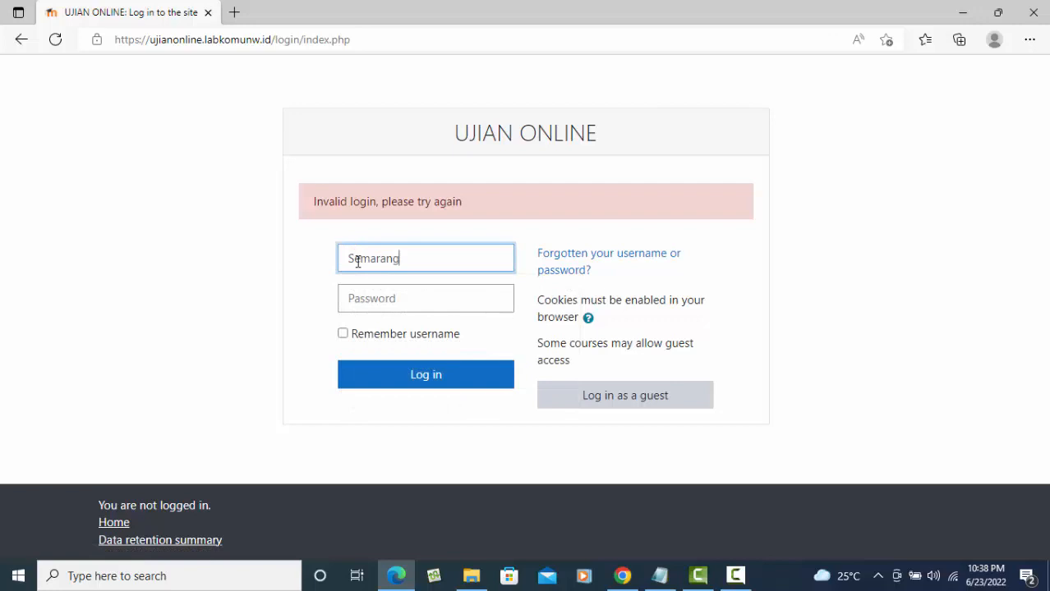
pyautogui.doubleClick(429, 260)
pyautogui.write('he')
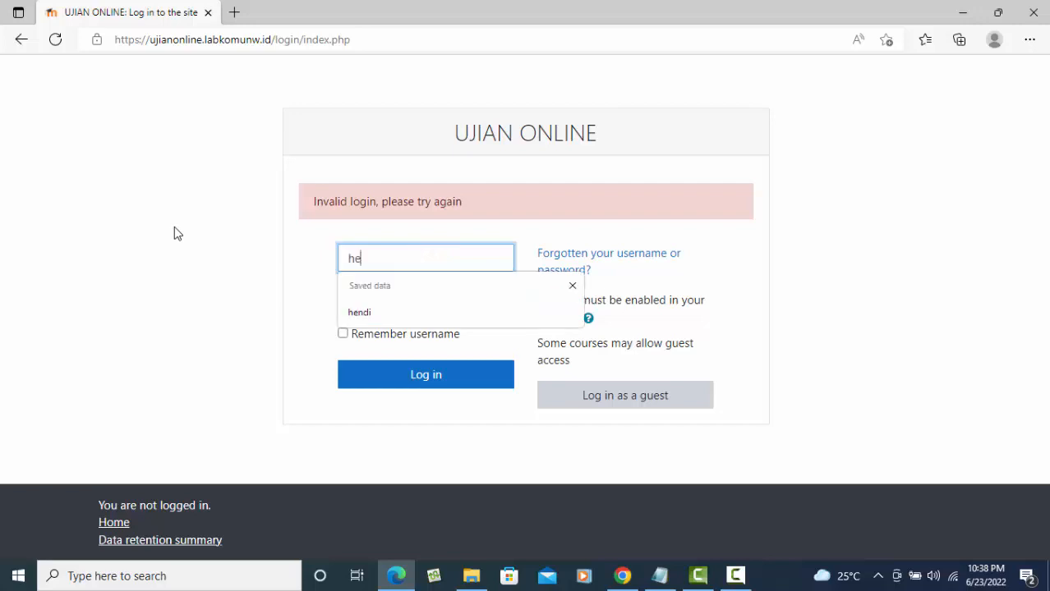
pyautogui.write('n')
pyautogui.click(370, 311)
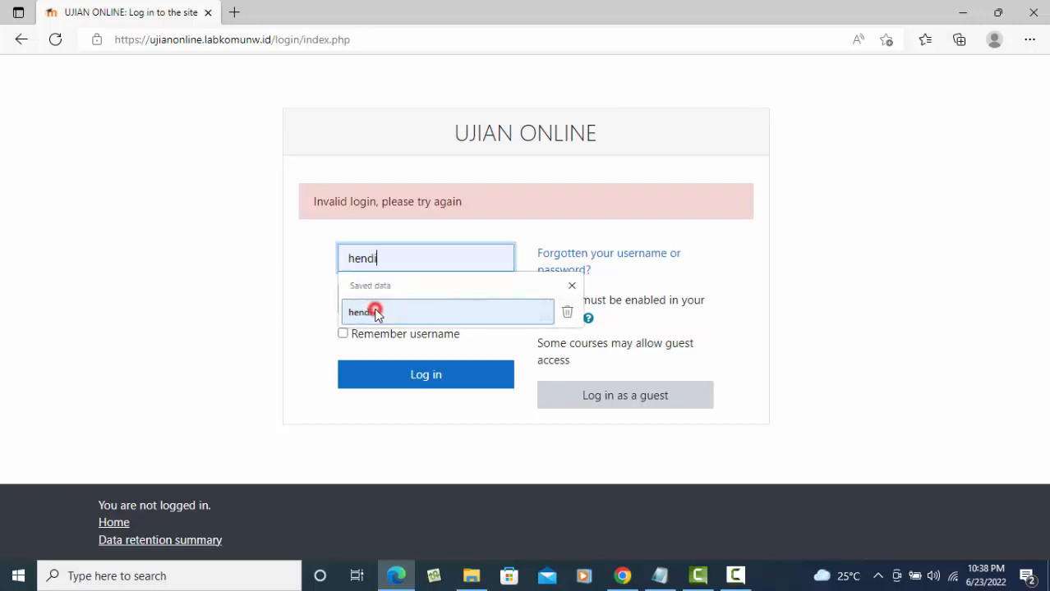
pyautogui.doubleClick(409, 261)
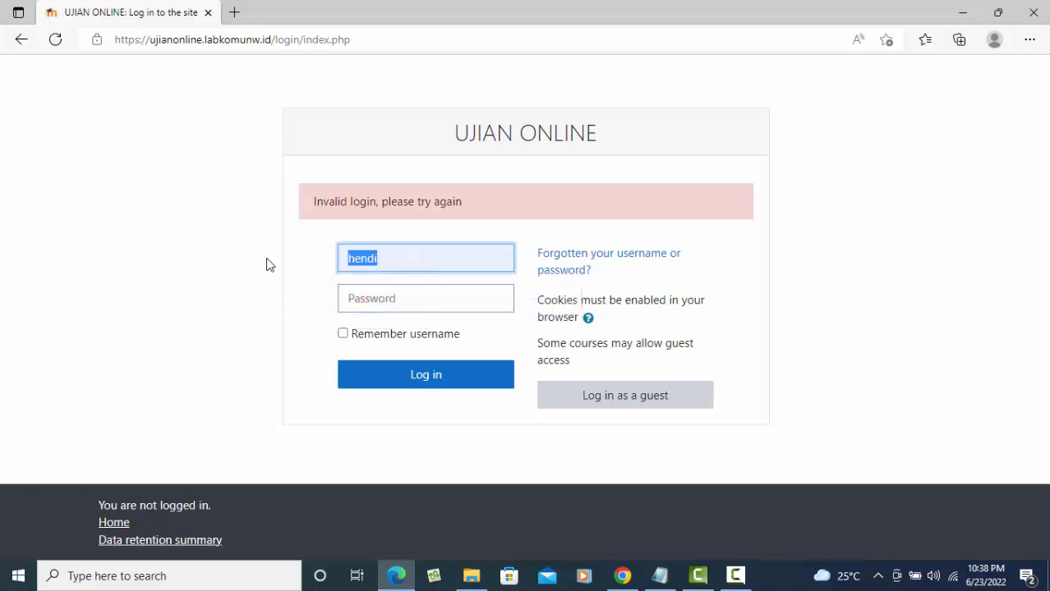
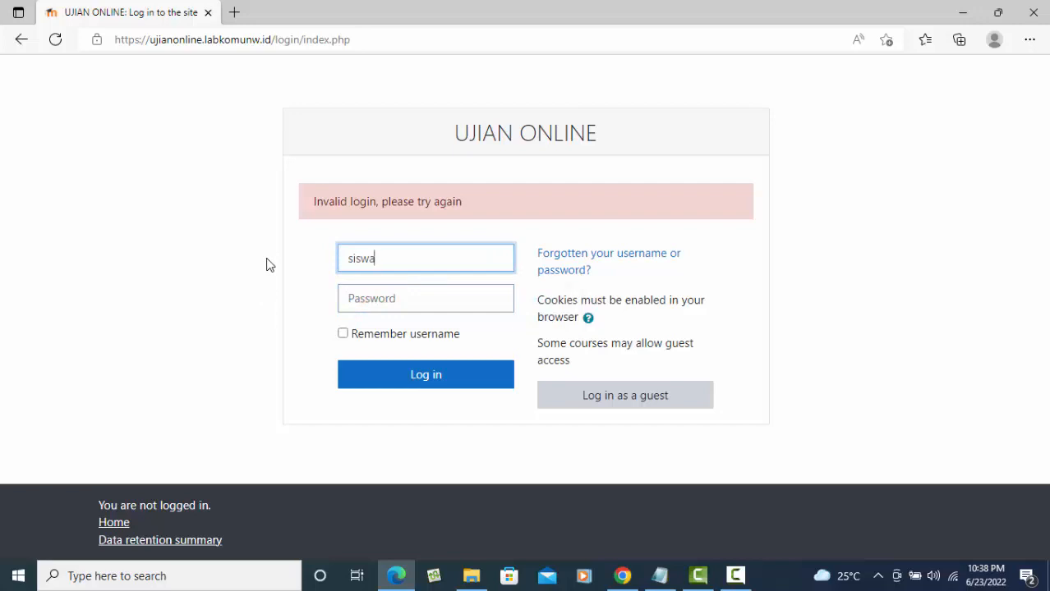
pyautogui.click(383, 305)
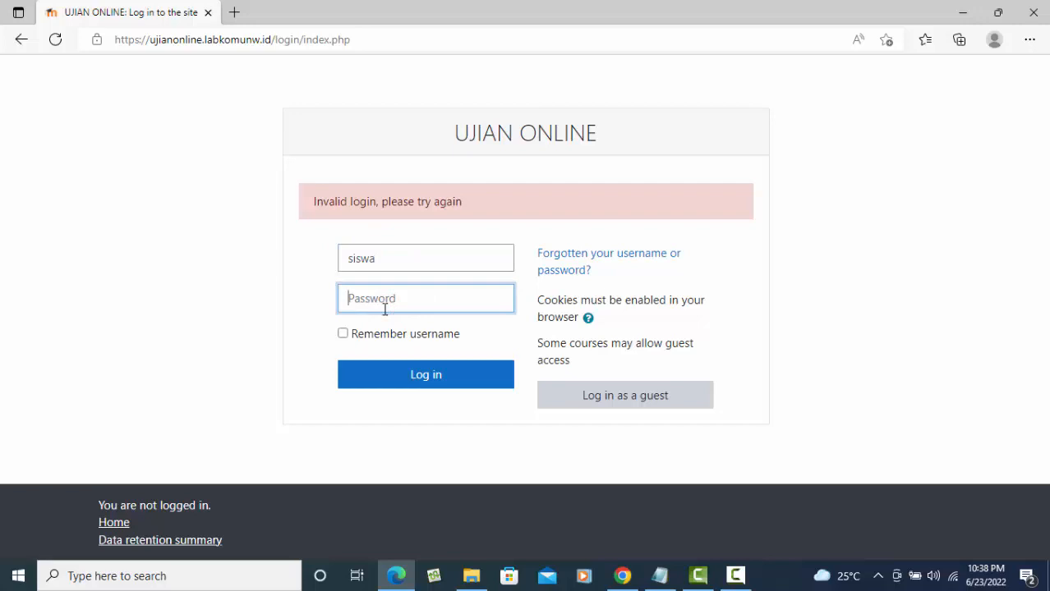
pyautogui.write('s')
# - Log in as the student, dismiss the browser popups, and start a UAS DESAIN GRAFIS attempt
pyautogui.click(457, 375)
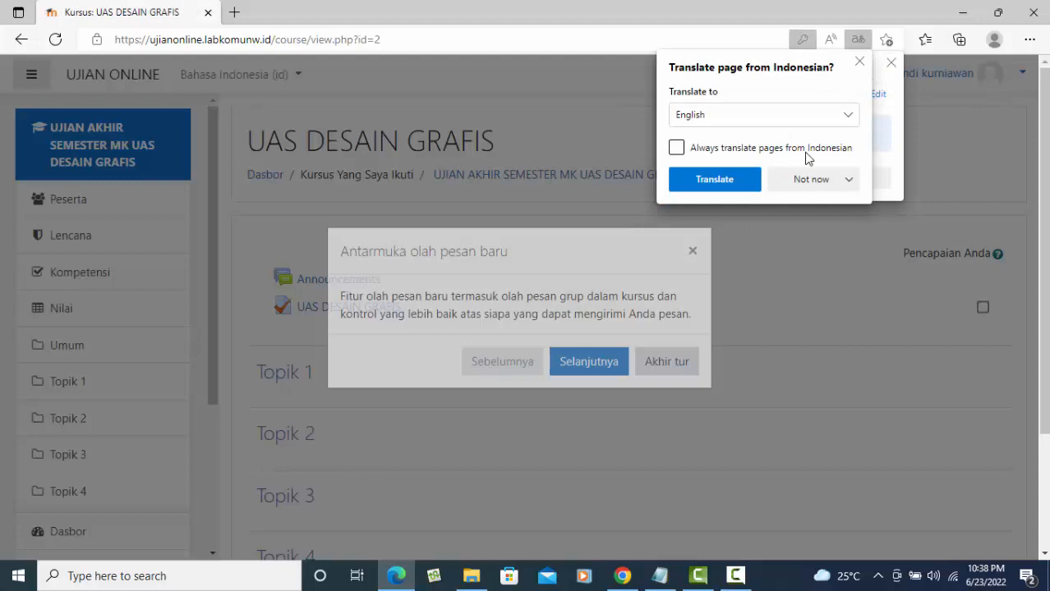
pyautogui.click(832, 181)
pyautogui.click(840, 320)
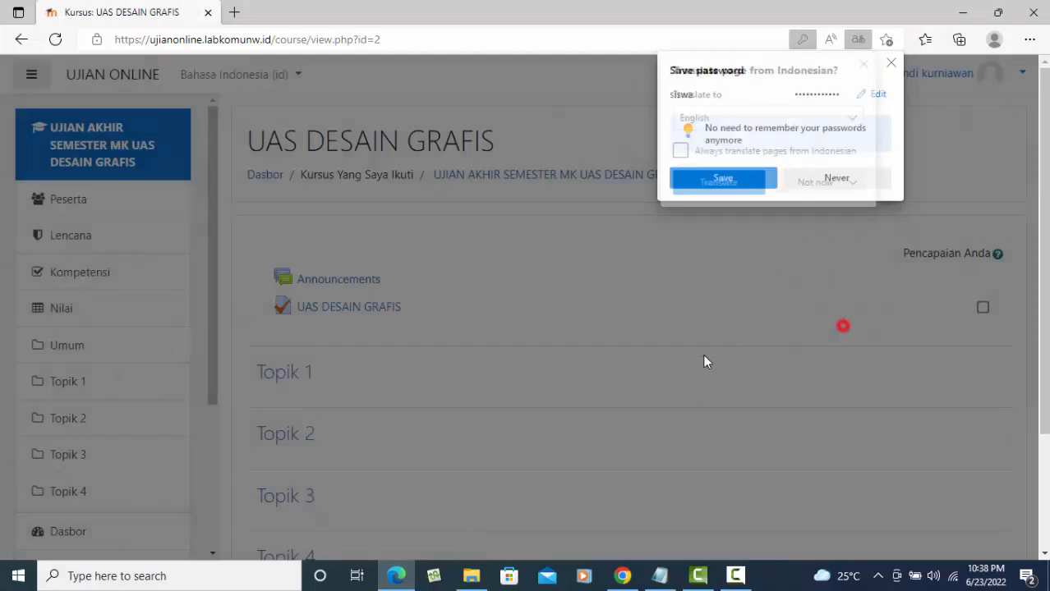
pyautogui.click(846, 179)
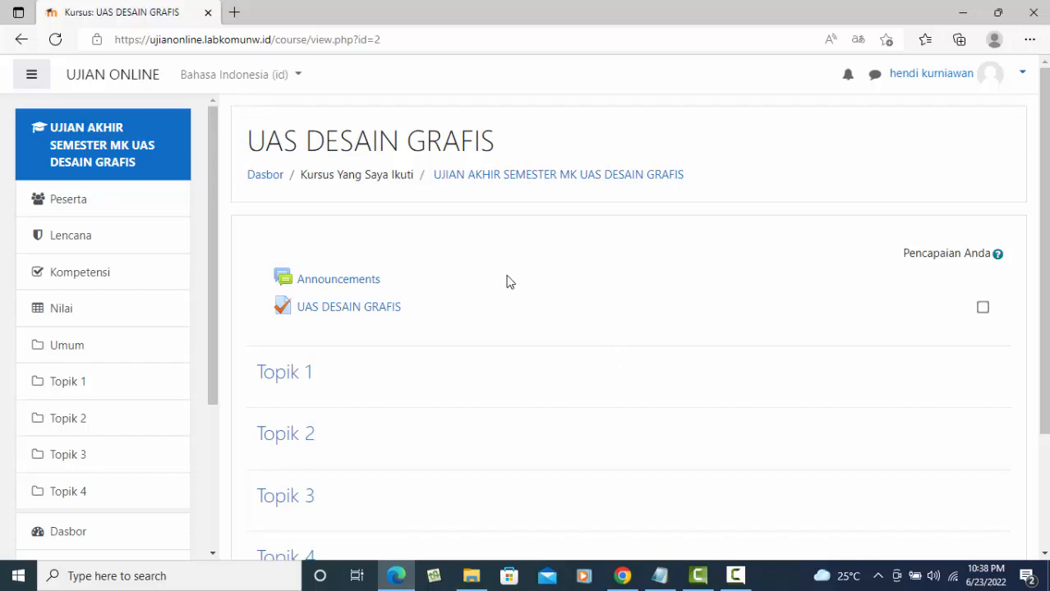
pyautogui.click(362, 312)
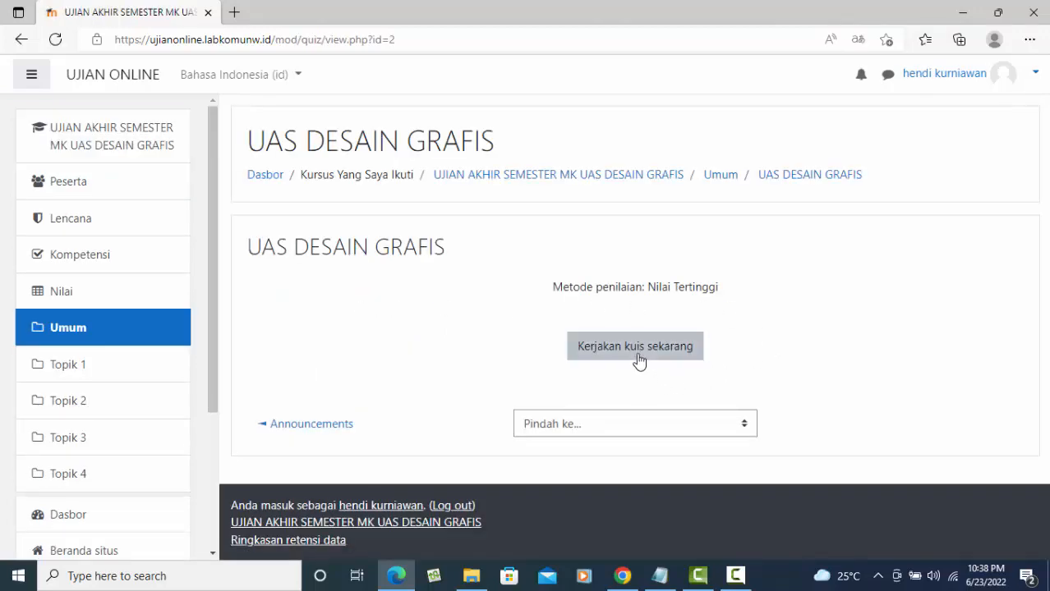
pyautogui.click(645, 356)
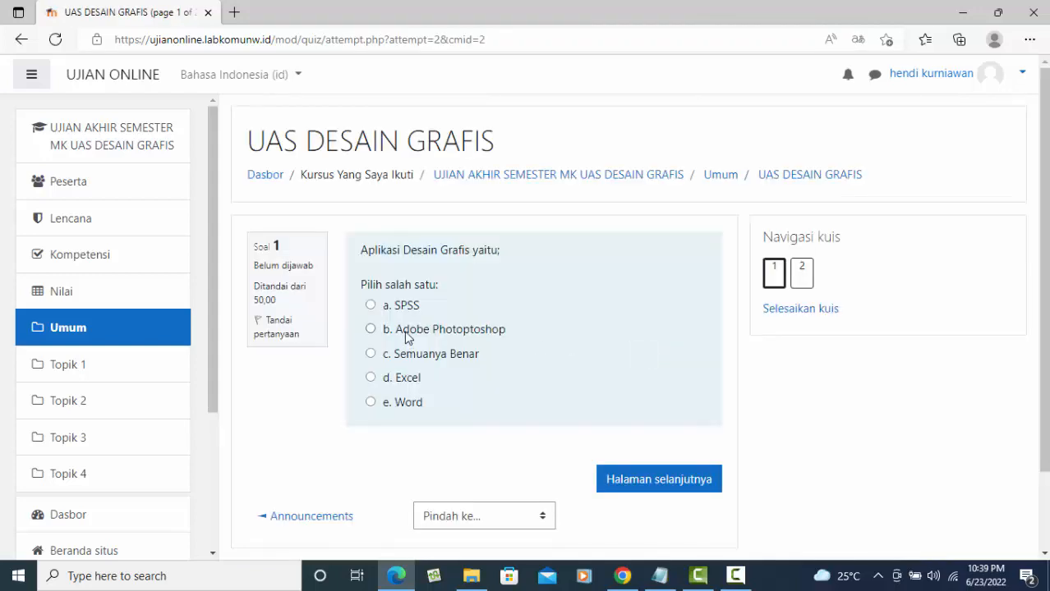
# - Answer Semuanya Benar and Move, then submit the attempt for grading
pyautogui.click(368, 355)
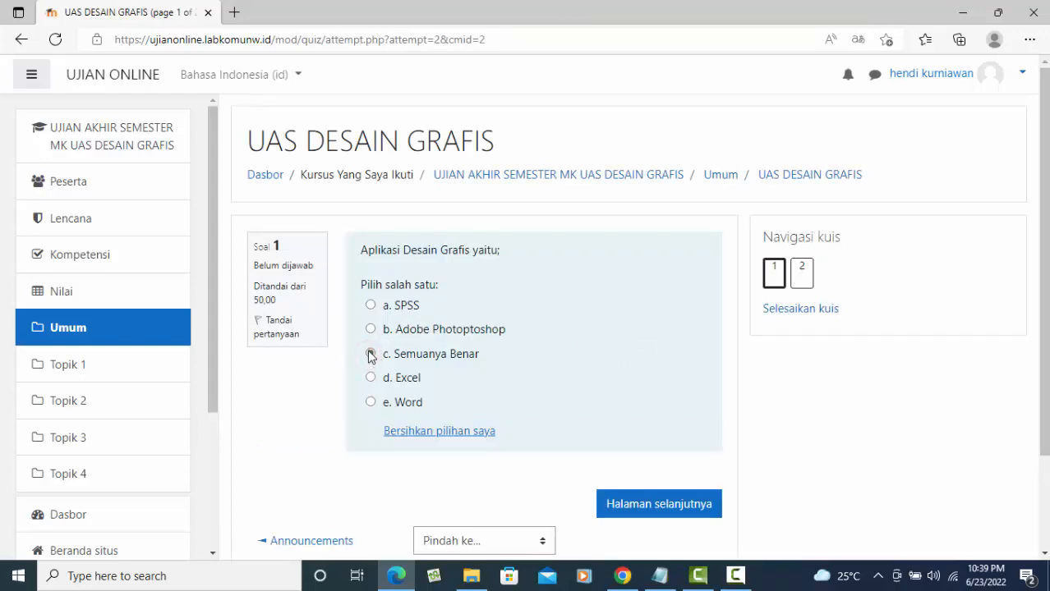
pyautogui.click(670, 508)
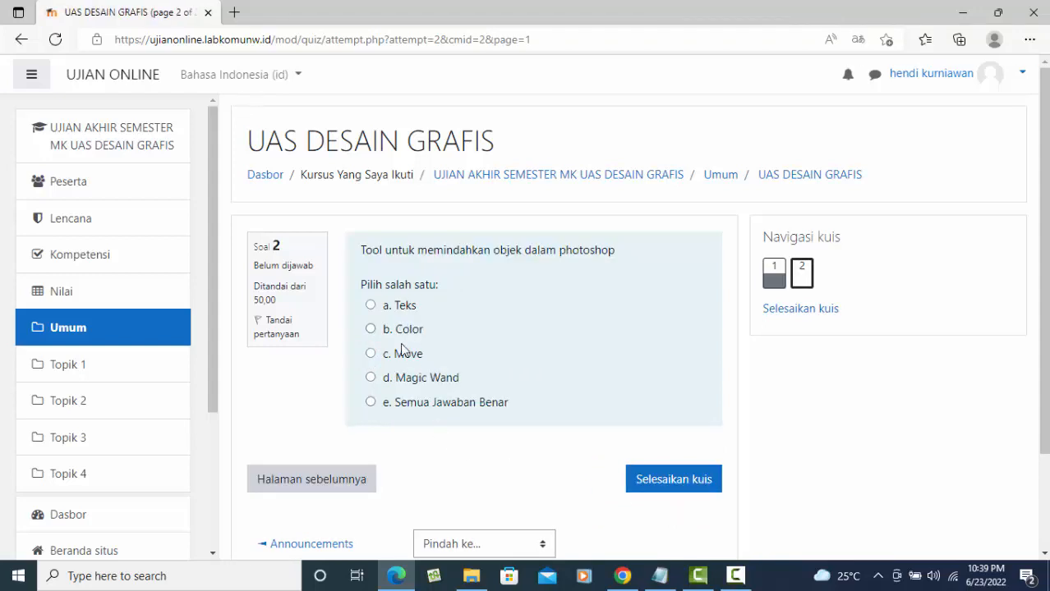
pyautogui.click(371, 353)
pyautogui.scroll(-3, 733, 479)
pyautogui.click(652, 368)
pyautogui.scroll(-1, 655, 421)
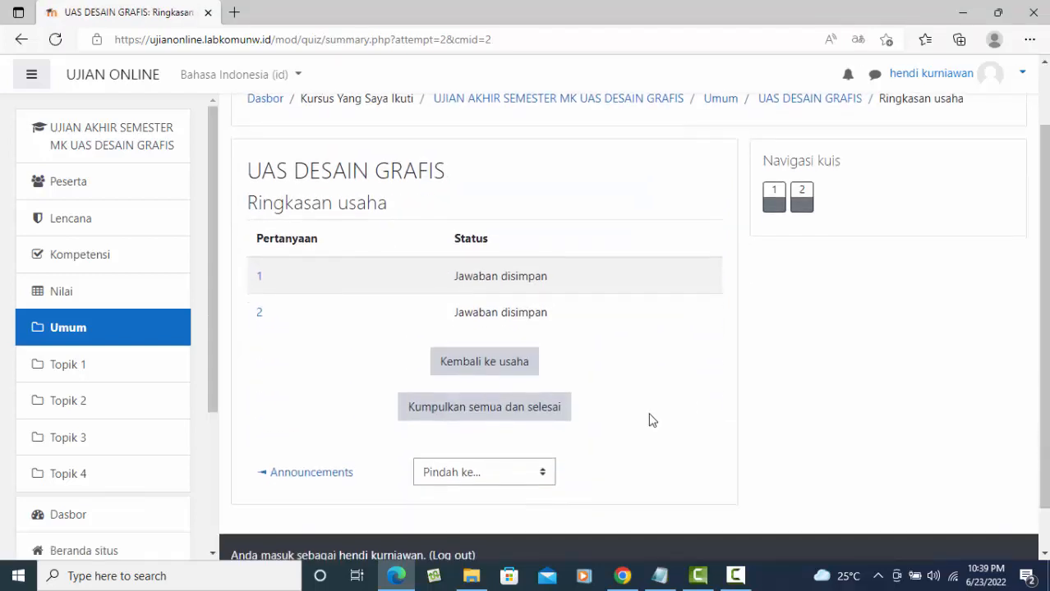
pyautogui.click(523, 411)
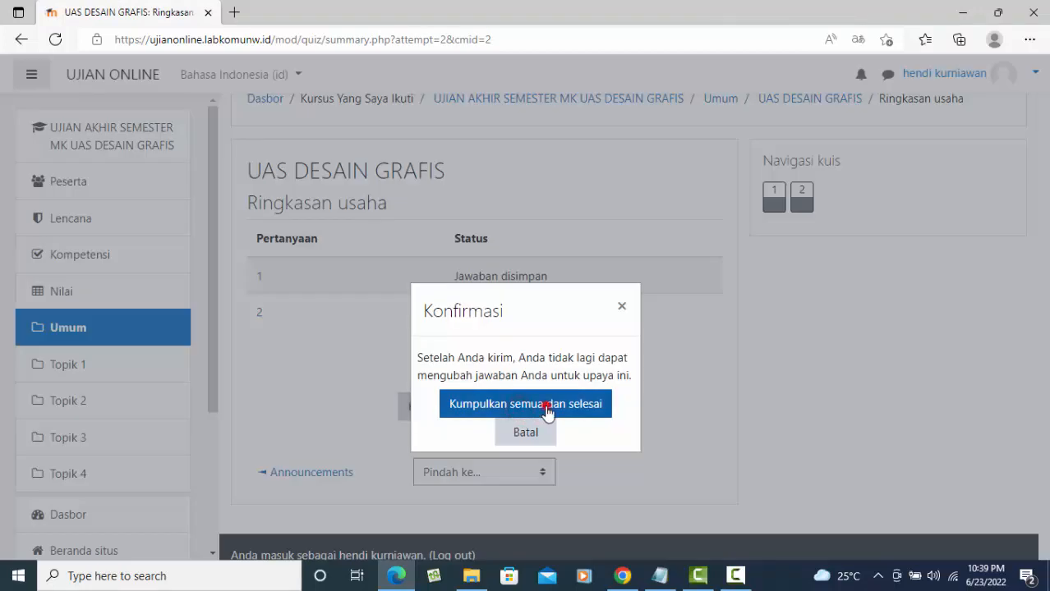
pyautogui.click(545, 411)
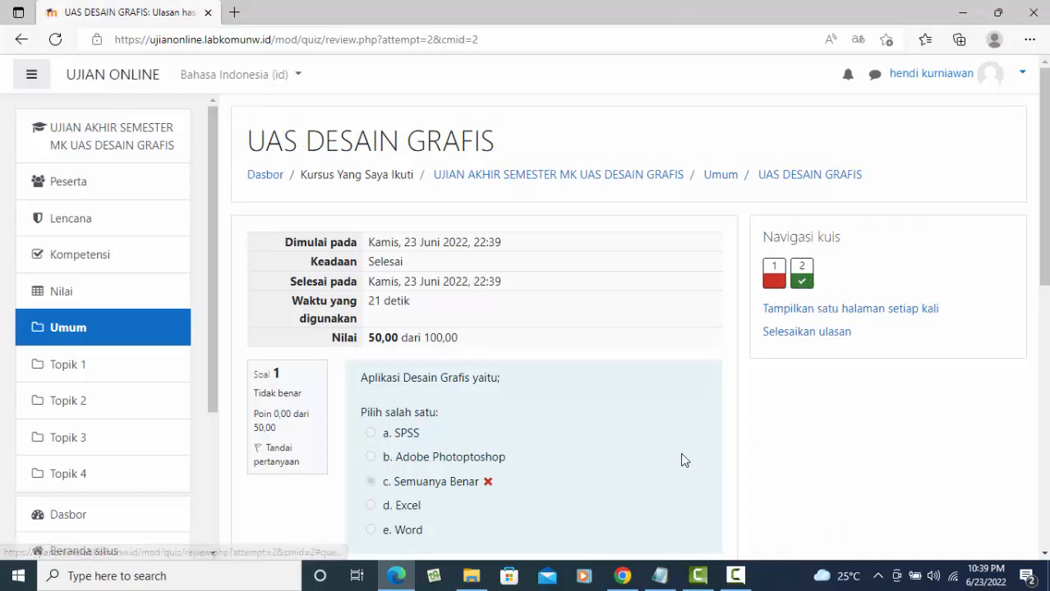
# - Return to the course page, end the messaging tour, and log the administrator out in Chrome
pyautogui.scroll(-5, 631, 423)
pyautogui.scroll(-3, 632, 433)
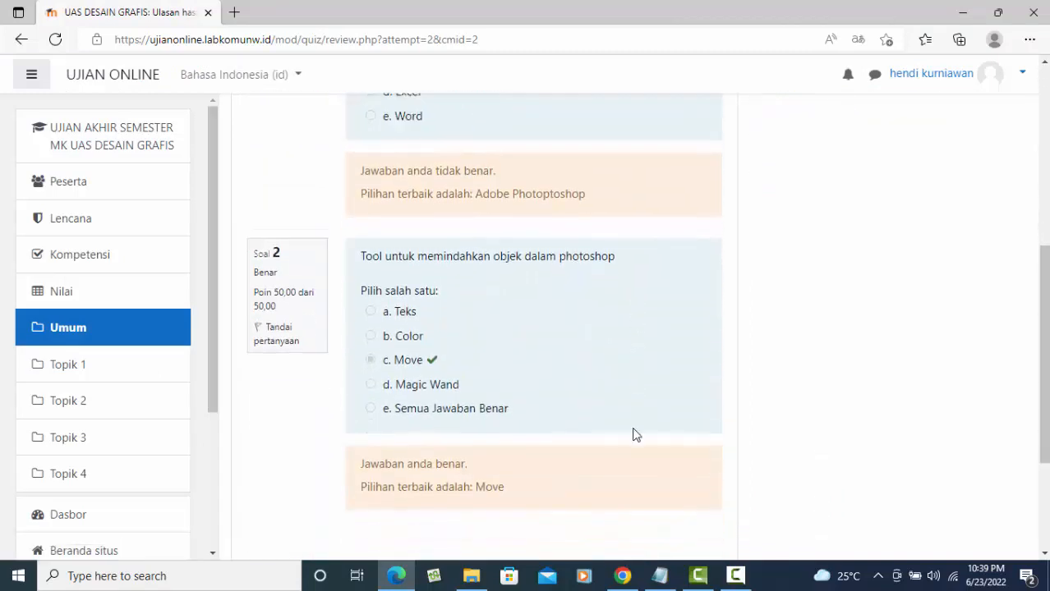
pyautogui.scroll(7, 633, 433)
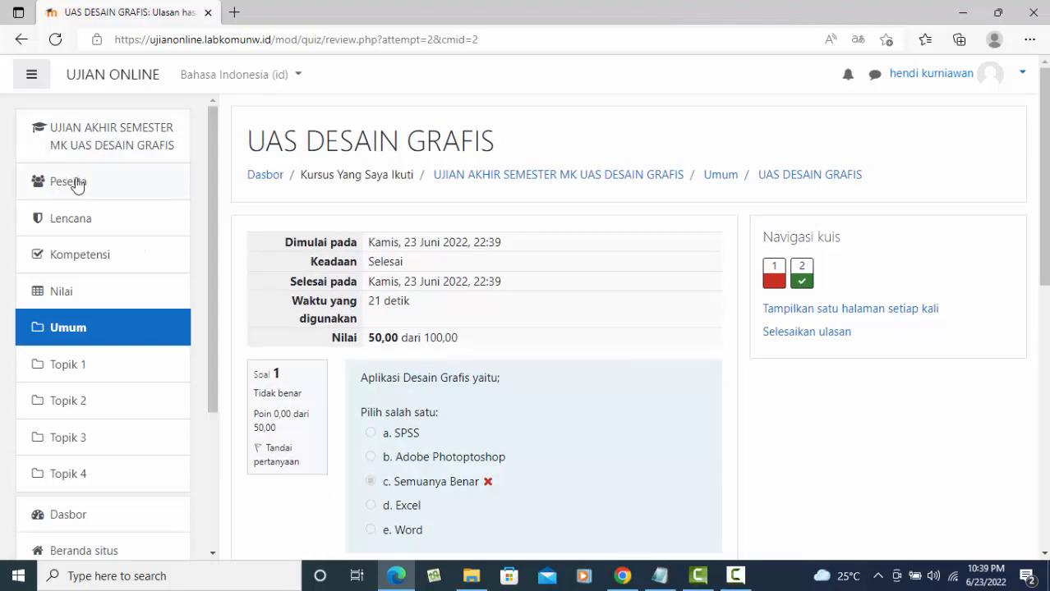
pyautogui.click(105, 133)
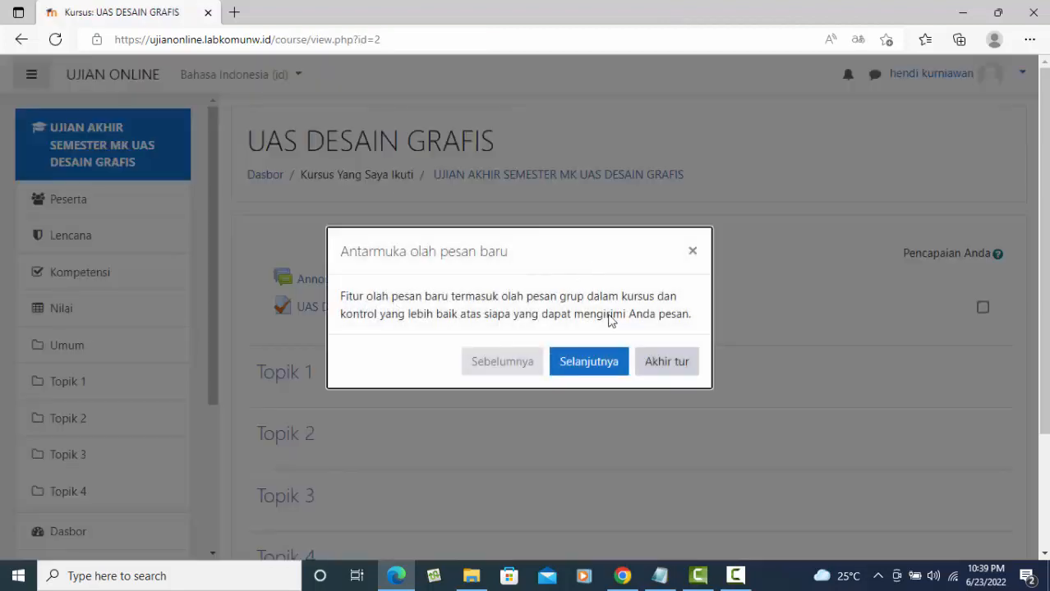
pyautogui.click(646, 366)
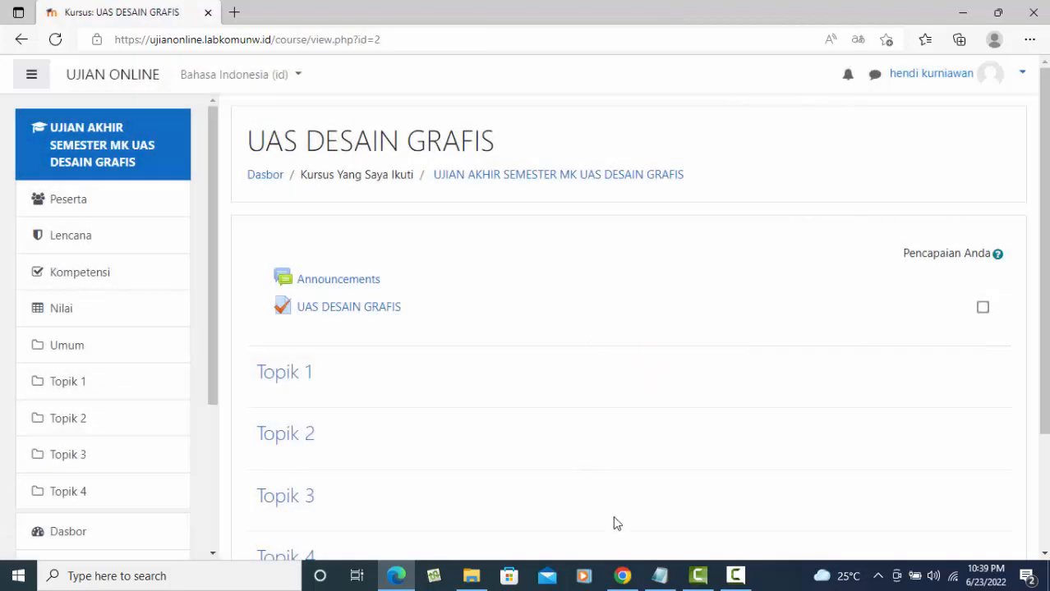
pyautogui.click(622, 576)
pyautogui.click(992, 75)
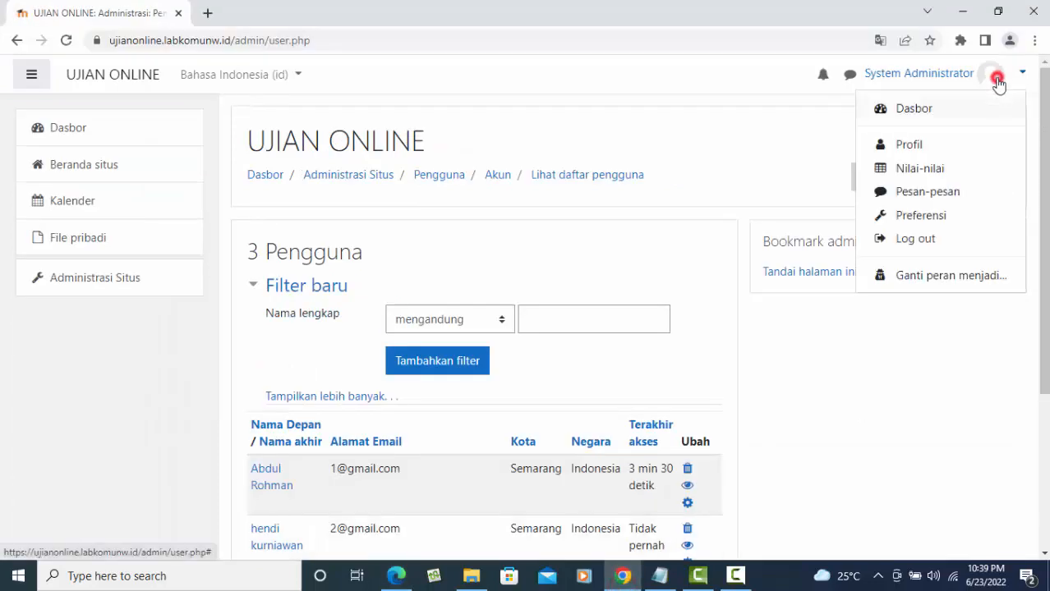
# - Sign the student out, open the UAS DESAIN GRAFIS course, and attempt a teacher login
pyautogui.click(939, 241)
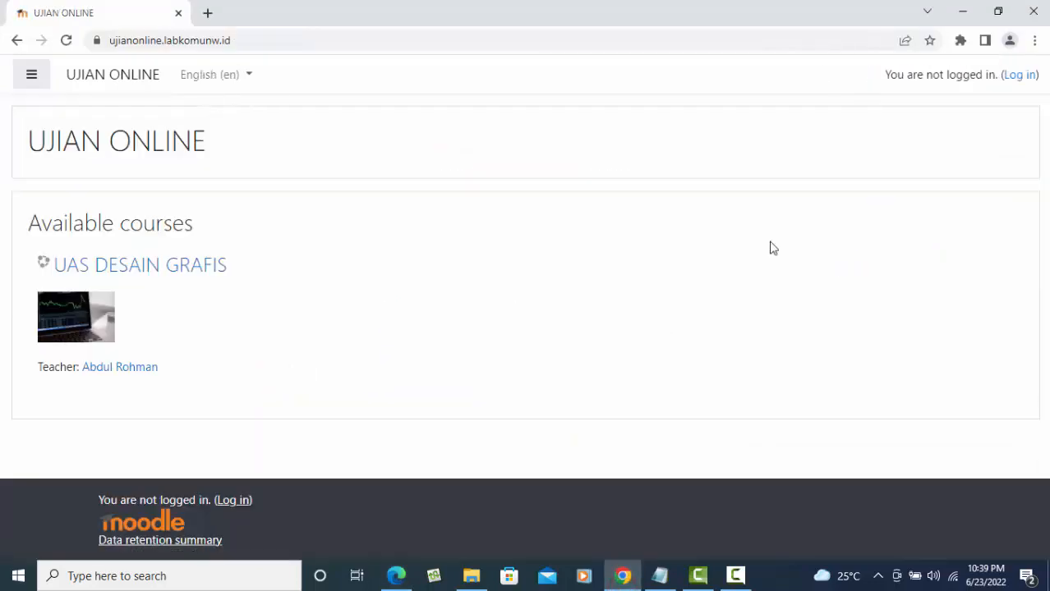
pyautogui.click(149, 267)
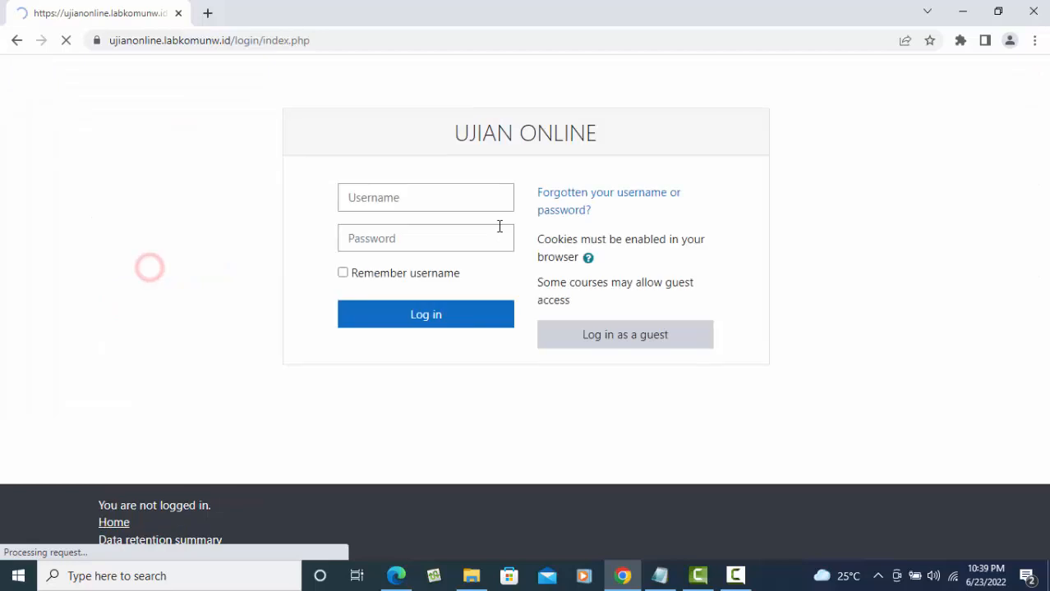
pyautogui.click(419, 202)
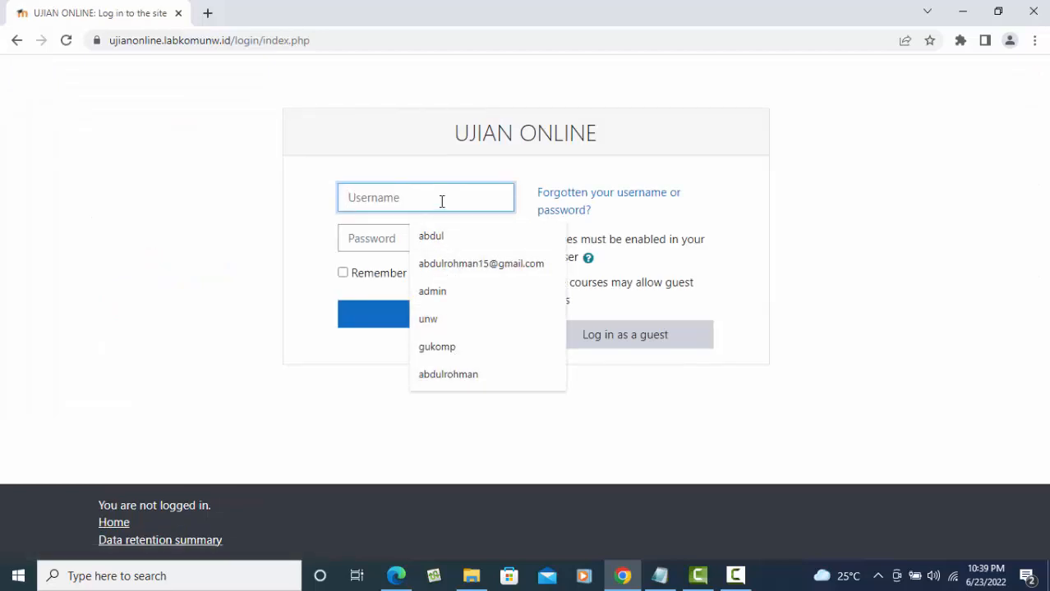
pyautogui.write('guru')
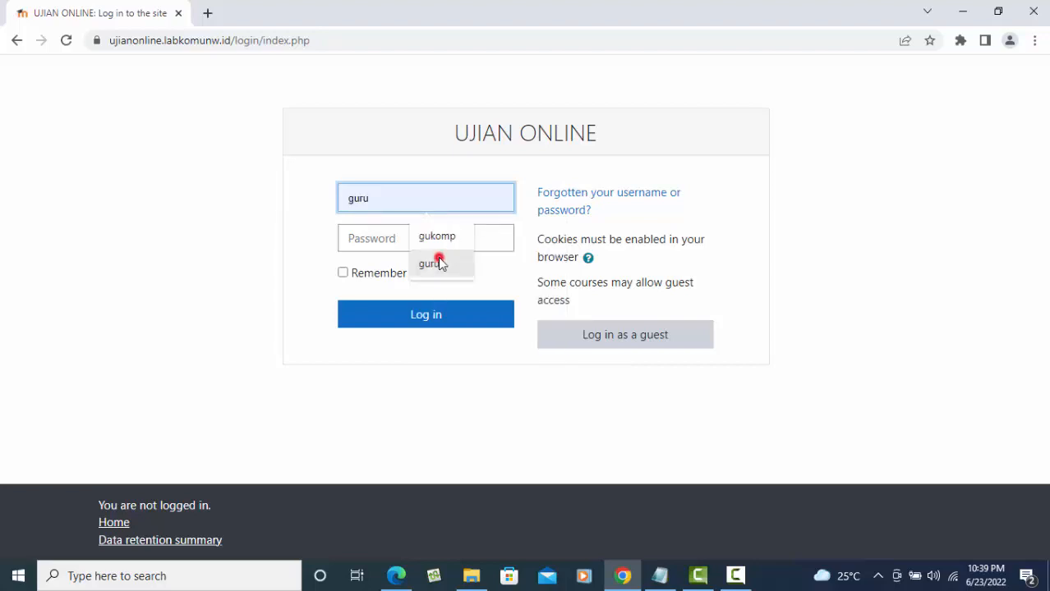
pyautogui.click(433, 264)
pyautogui.click(398, 247)
pyautogui.write('g')
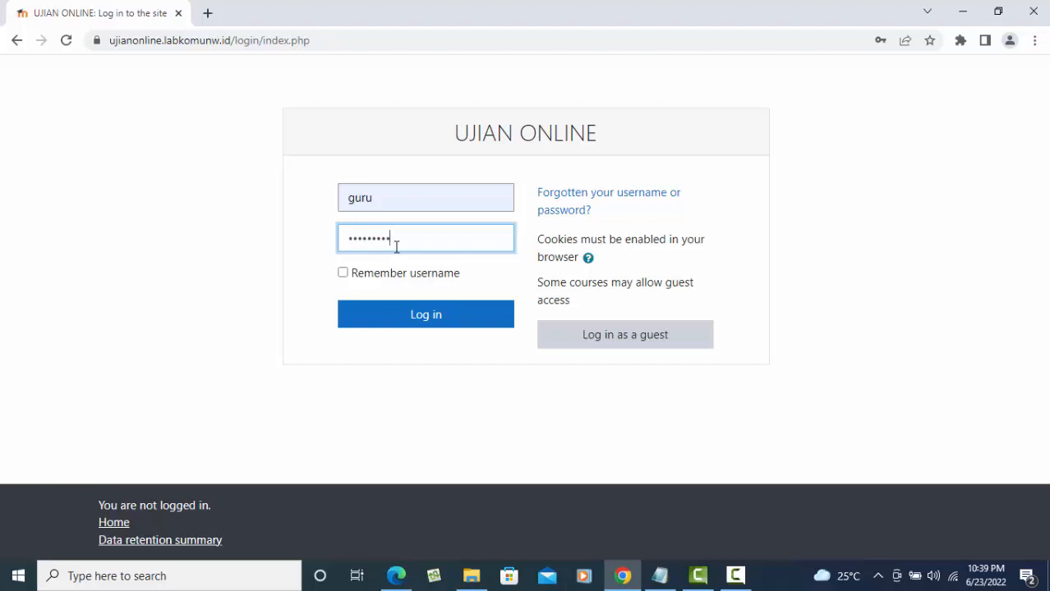
pyautogui.click(415, 313)
# - Retry the login by retyping the teacher's username and password
pyautogui.click(378, 263)
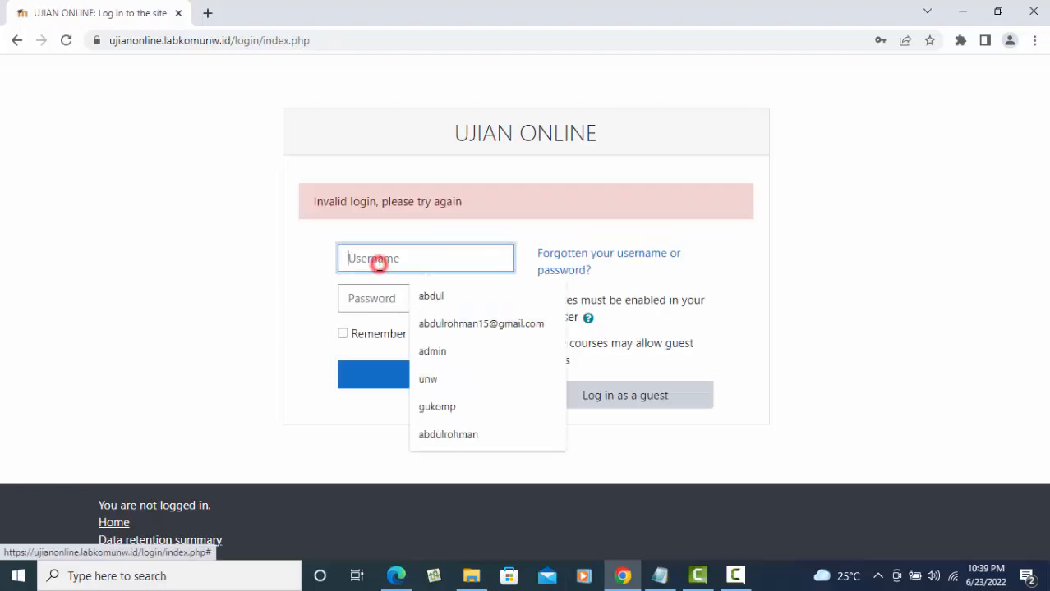
pyautogui.write('guru')
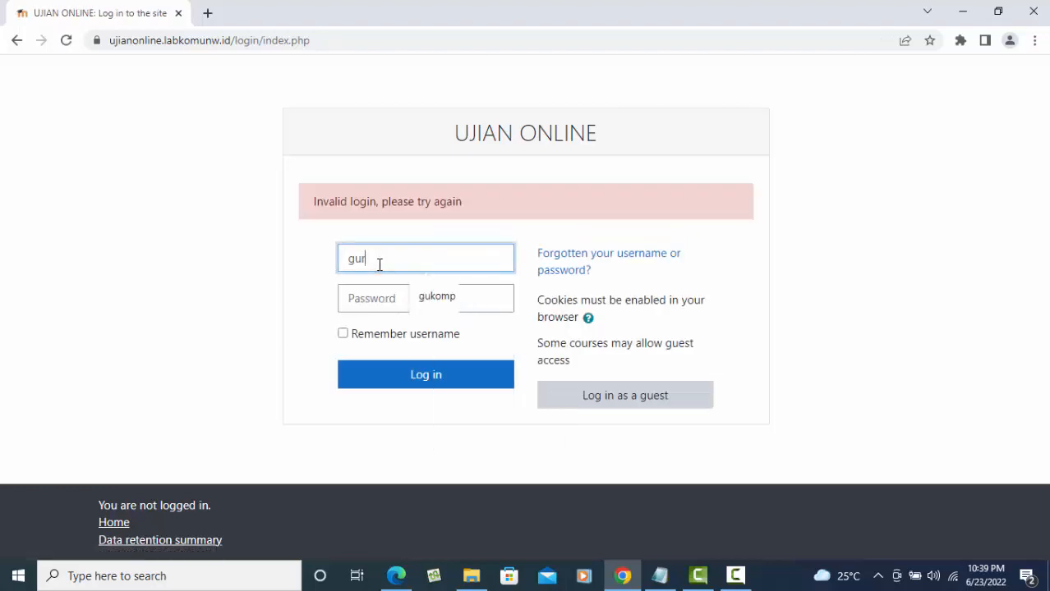
pyautogui.click(400, 312)
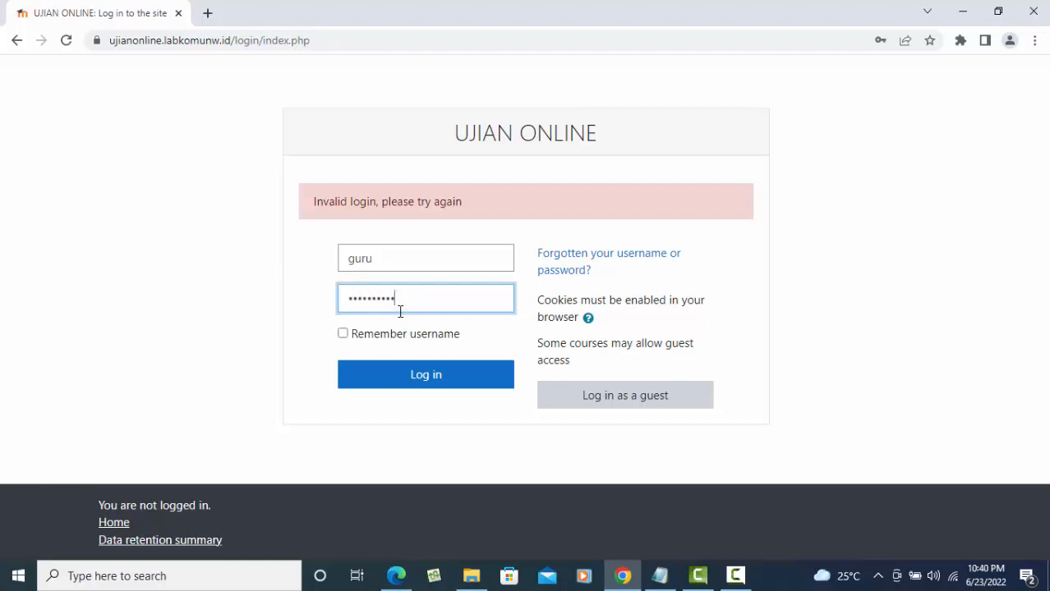
pyautogui.click(435, 379)
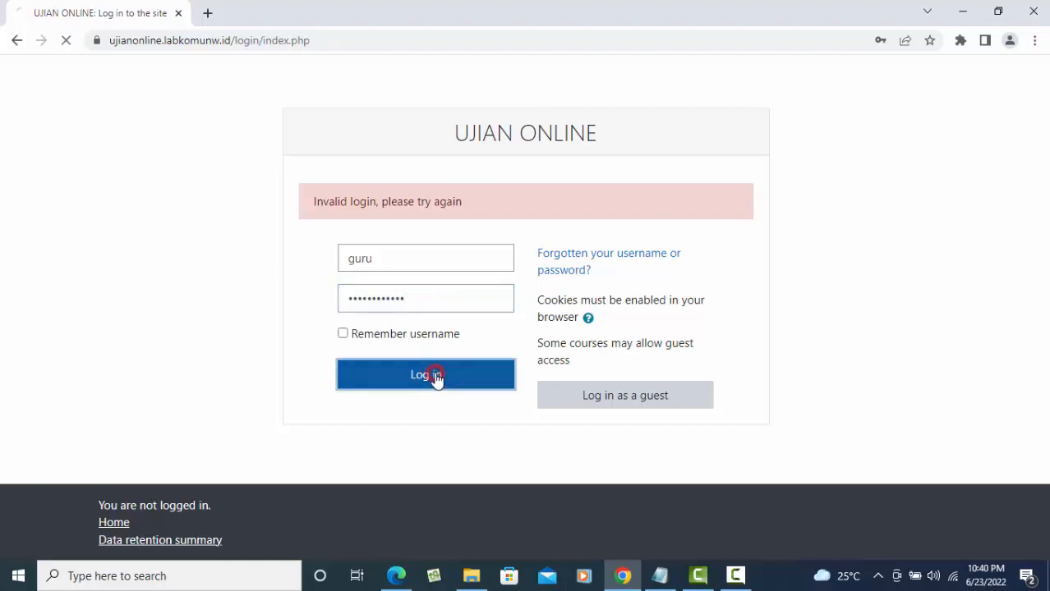
# - Re-enter the saved teacher username and the password, and log in successfully
pyautogui.click(399, 271)
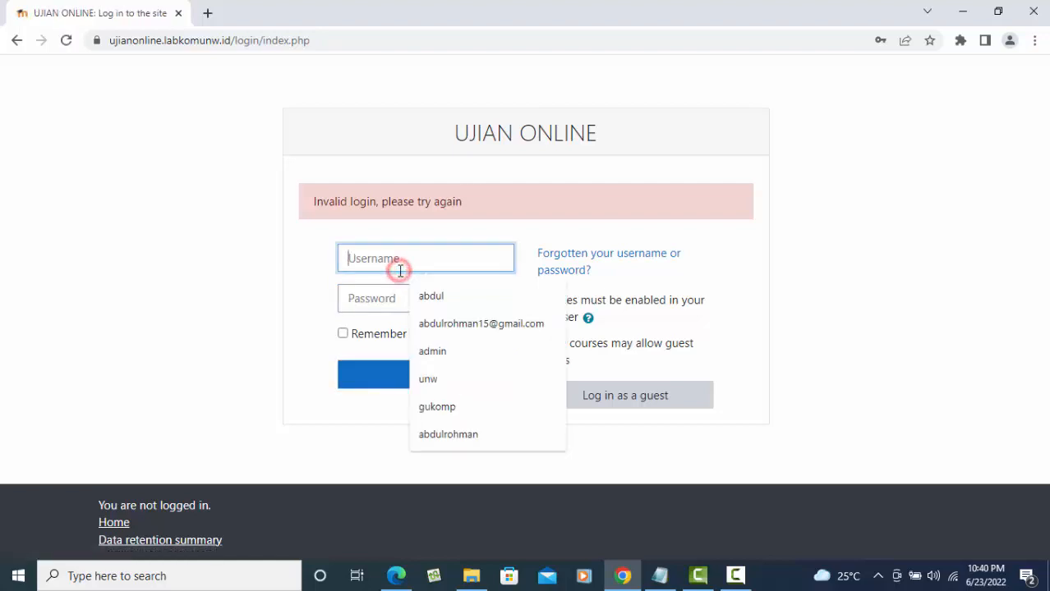
pyautogui.click(250, 248)
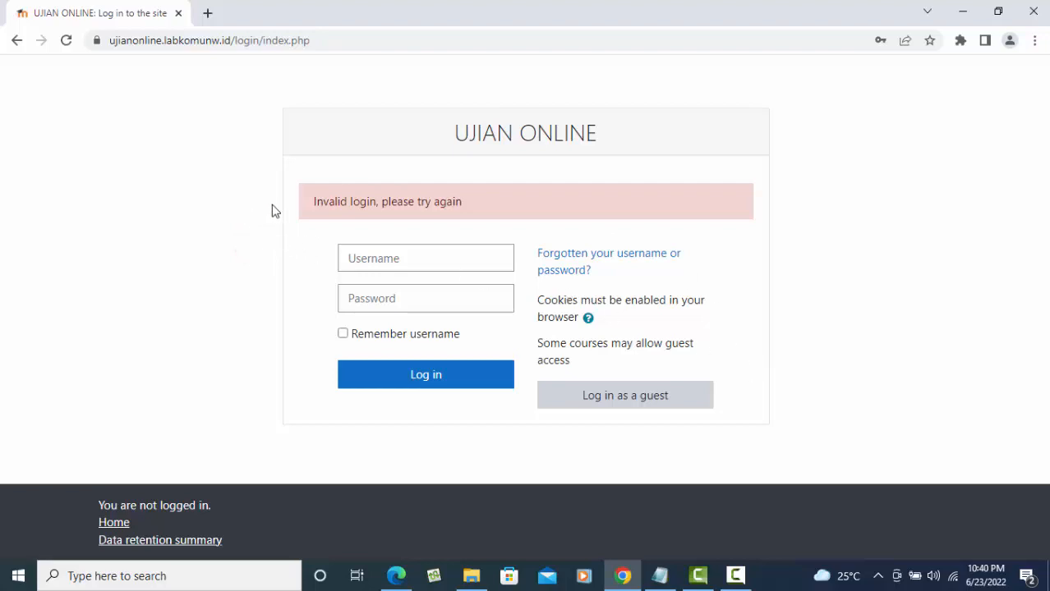
pyautogui.click(384, 258)
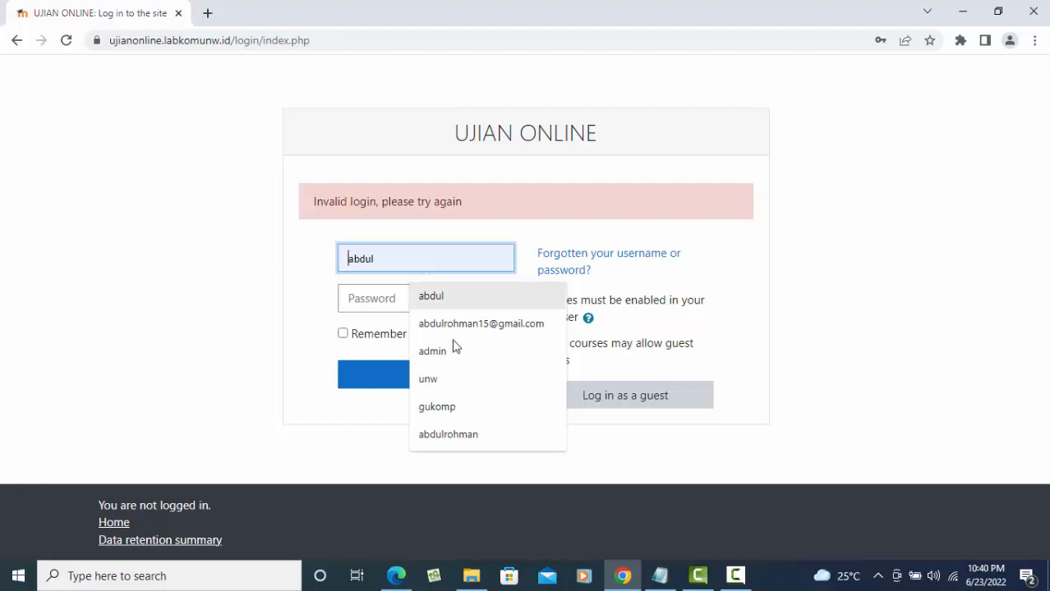
pyautogui.write('guru')
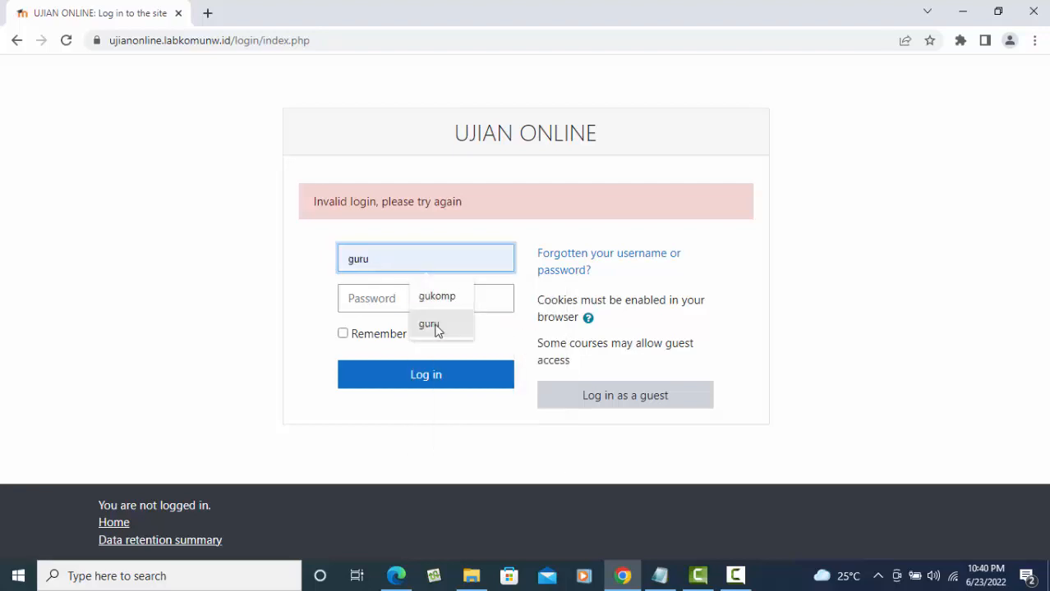
pyautogui.click(431, 324)
pyautogui.click(377, 299)
pyautogui.write('••')
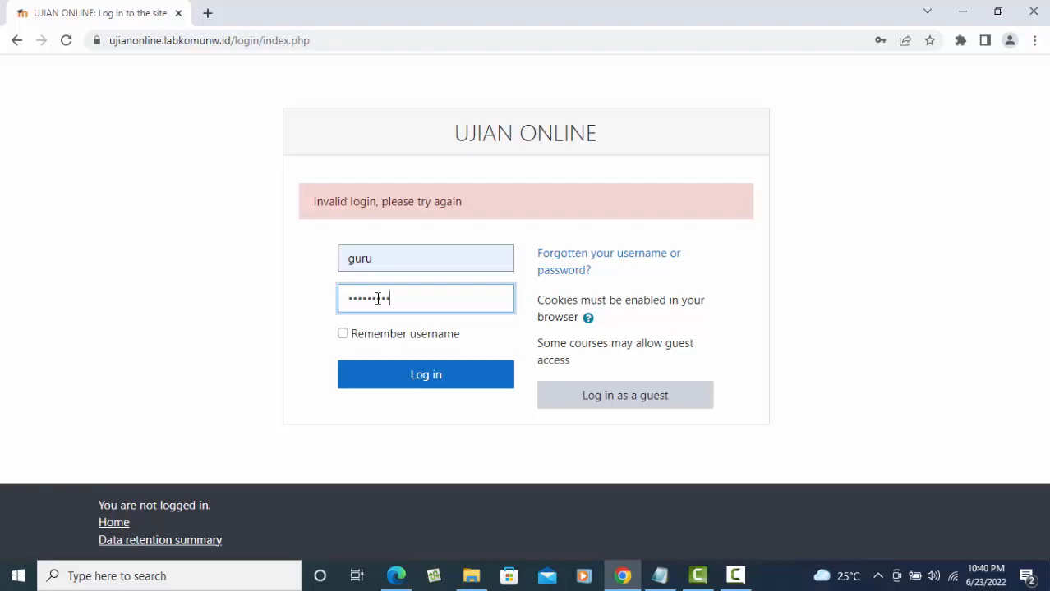
pyautogui.click(452, 382)
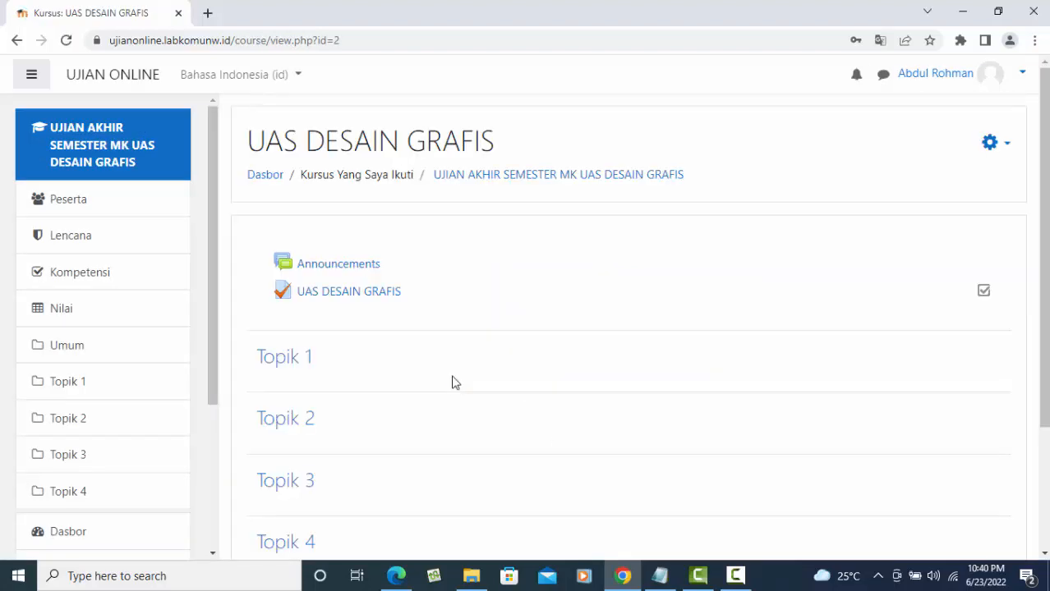
# - Open the UAS DESAIN GRAFIS quiz and its 'Yang telah mengerjakan: 1 orang' results report
pyautogui.click(368, 293)
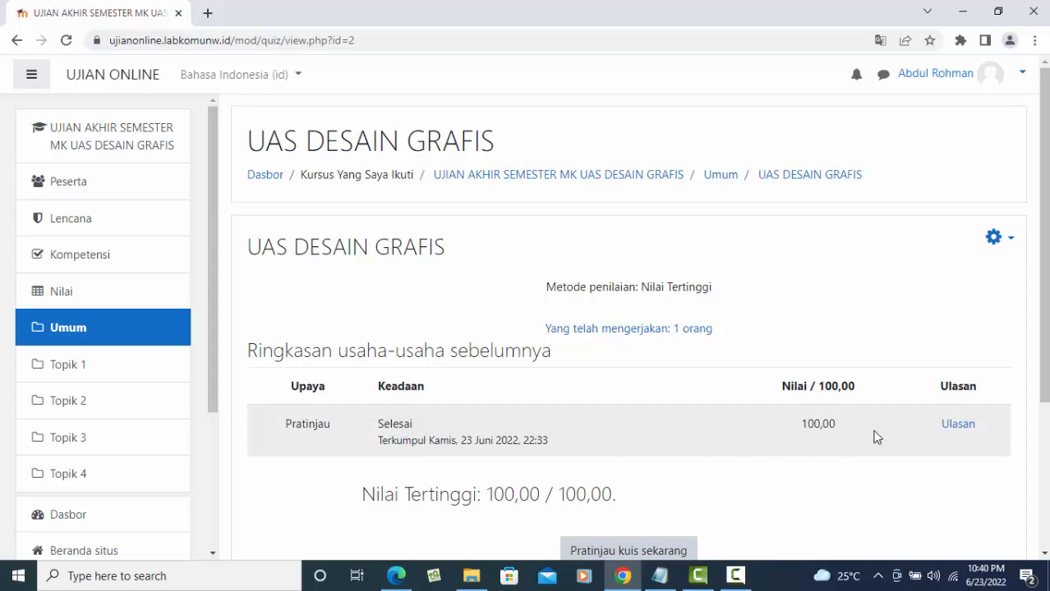
pyautogui.scroll(-3, 878, 417)
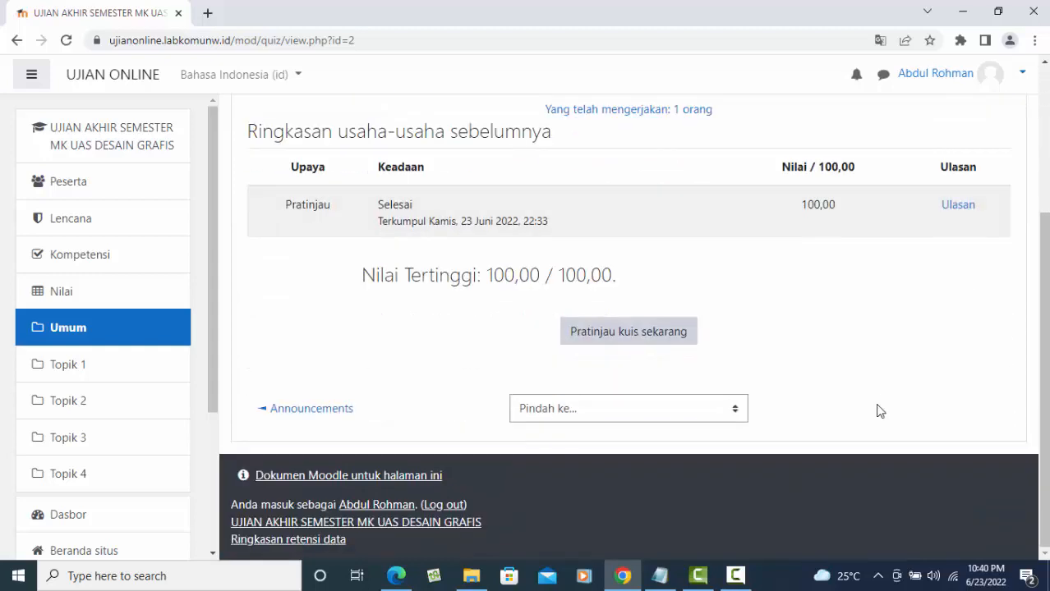
pyautogui.scroll(2, 878, 411)
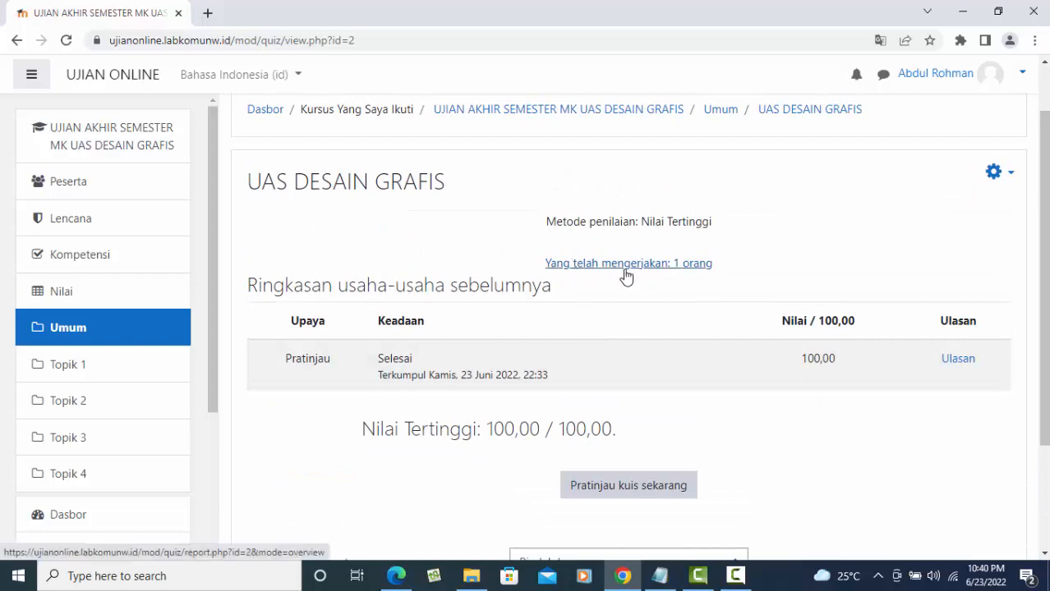
pyautogui.click(652, 264)
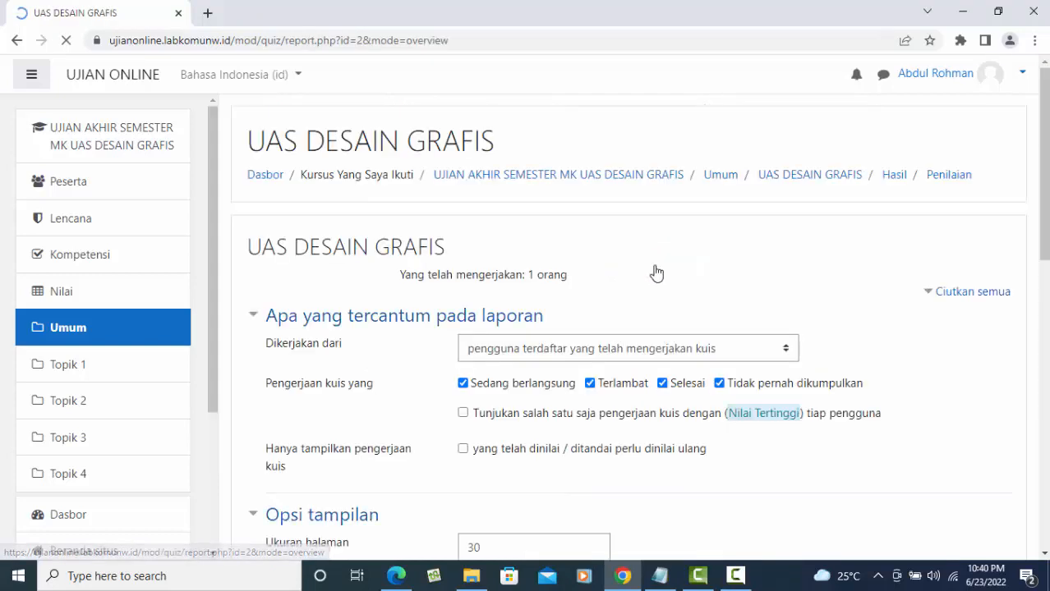
pyautogui.scroll(-4, 662, 325)
pyautogui.scroll(-6, 662, 322)
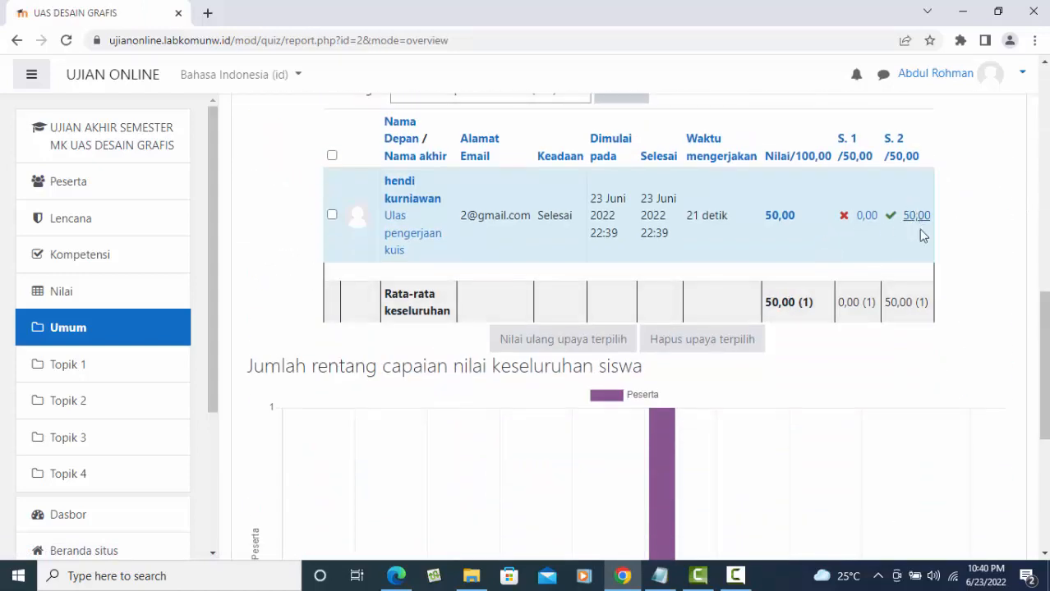
pyautogui.scroll(5, 885, 271)
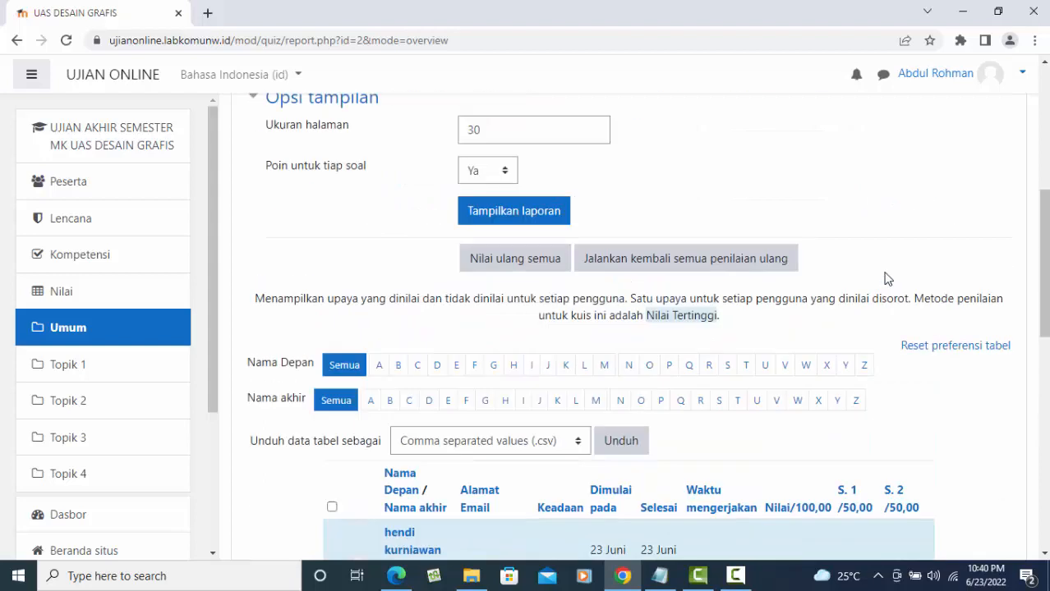
pyautogui.scroll(5, 884, 279)
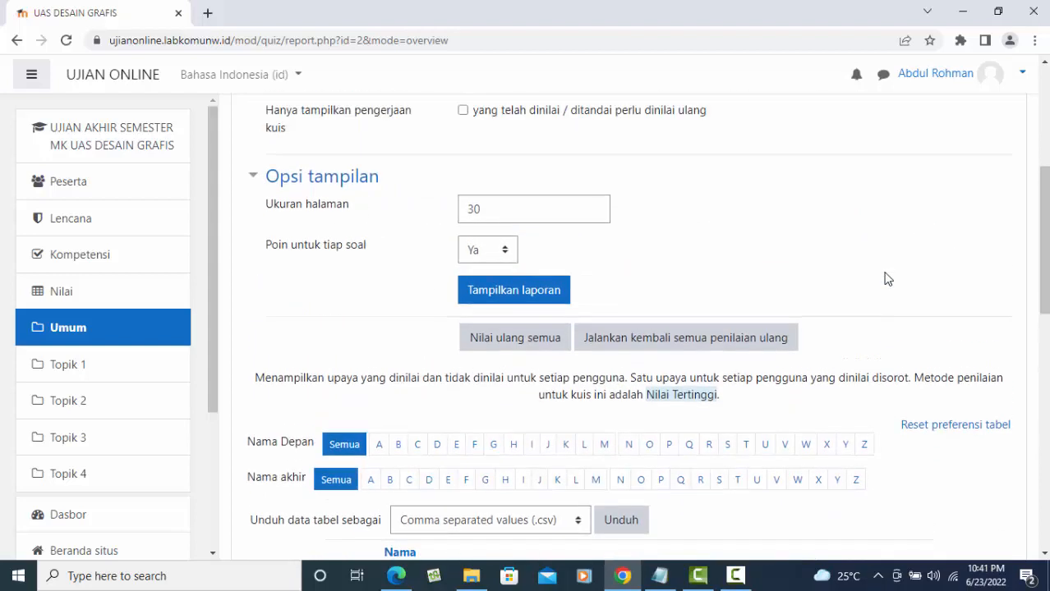
pyautogui.scroll(-10, 887, 289)
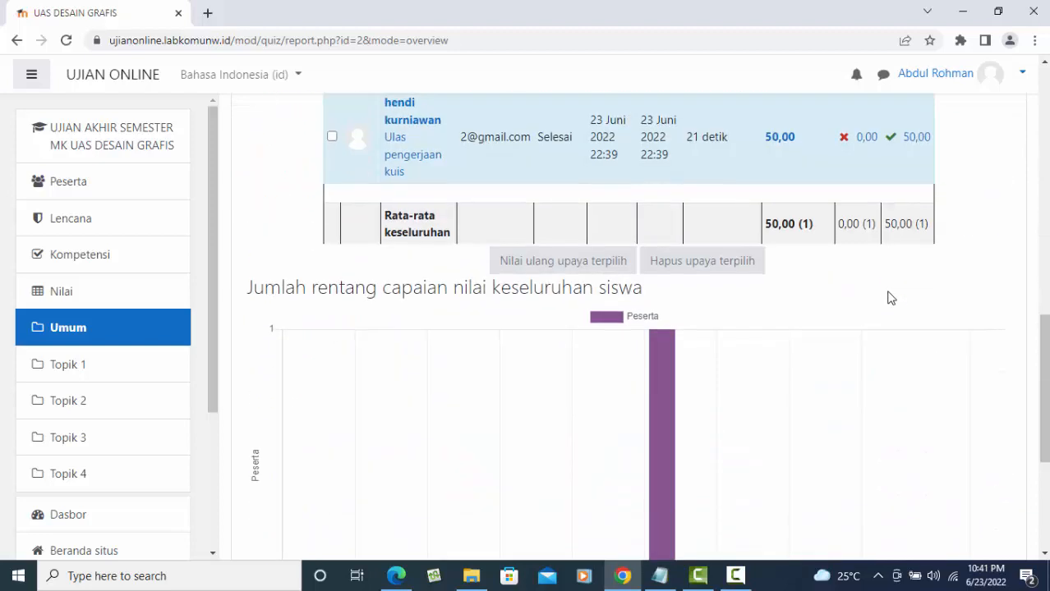
pyautogui.scroll(-4, 887, 298)
pyautogui.scroll(10, 887, 299)
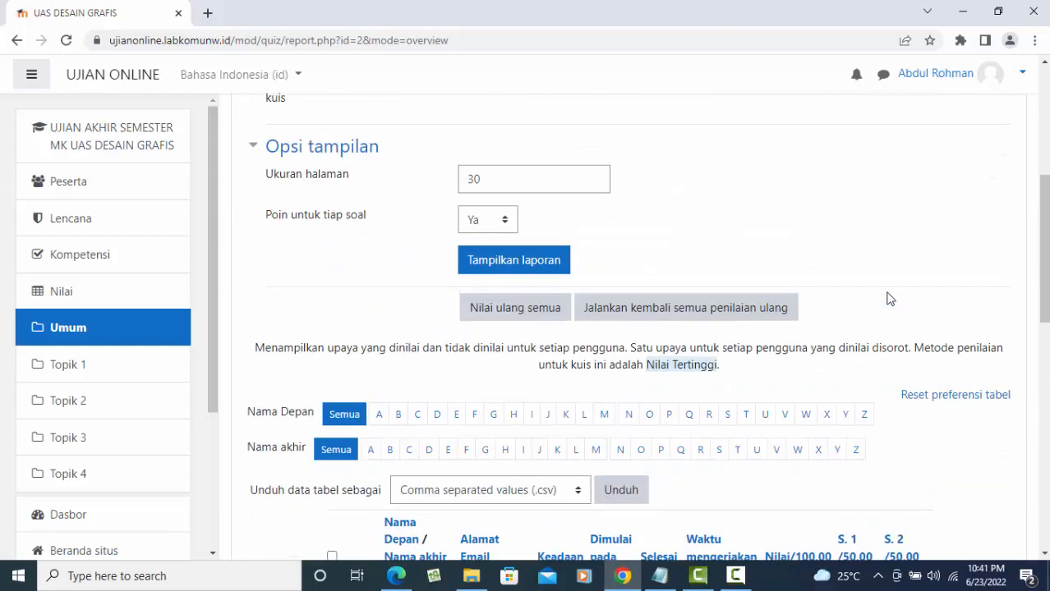
pyautogui.scroll(-3, 701, 388)
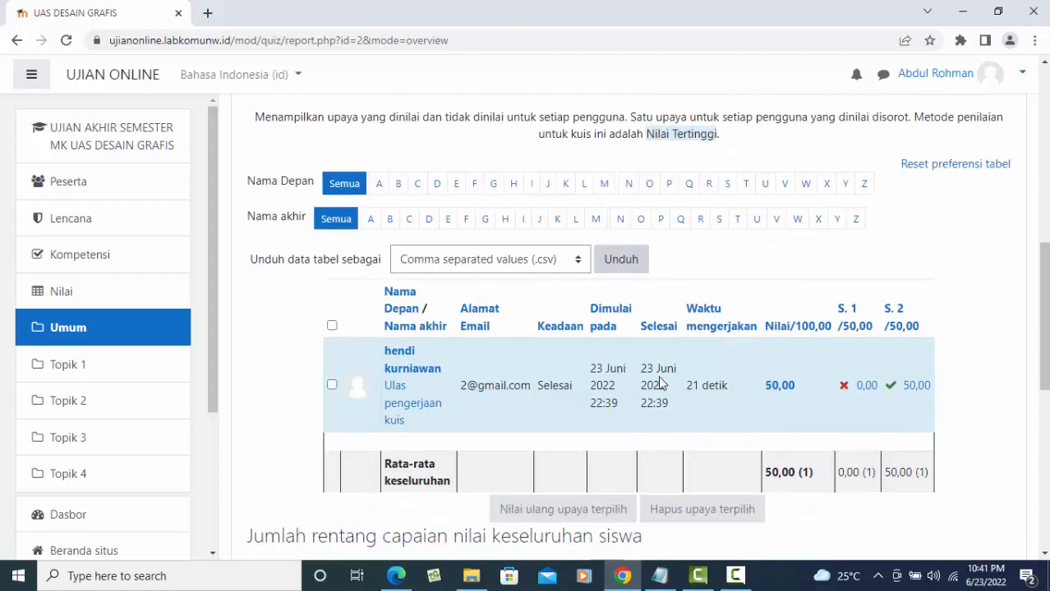
pyautogui.click(575, 261)
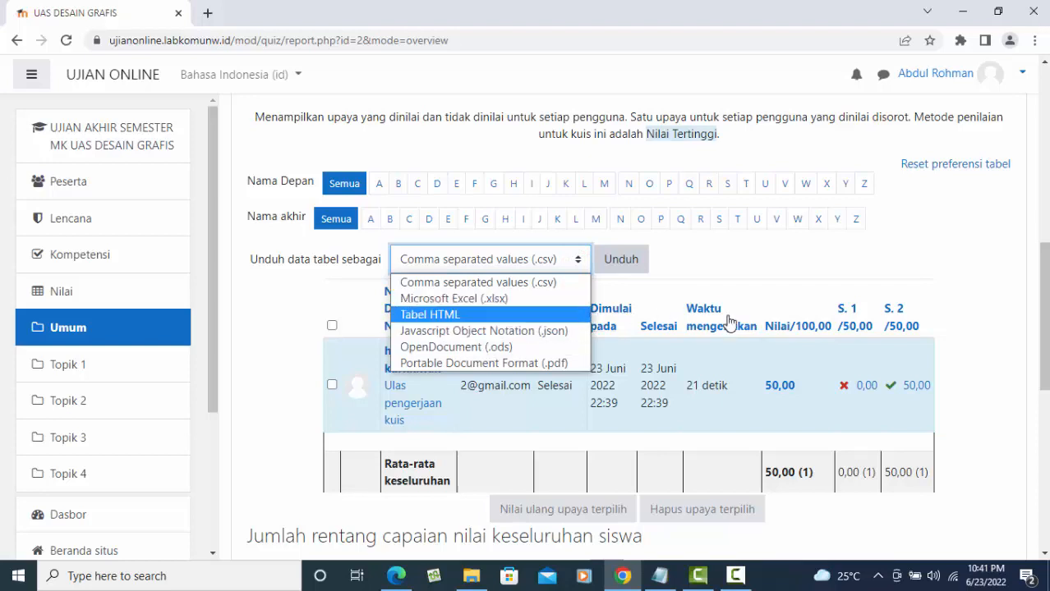
pyautogui.click(846, 280)
pyautogui.scroll(10, 836, 273)
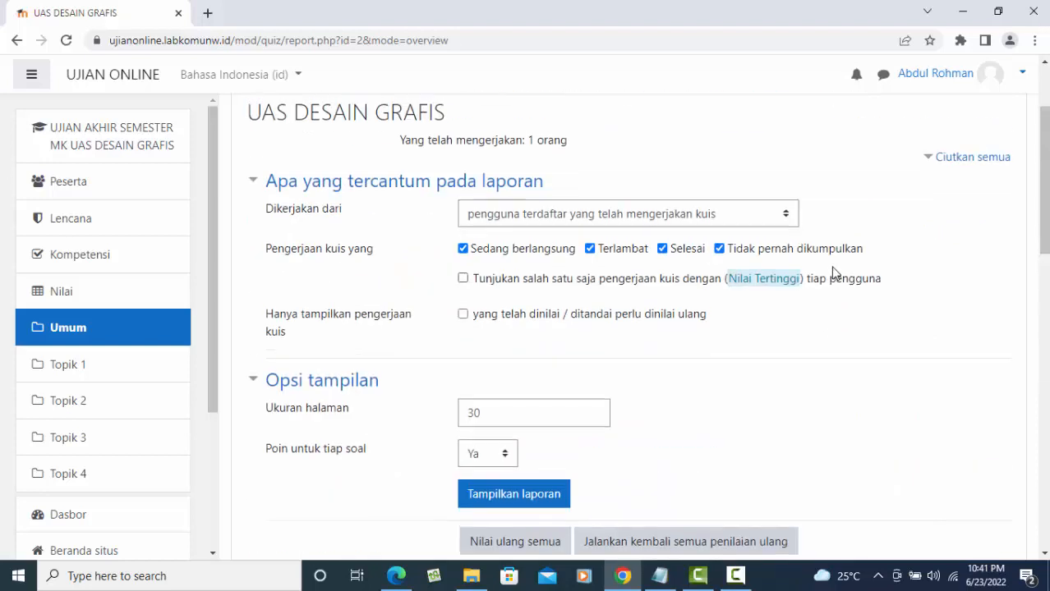